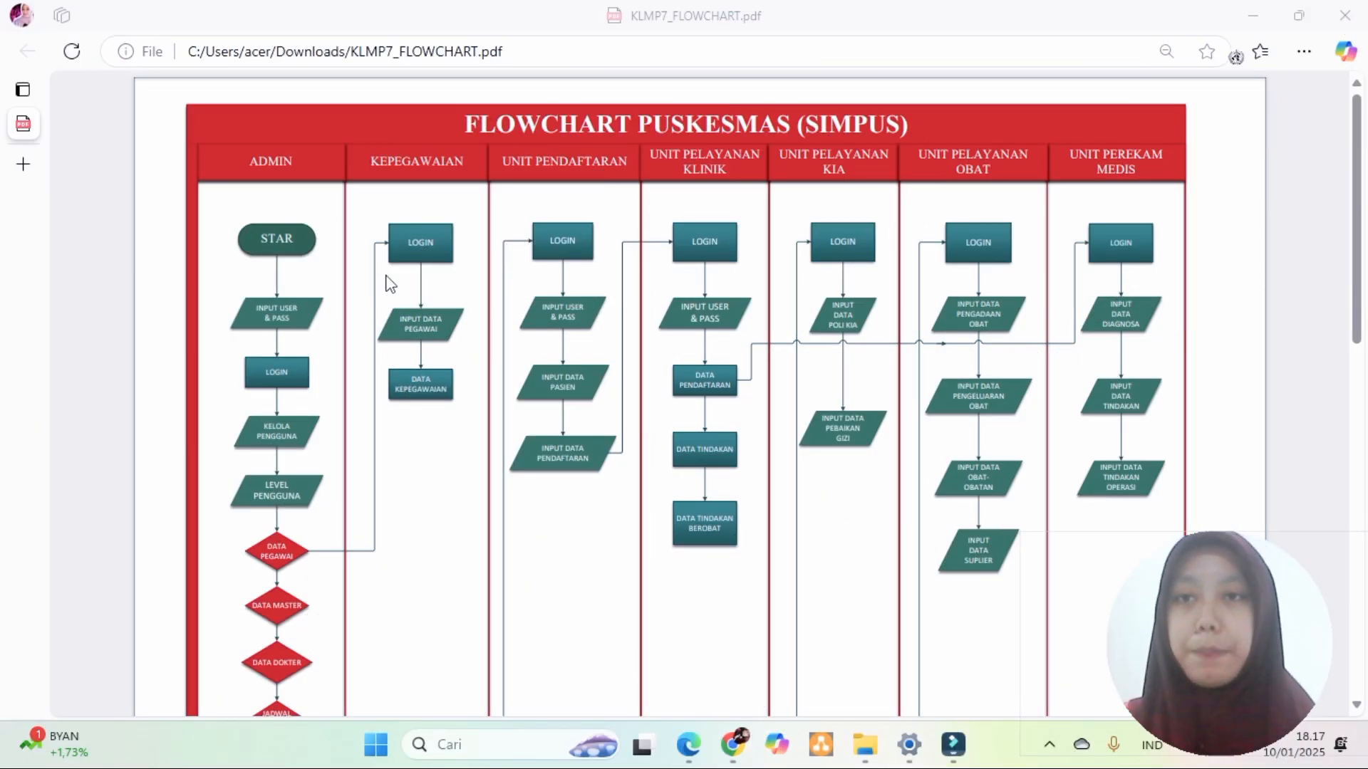
scroll(385, 275, "up", 5)
left_click_drag(416, 710, 417, 710)
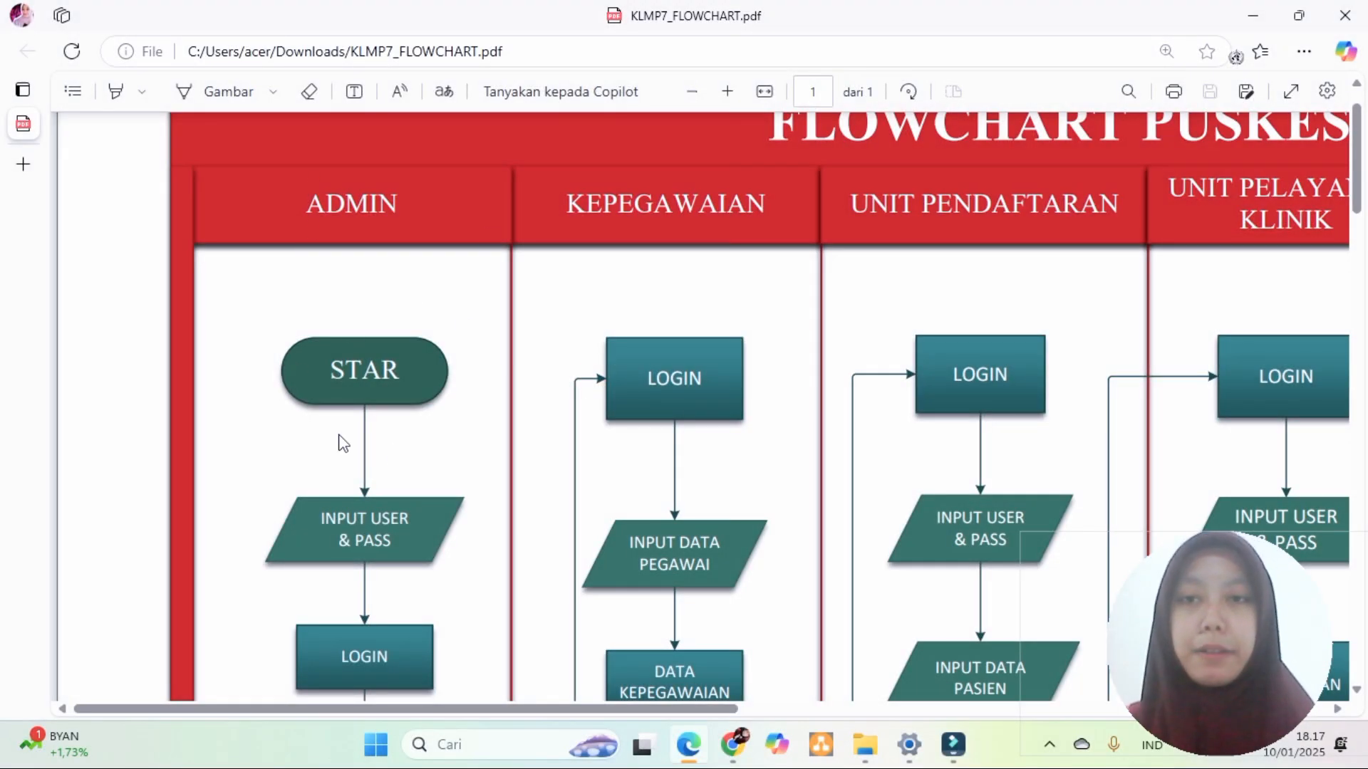
scroll(468, 449, "down", 1)
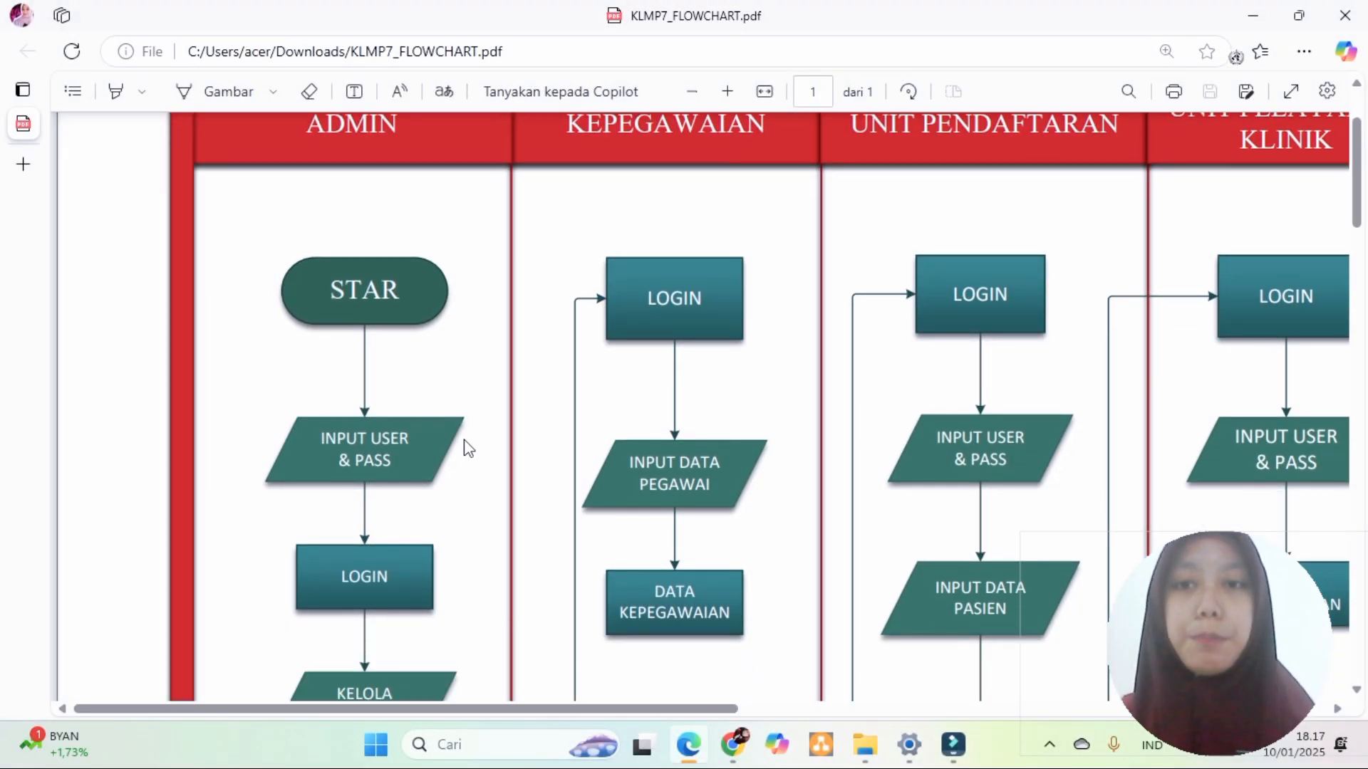
scroll(468, 448, "down", 2)
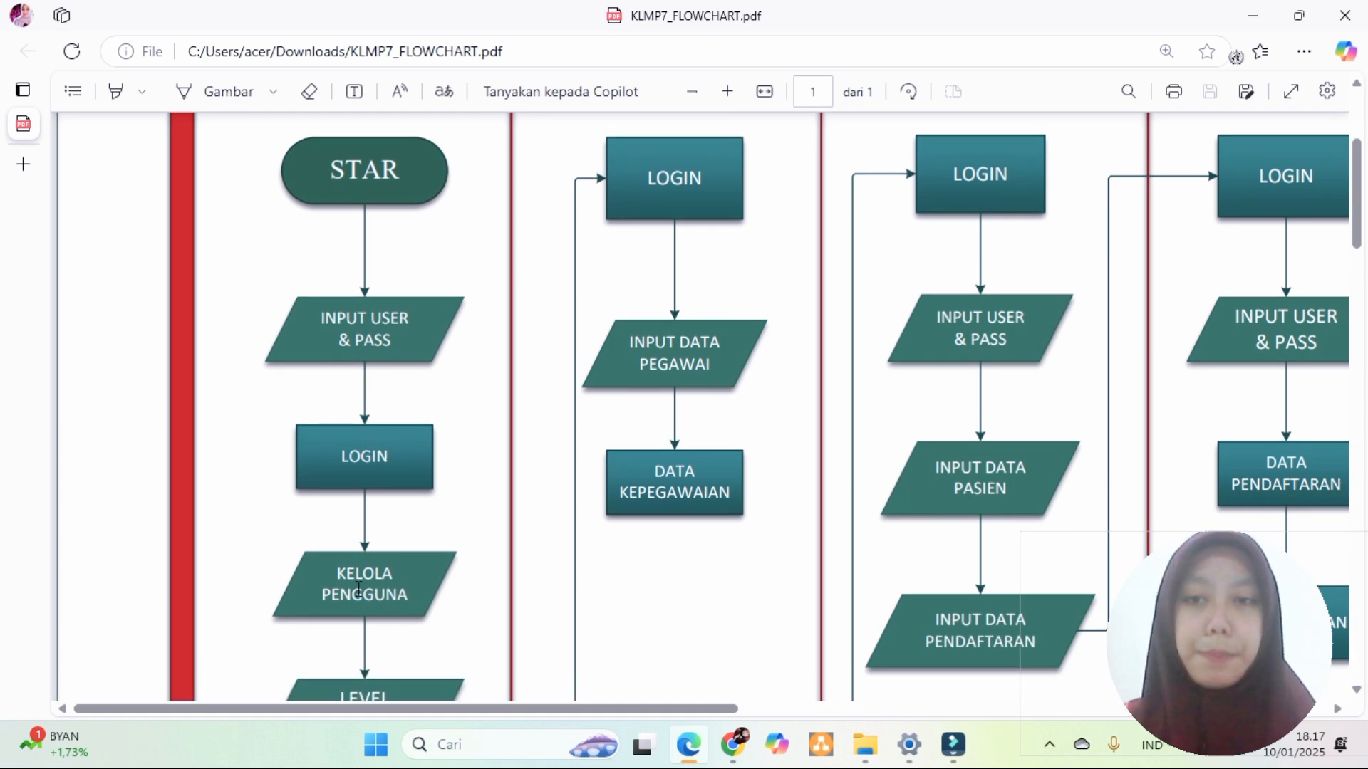
scroll(358, 588, "down", 1)
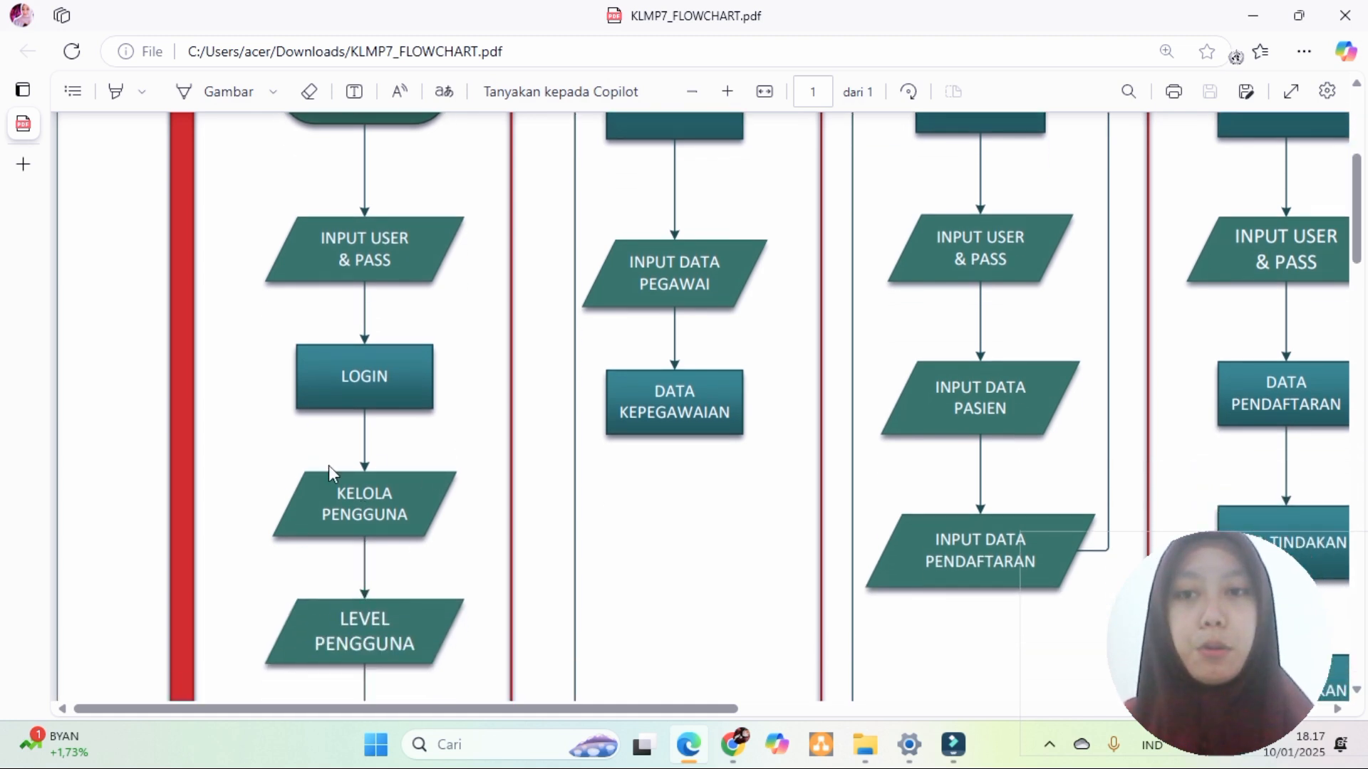
scroll(353, 670, "down", 5)
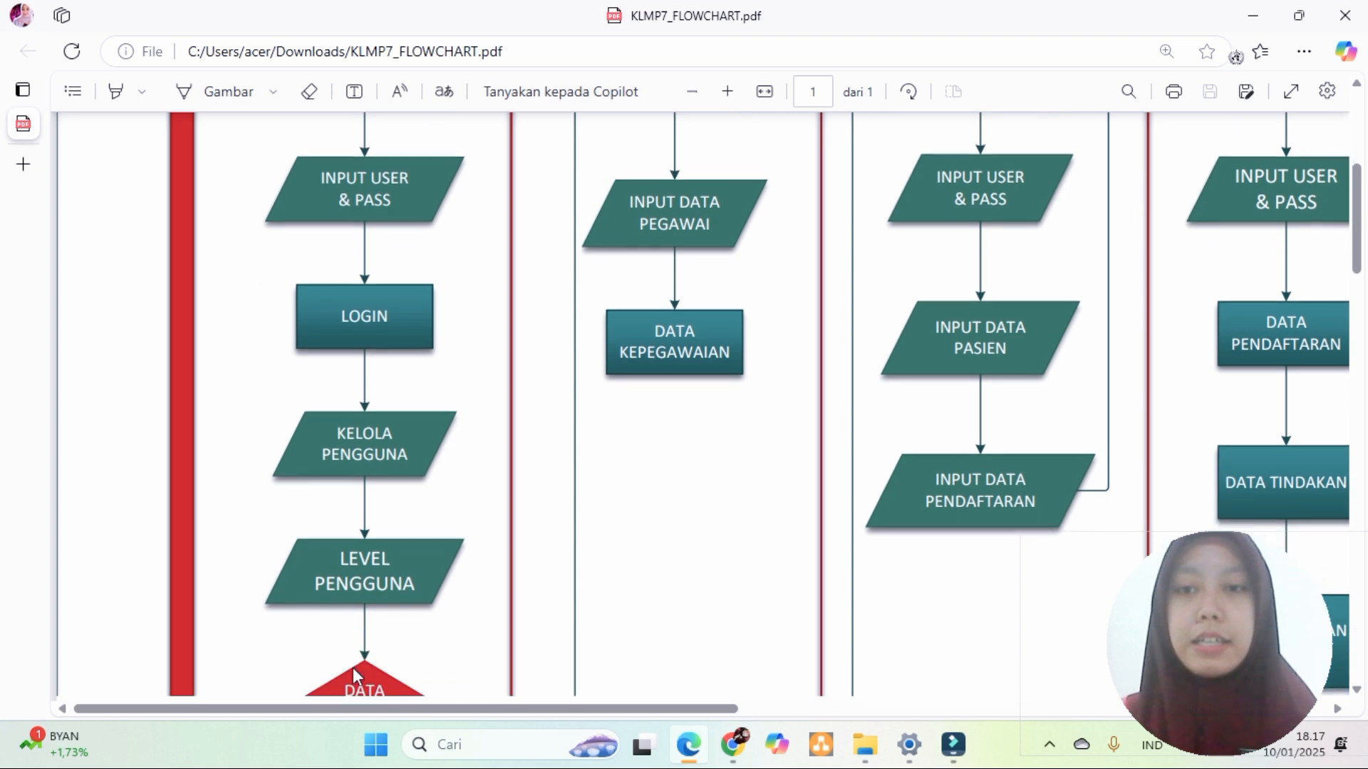
scroll(356, 675, "down", 1)
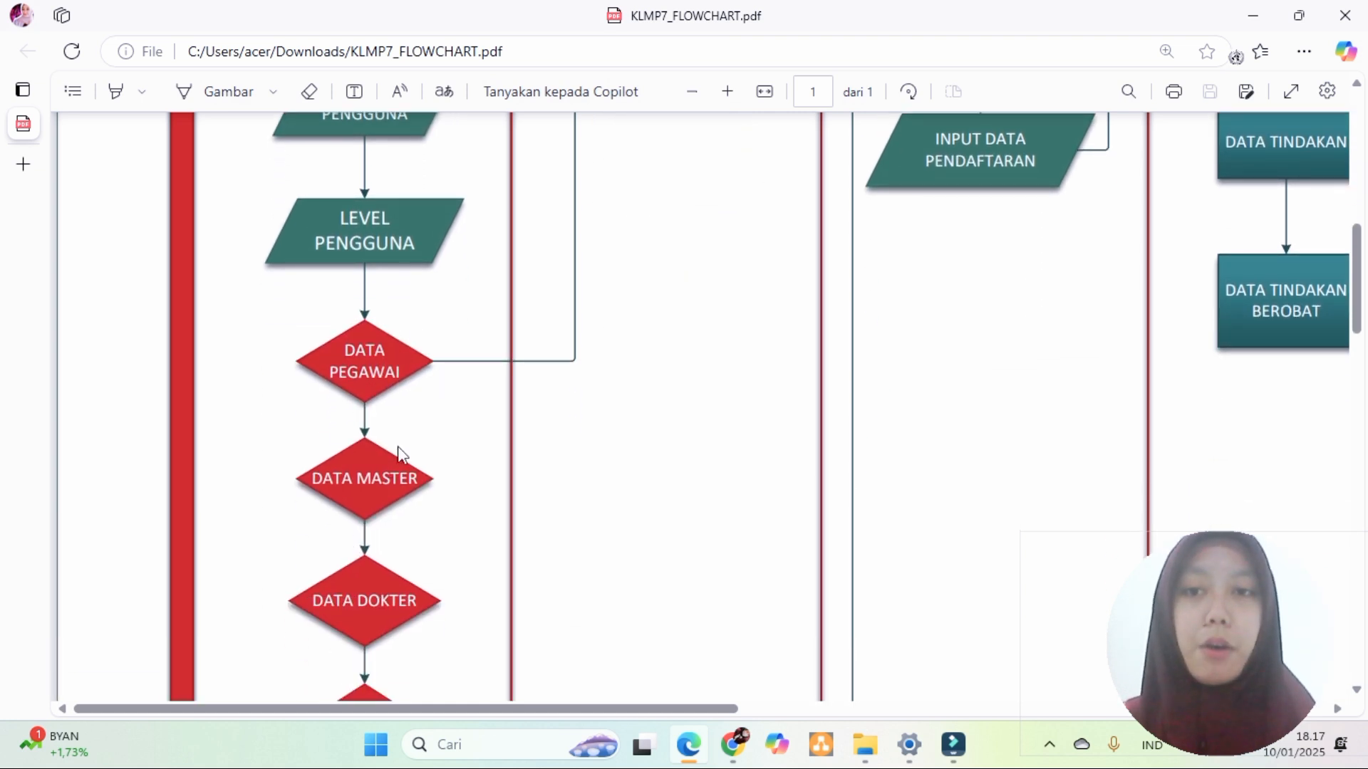
scroll(416, 491, "down", 5)
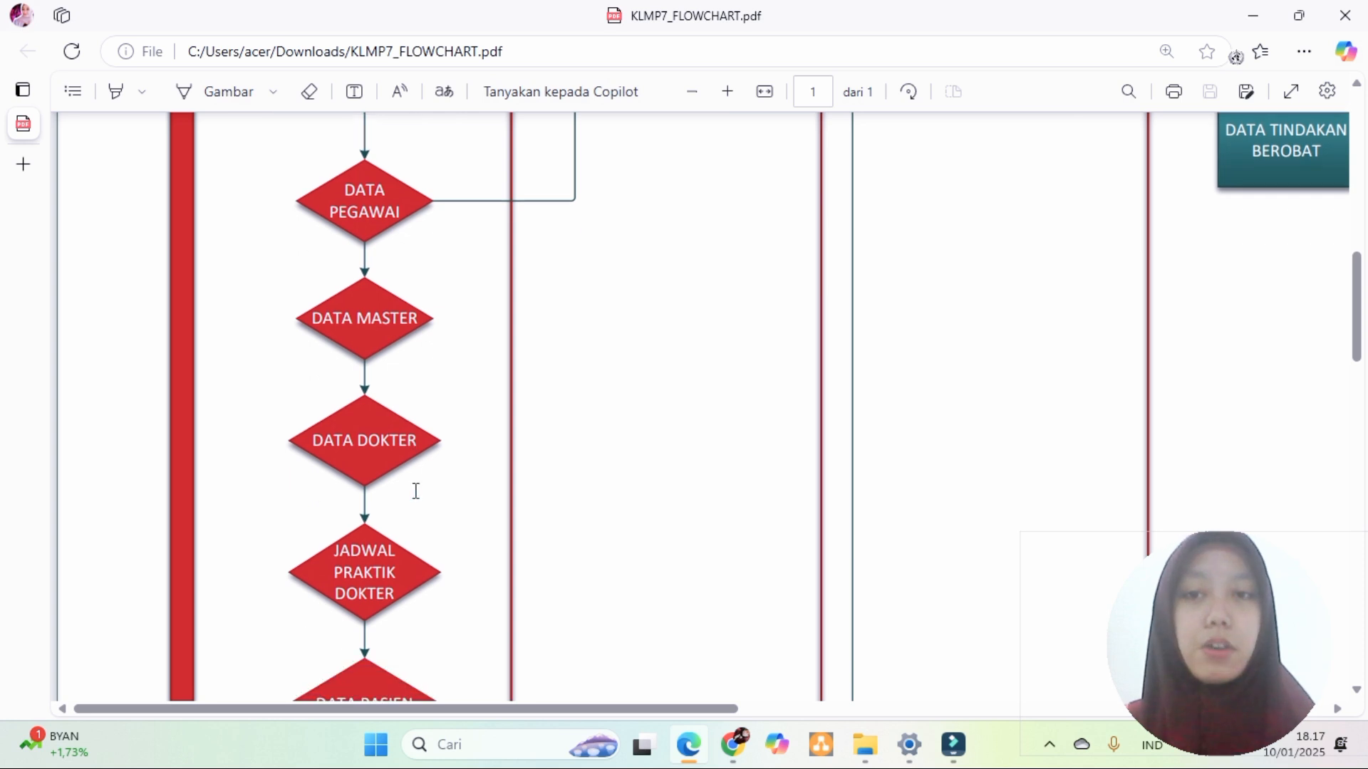
scroll(416, 491, "down", 10)
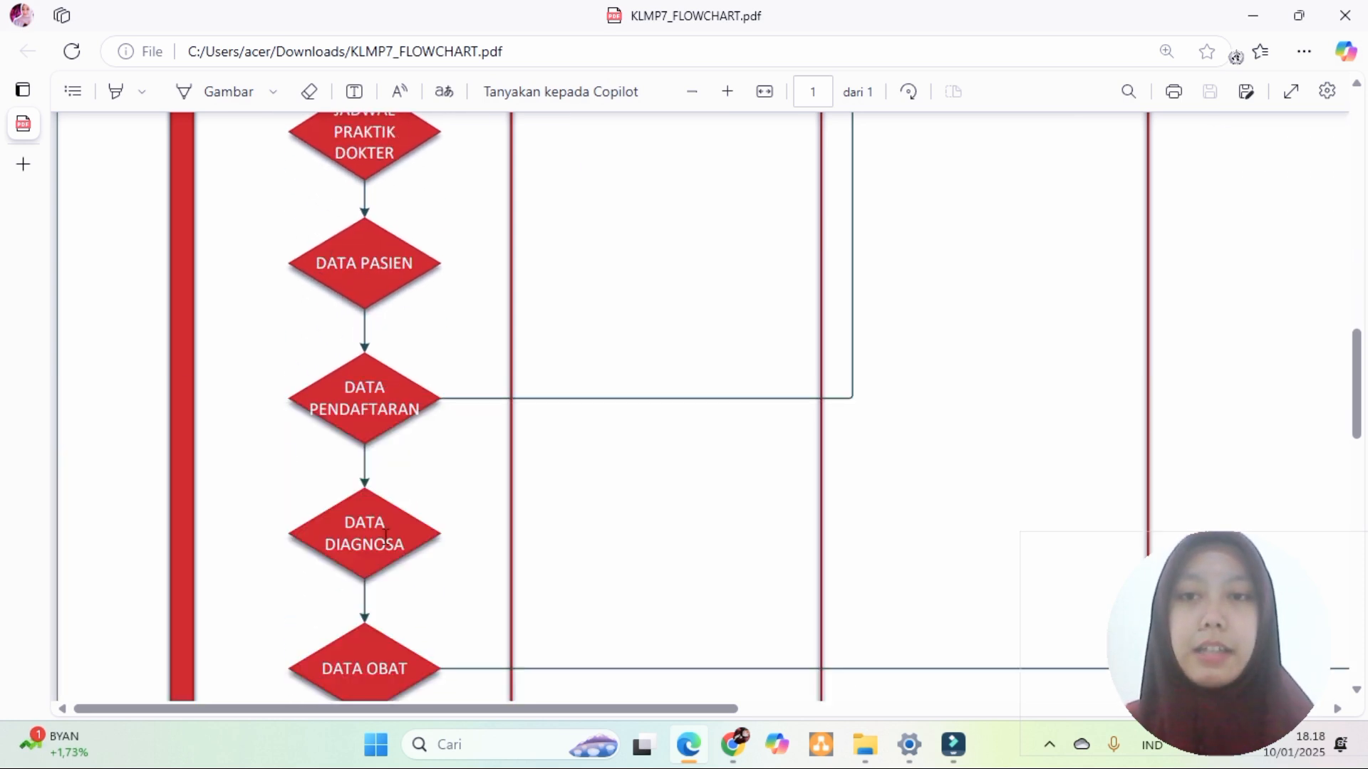
scroll(580, 682, "down", 10)
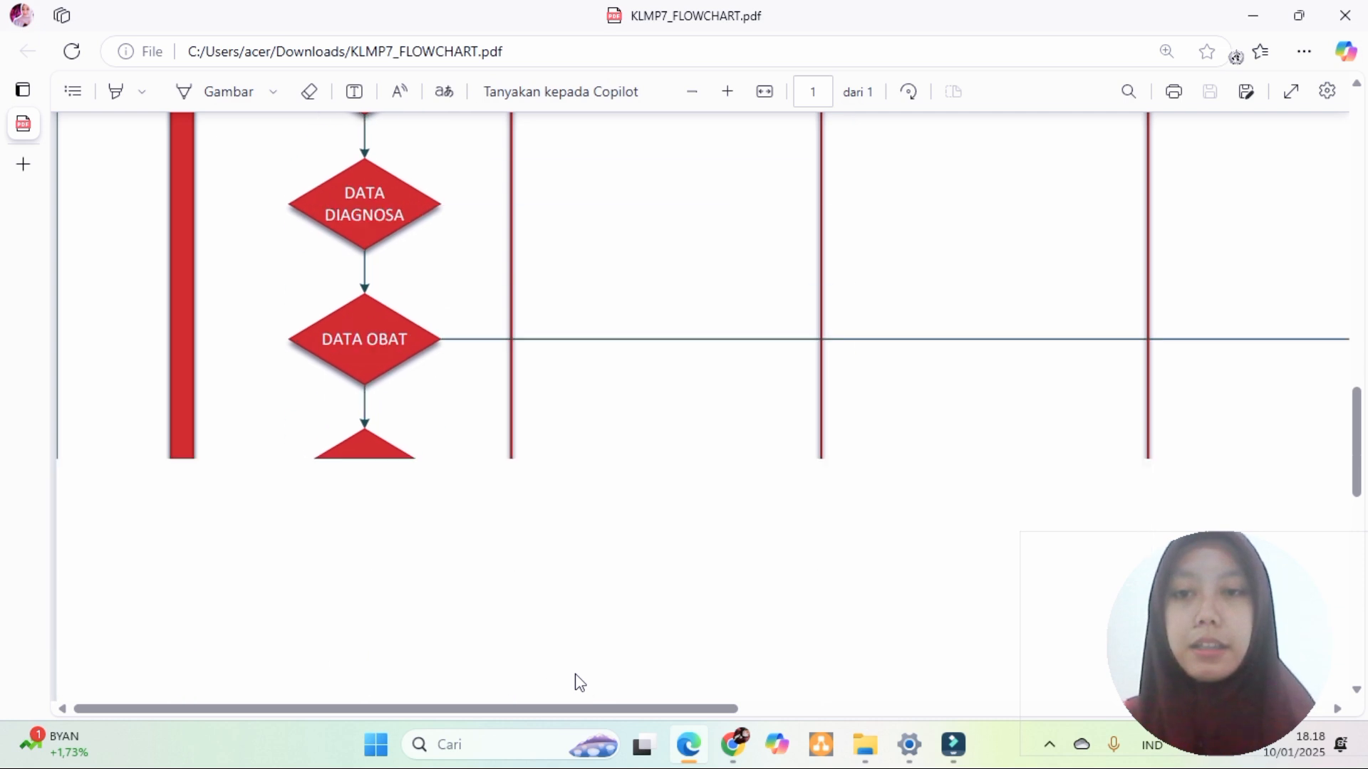
scroll(578, 678, "down", 2)
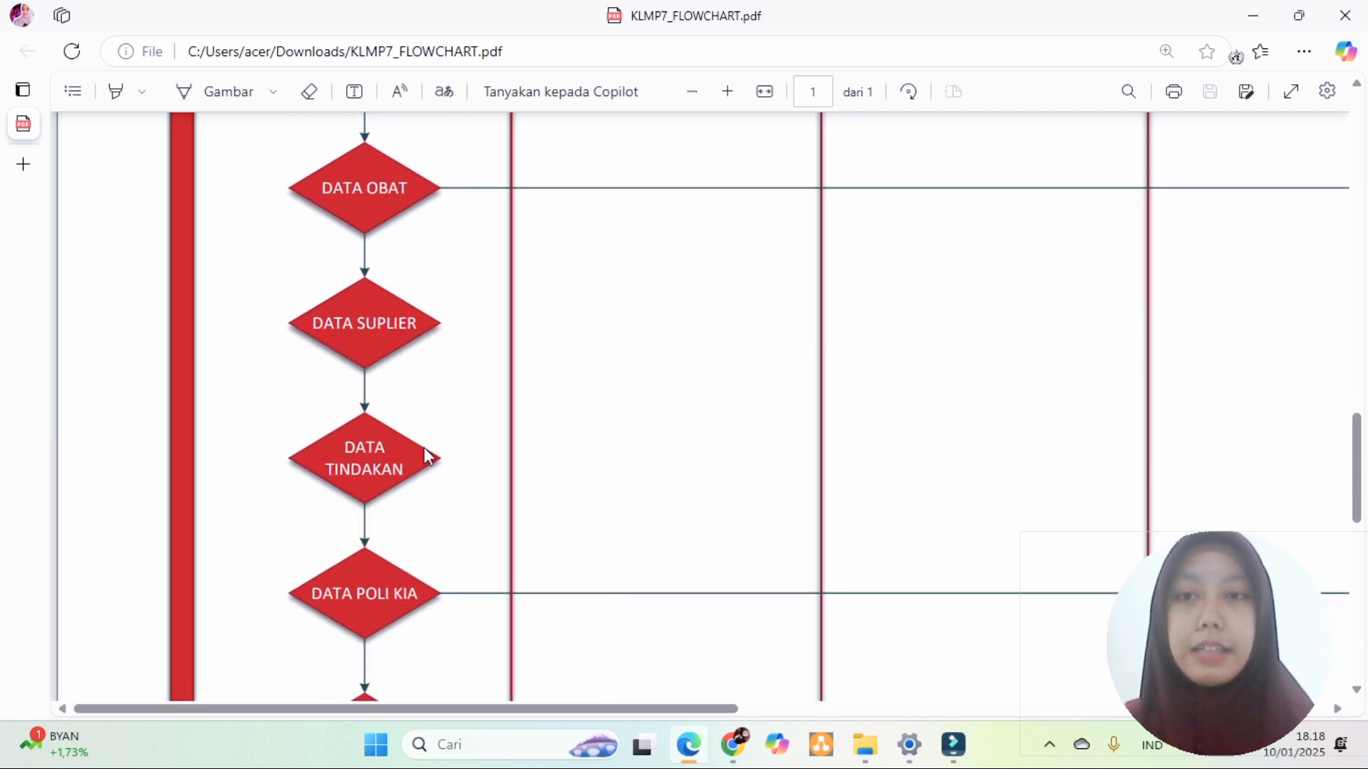
scroll(369, 533, "down", 3)
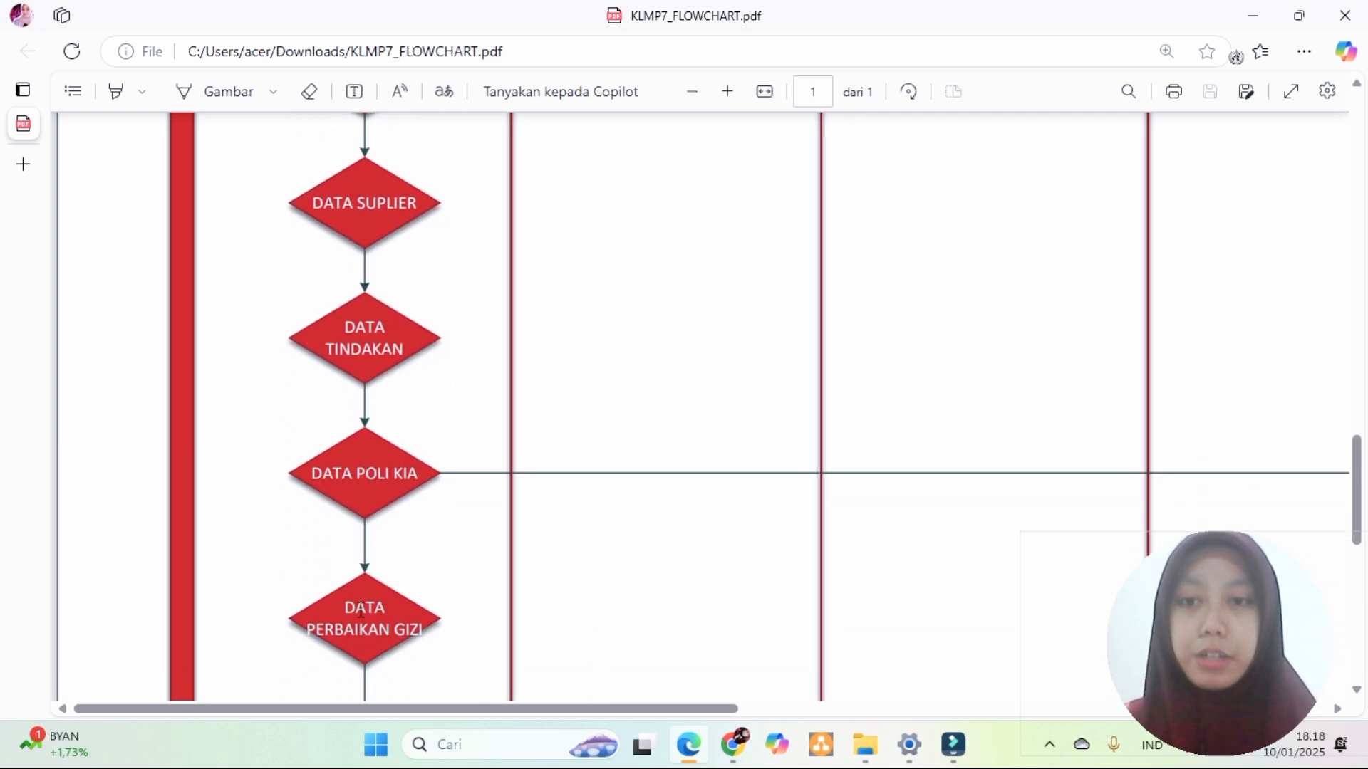
scroll(388, 625, "down", 7)
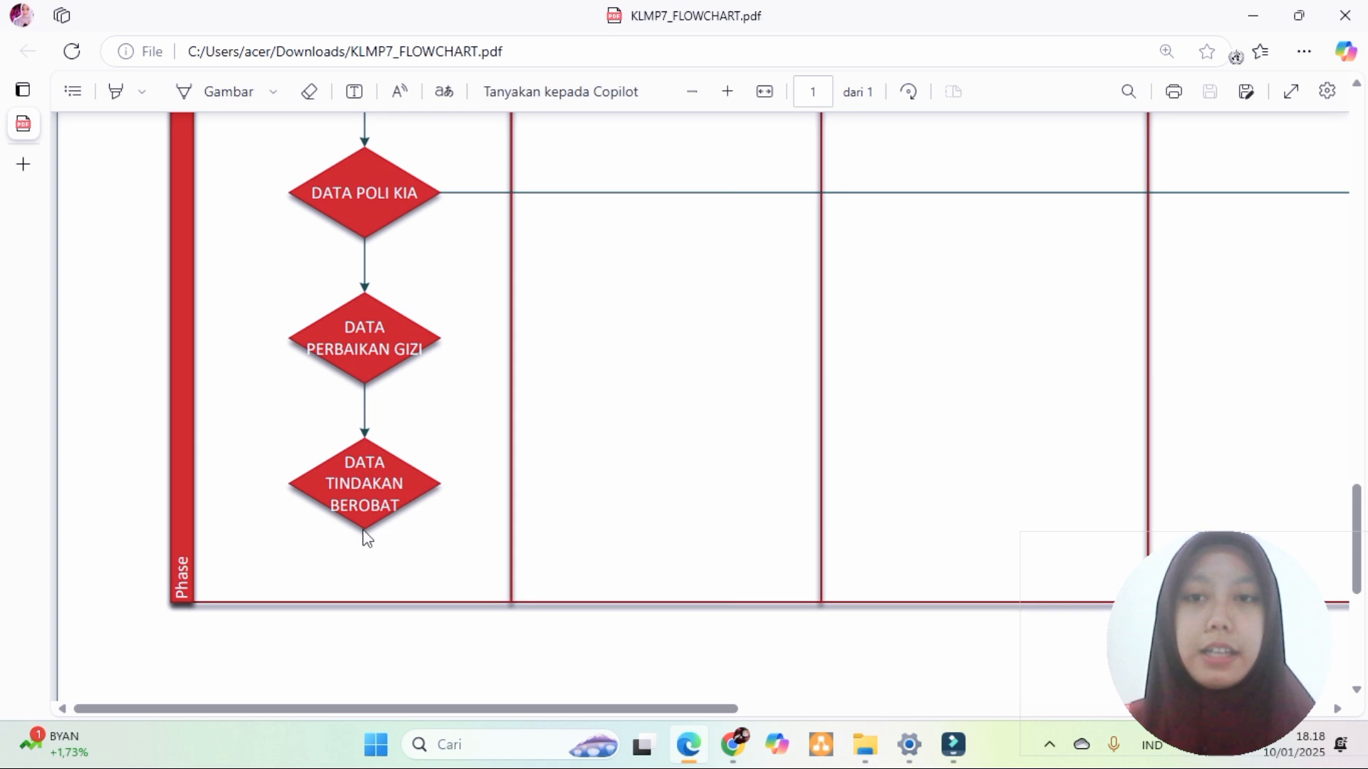
scroll(366, 538, "down", 3)
scroll(767, 373, "down", 2)
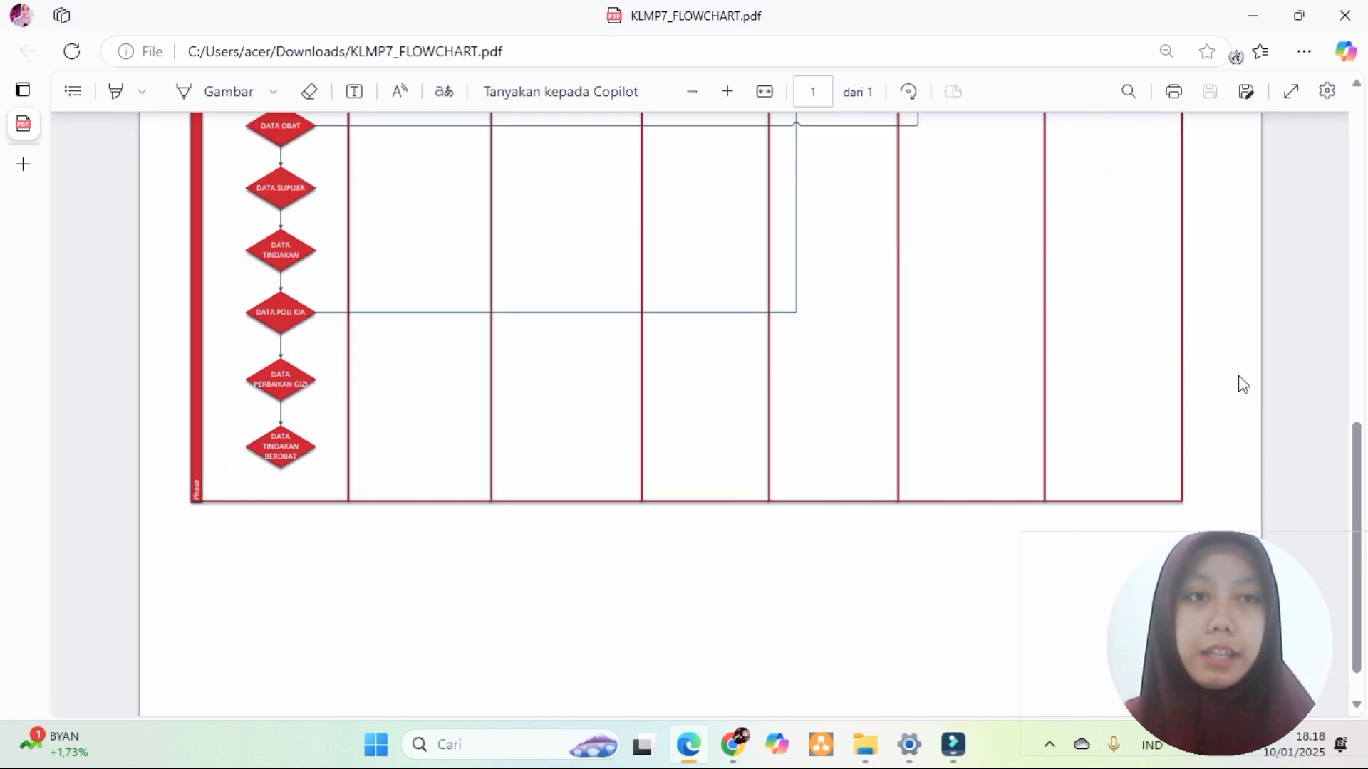
scroll(1357, 399, "up", 8)
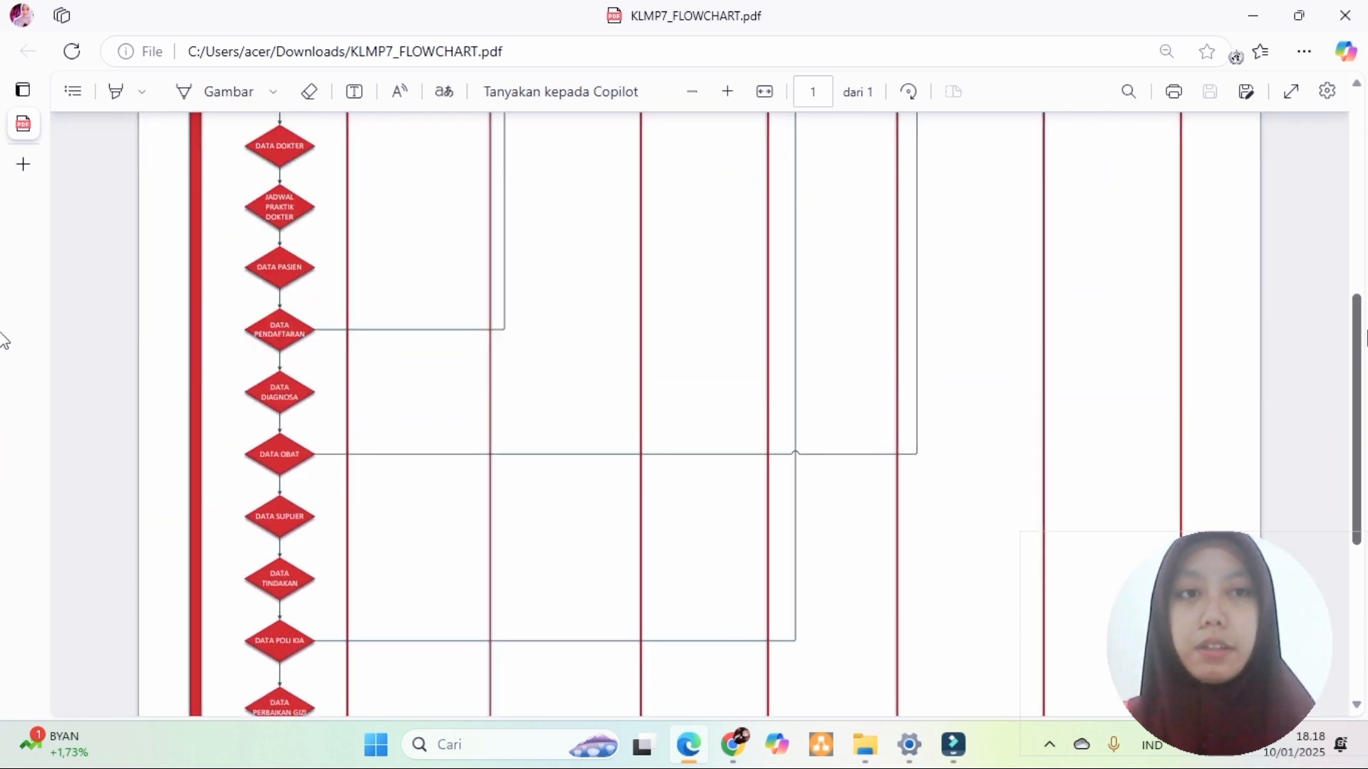
left_click_drag(1357, 342, 1330, 131)
left_click(1364, 183)
left_click_drag(1364, 181, 1365, 166)
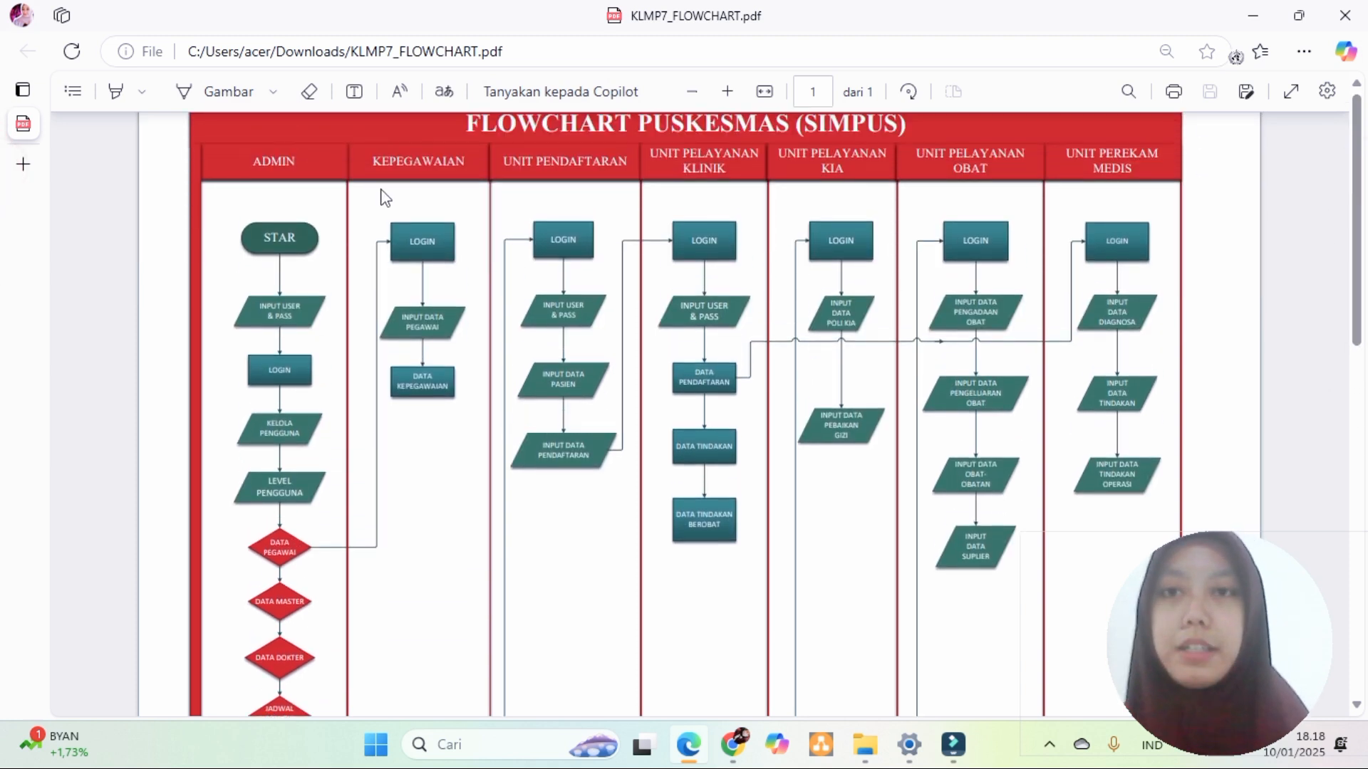
scroll(403, 210, "up", 3, "ctrl")
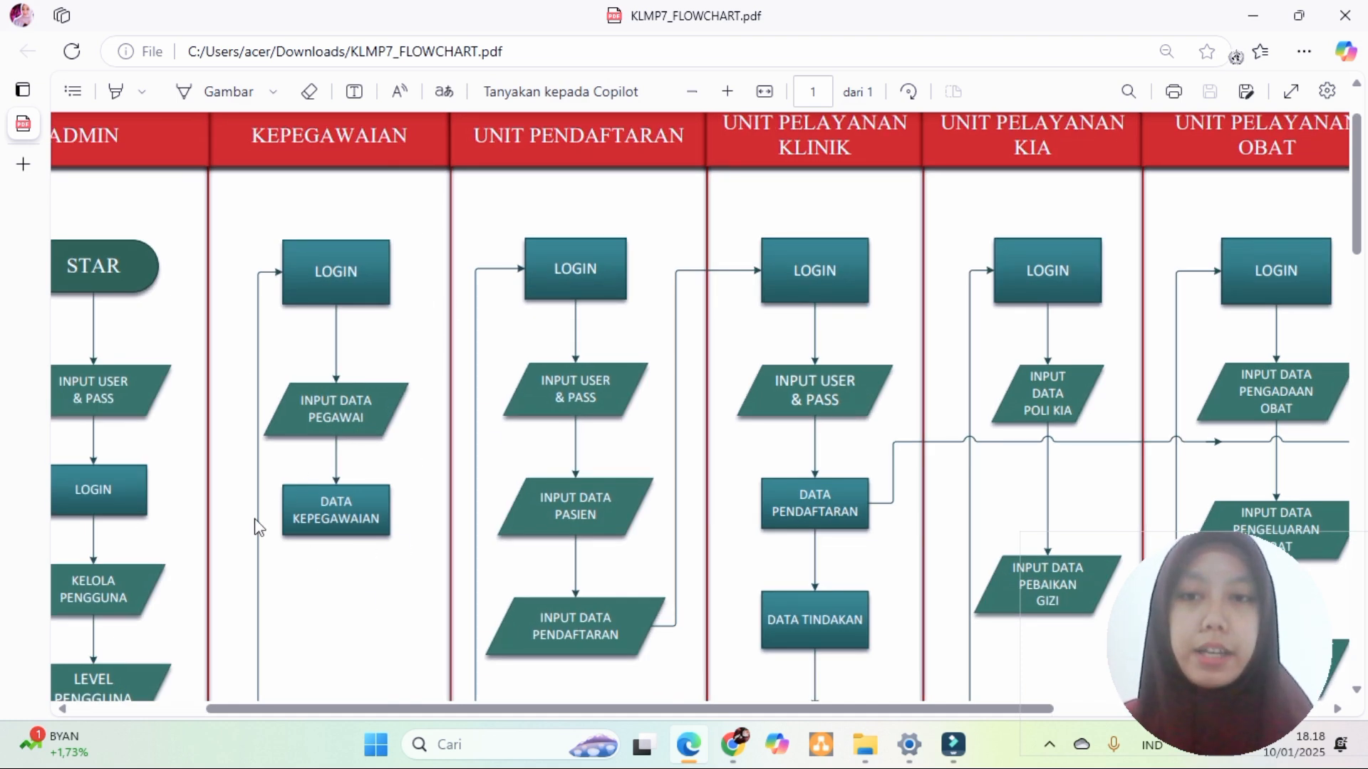
left_click_drag(372, 709, 273, 709)
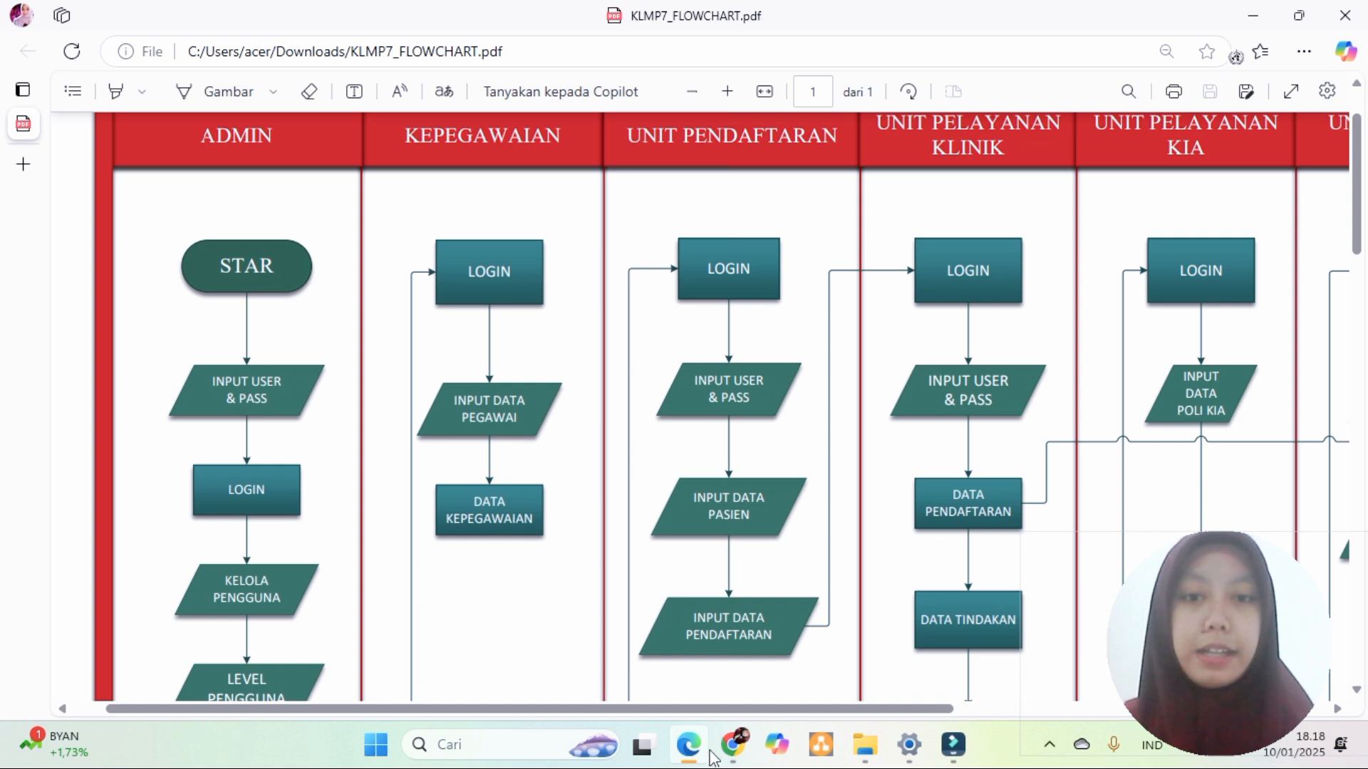
- Log into SIMPELPUSDAS with the saved account email and password, then open KELOLA PENGGUNA
left_click(735, 656)
left_click(574, 378)
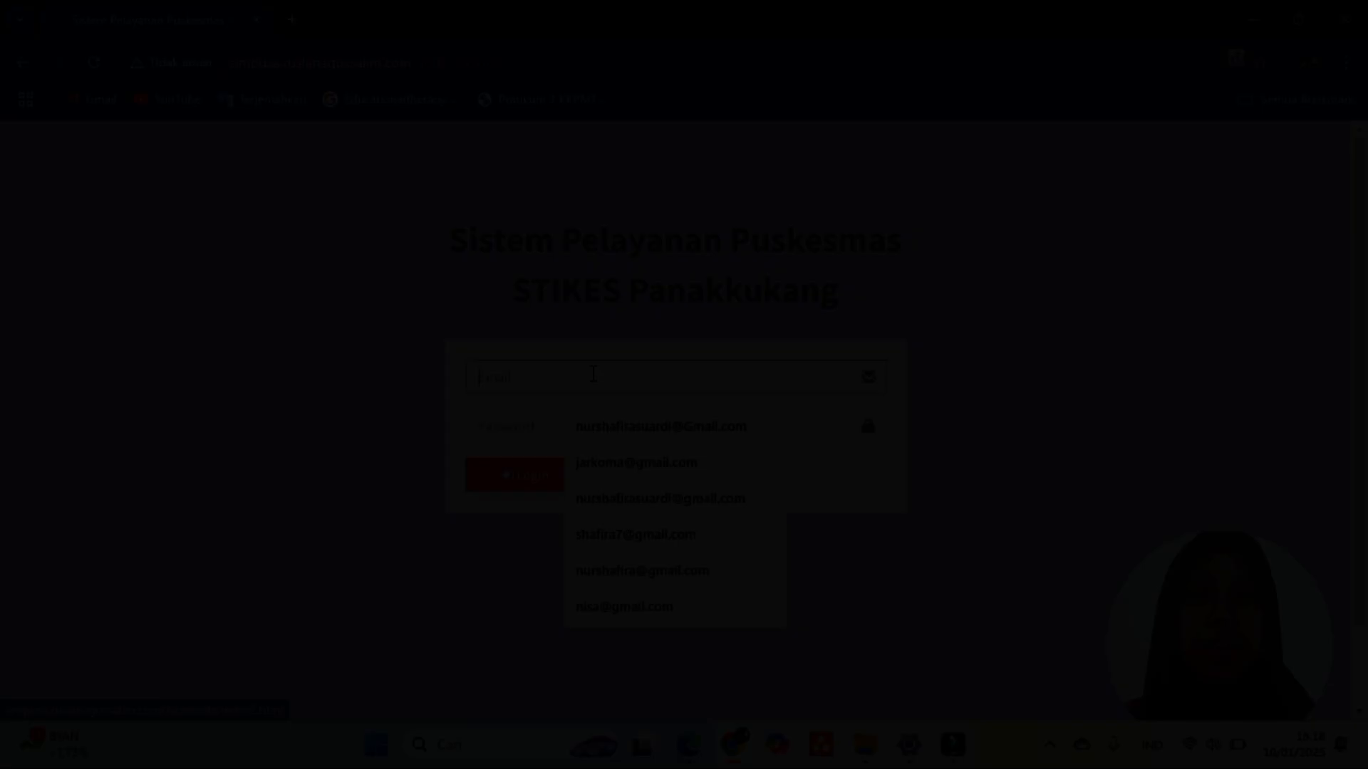
left_click(586, 373)
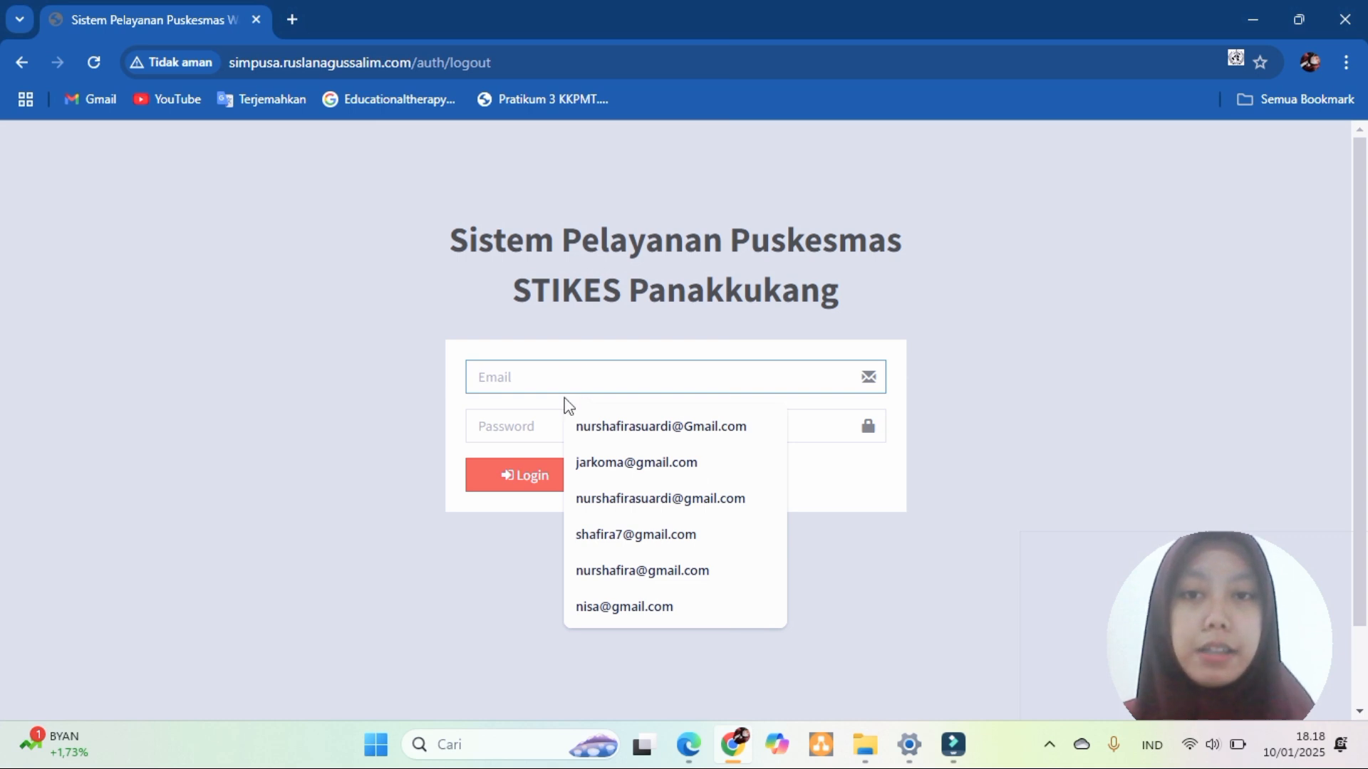
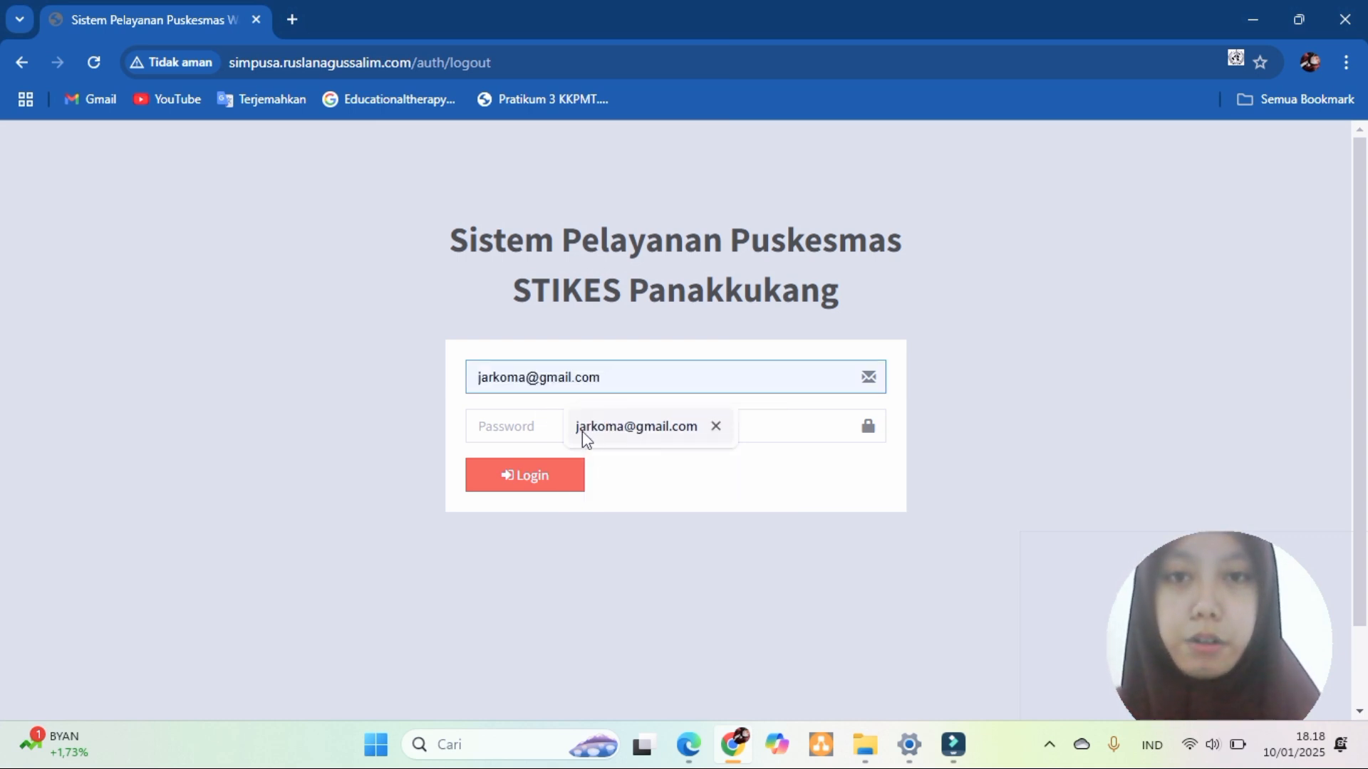
left_click(577, 428)
left_click(573, 427)
type("••••••••••")
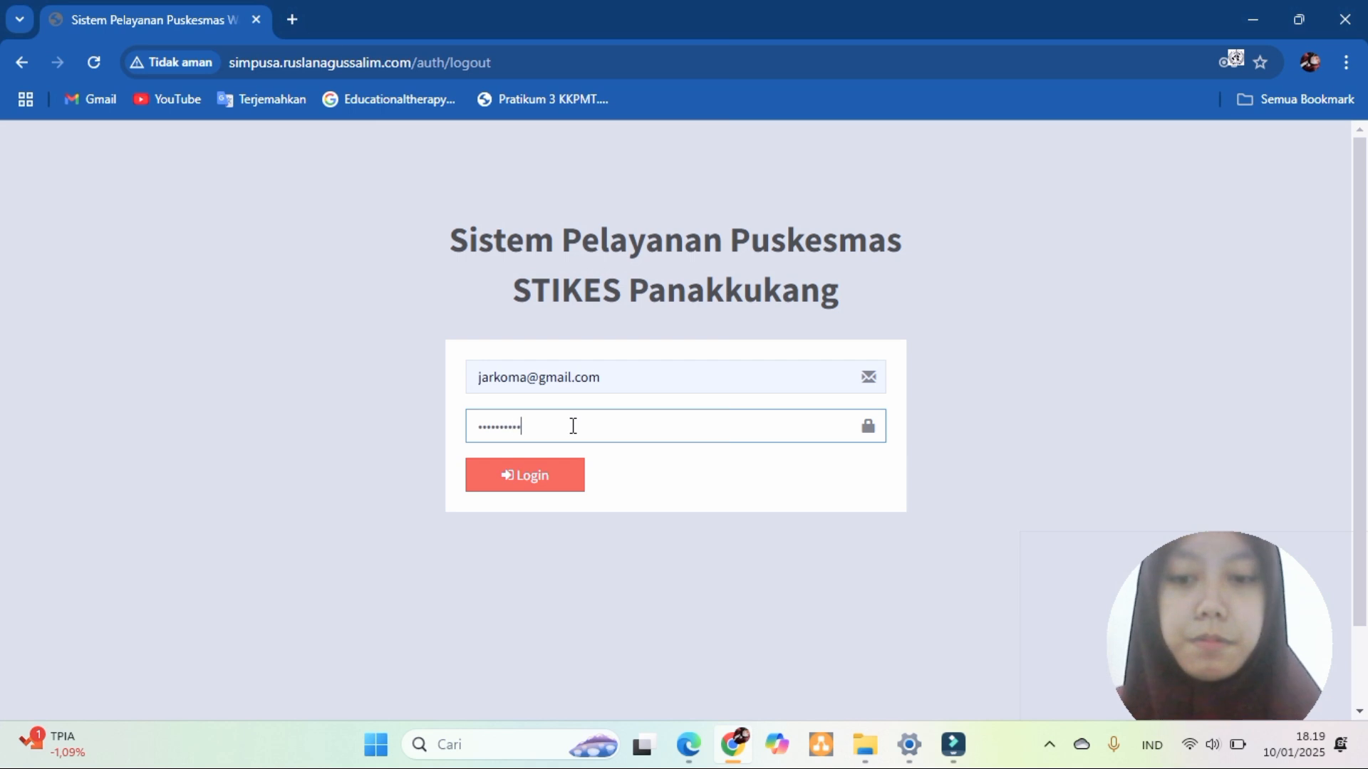
left_click(560, 477)
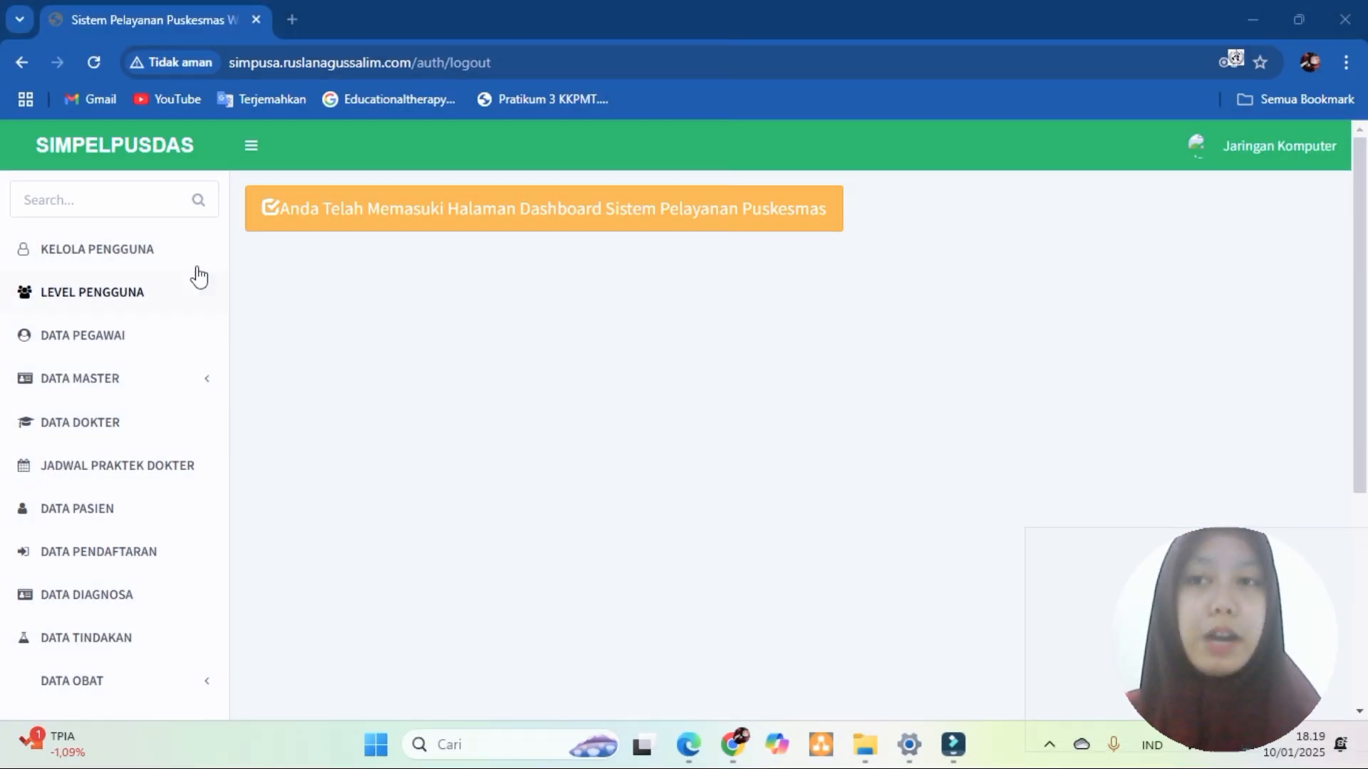
left_click(101, 258)
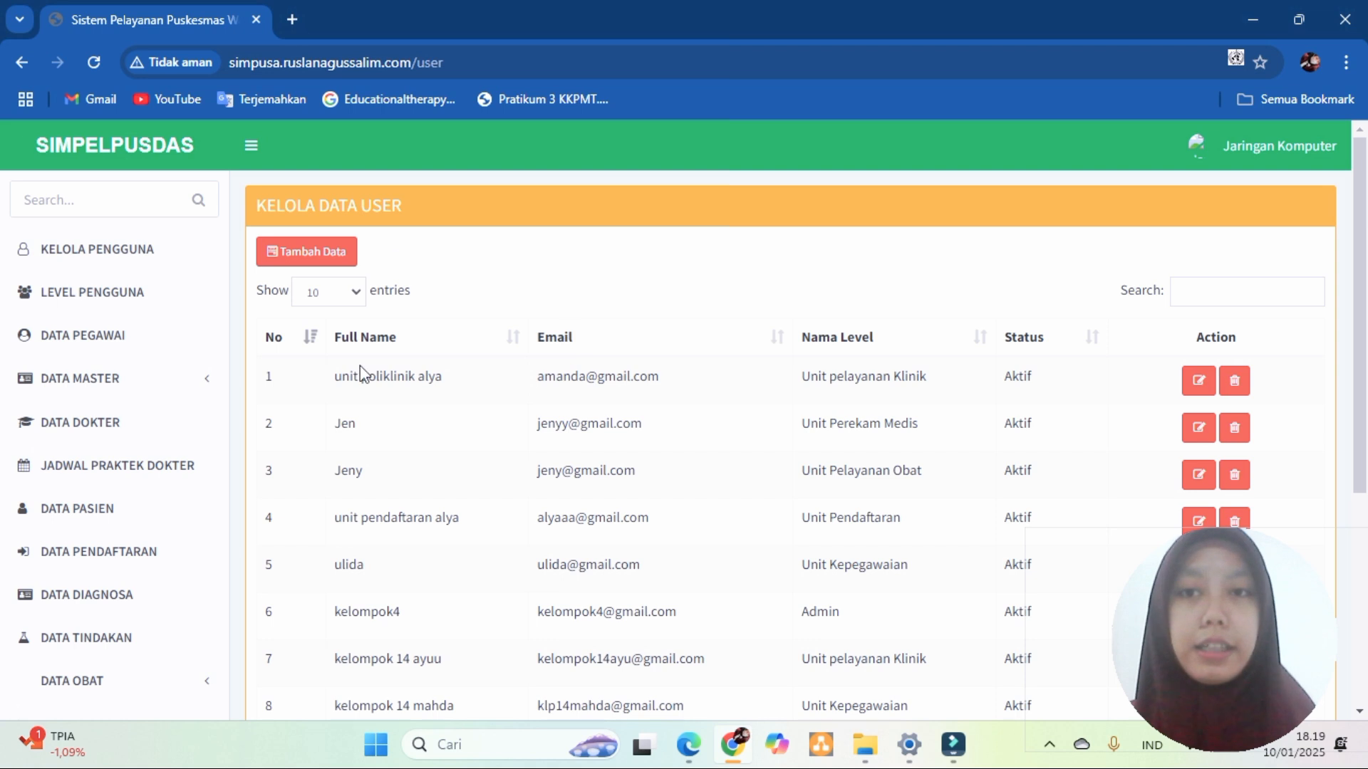
- Add user 'KELOMPOK7 RMIKA' with an email, password and ADMIN level, and save it
left_click(327, 254)
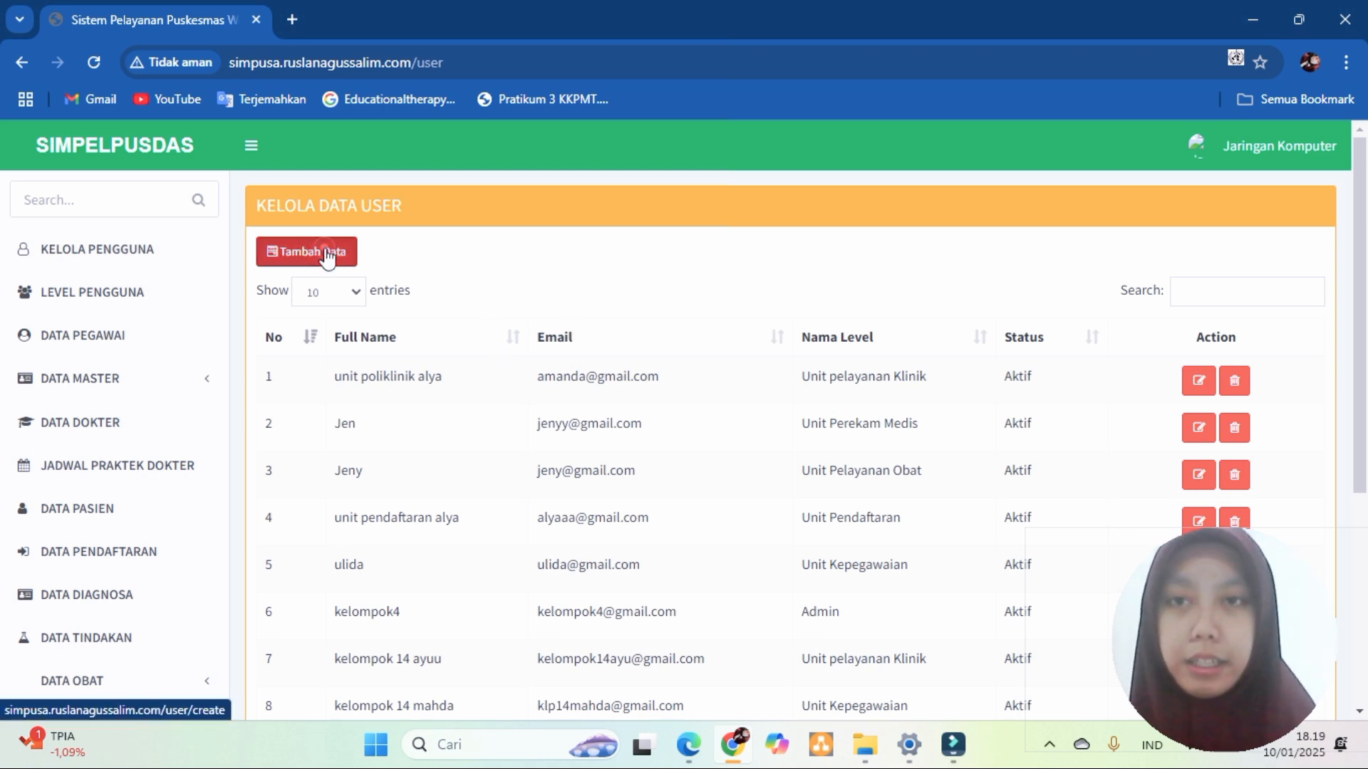
left_click(540, 254)
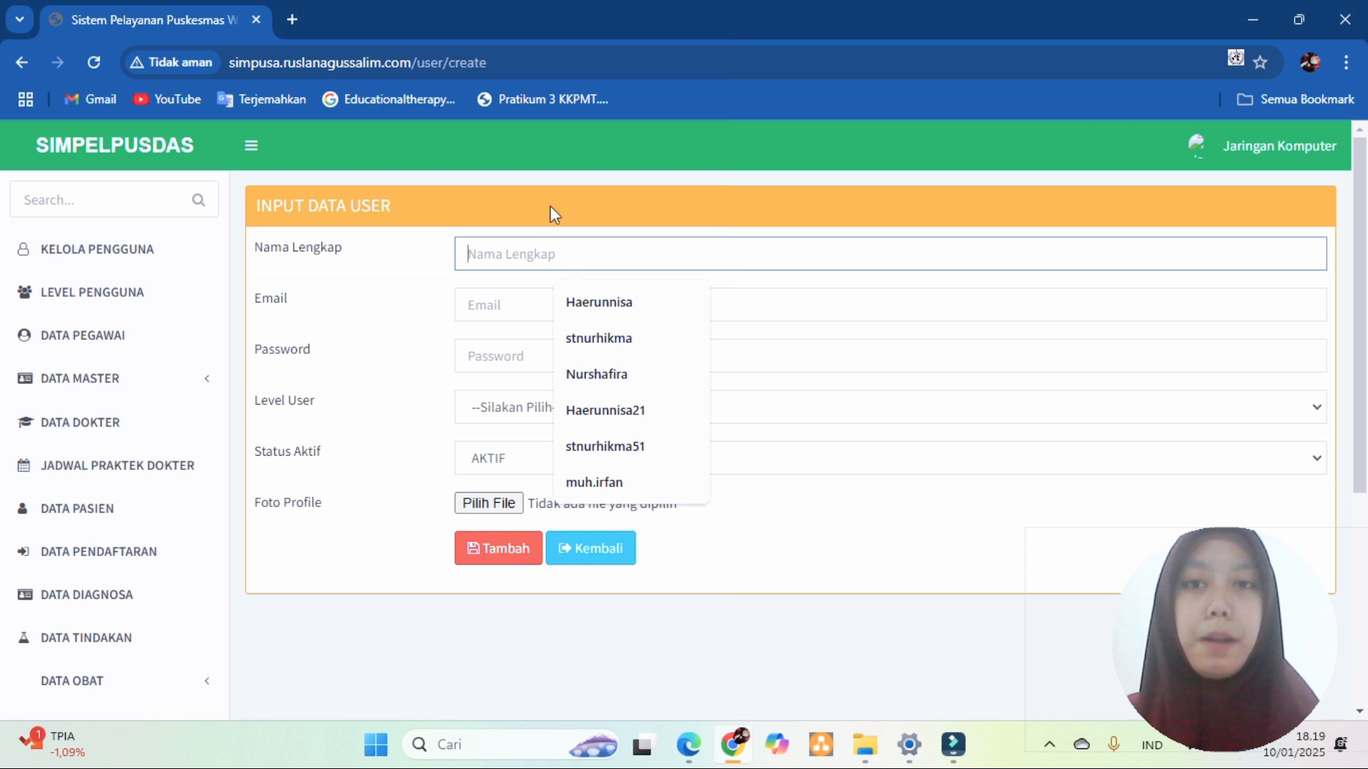
key("Caps_Lock")
type("KELOMPO")
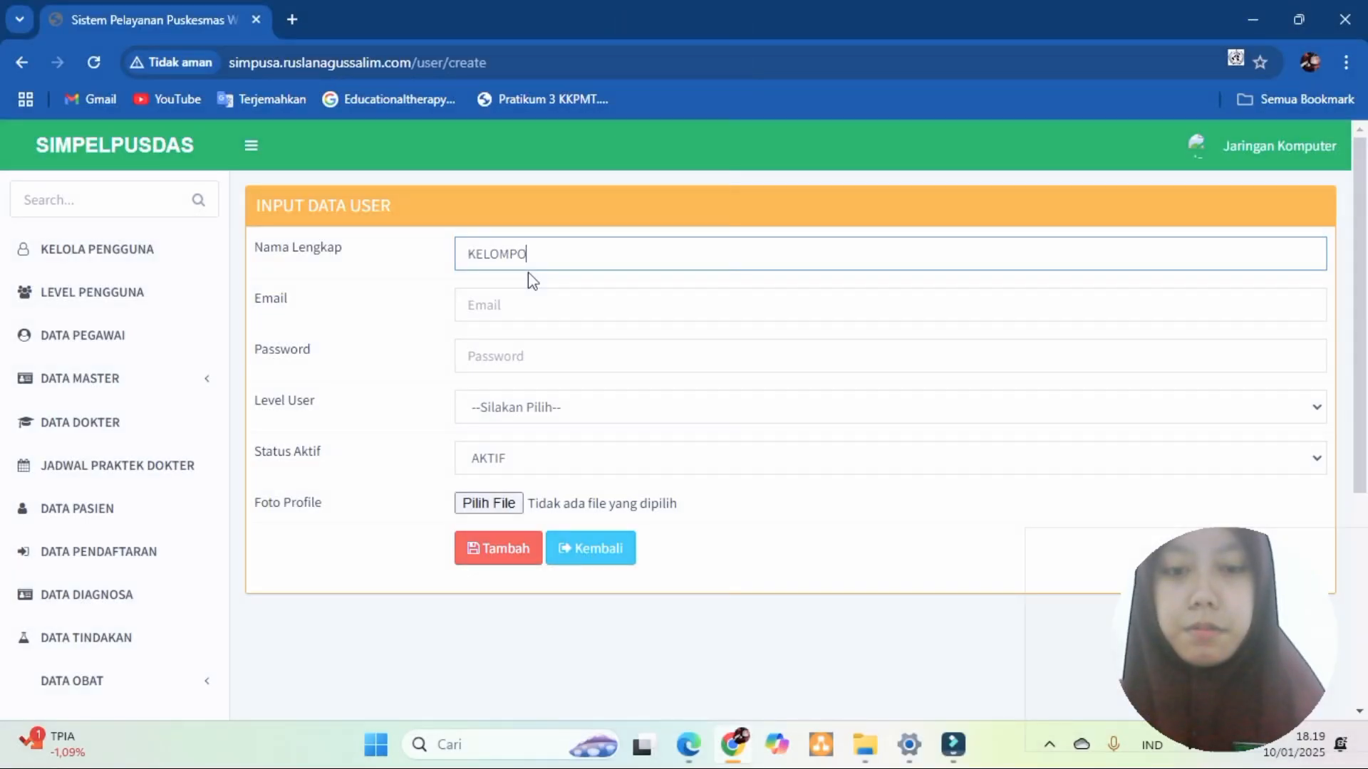
type("K7 RMIKA")
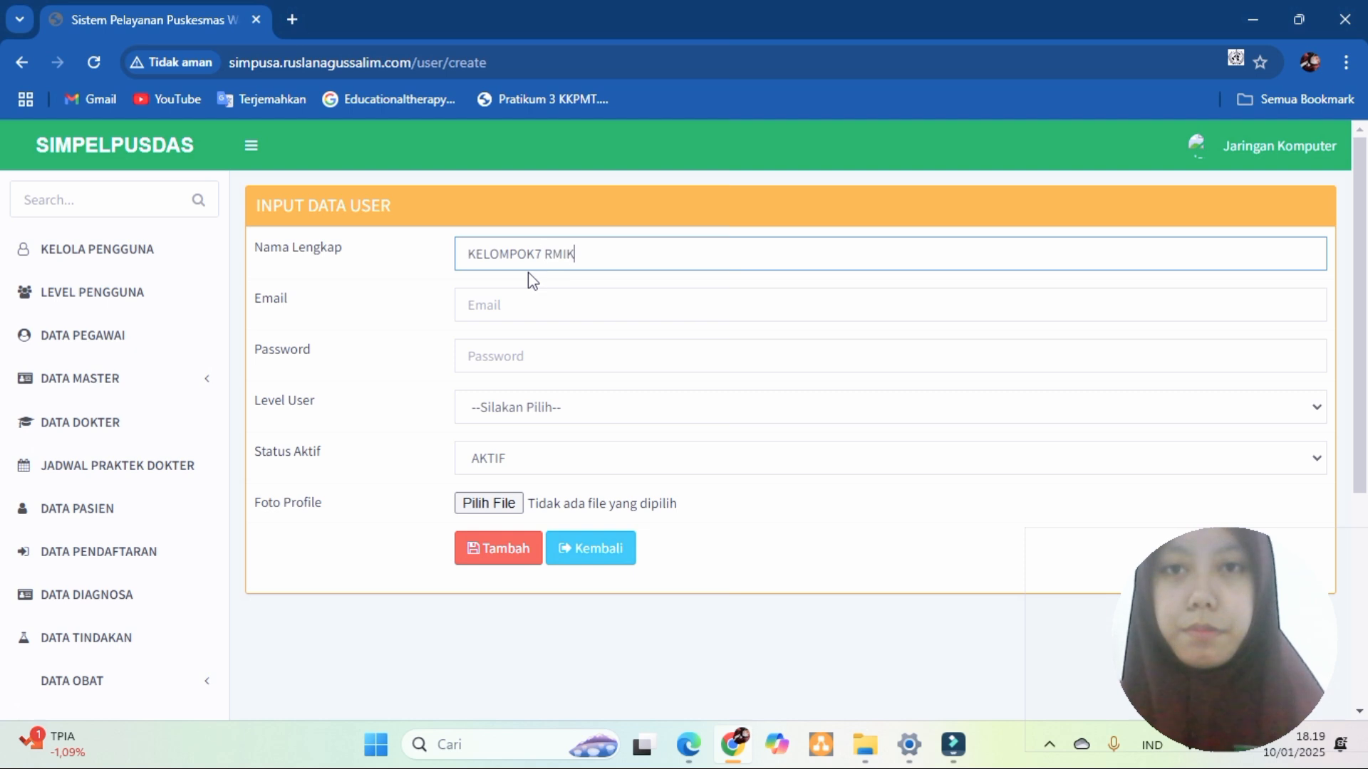
left_click(529, 304)
key("Caps_Lock")
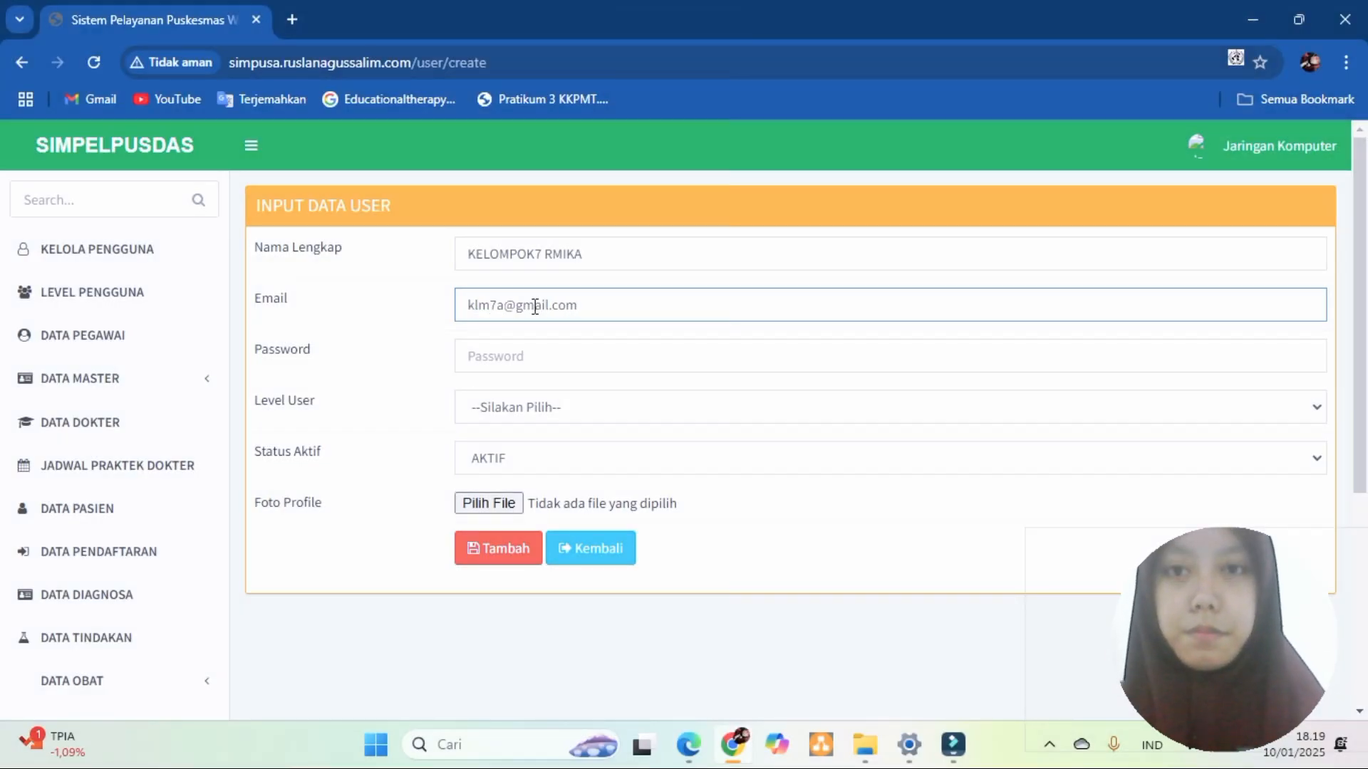
left_click(550, 354)
type("••••••••")
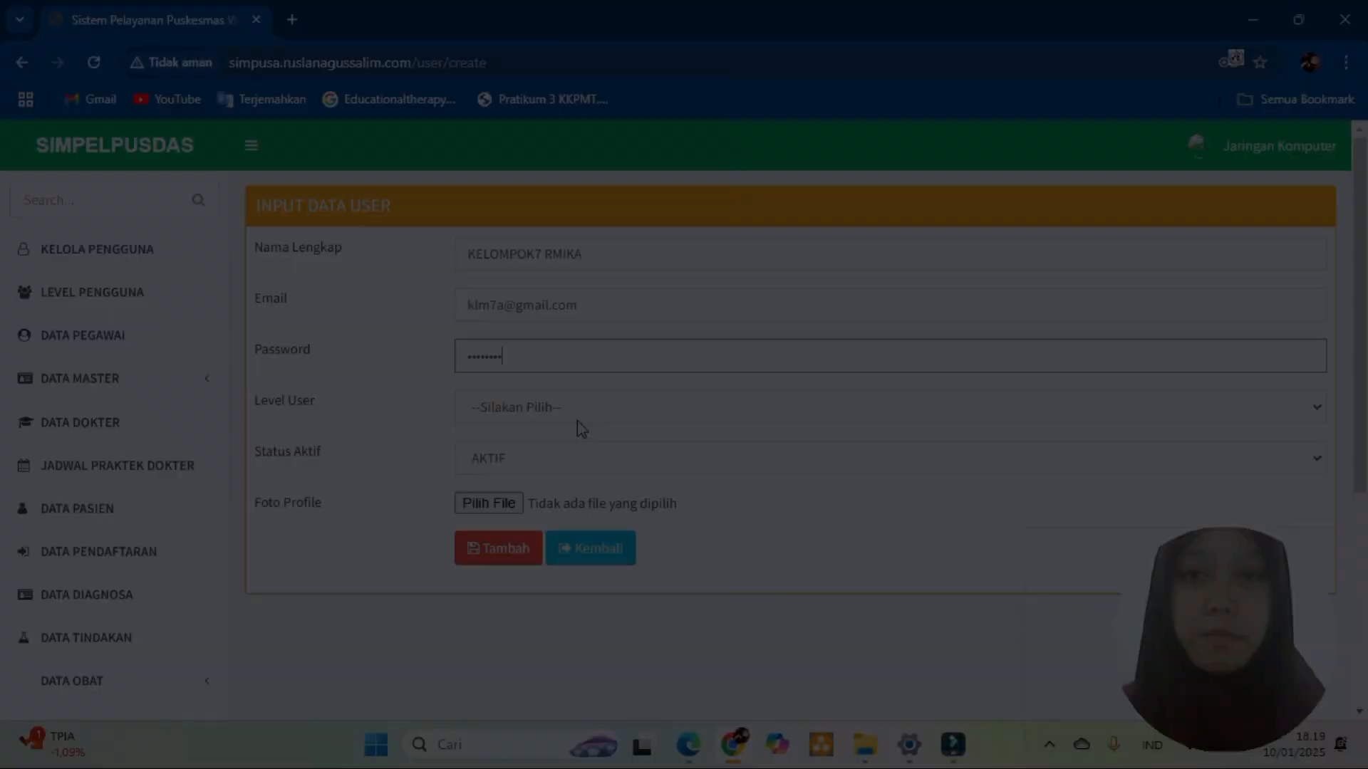
left_click(576, 421)
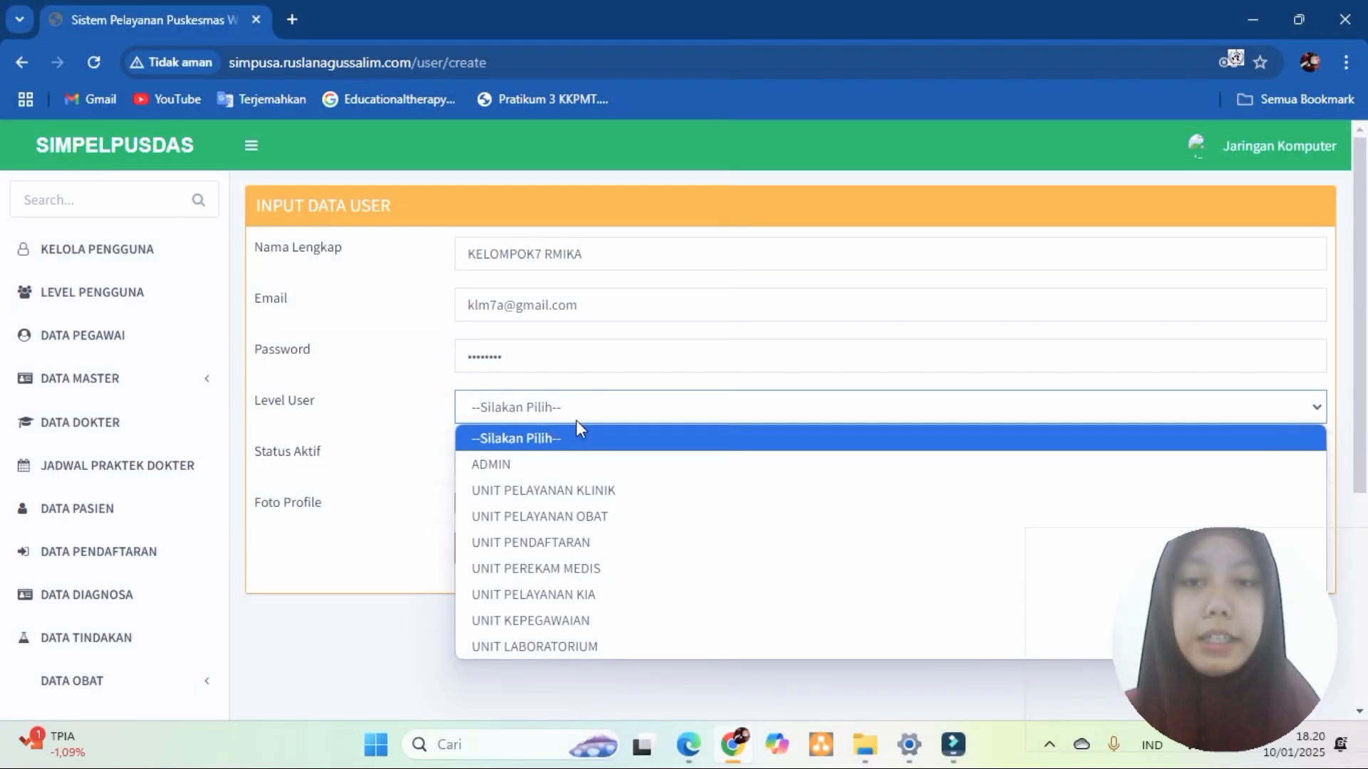
left_click(533, 464)
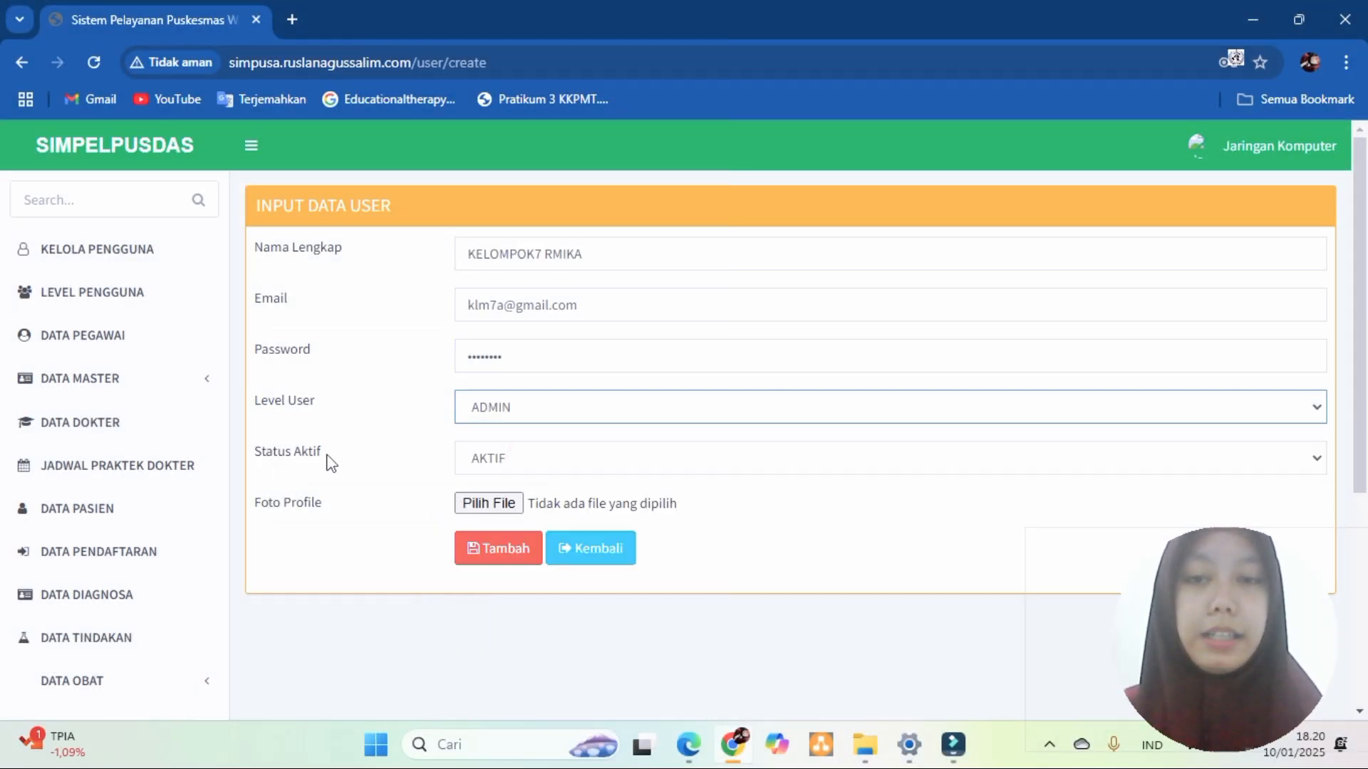
left_click(479, 563)
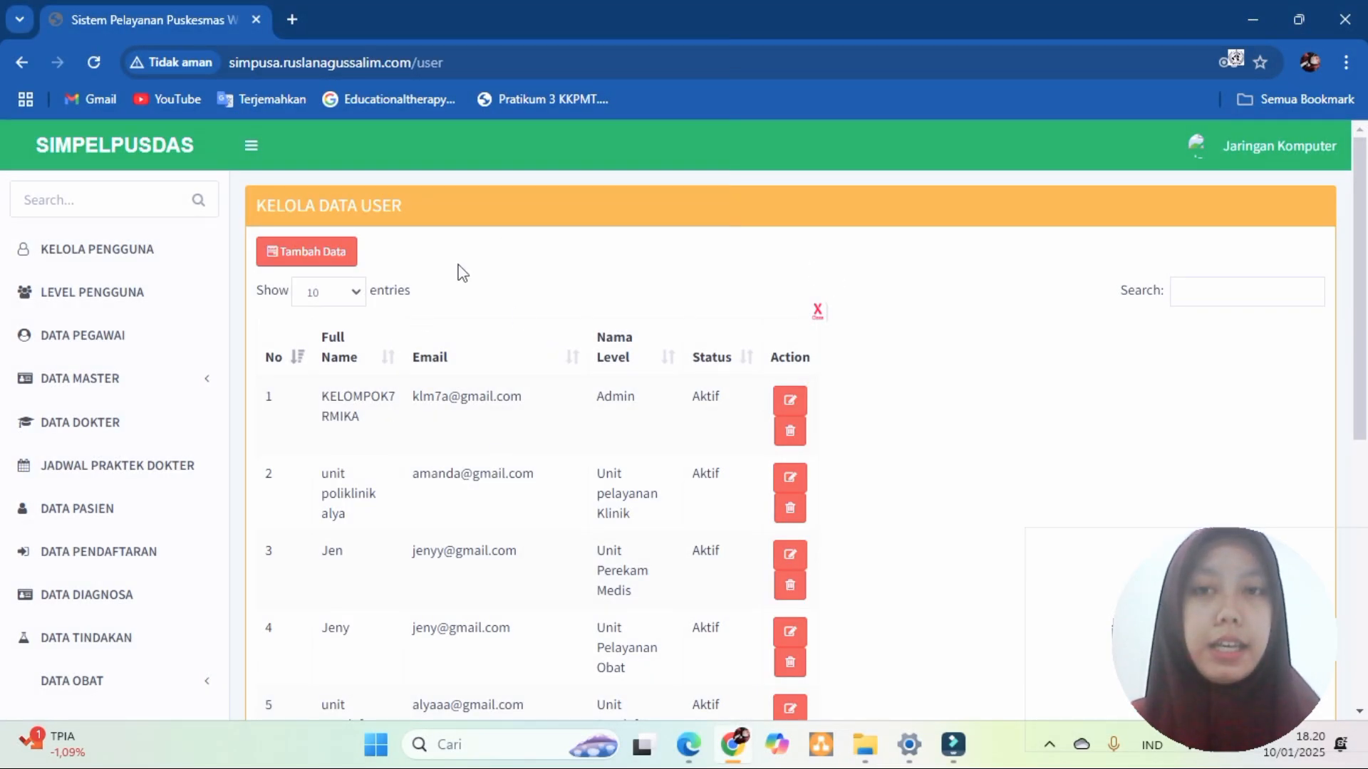
- Log out, sign in with the new Admin account's email, and open KELOLA PENGGUNA
left_click(1242, 155)
left_click(1307, 376)
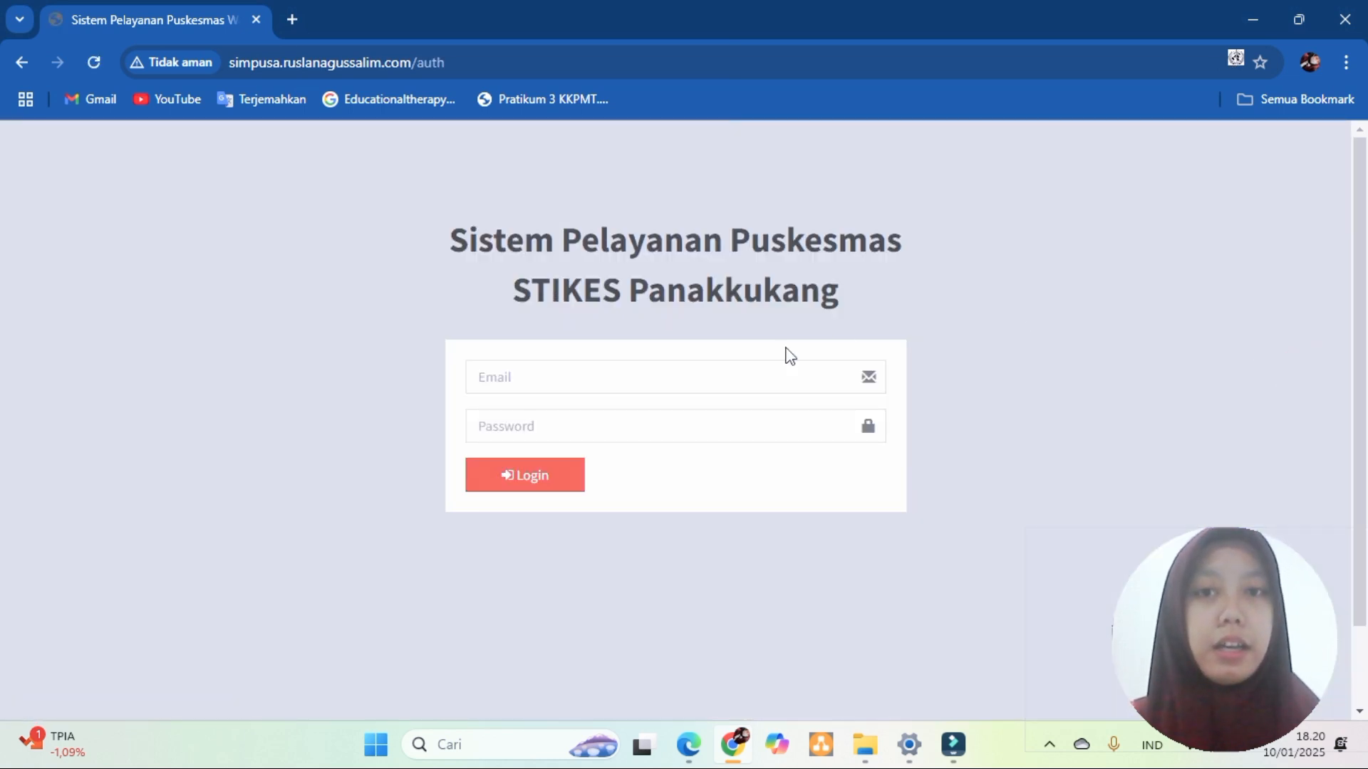
left_click(721, 377)
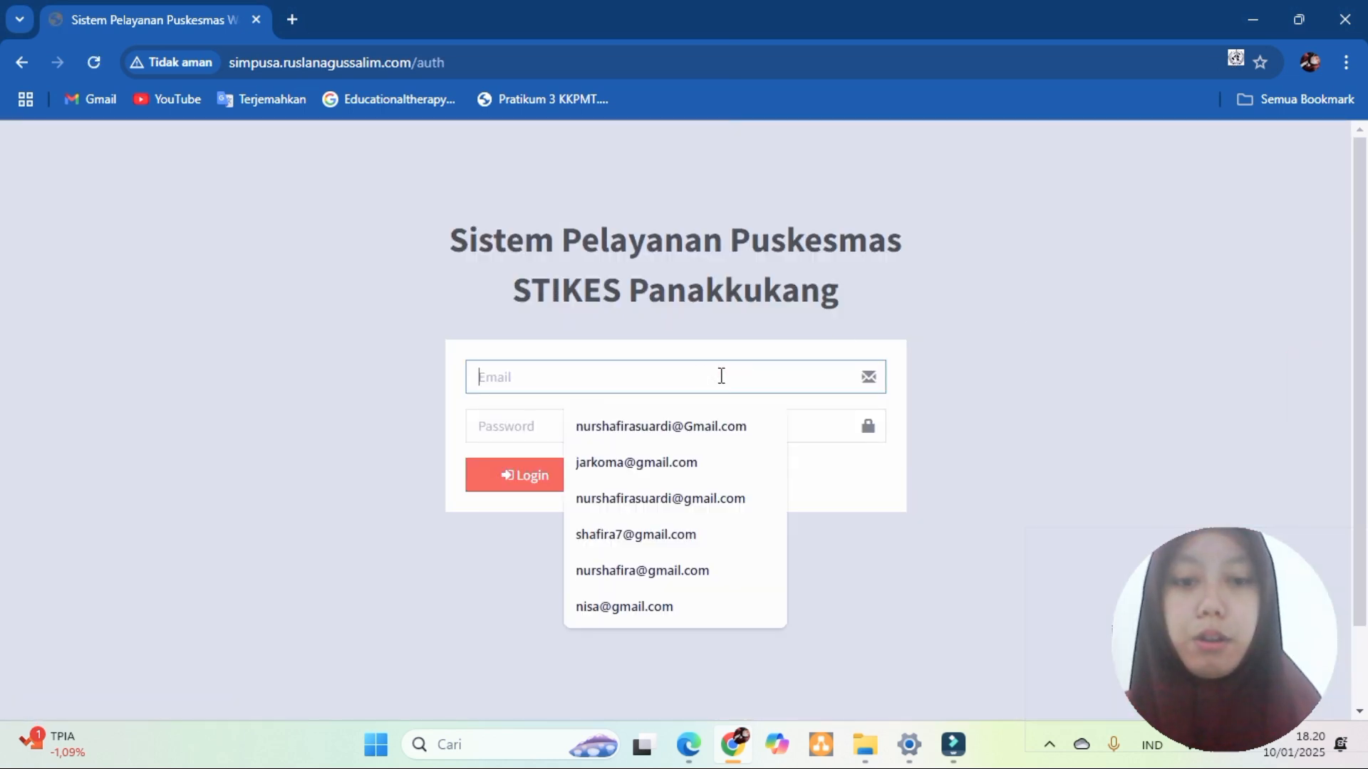
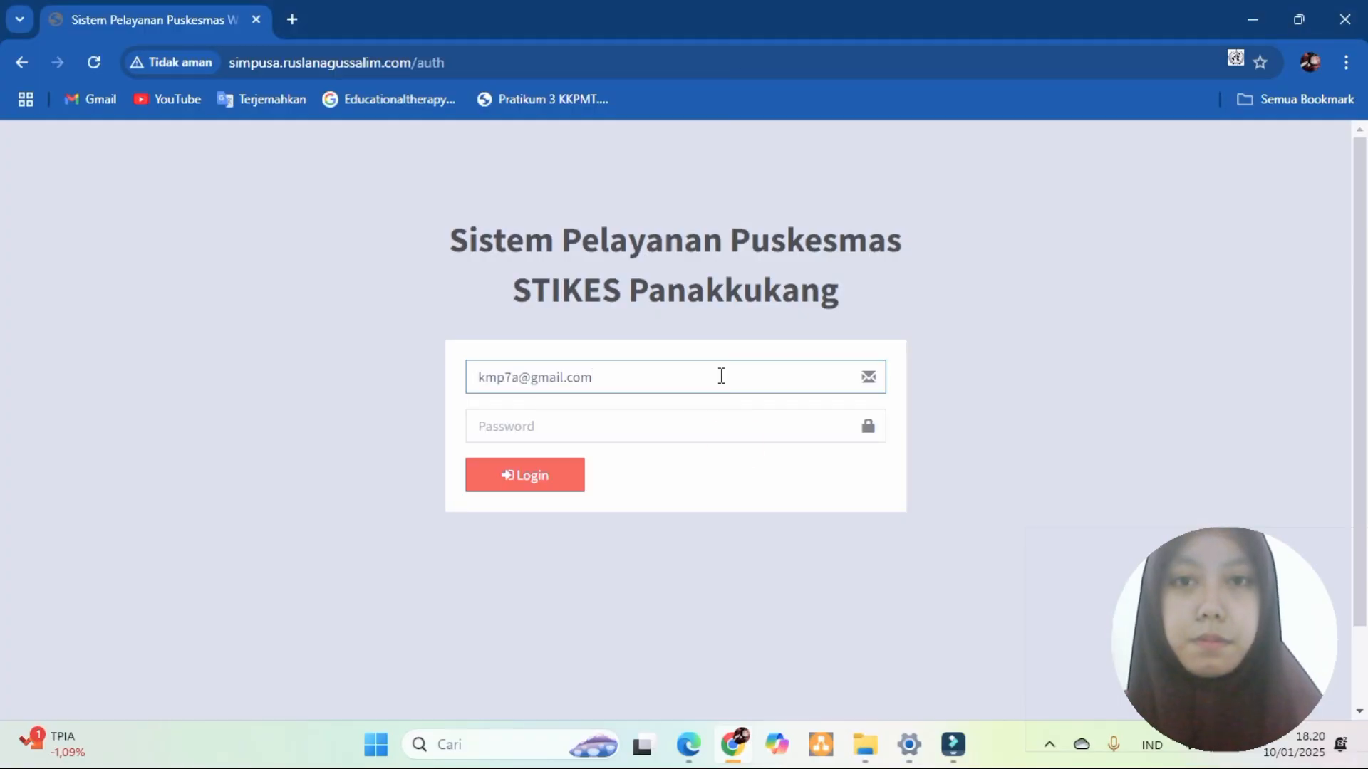
key("Tab")
left_click(557, 476)
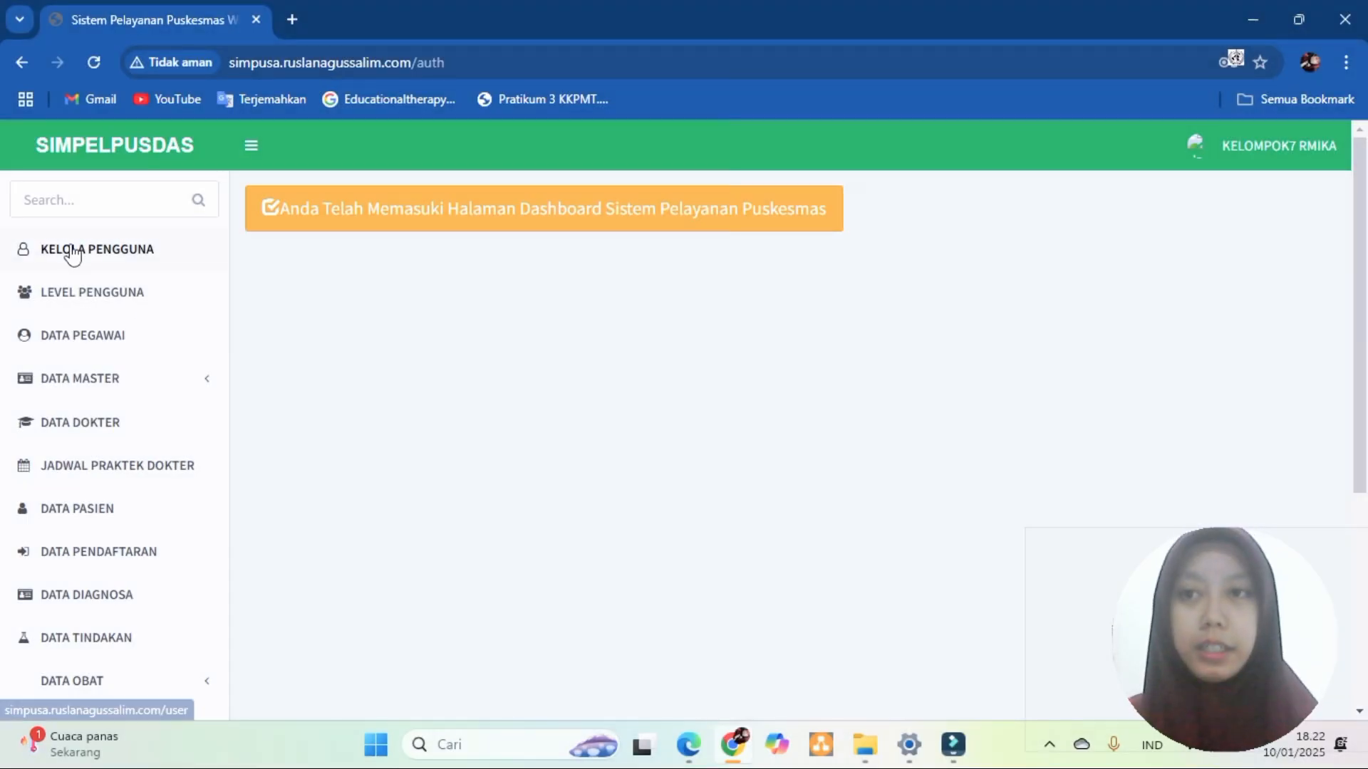
left_click(70, 249)
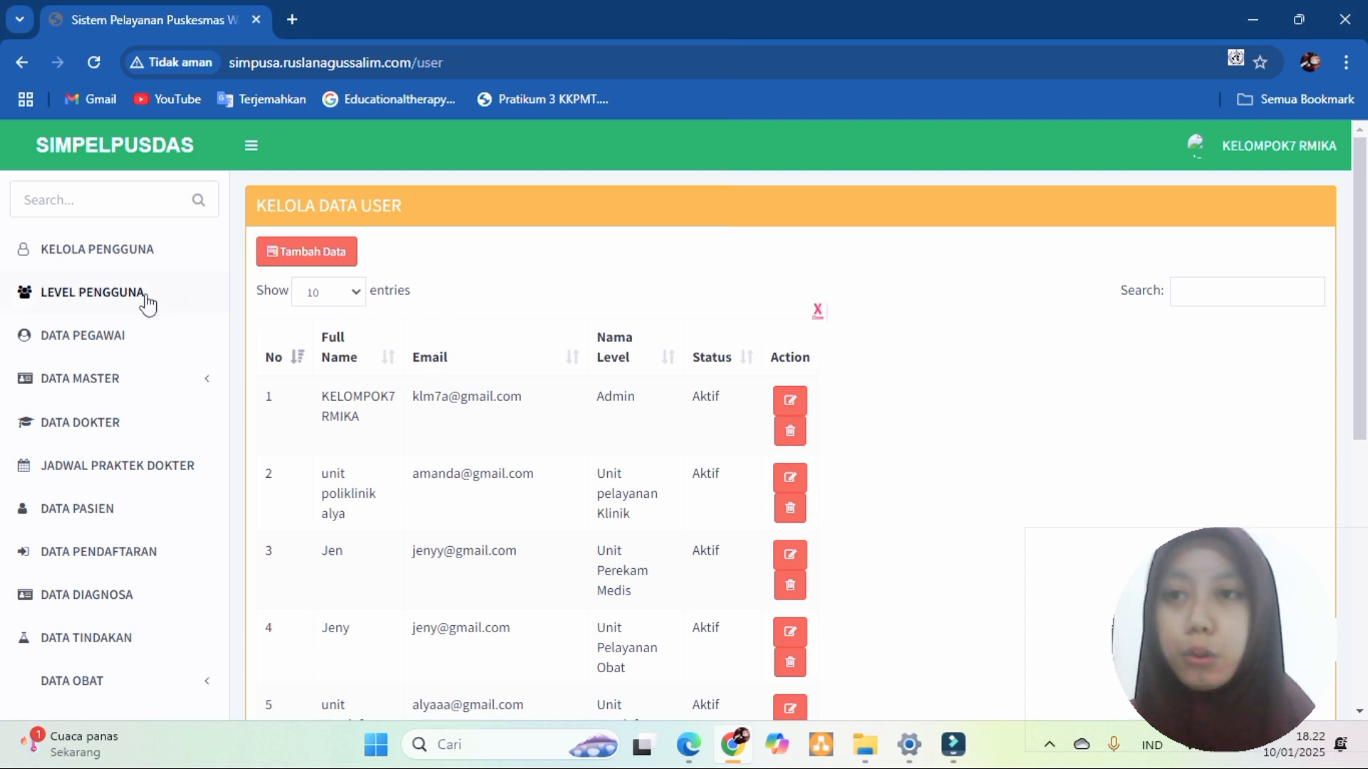
- Open LEVEL PENGGUNA, view the Unit Kepegawaian level's edit form, then go to DATA PEGAWAI
left_click(55, 291)
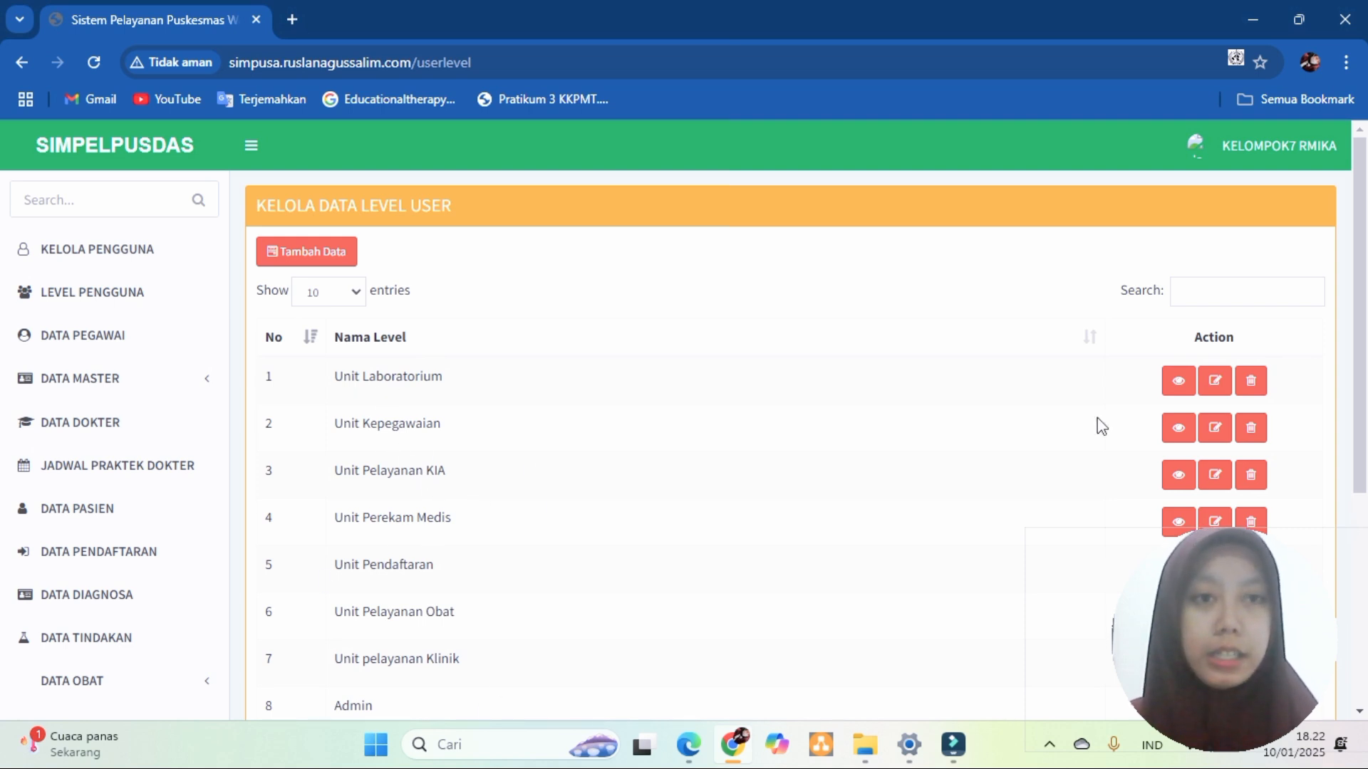
left_click(1214, 427)
left_click(576, 262)
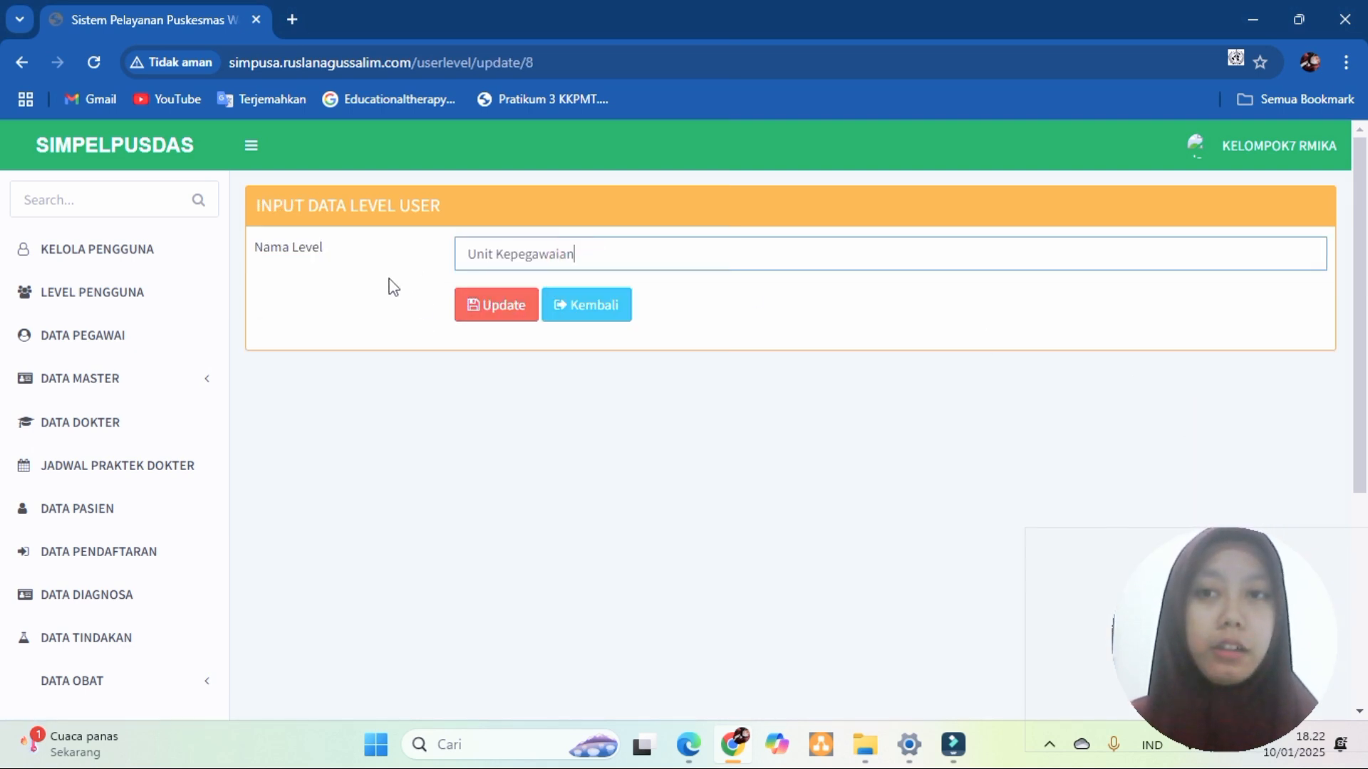
left_click(96, 337)
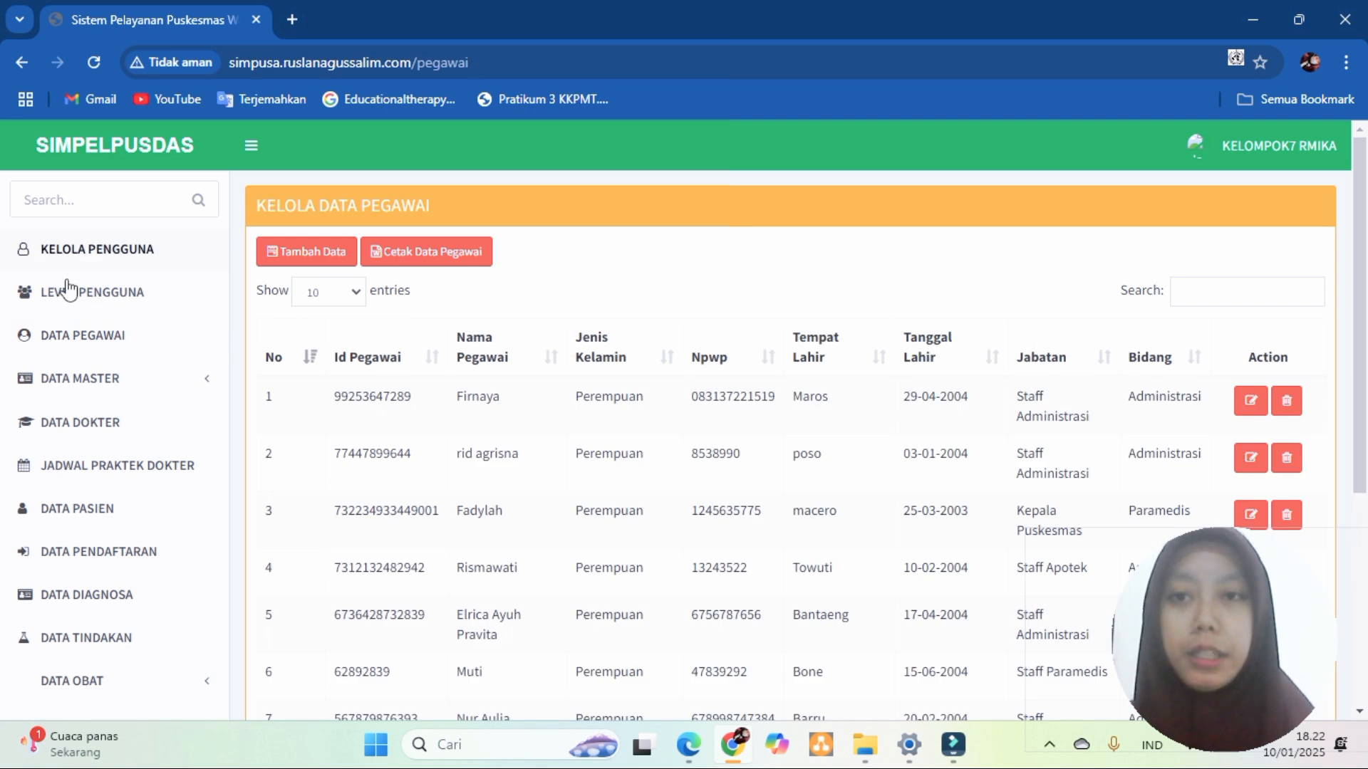
- Start a new employee entry with NIK, employee name, gender Perempuan and NPWP
left_click(293, 252)
left_click(517, 255)
type("123456789")
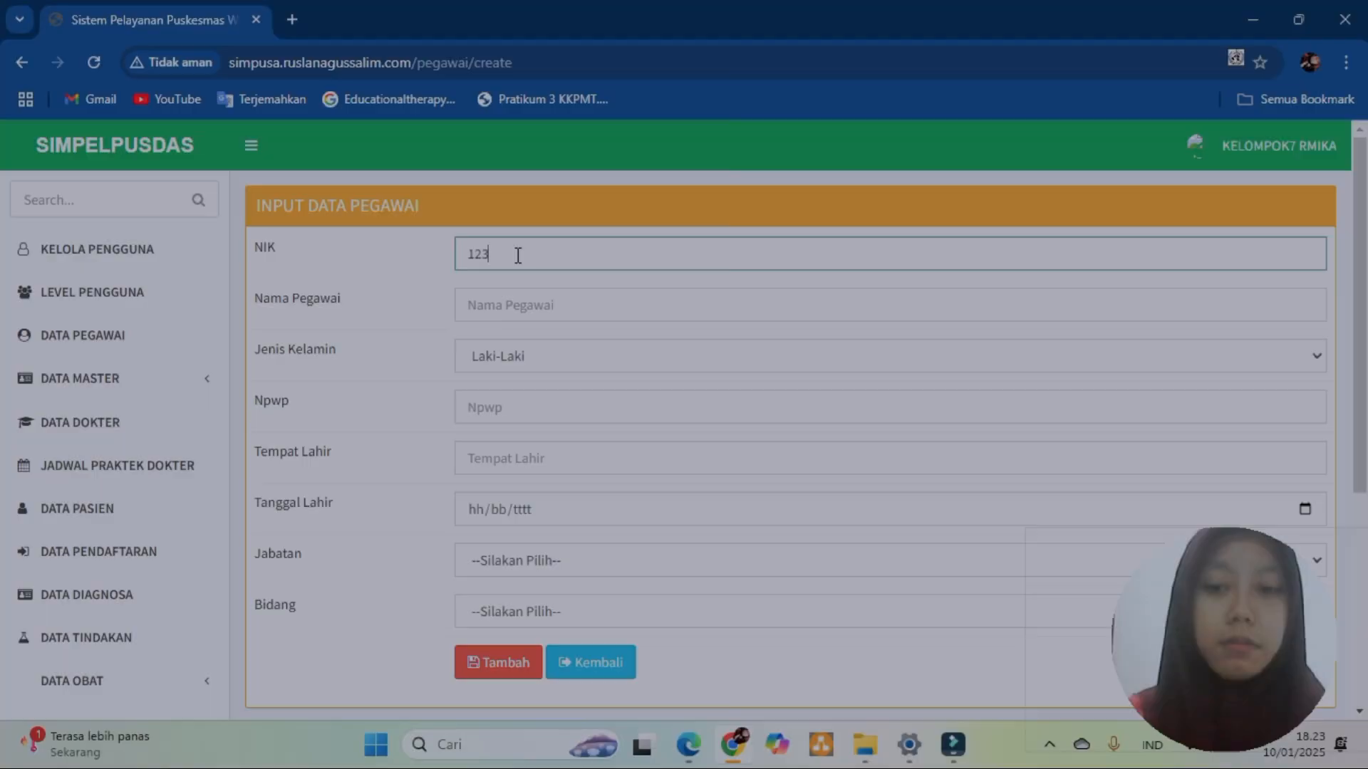
left_click(533, 307)
type("hikma")
left_click(551, 353)
left_click(559, 414)
left_click(557, 410)
type("12345678")
- Fill in birthplace and birth date, set Jabatan to STAFF APOTEK and Bidang to APOTEK
left_click(563, 460)
left_click(592, 509)
left_click(479, 509)
type("06")
left_click(525, 560)
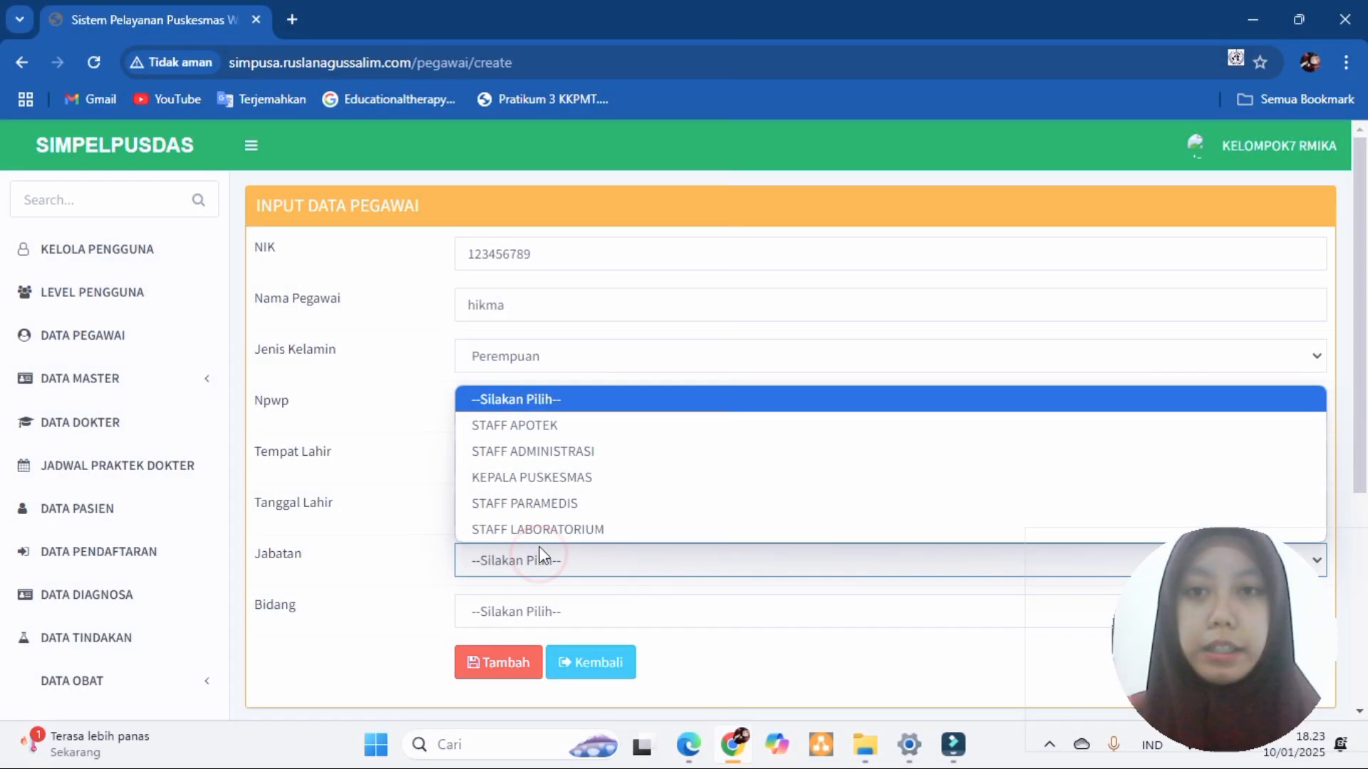
left_click(546, 426)
left_click(507, 614)
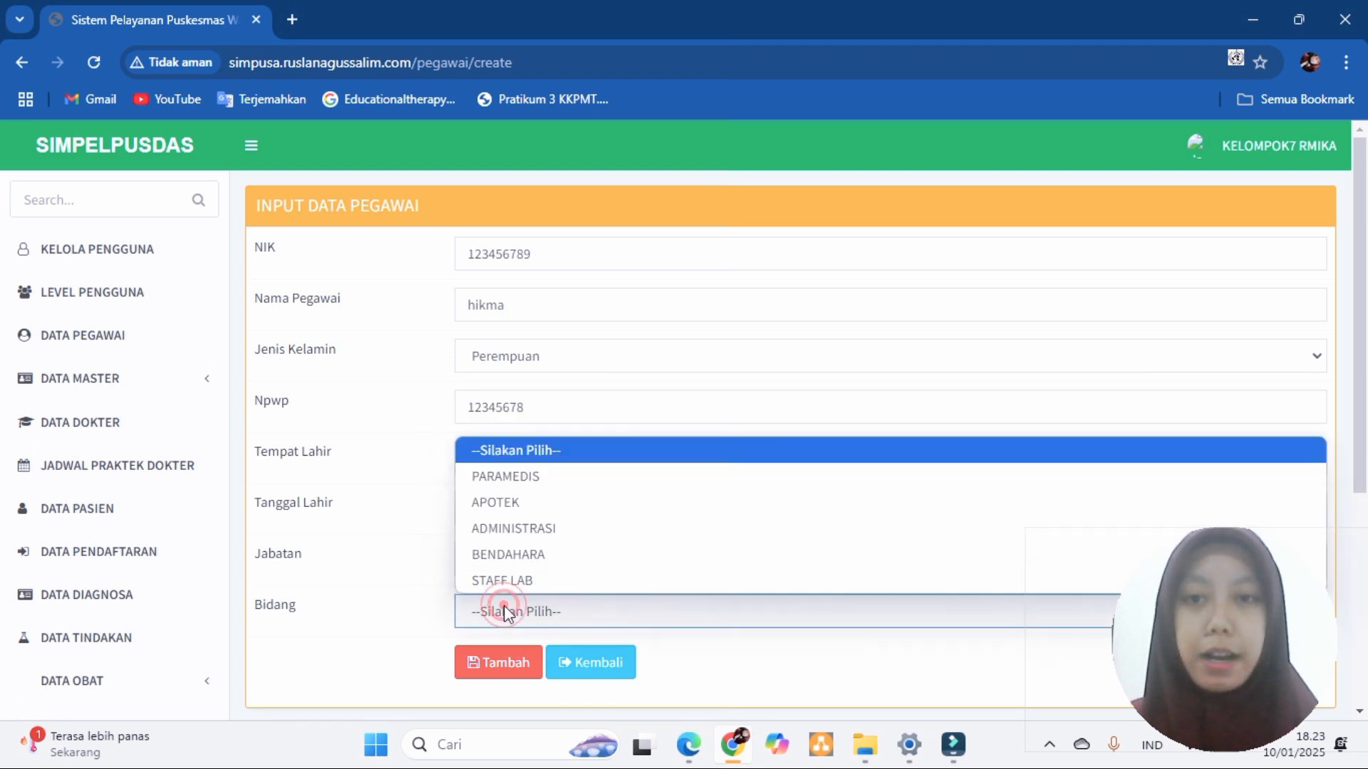
left_click(516, 512)
- Save the new employee record and open DATA MASTER > DATA PARAMEDIS
left_click(520, 676)
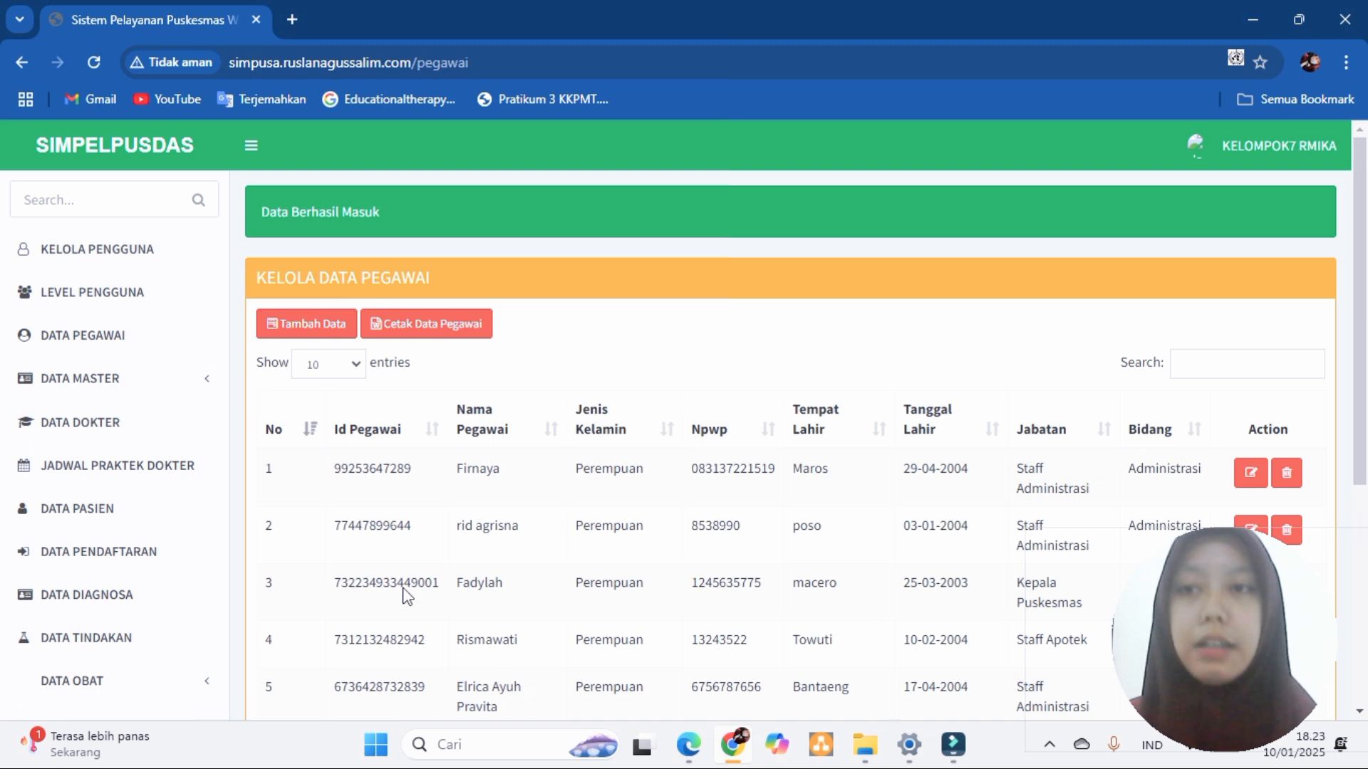
left_click(96, 383)
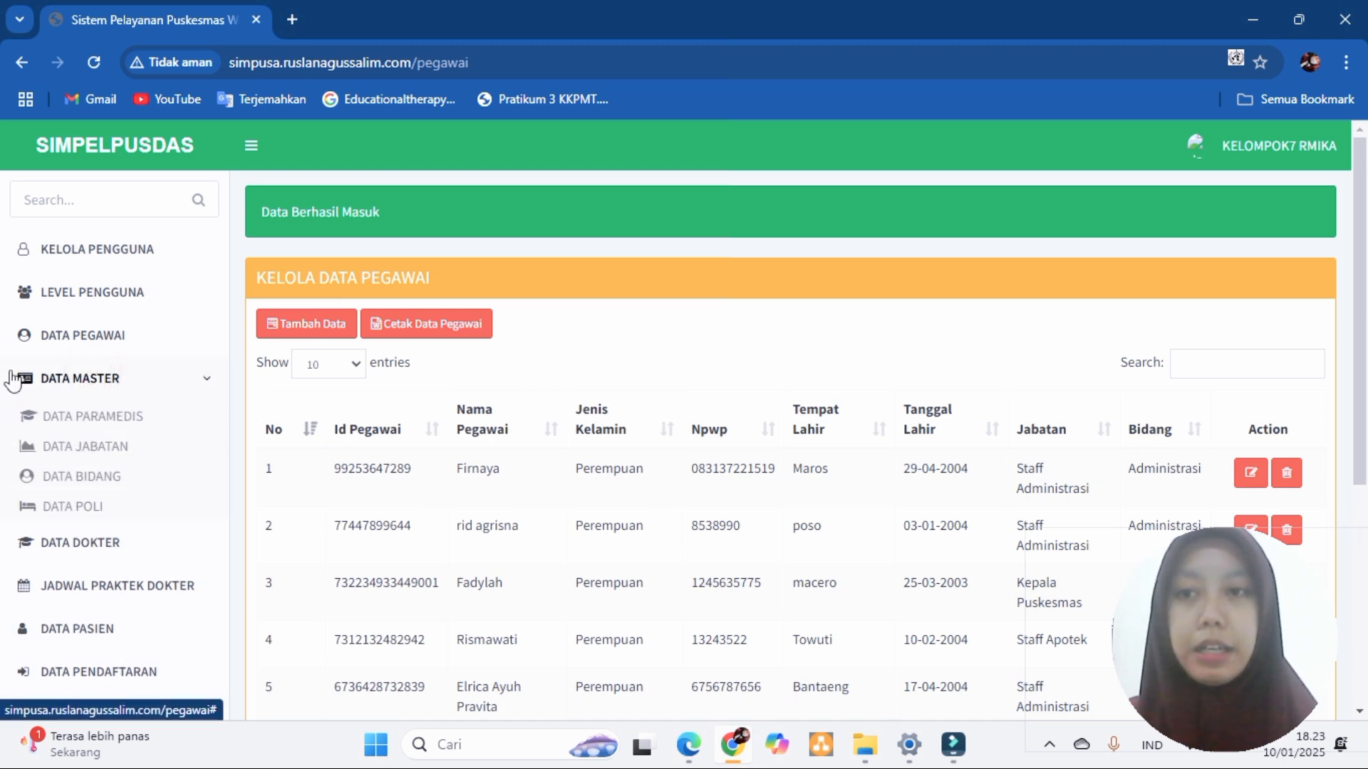
left_click(57, 420)
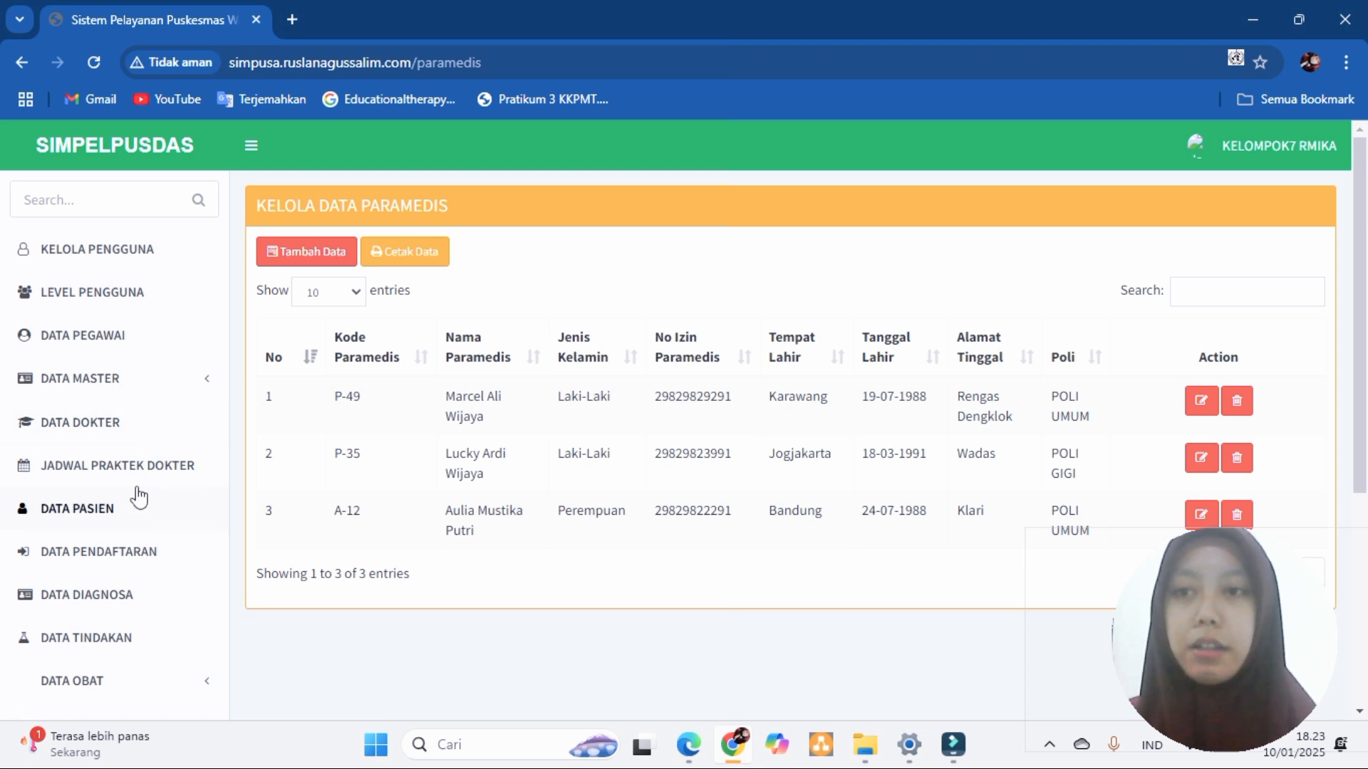
- Scroll through the paramedic list and open the account menu
left_click(234, 369)
left_click(143, 384)
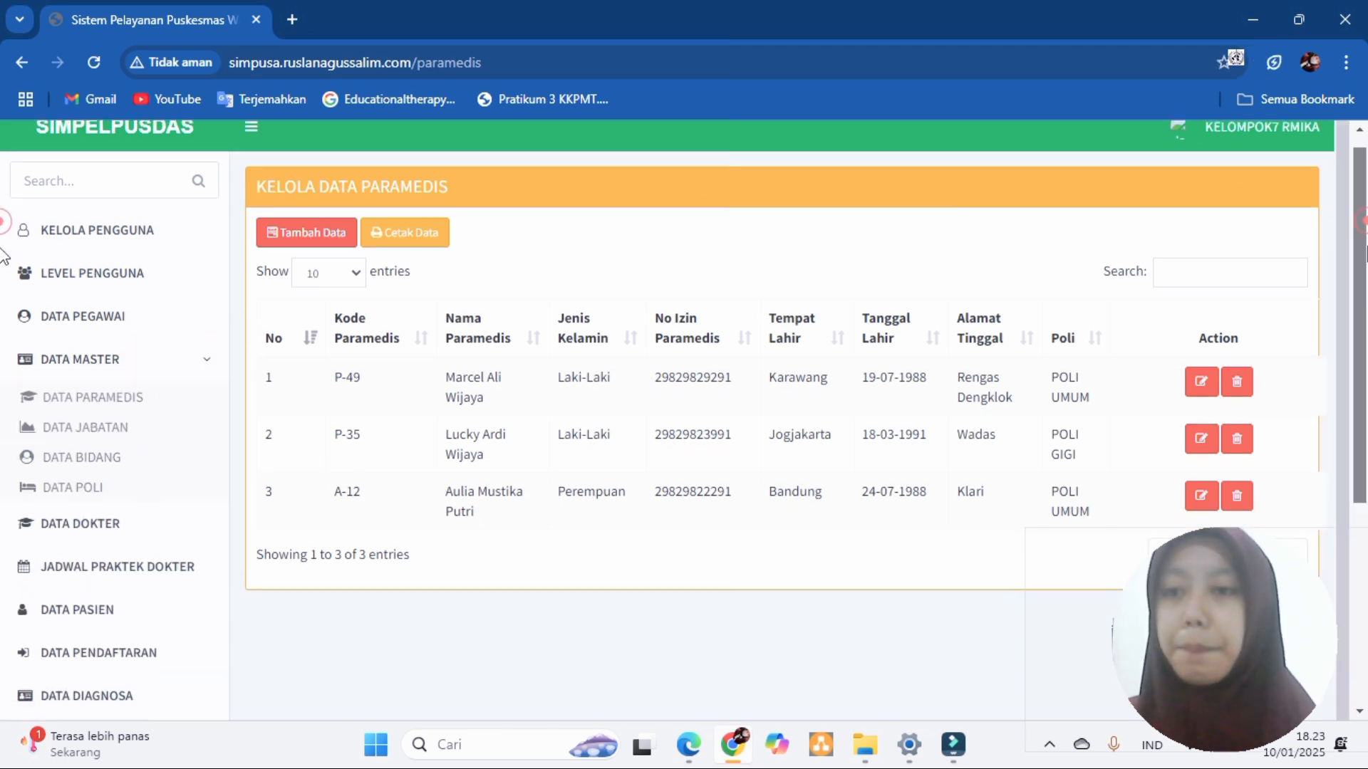
scroll(6, 221, "down", 4)
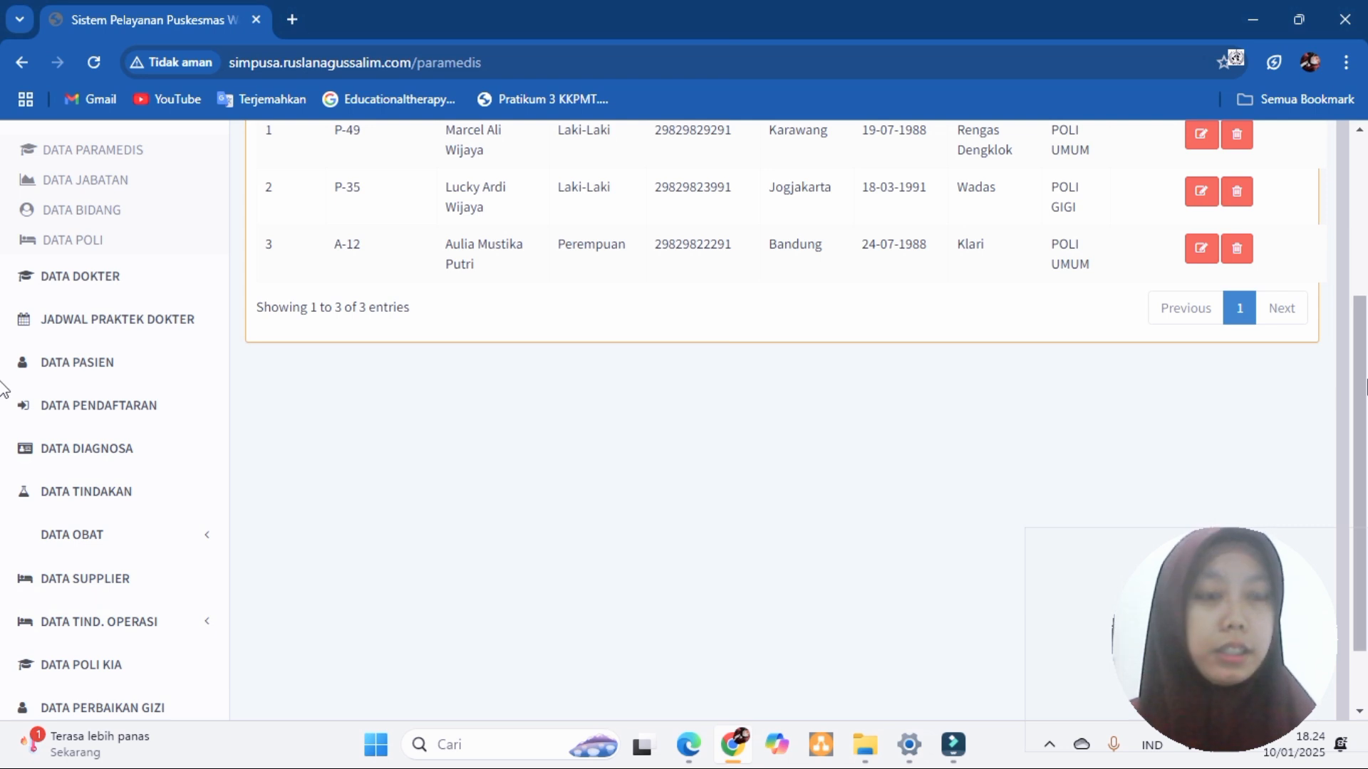
scroll(1360, 399, "up", 4)
left_click(1300, 149)
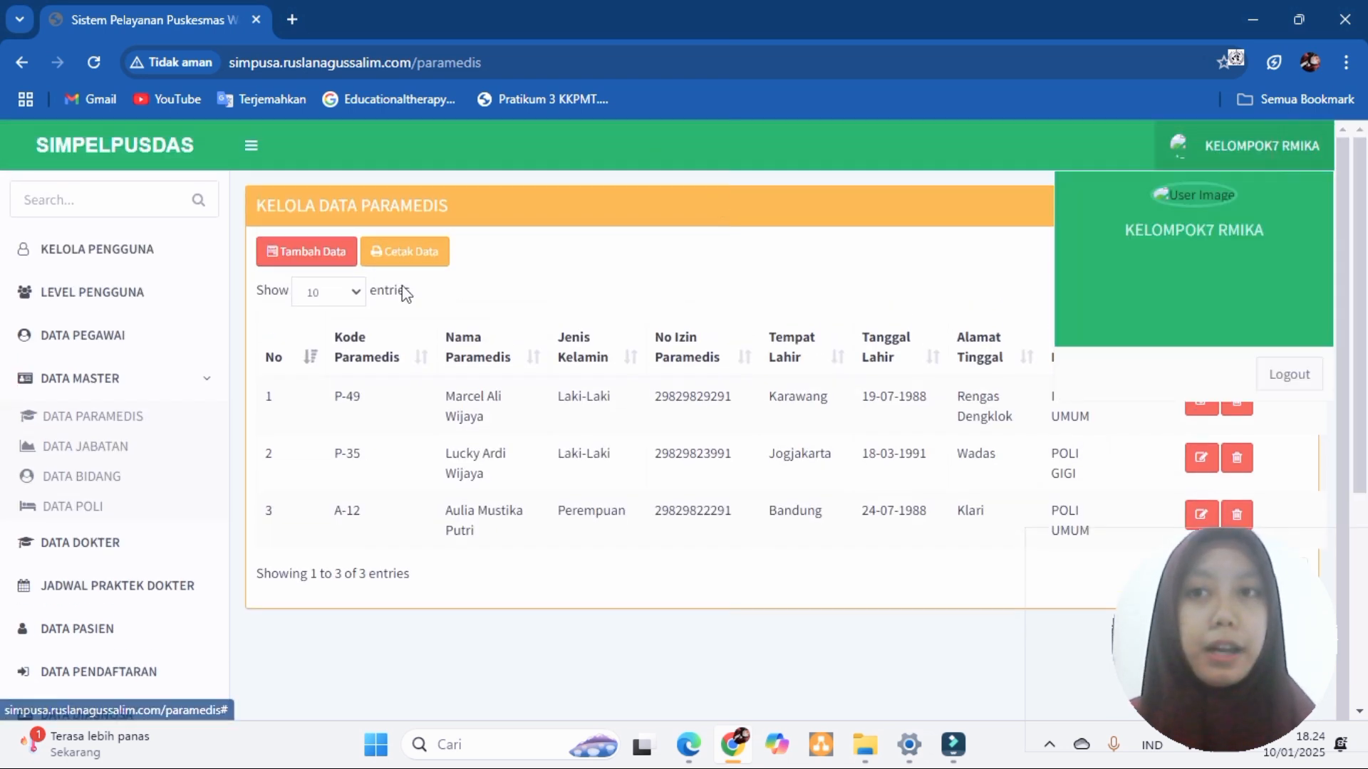
- Log out, sign in with a different saved email, and open the DATA PEGAWAI list
left_click(1287, 376)
left_click(703, 378)
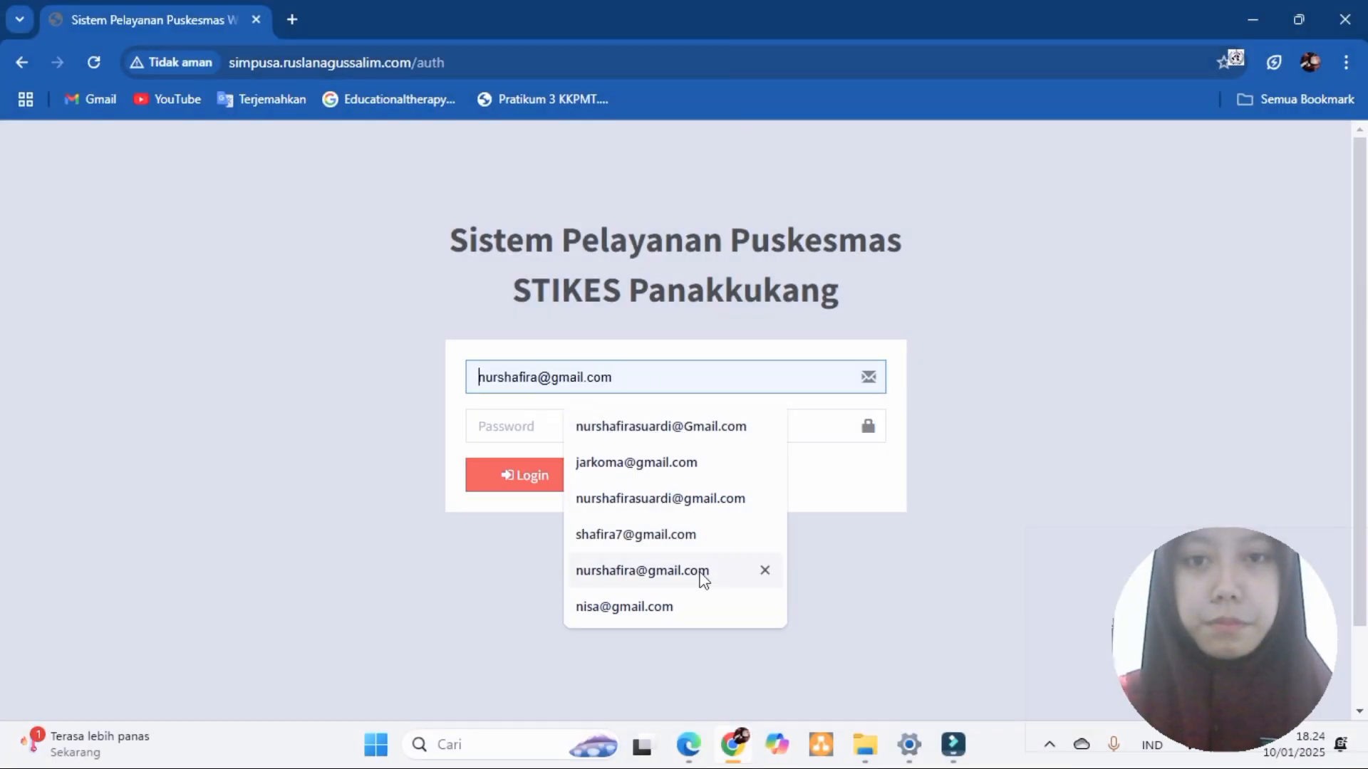
left_click(702, 571)
left_click(497, 421)
left_click(525, 482)
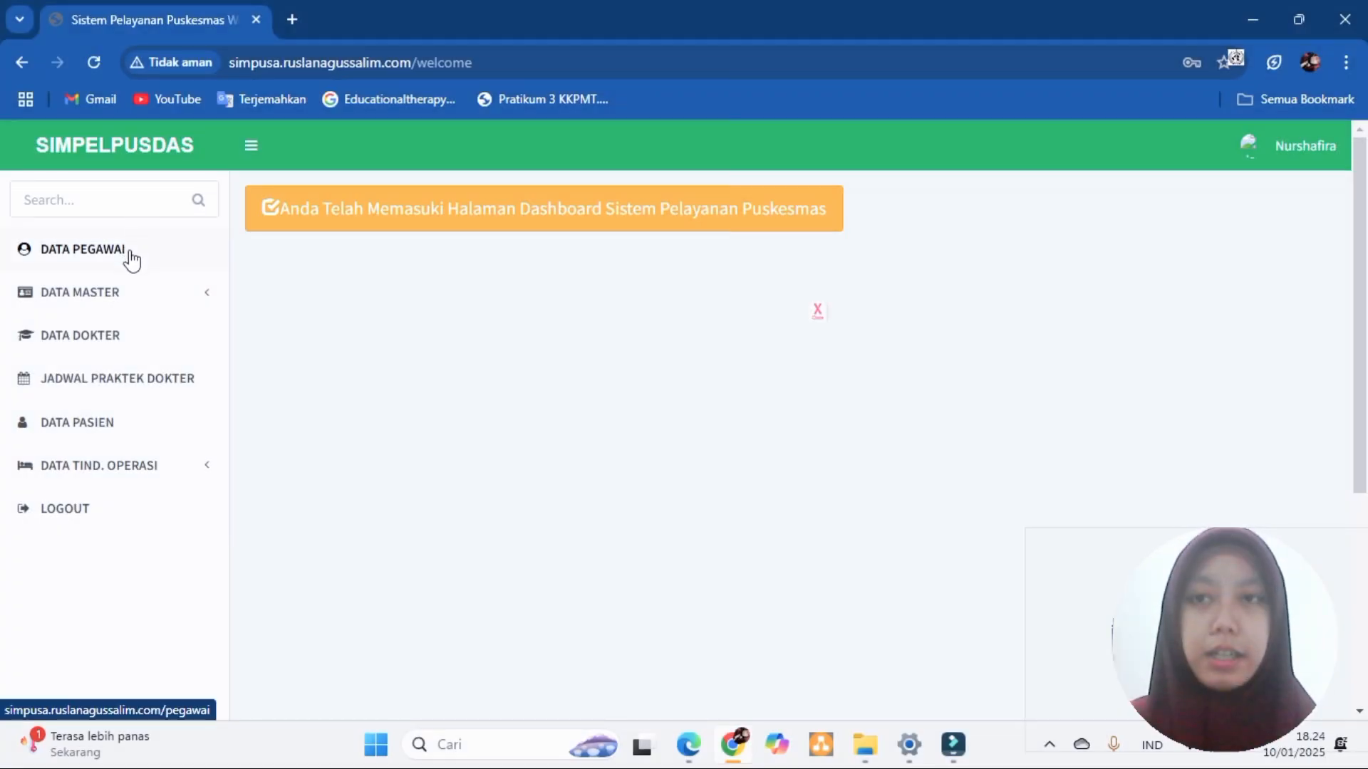
left_click(86, 253)
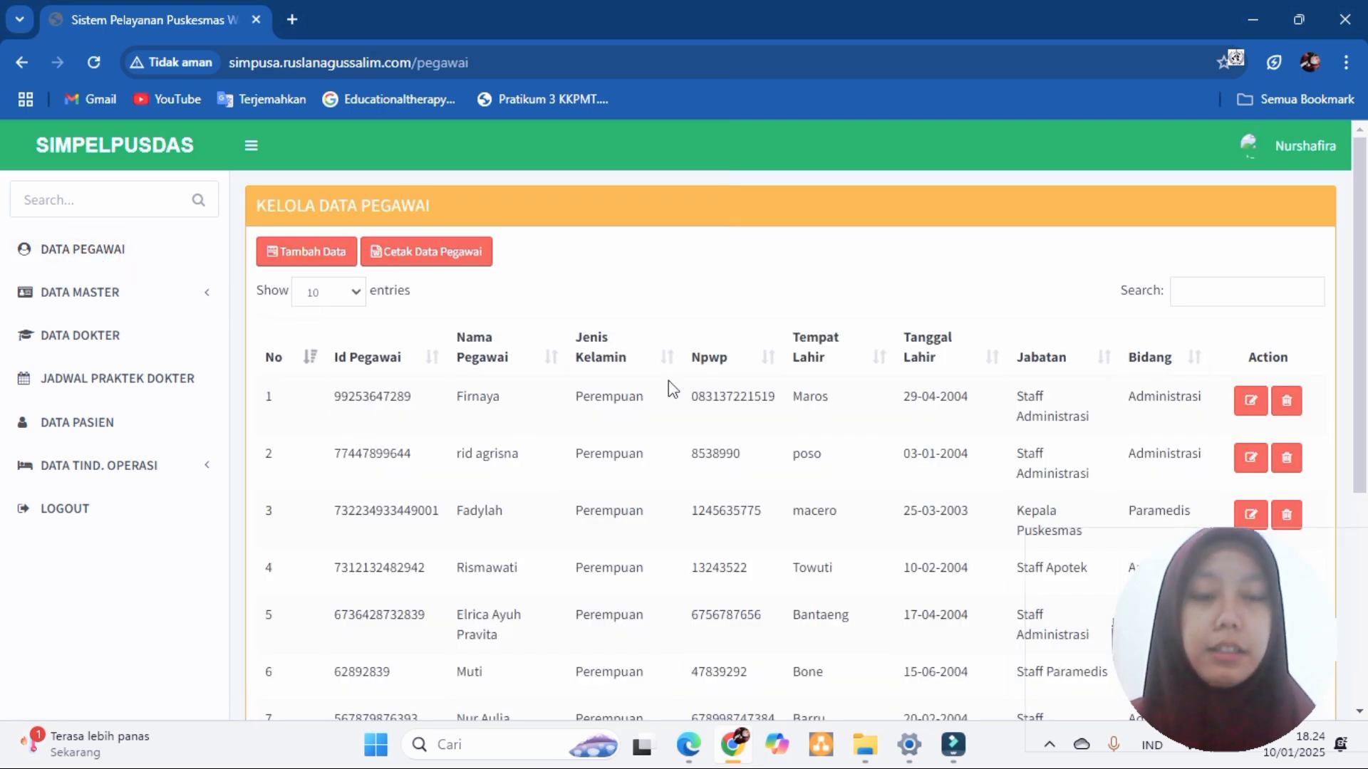
- Change row 1's Jabatan to KEPALA PUSKESMAS and Bidang to BENDAHARA, then Update
left_click(1252, 403)
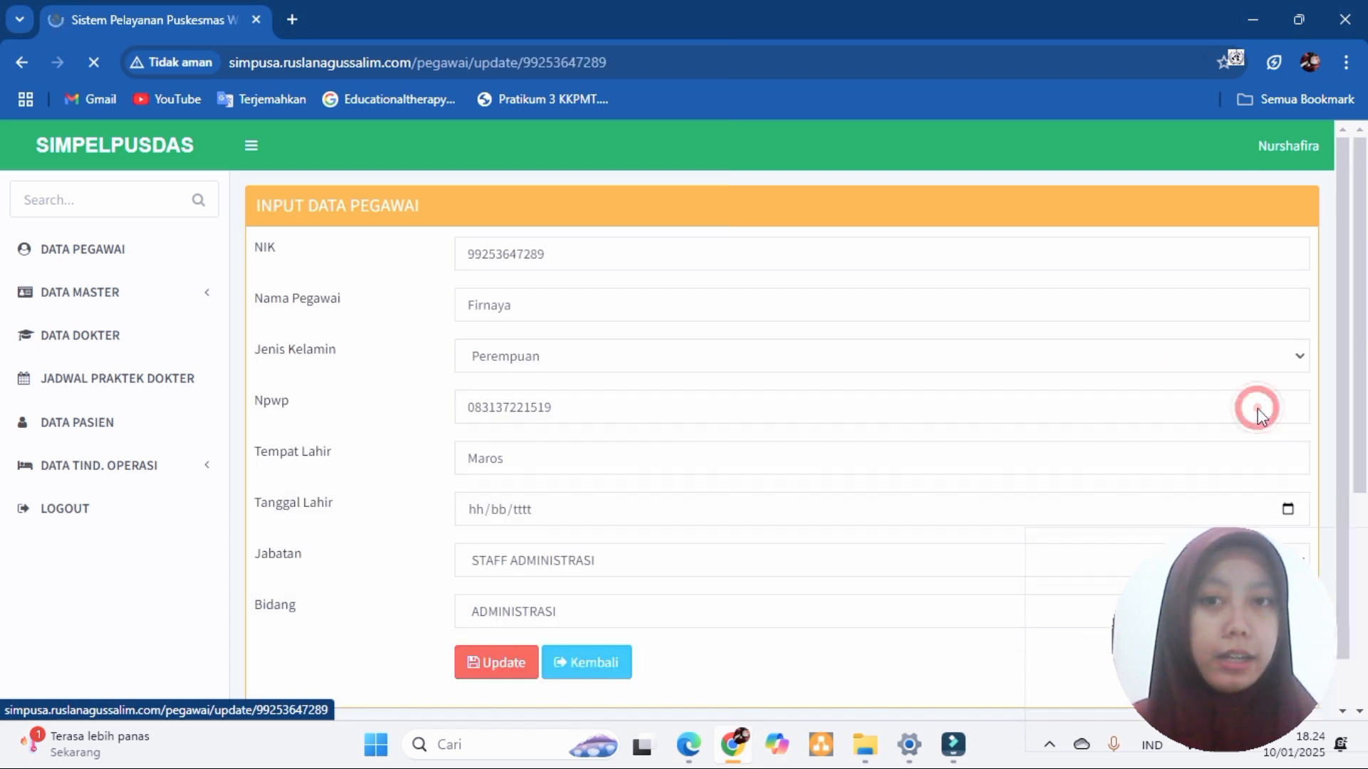
left_click(576, 521)
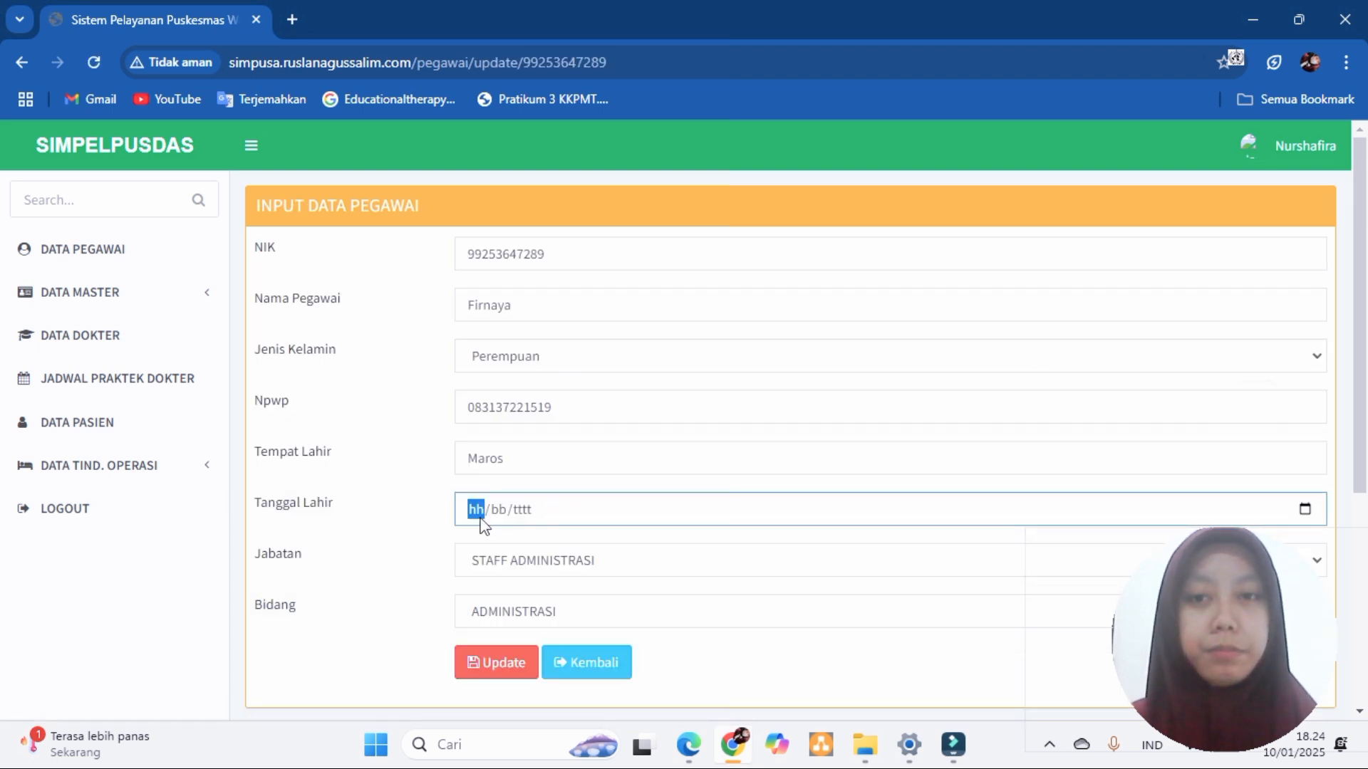
left_click(614, 567)
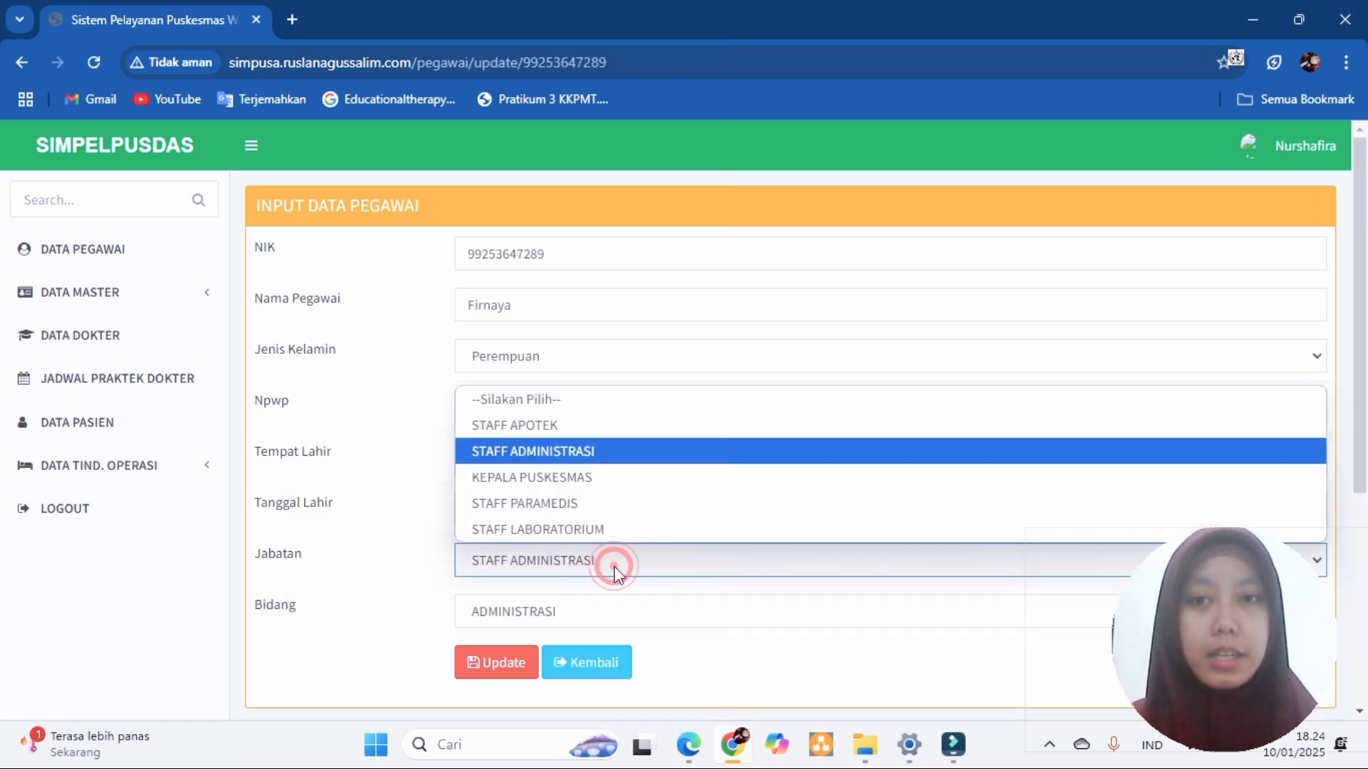
left_click(563, 477)
left_click(607, 614)
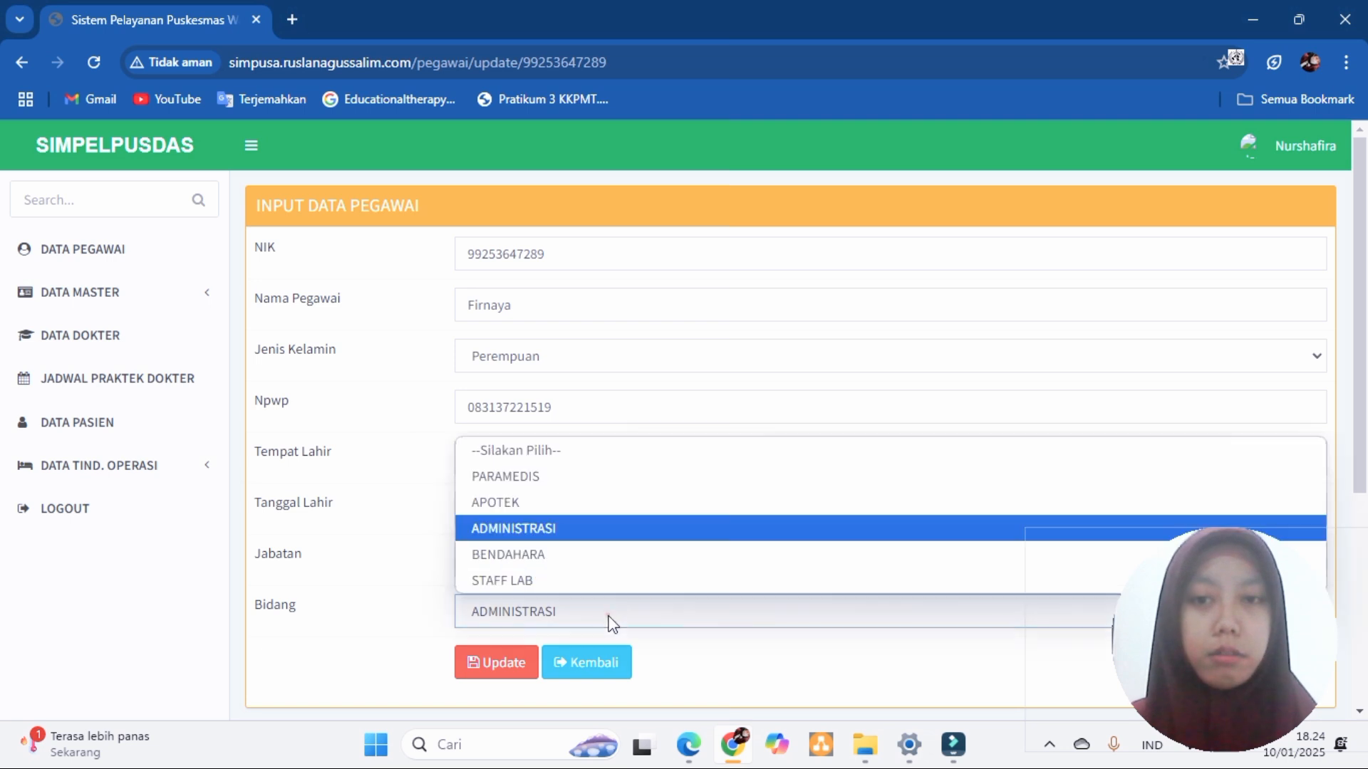
left_click(584, 554)
left_click(508, 673)
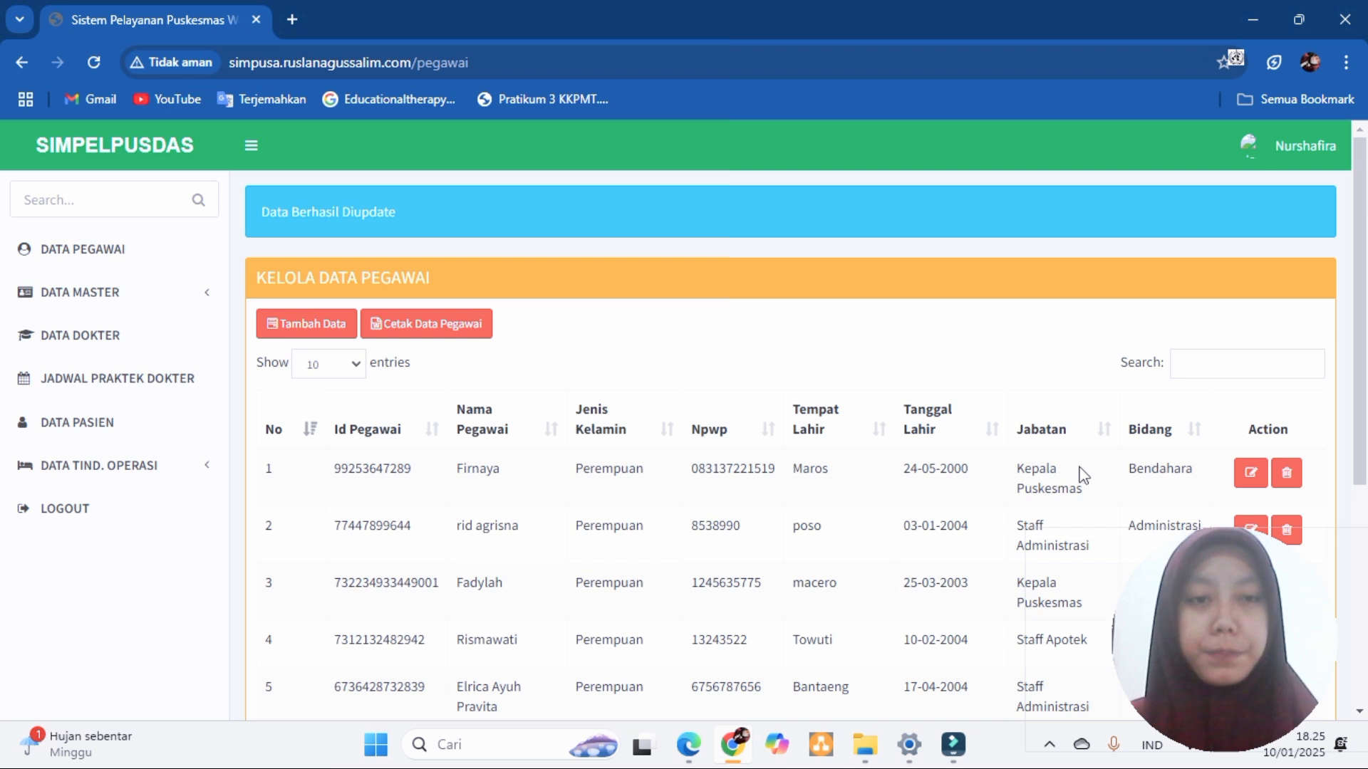
- View the DATA PASIEN list, expand DATA TIND. OPERASI, and log out
left_click(80, 342)
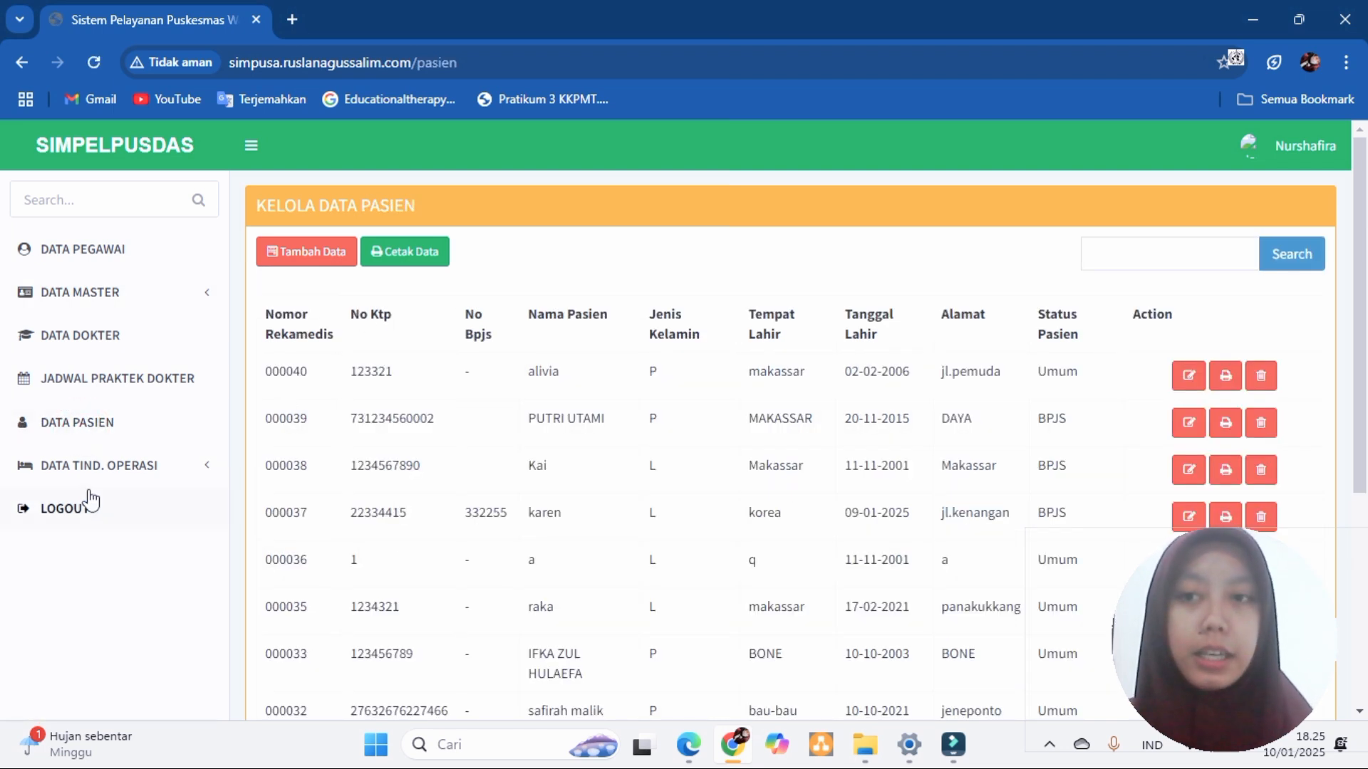
left_click(86, 470)
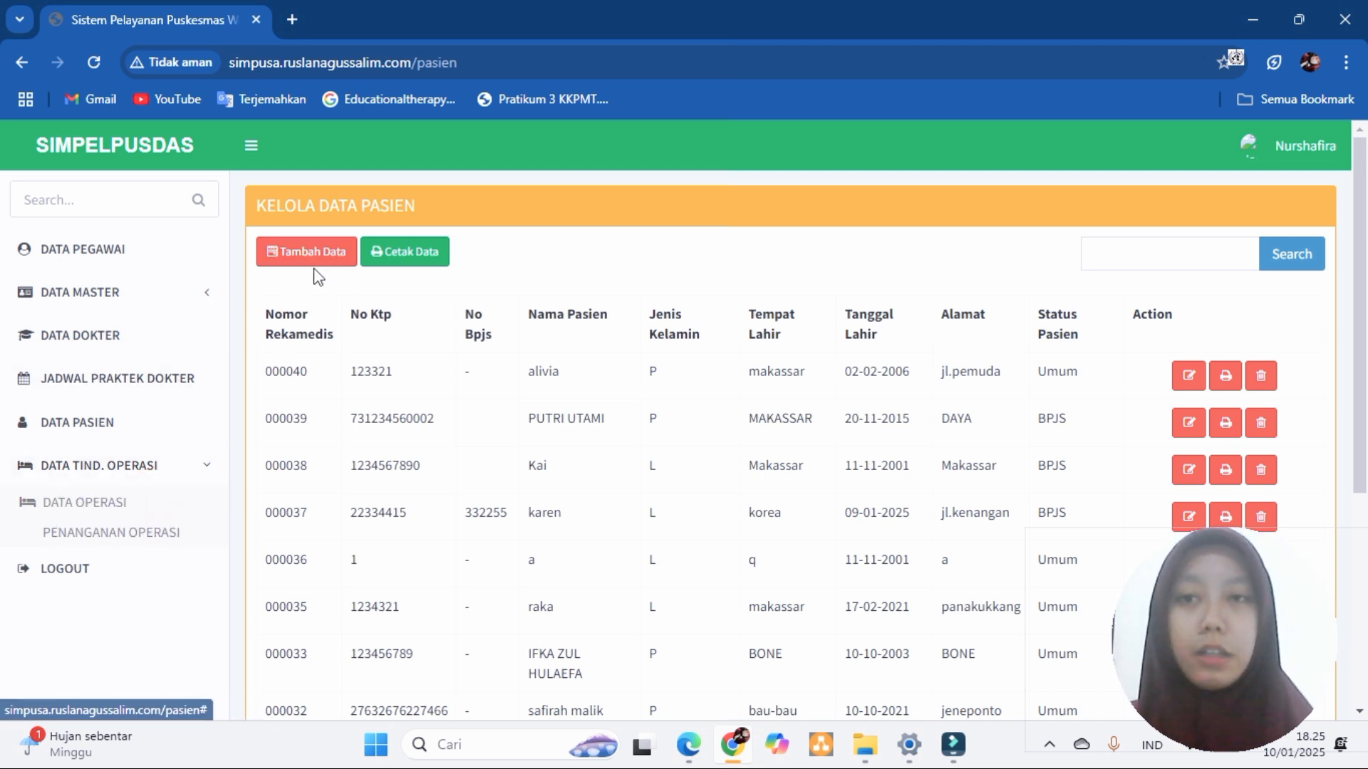
left_click(90, 570)
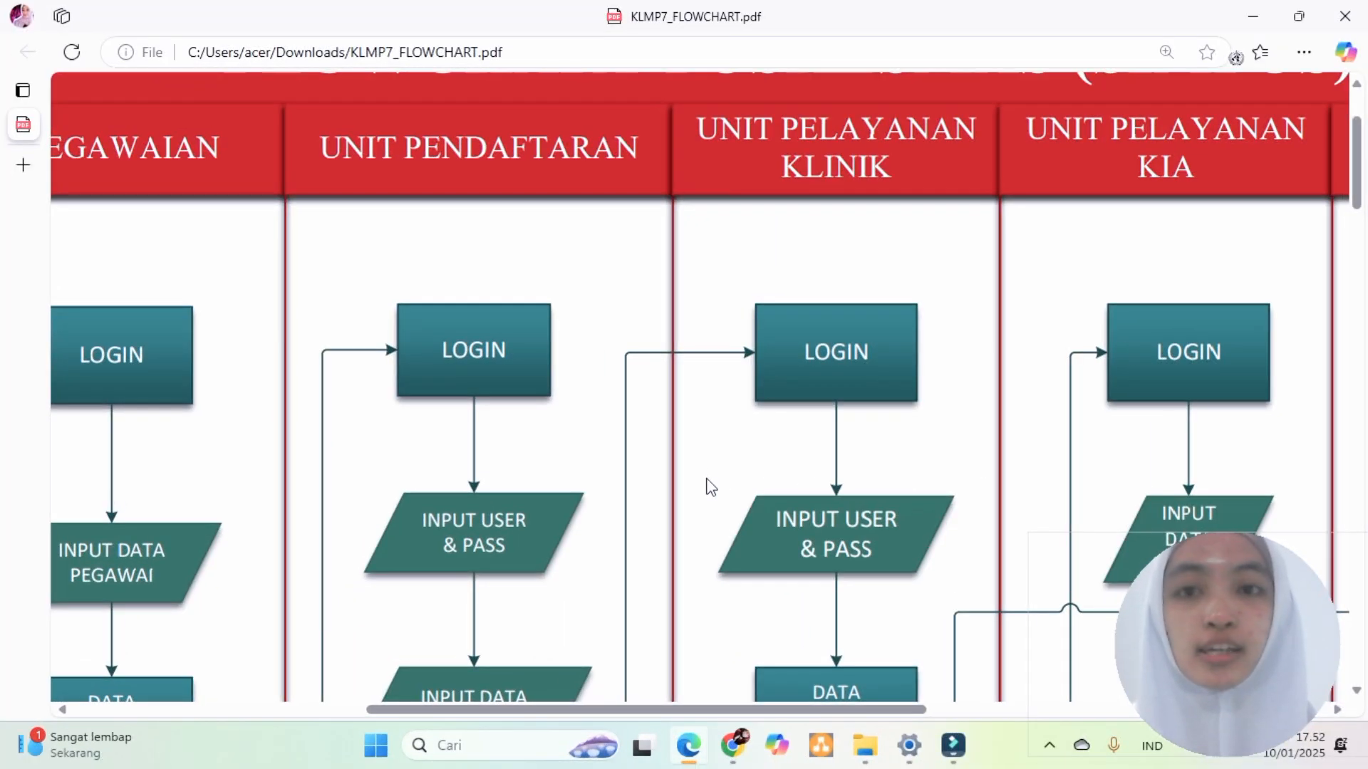
- Scroll through the KLMP7_FLOWCHART.pdf unit lanes, then return to the Chrome login page
scroll(710, 488, "down", 1)
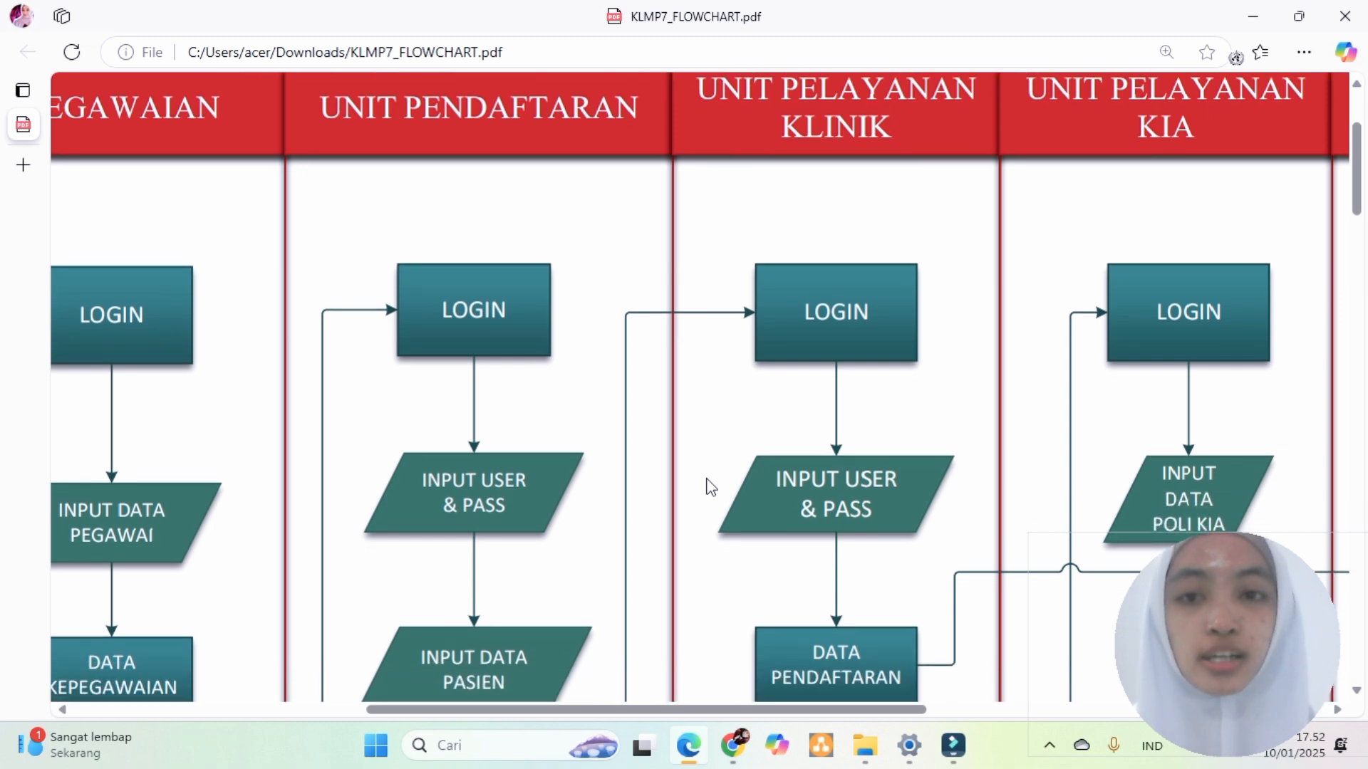
scroll(710, 487, "down", 1)
scroll(710, 487, "down", 3)
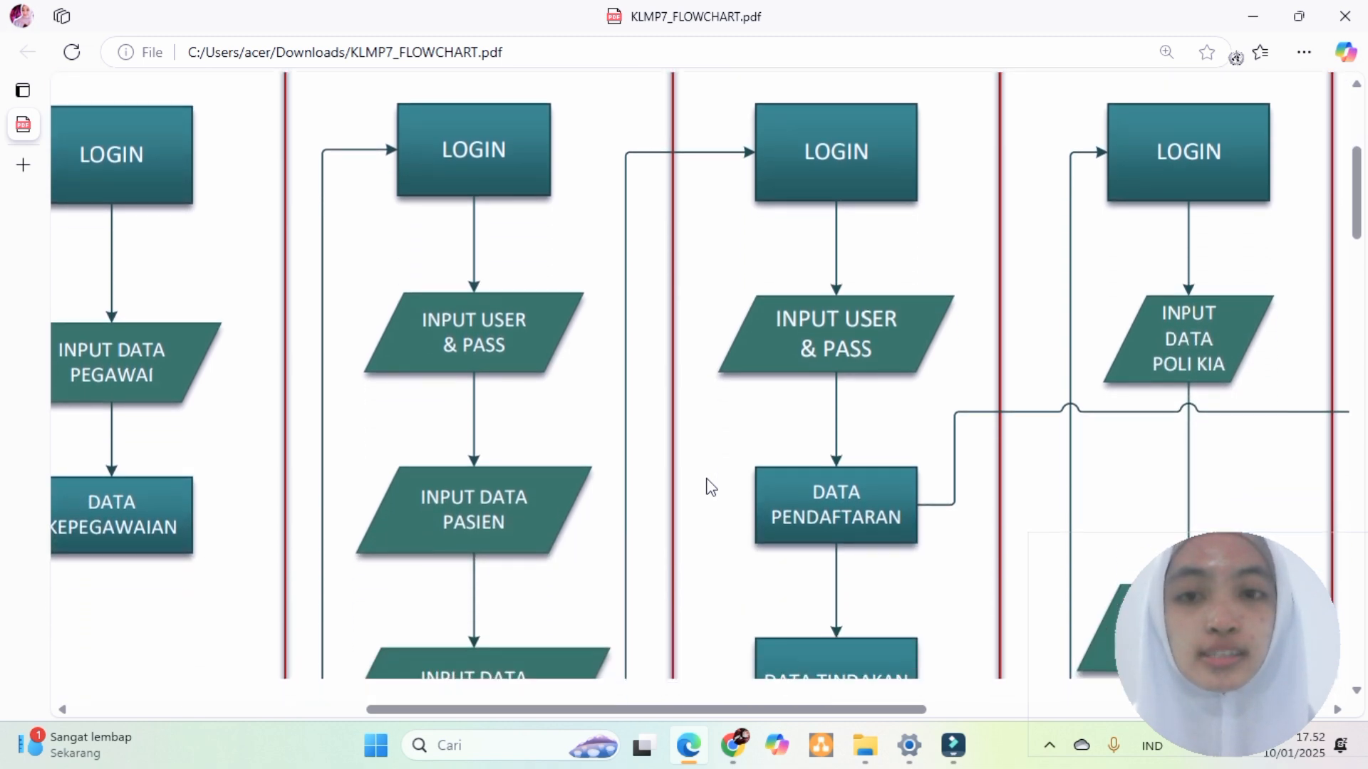
scroll(710, 487, "down", 1)
scroll(710, 487, "down", 3)
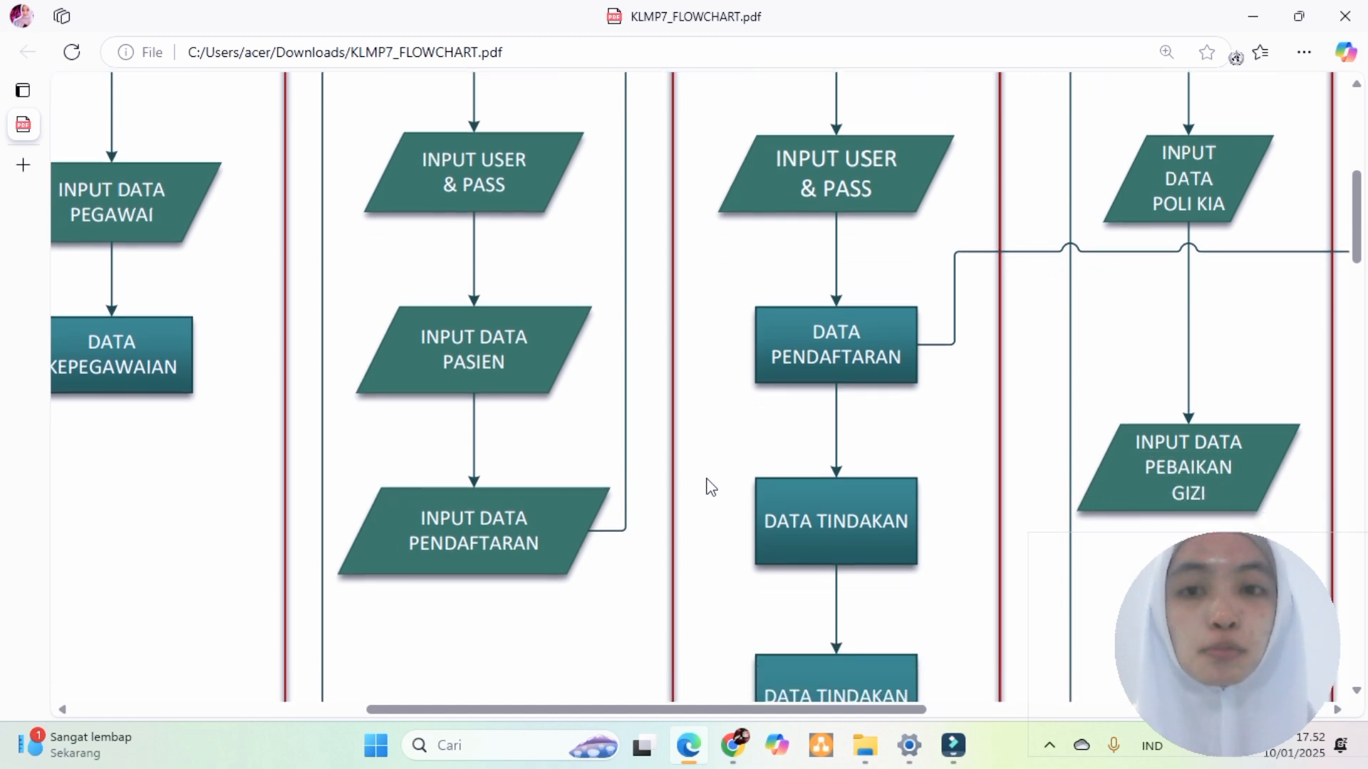
scroll(711, 487, "up", 7)
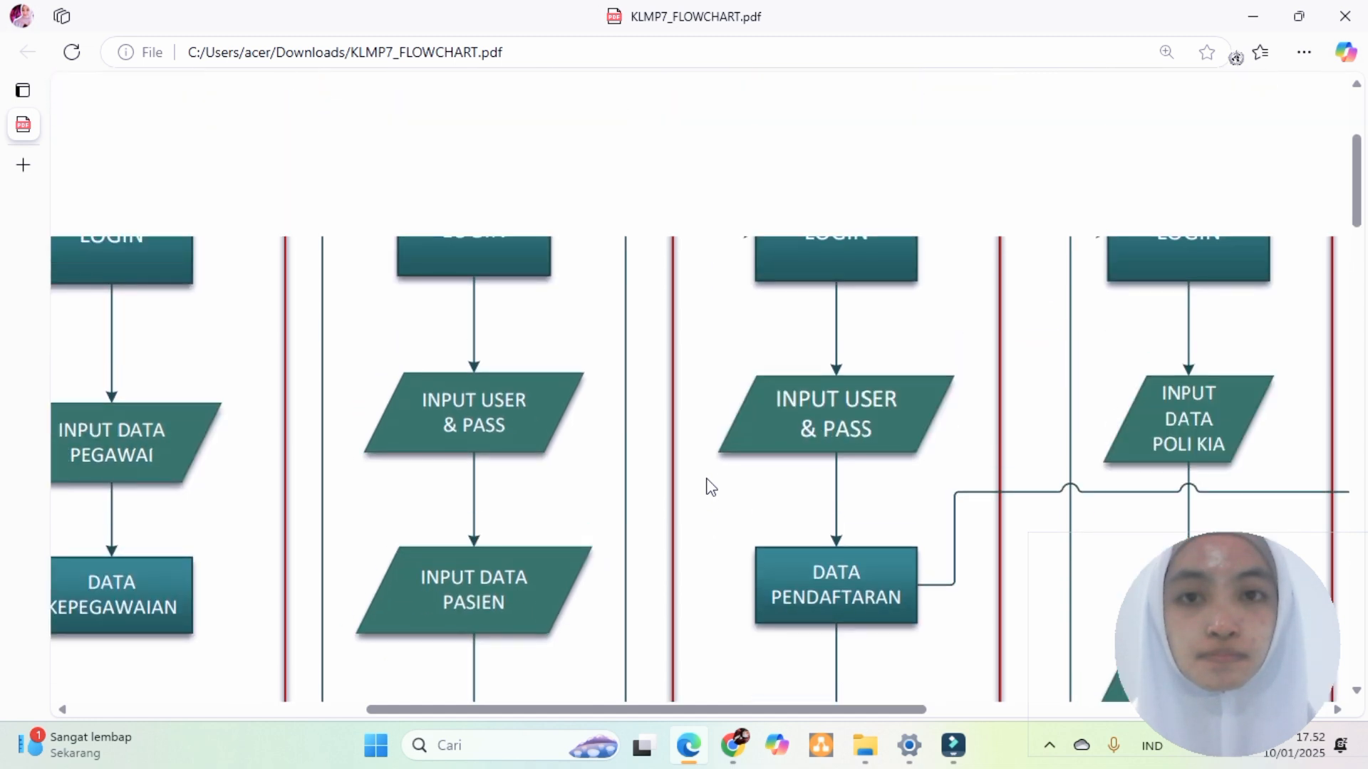
scroll(710, 488, "up", 3)
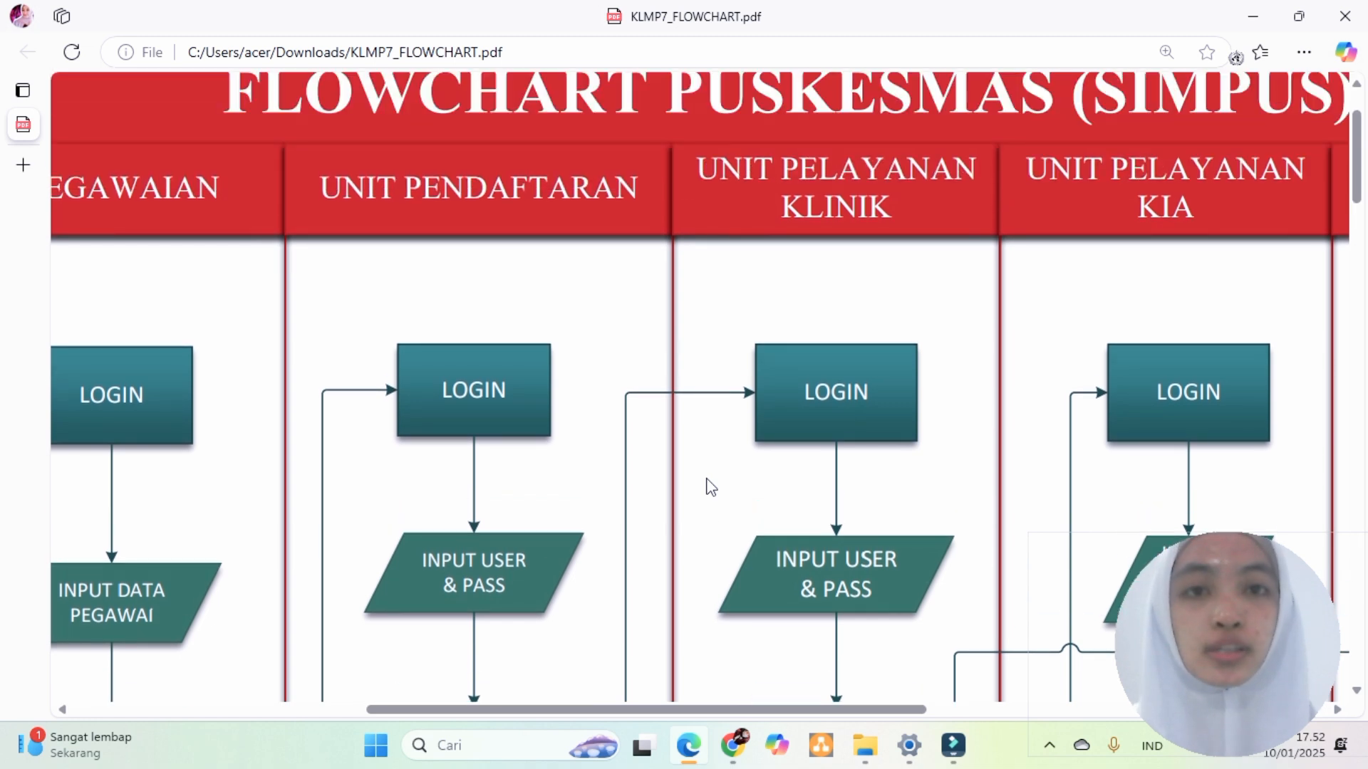
scroll(710, 487, "down", 3)
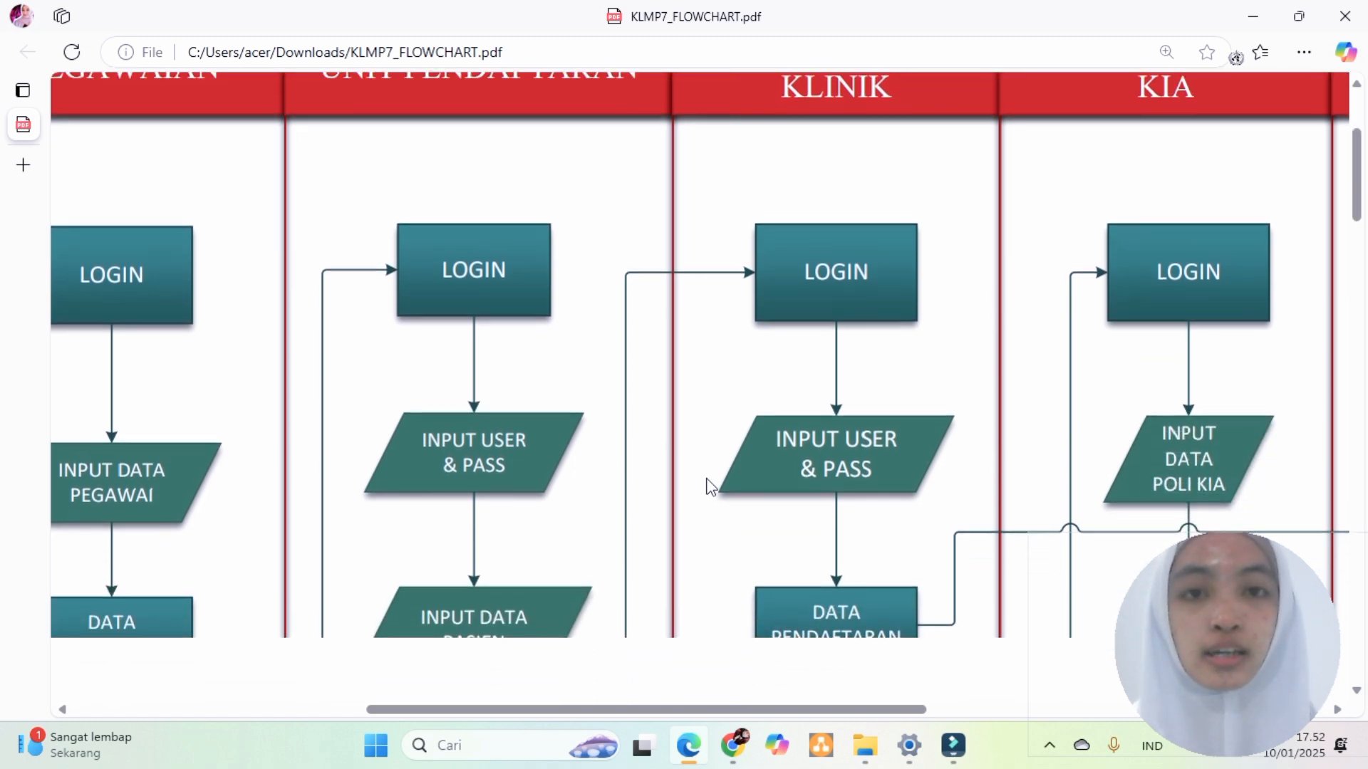
scroll(710, 487, "down", 5)
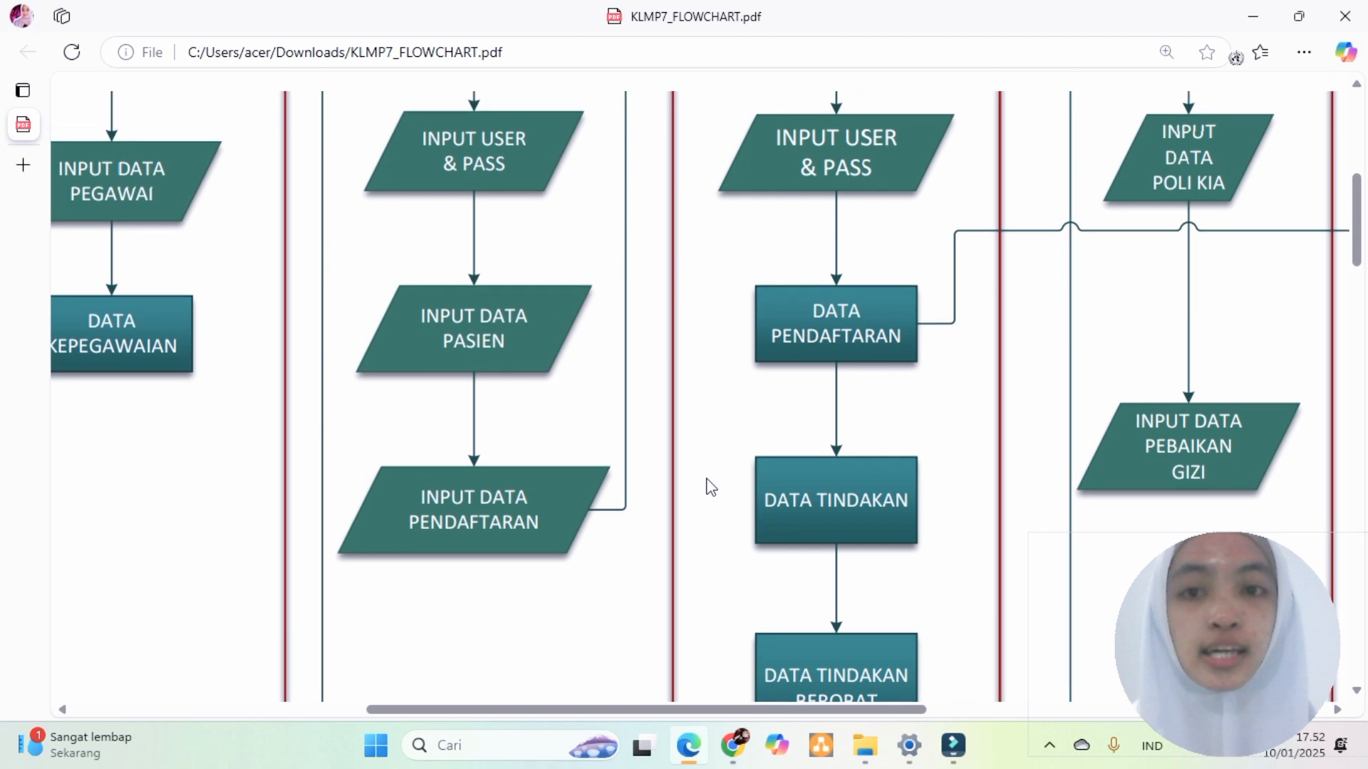
scroll(710, 487, "up", 4)
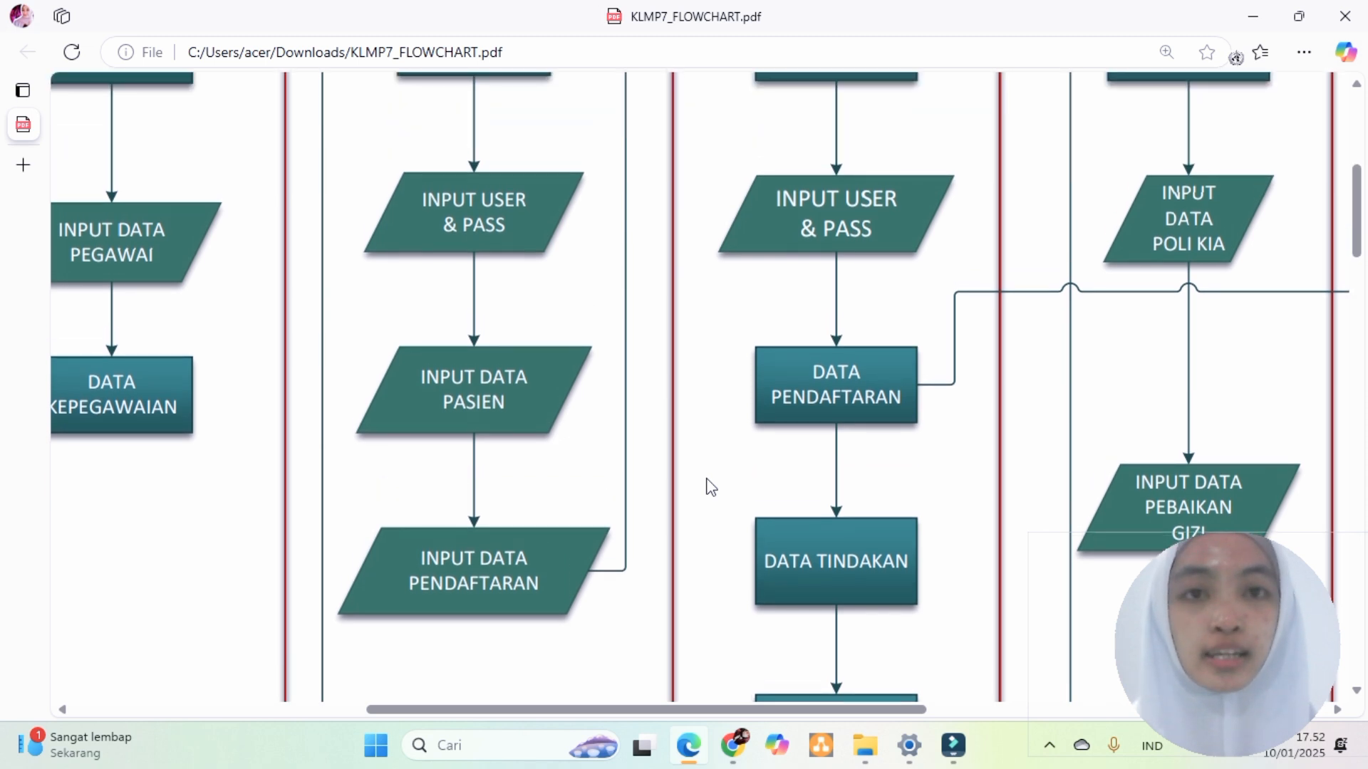
scroll(710, 487, "up", 2)
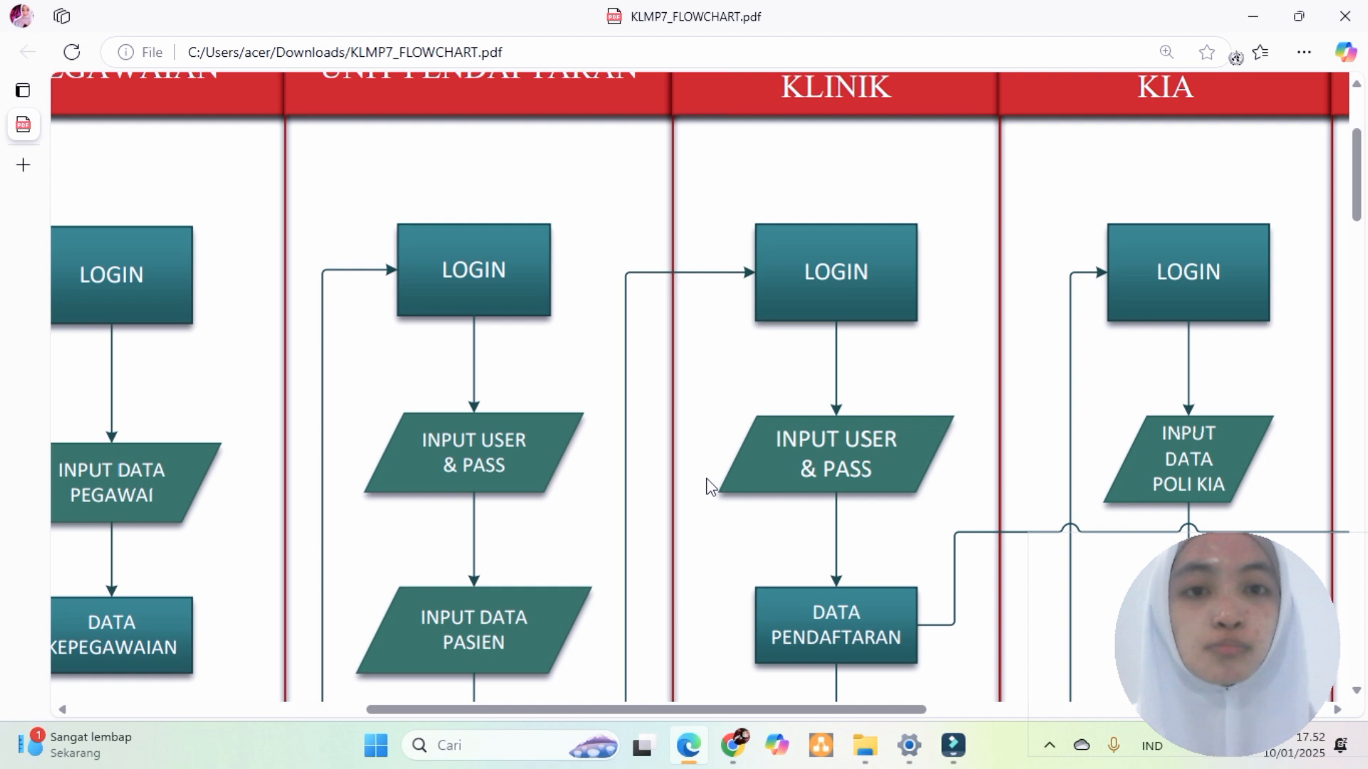
scroll(710, 487, "down", 3)
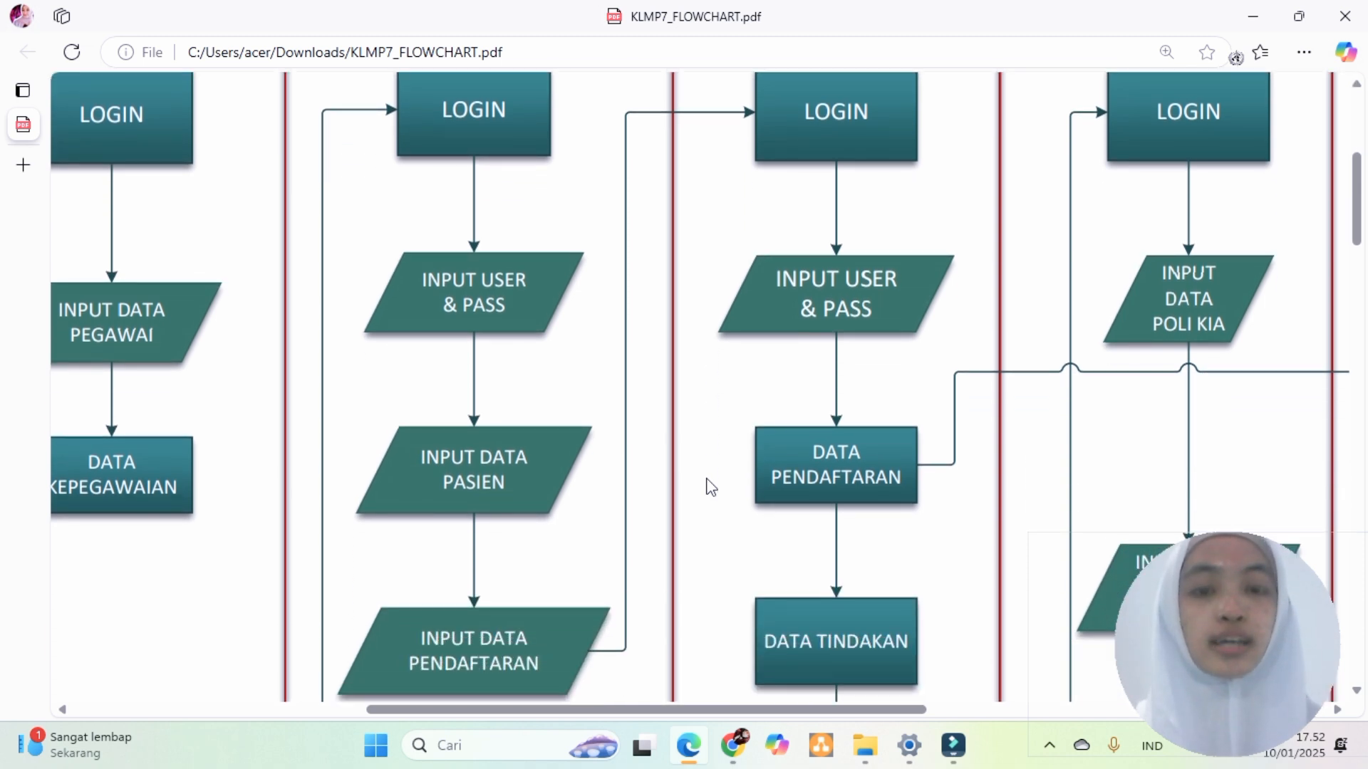
scroll(711, 488, "down", 1)
scroll(711, 487, "down", 2)
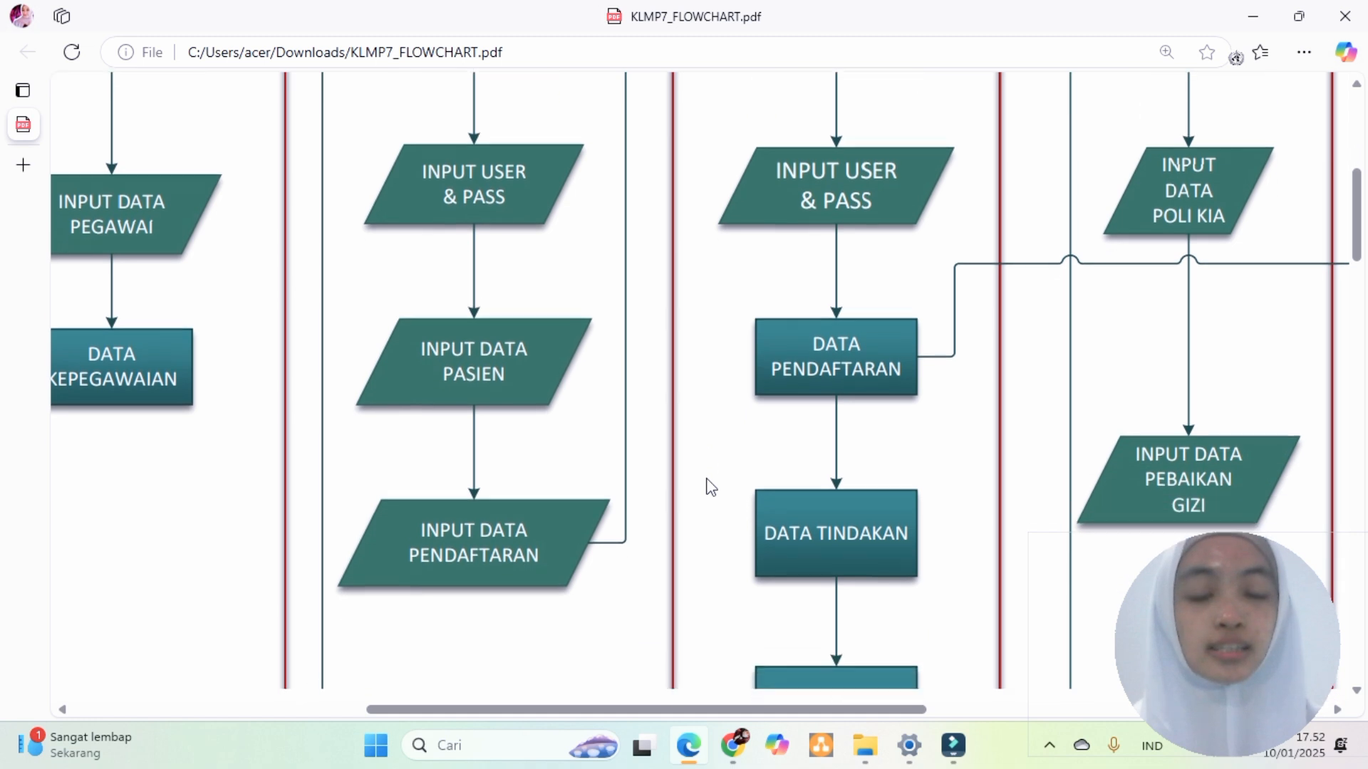
scroll(710, 487, "down", 2)
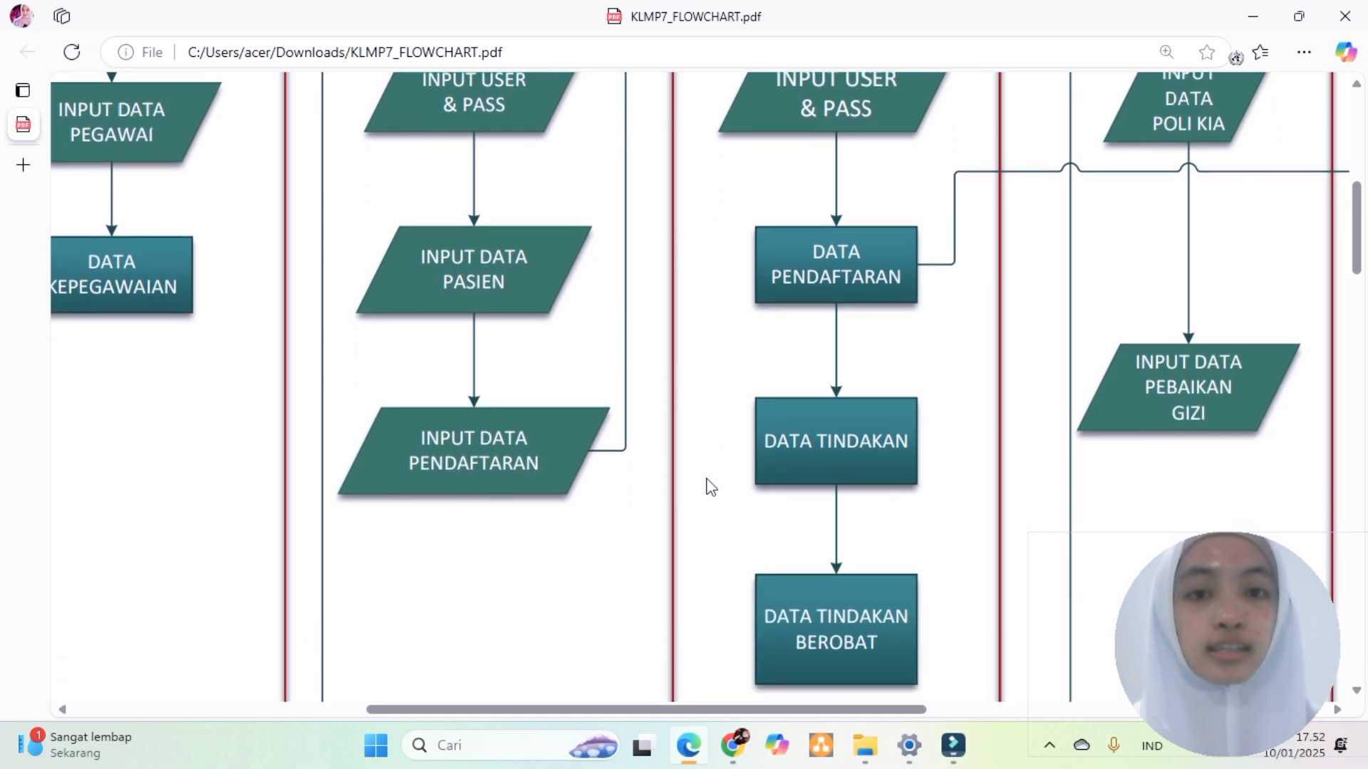
scroll(710, 488, "down", 2)
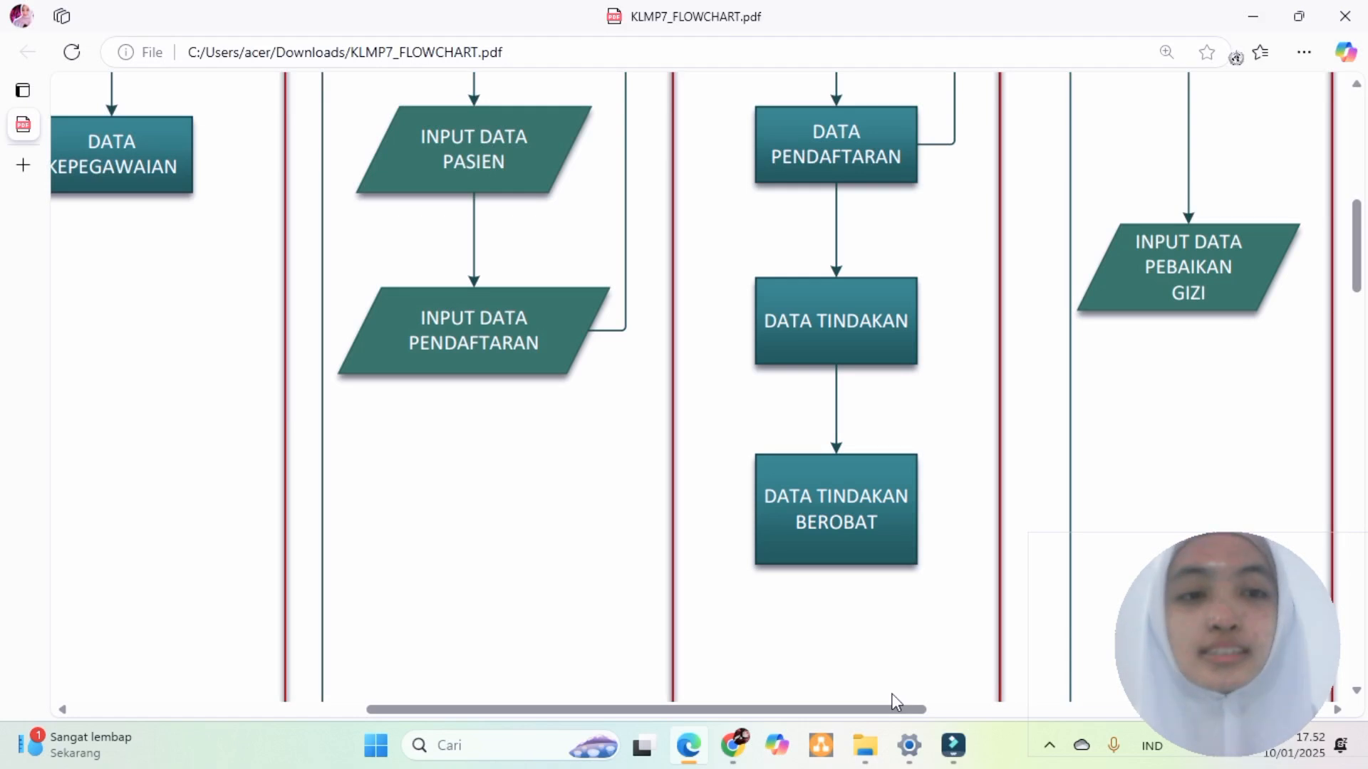
left_click(734, 750)
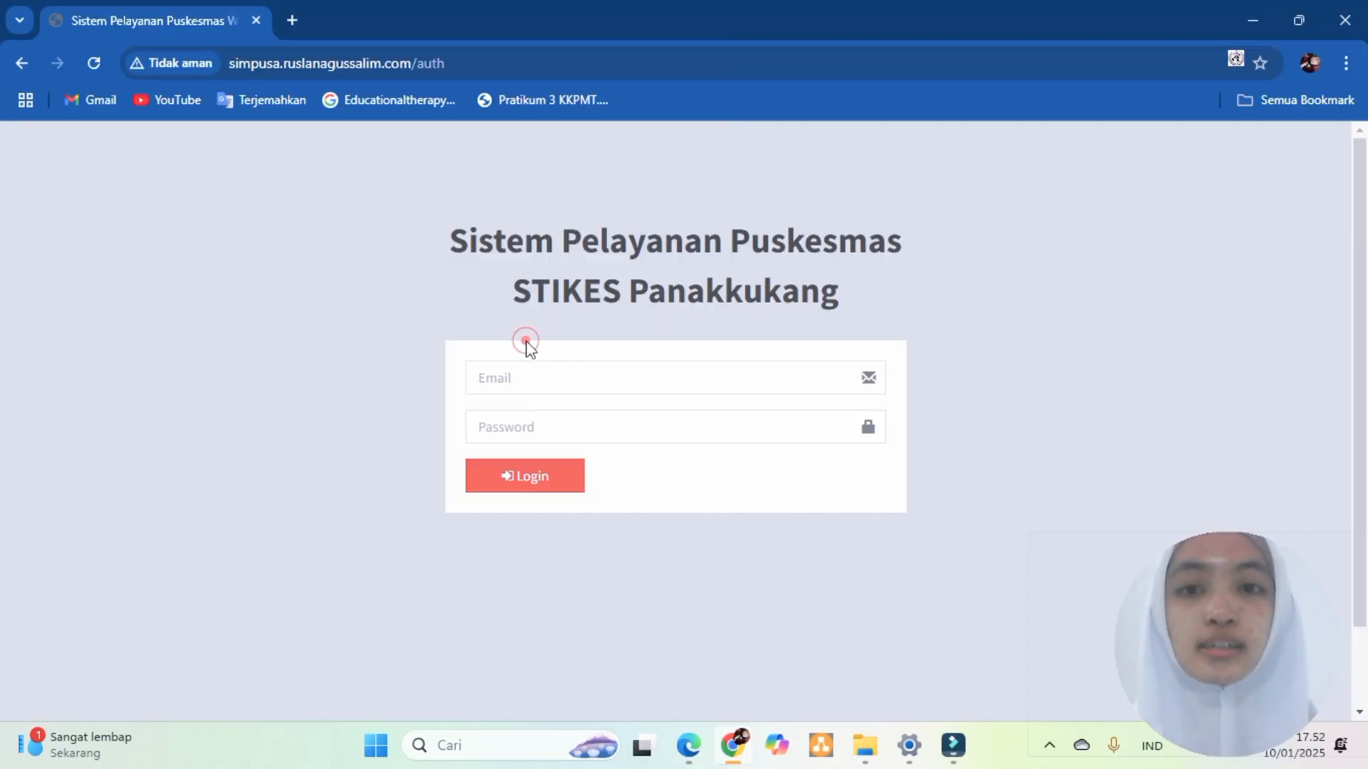
- Sign in to SIMPELPUSDAS with a saved account's e-mail and password
left_click(494, 376)
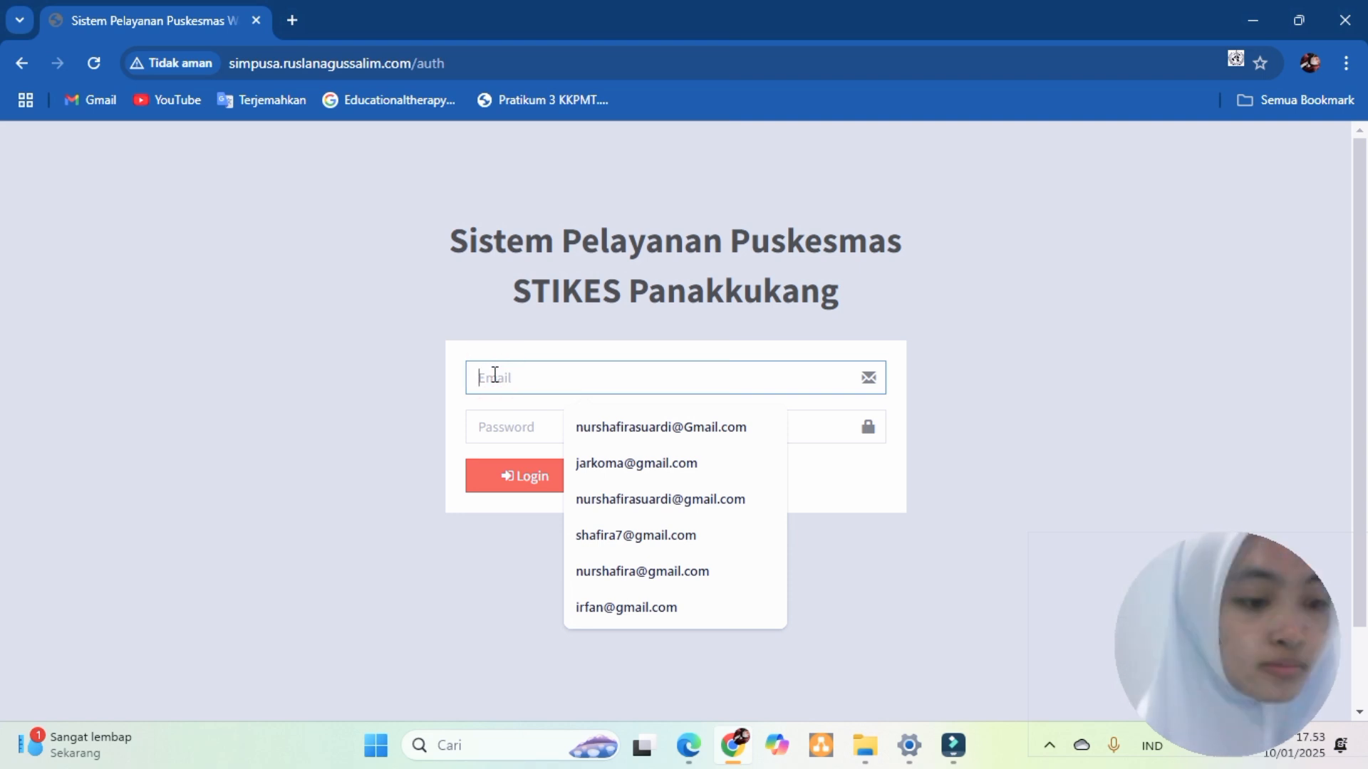
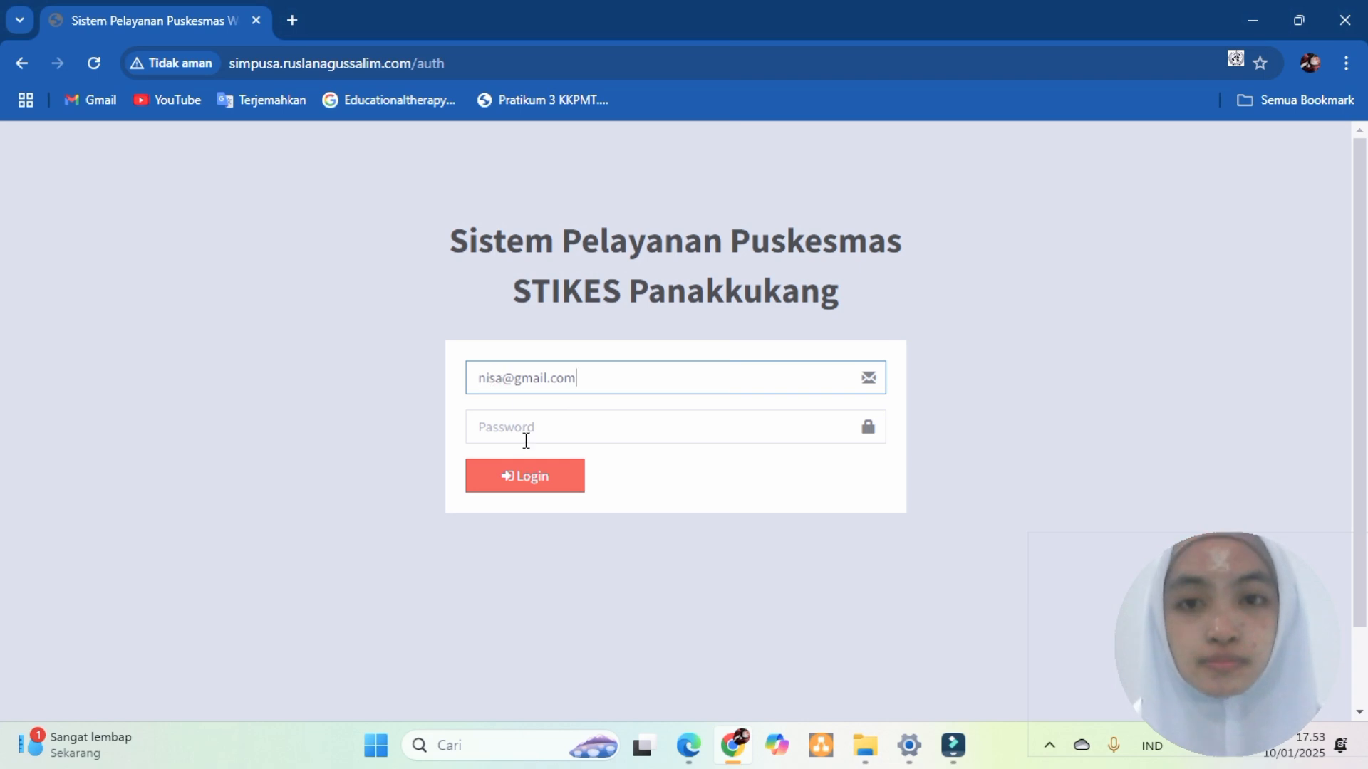
left_click(524, 429)
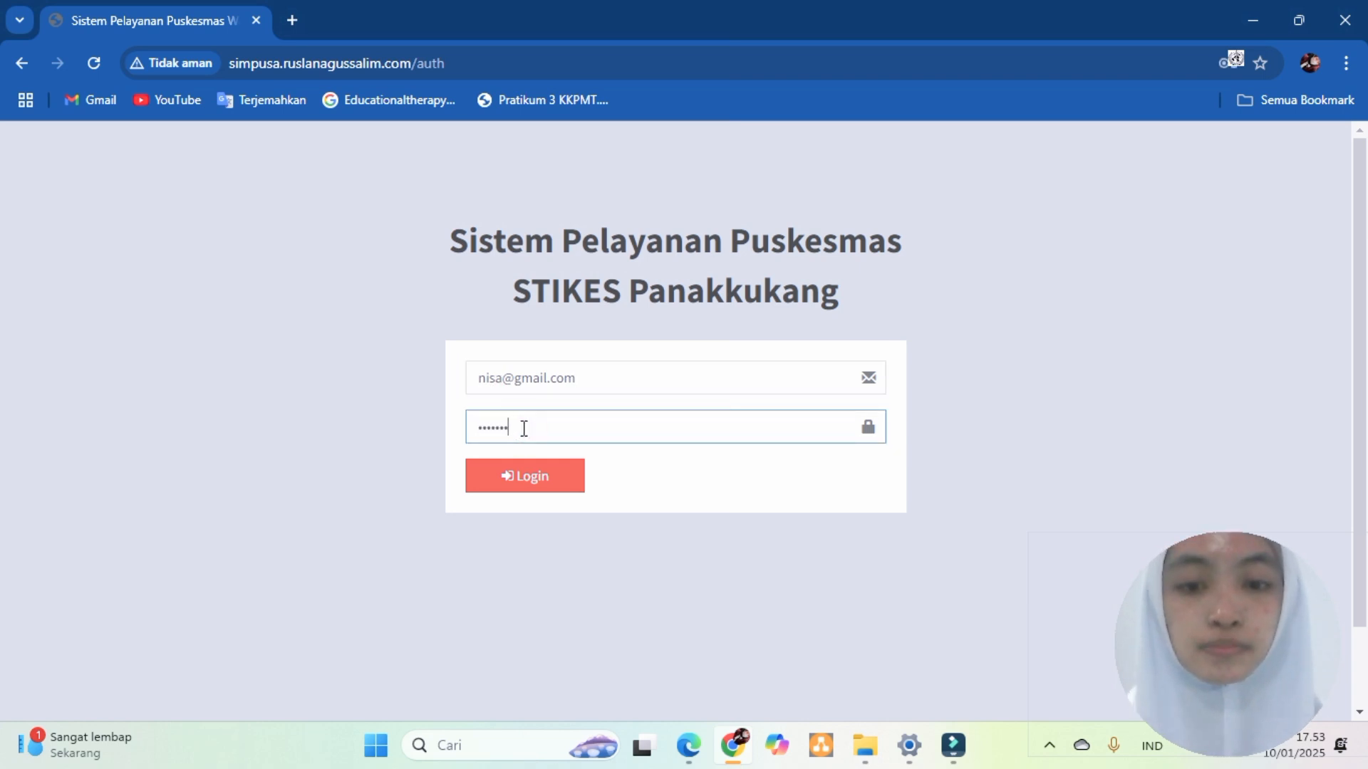
left_click(540, 482)
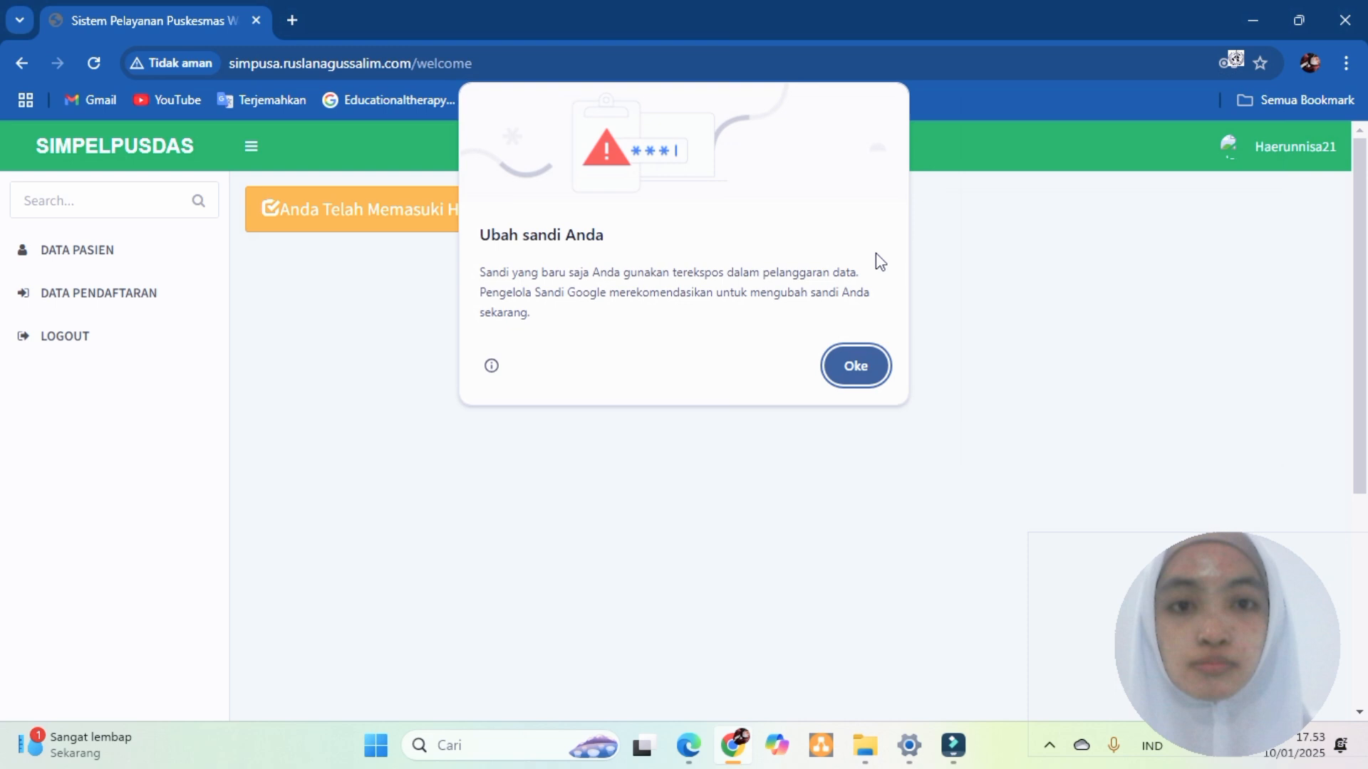
- Dismiss the browser's password warnings and show the Kelola Data Pasien list
left_click(855, 367)
left_click(1251, 113)
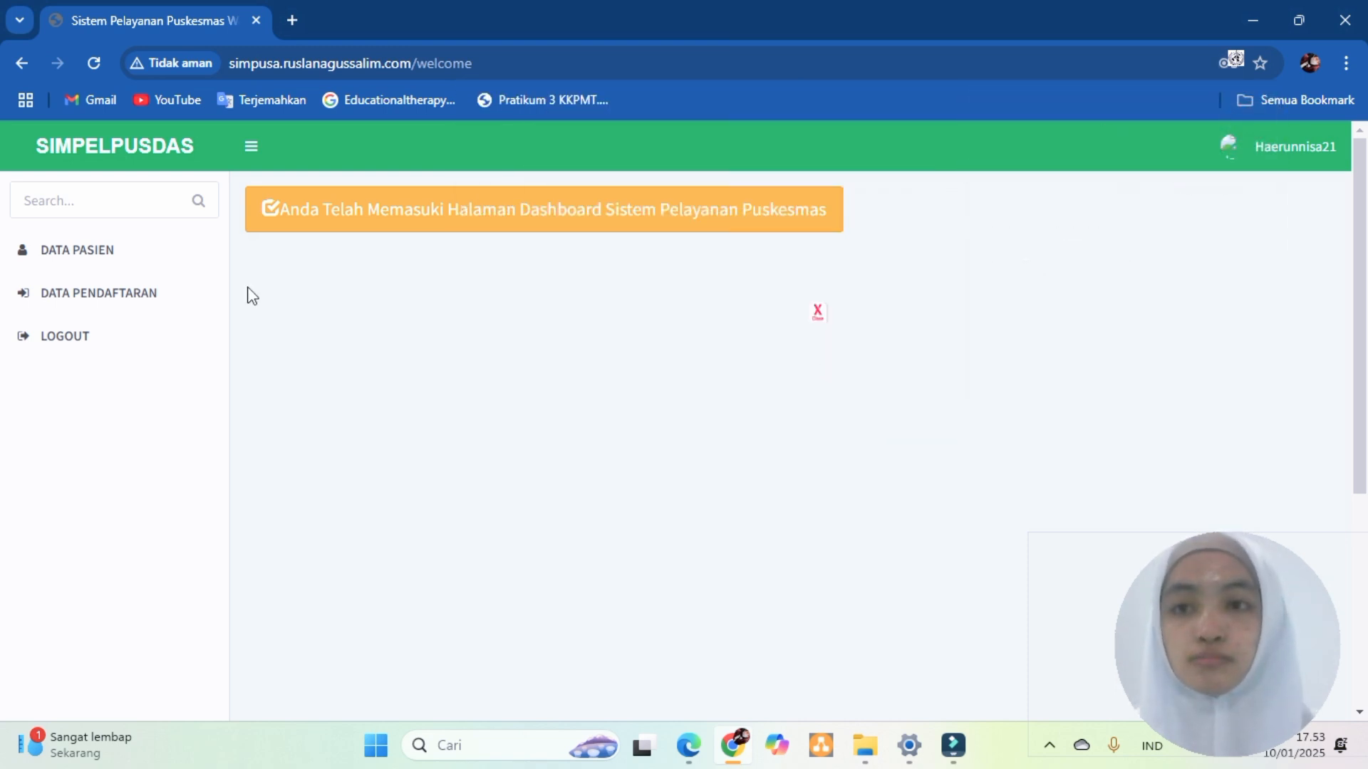
left_click(108, 260)
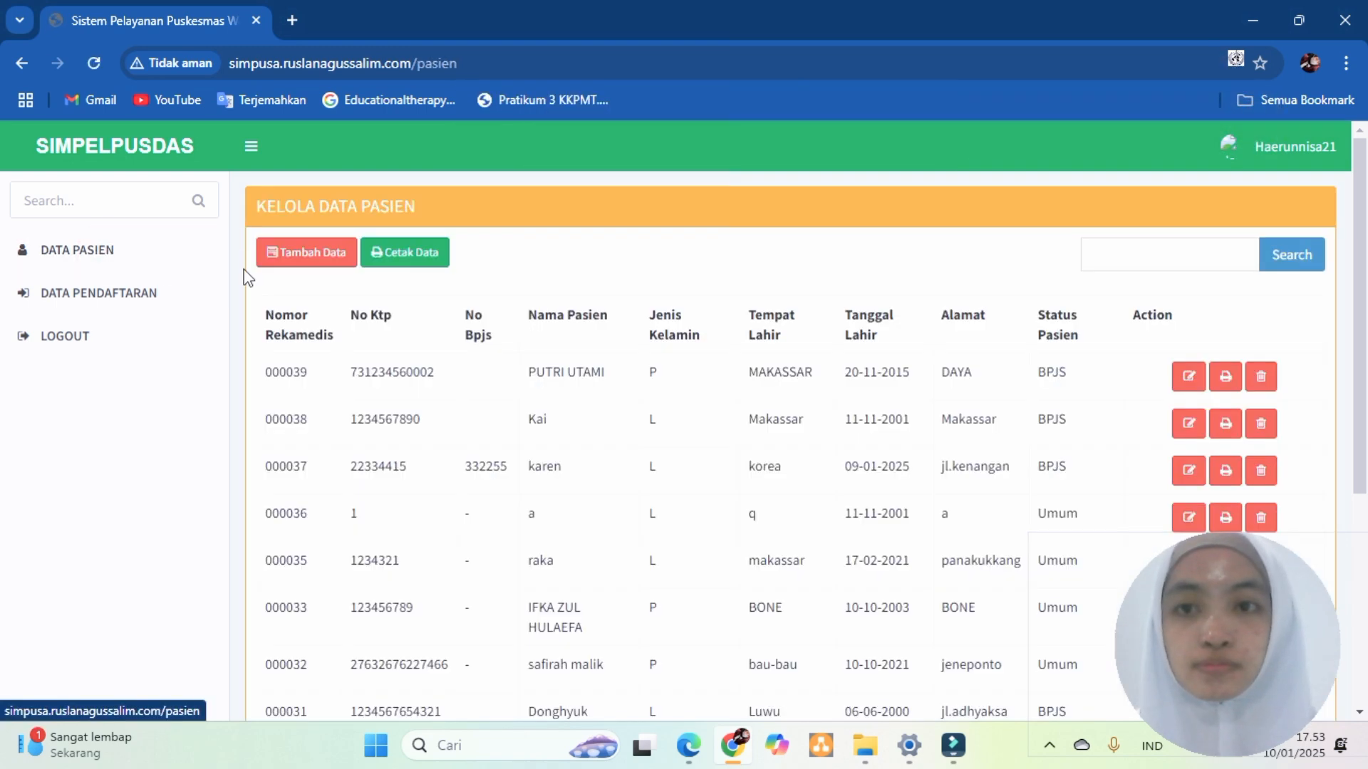
- Start a new patient with KTP number, name, status Umum and gender Perempuan
left_click(307, 249)
left_click(460, 255)
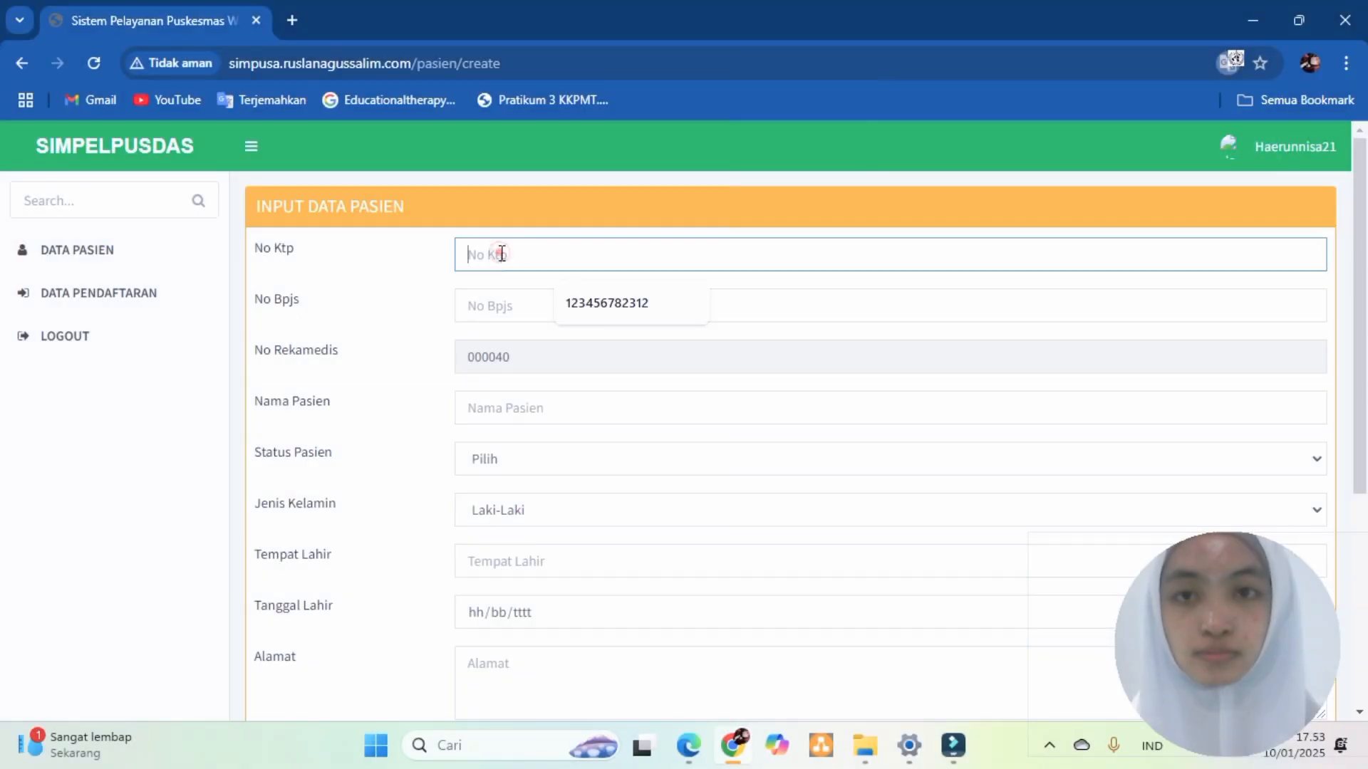
type("123321")
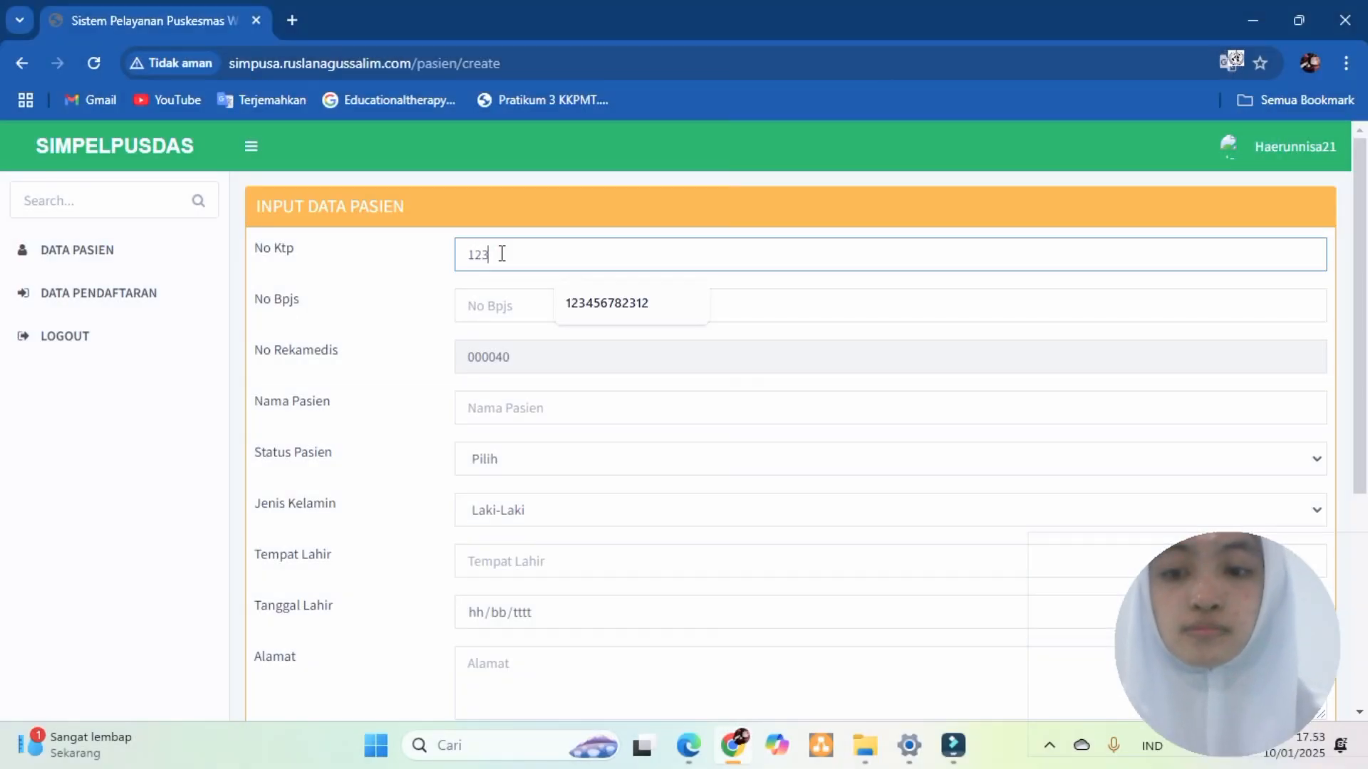
left_click(519, 308)
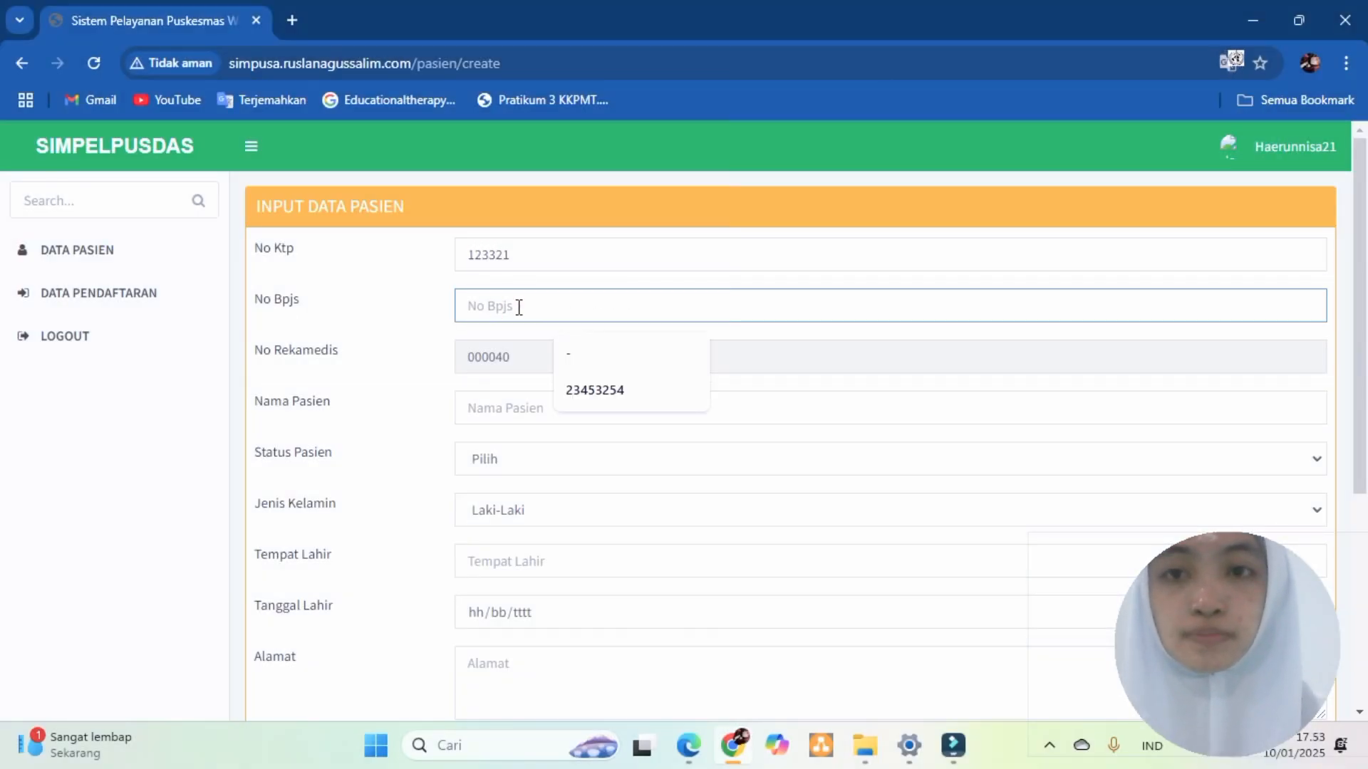
left_click(534, 365)
left_click(515, 402)
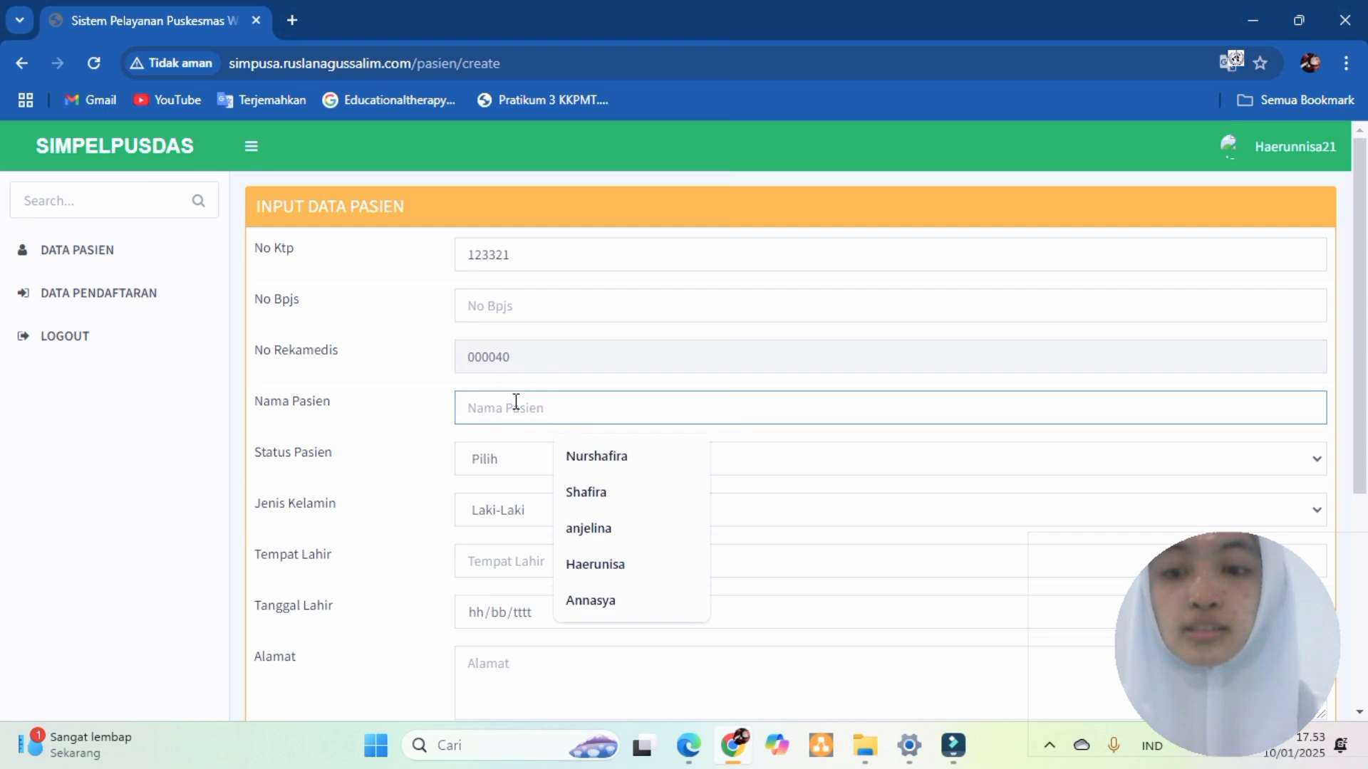
type("alivia")
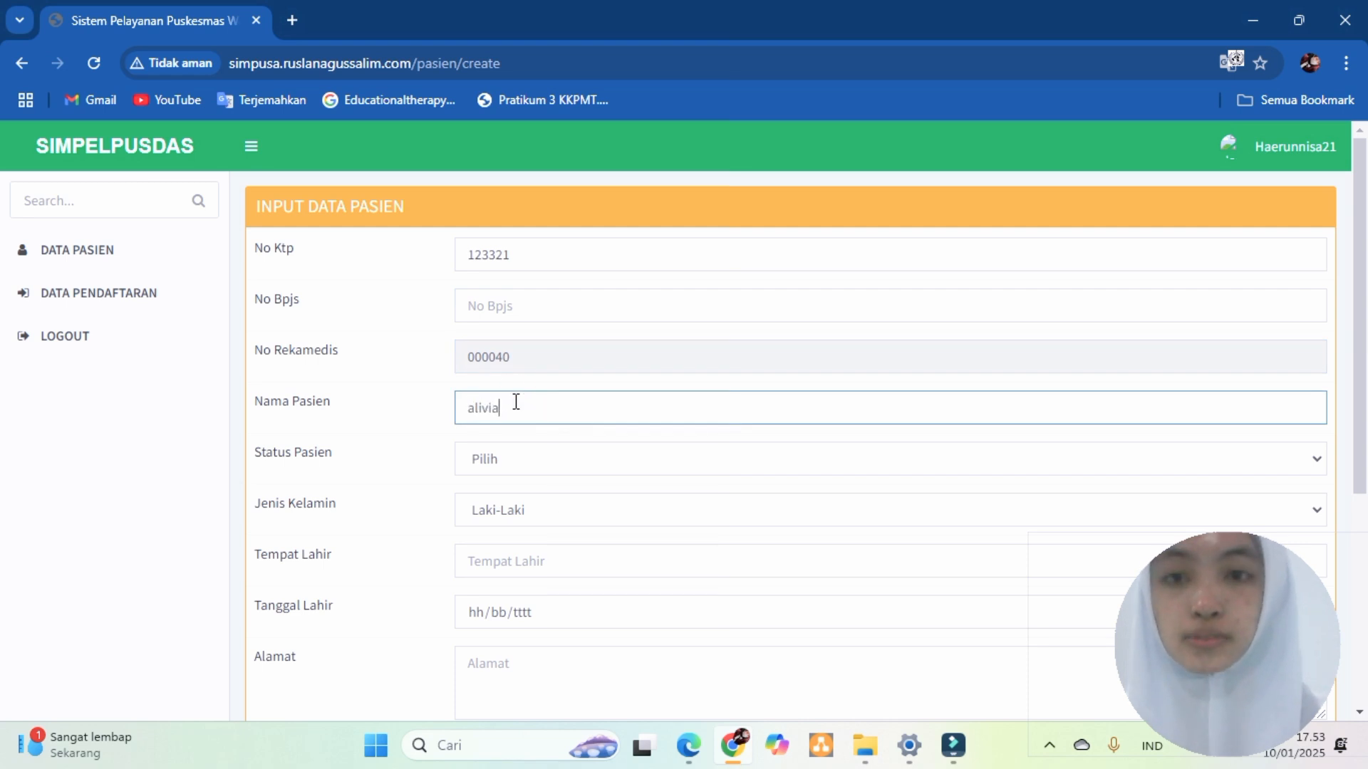
left_click(489, 456)
left_click(481, 543)
left_click(502, 510)
left_click(504, 562)
left_click(508, 562)
left_click(617, 614)
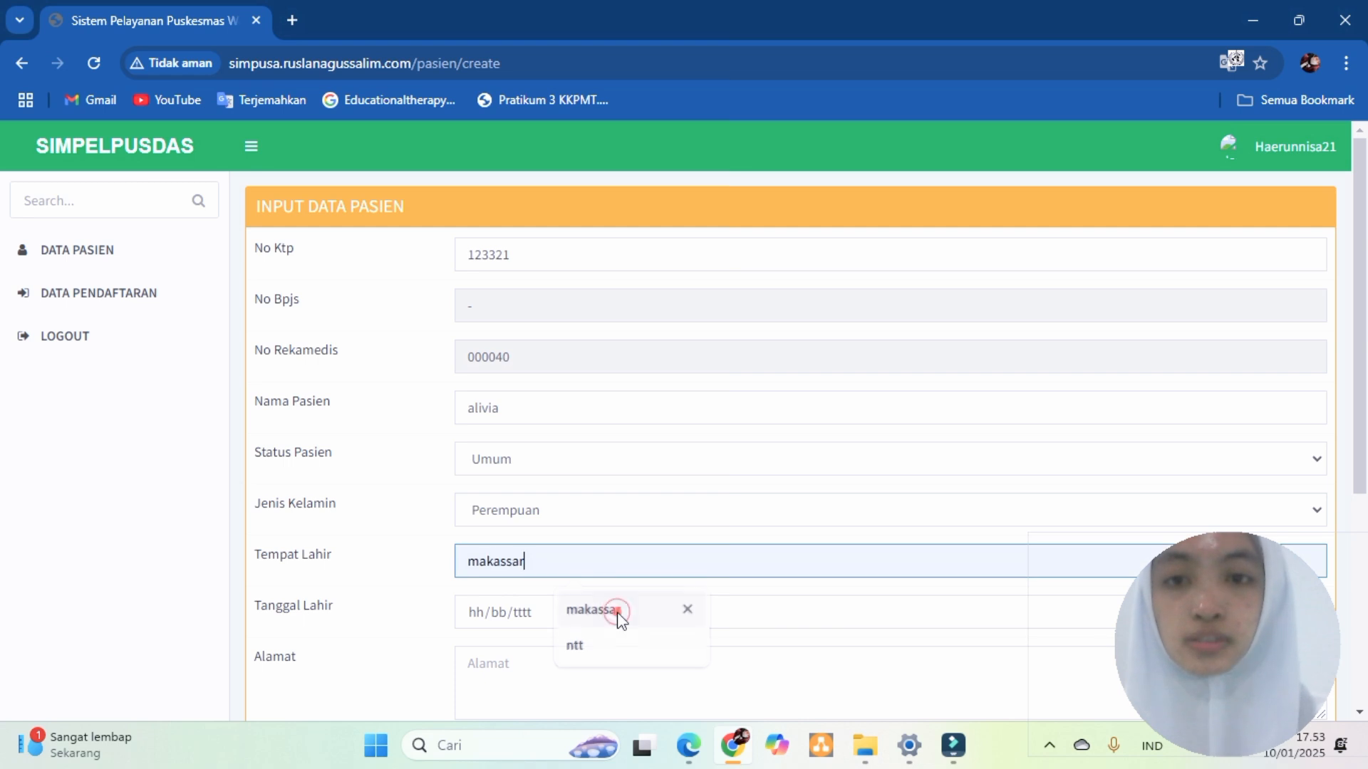
left_click(503, 614)
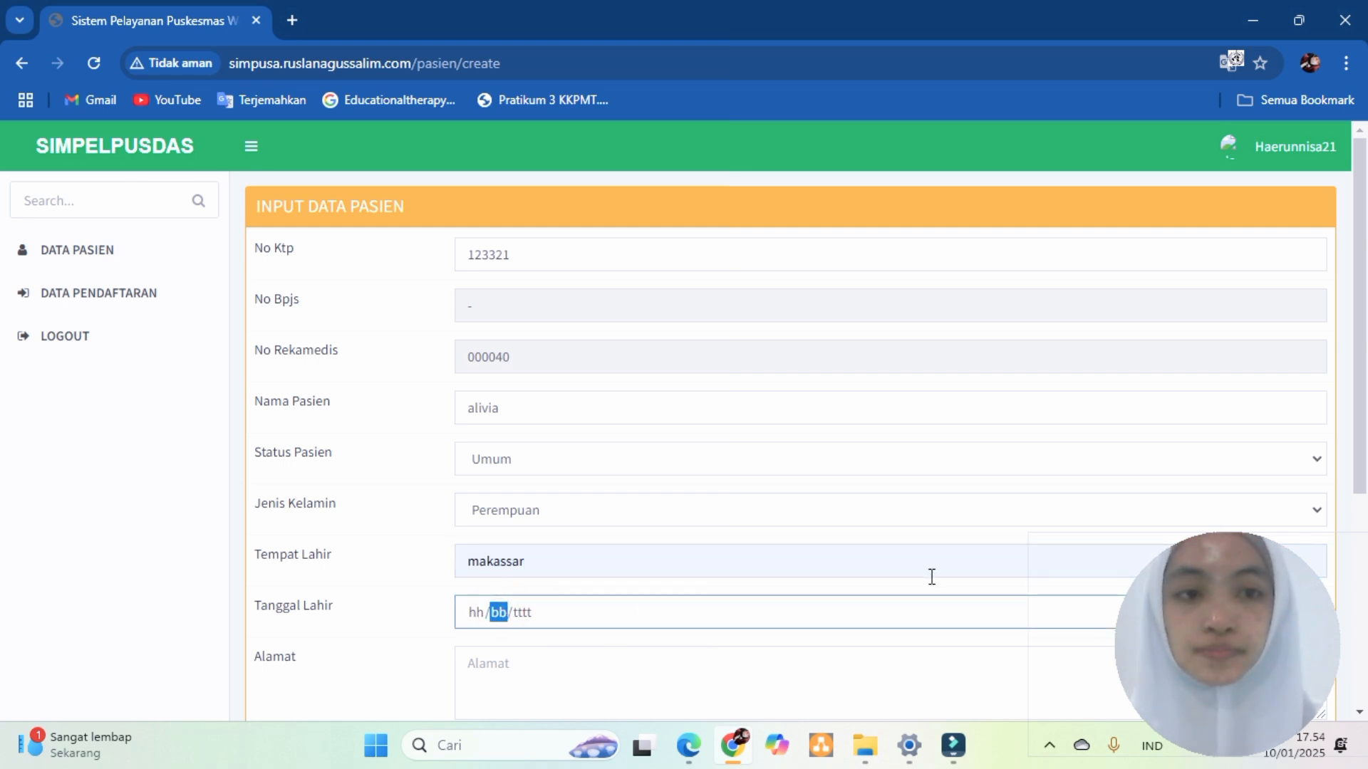
left_click(471, 612)
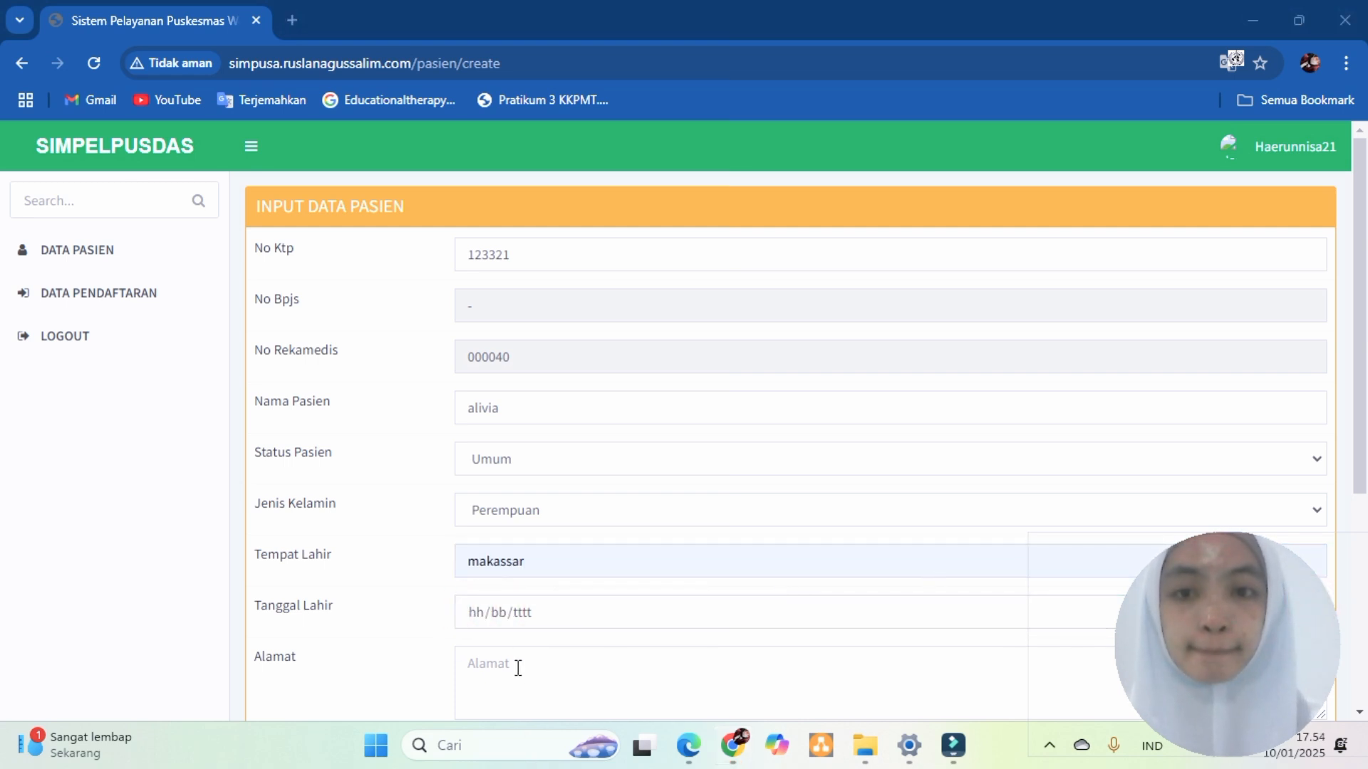
left_click(498, 614)
left_click(470, 617)
type("02/200")
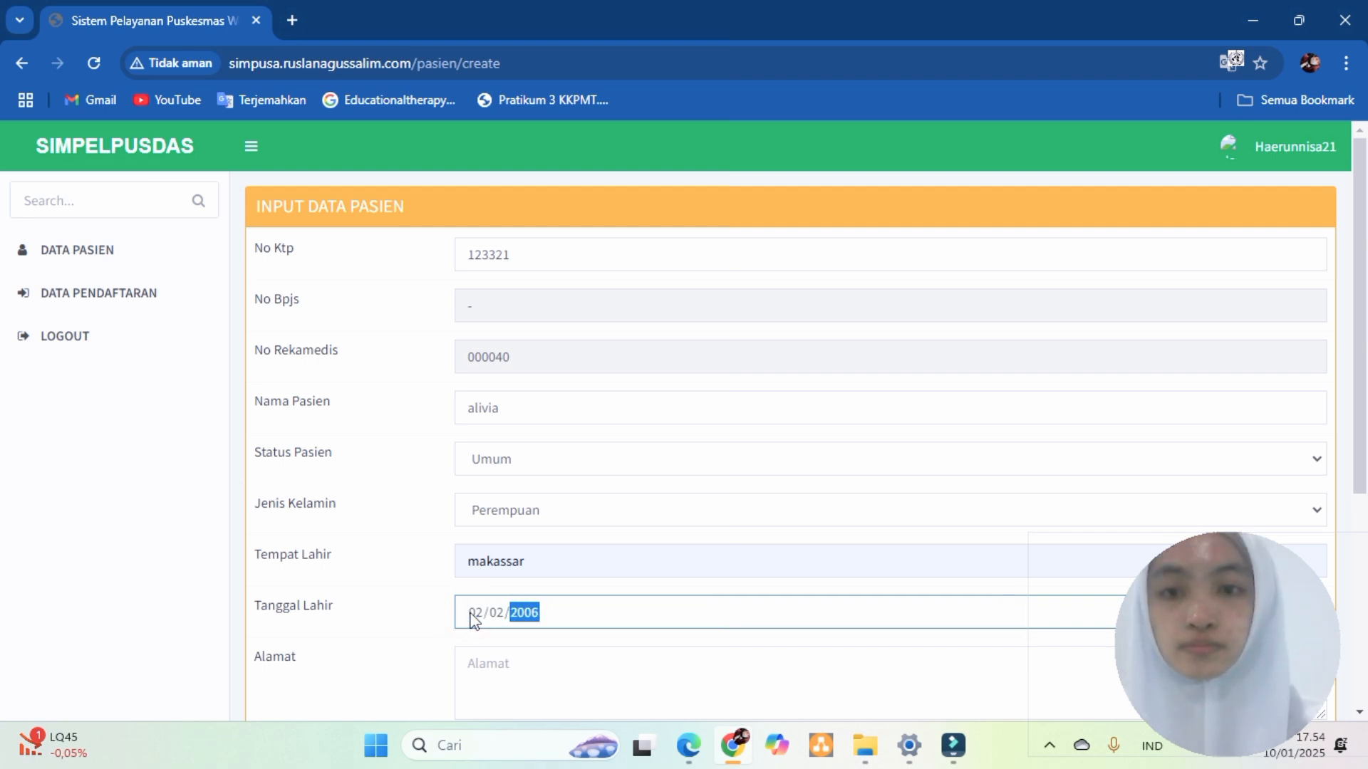
type("6")
left_click(498, 667)
type("jl.pemuda")
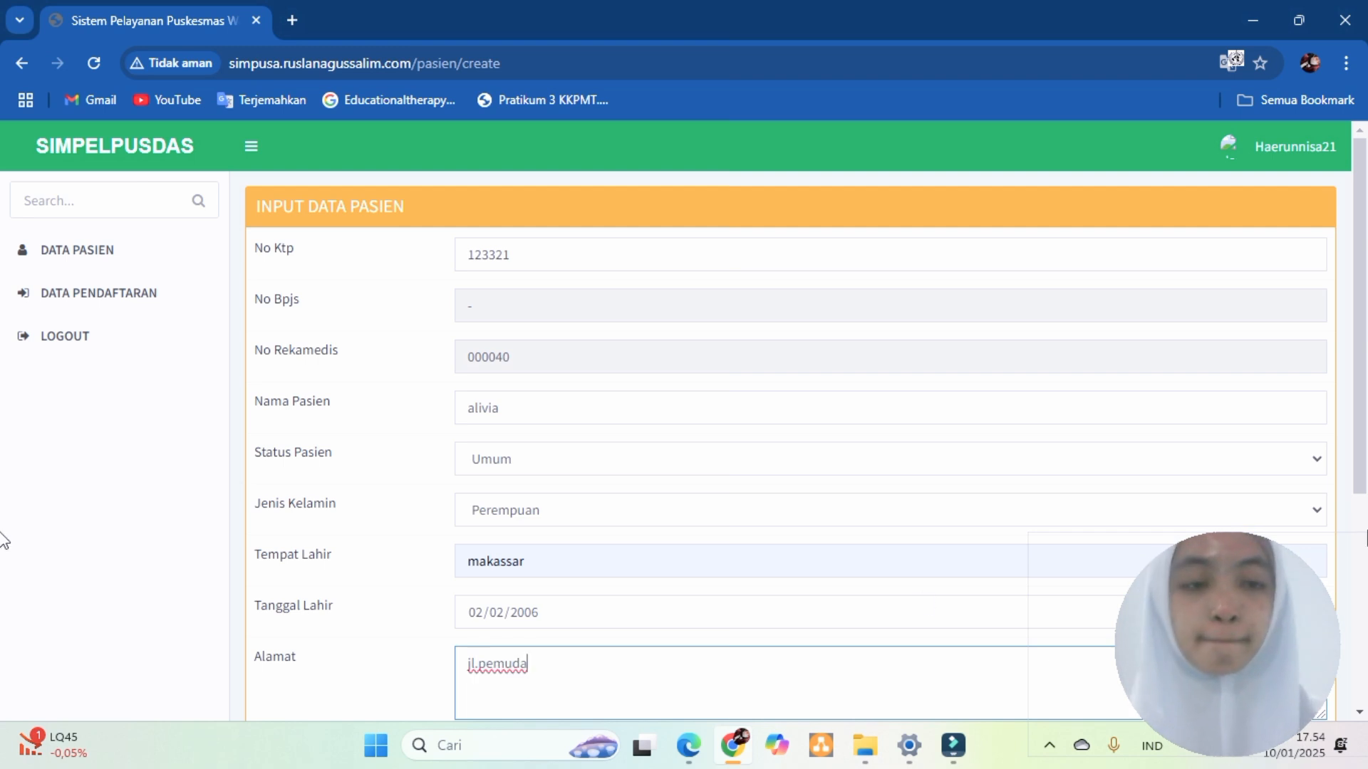
scroll(1356, 525, "down", 5)
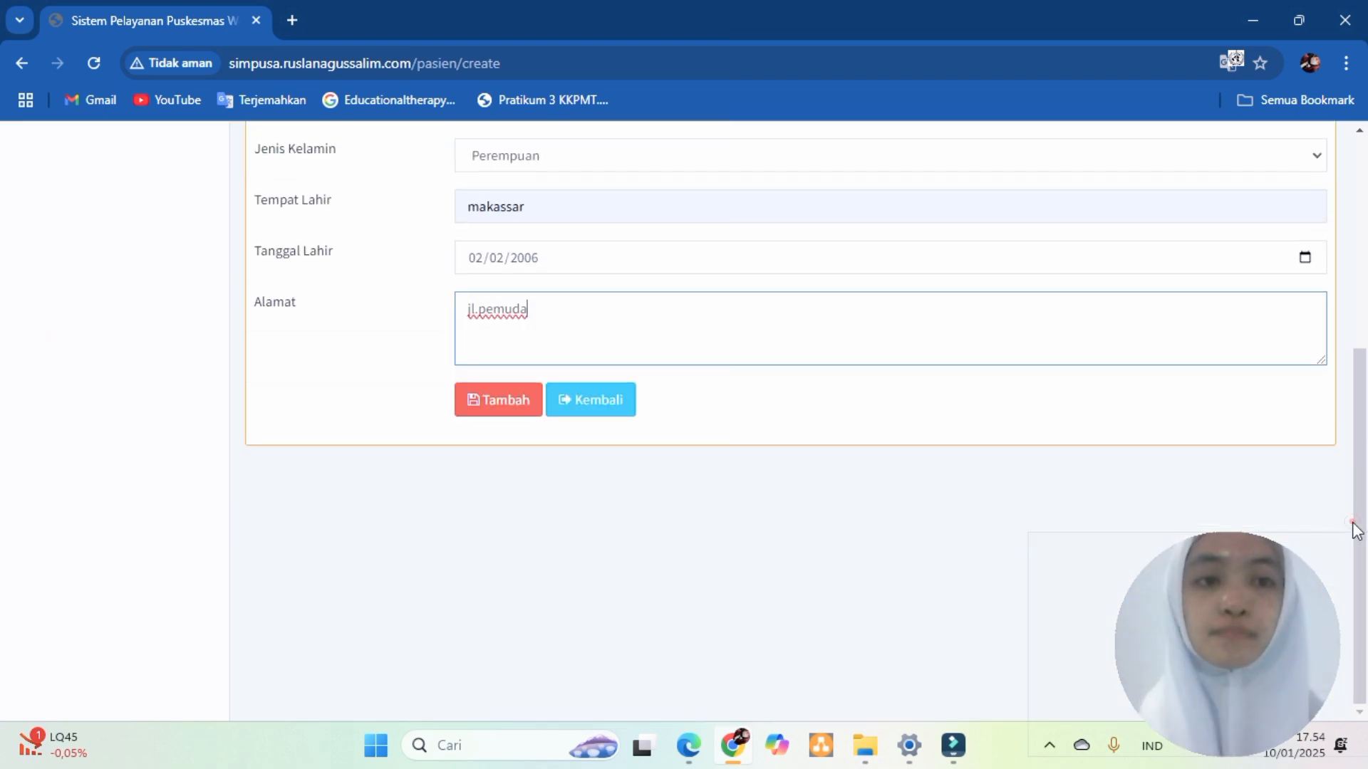
left_click(506, 399)
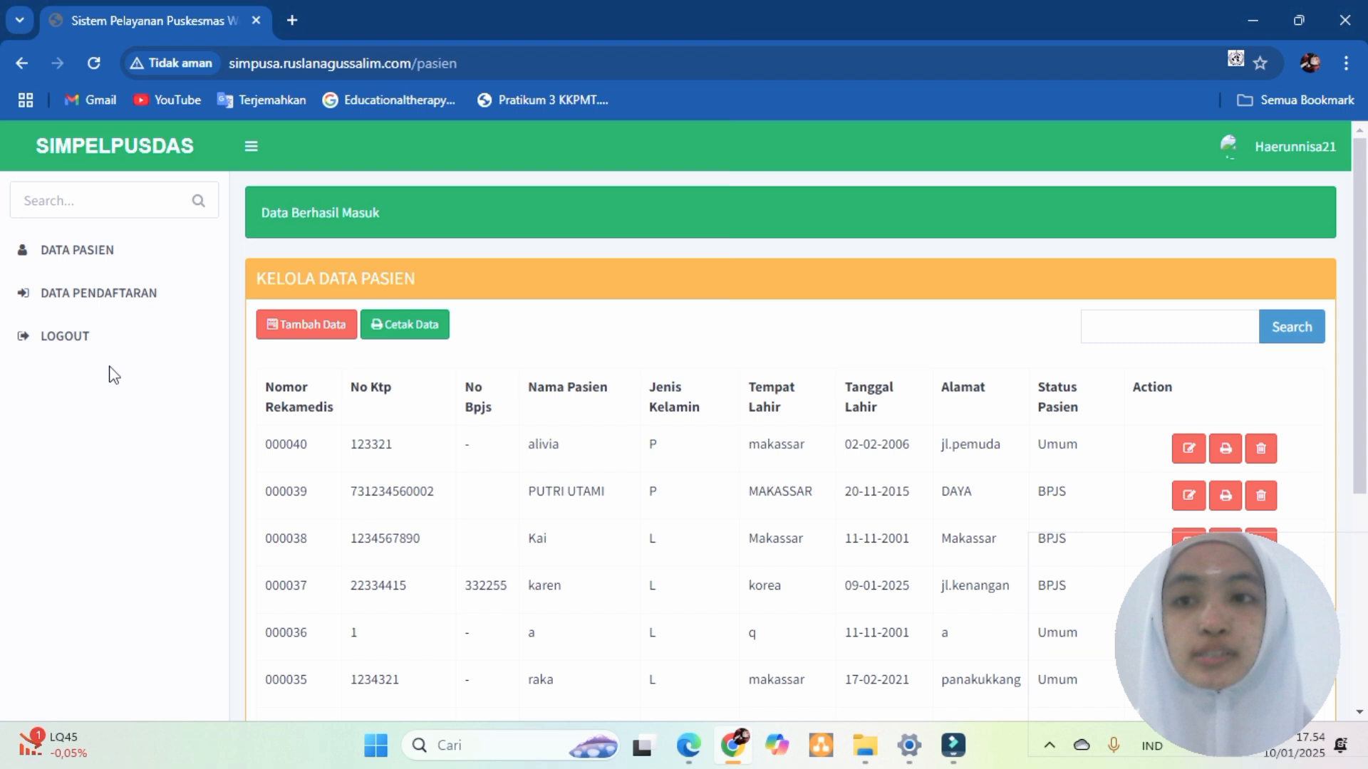
- Show the Kelola Data Pendaftaran registration list after a brief detour through Tambah Data
left_click(111, 292)
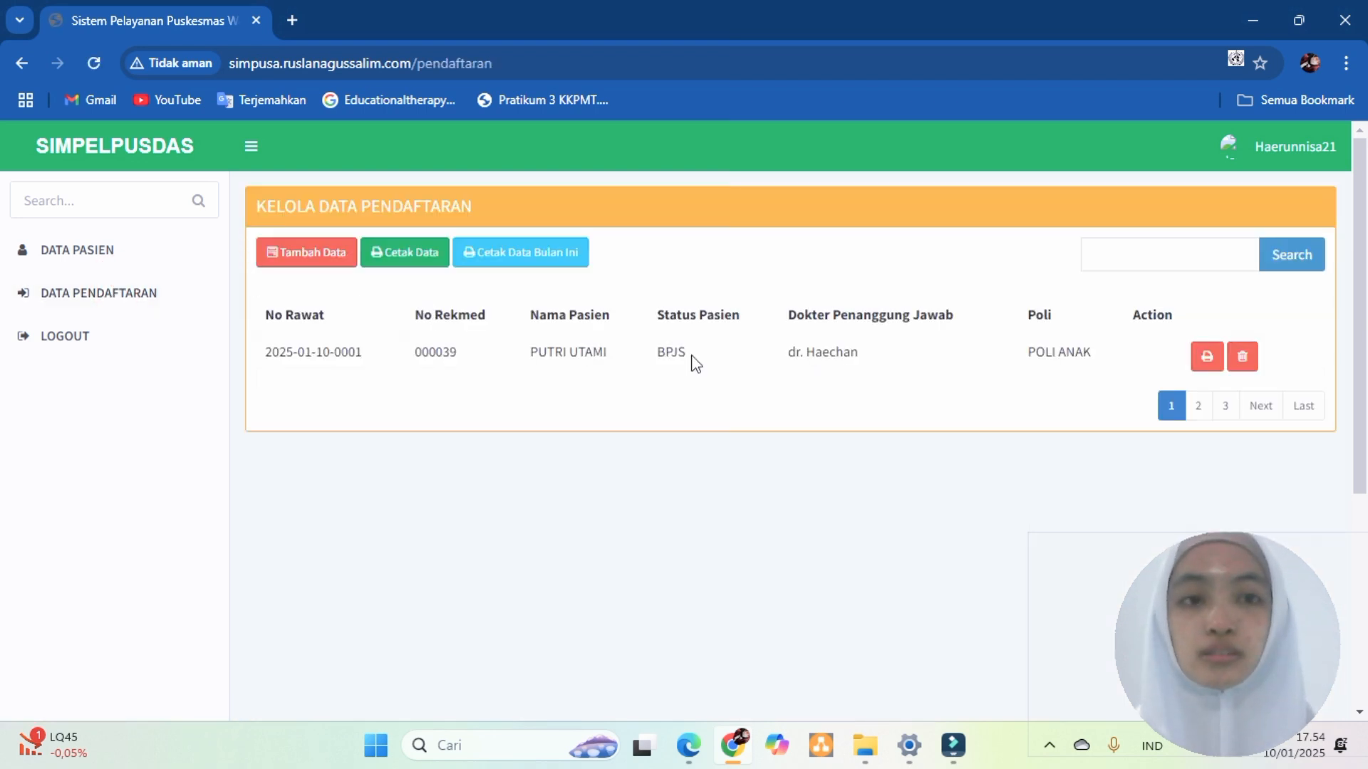
left_click(306, 253)
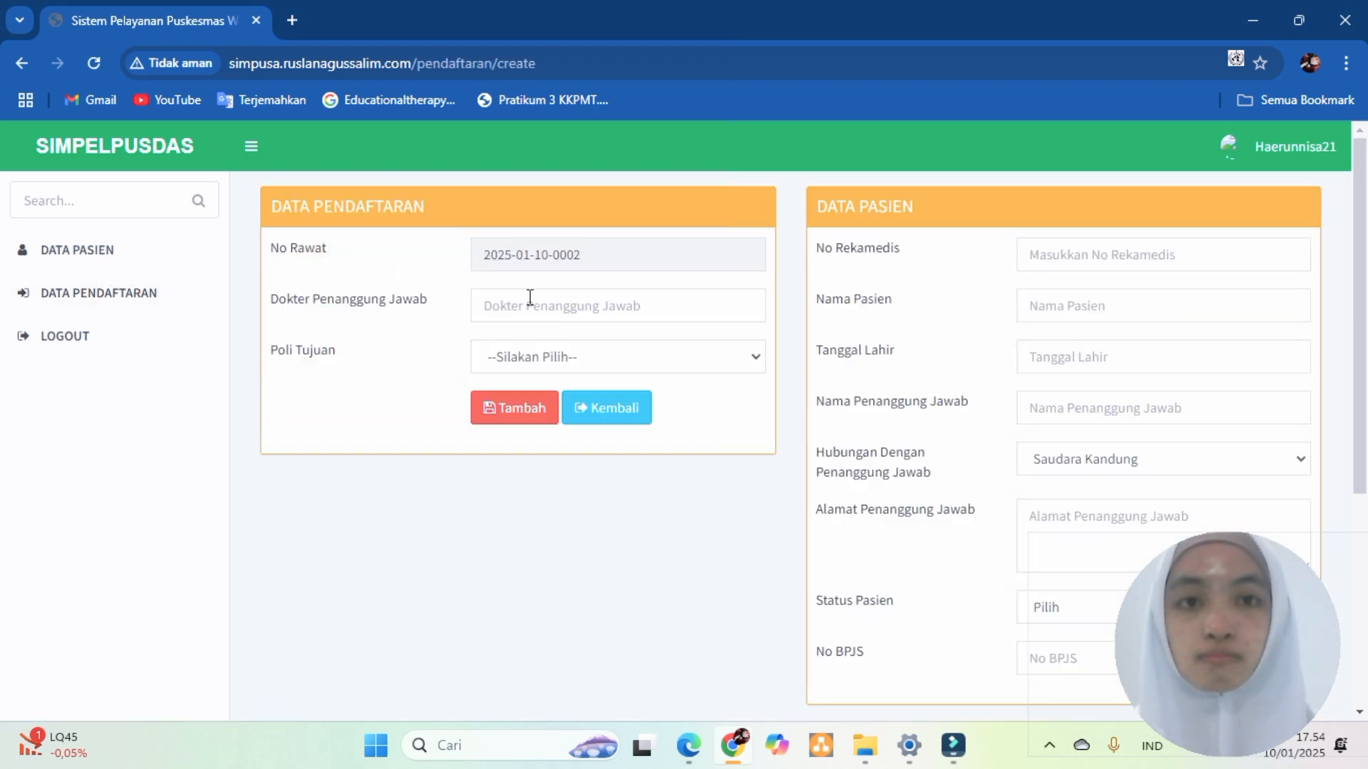
left_click(104, 250)
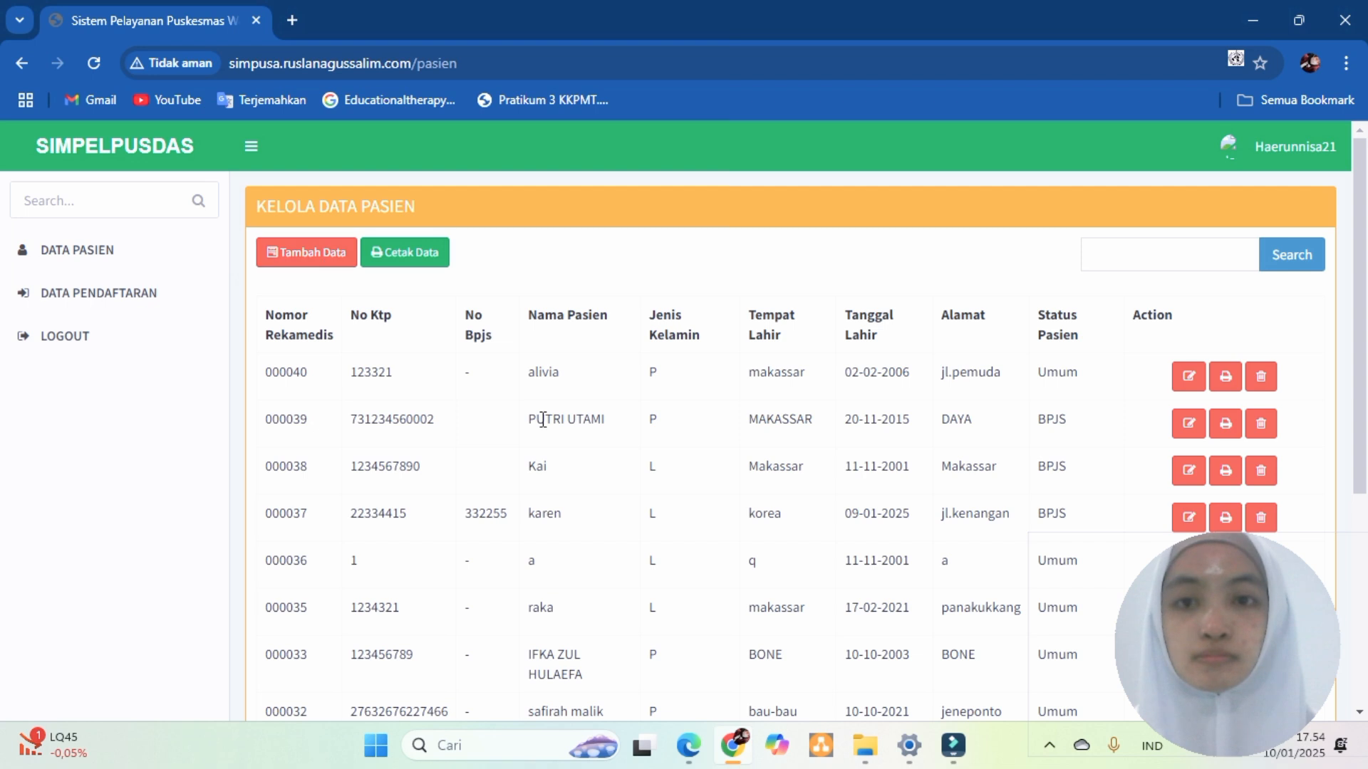
left_click(64, 293)
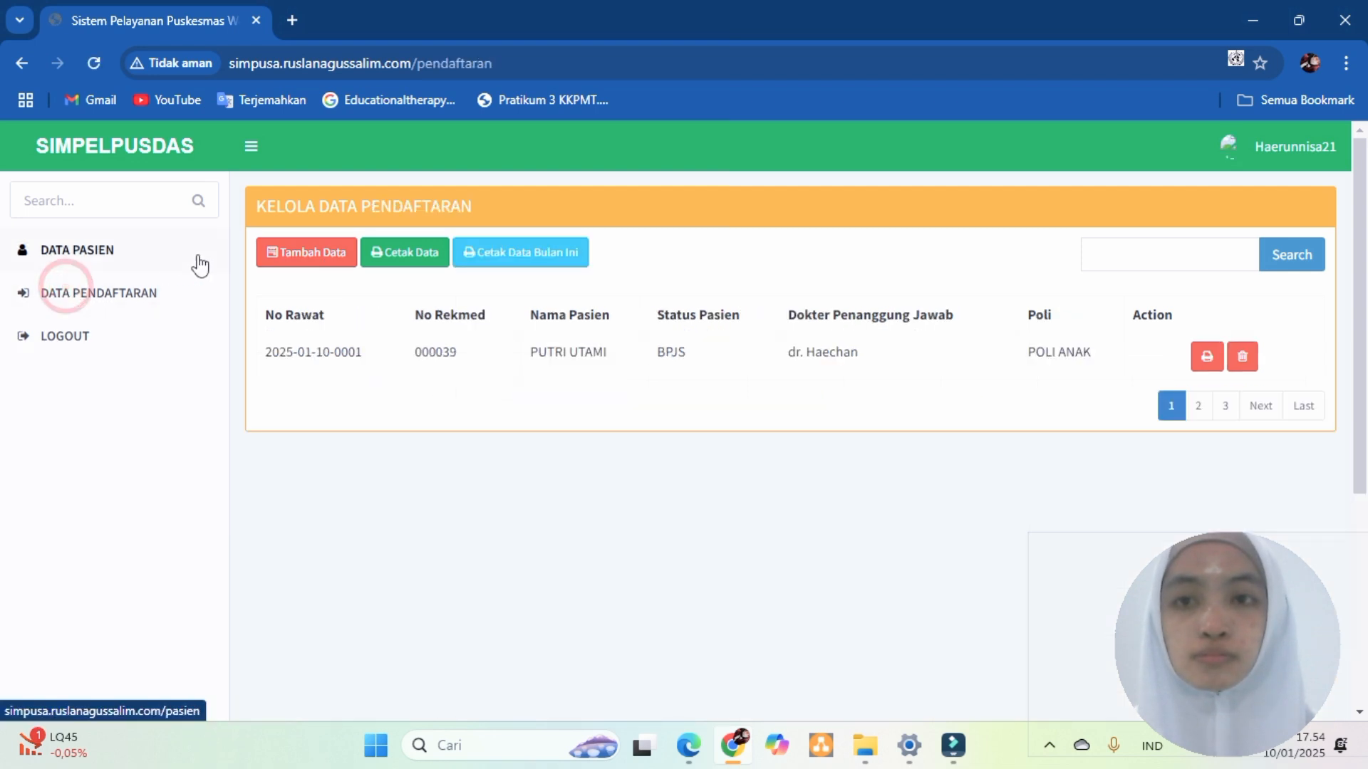
- Start a registration for the new patient's record with the suggested doctor and POLI UMUM
left_click(306, 252)
left_click(1065, 254)
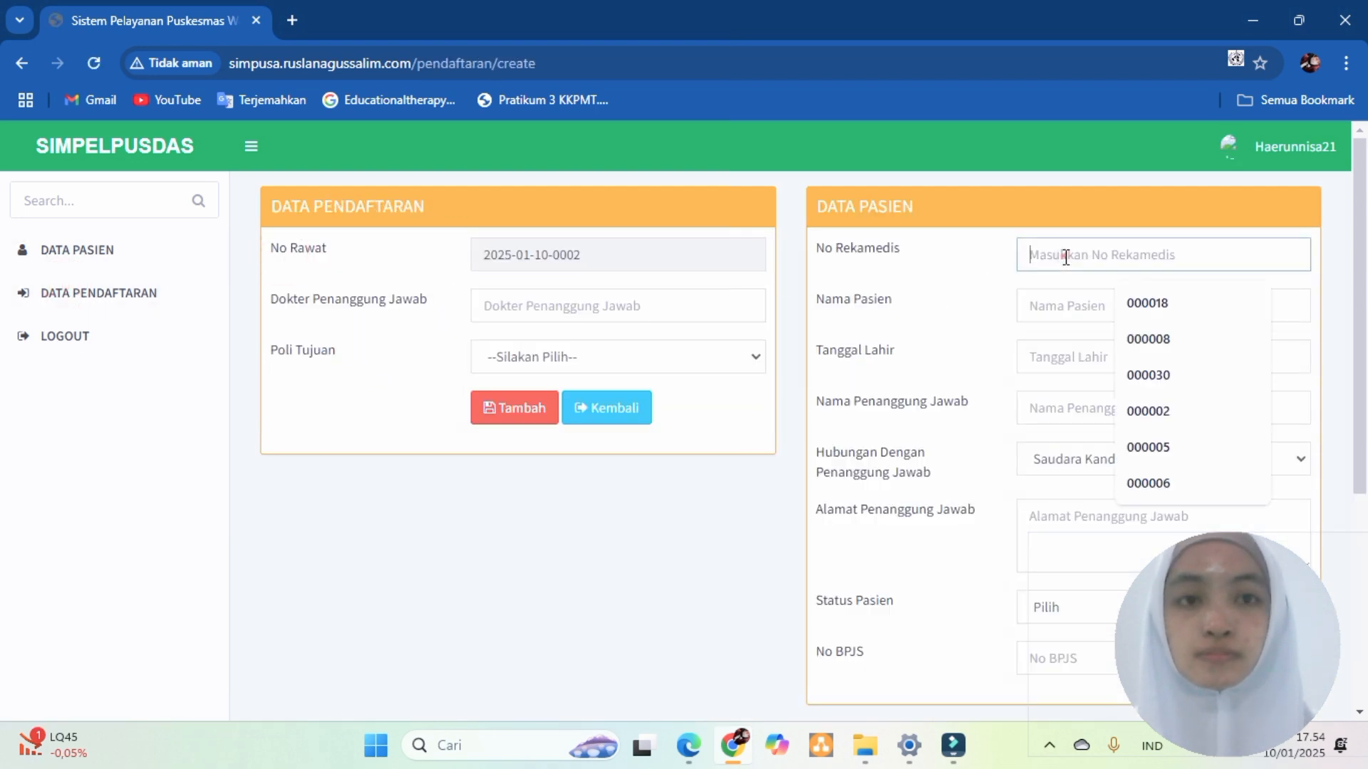
type("000040")
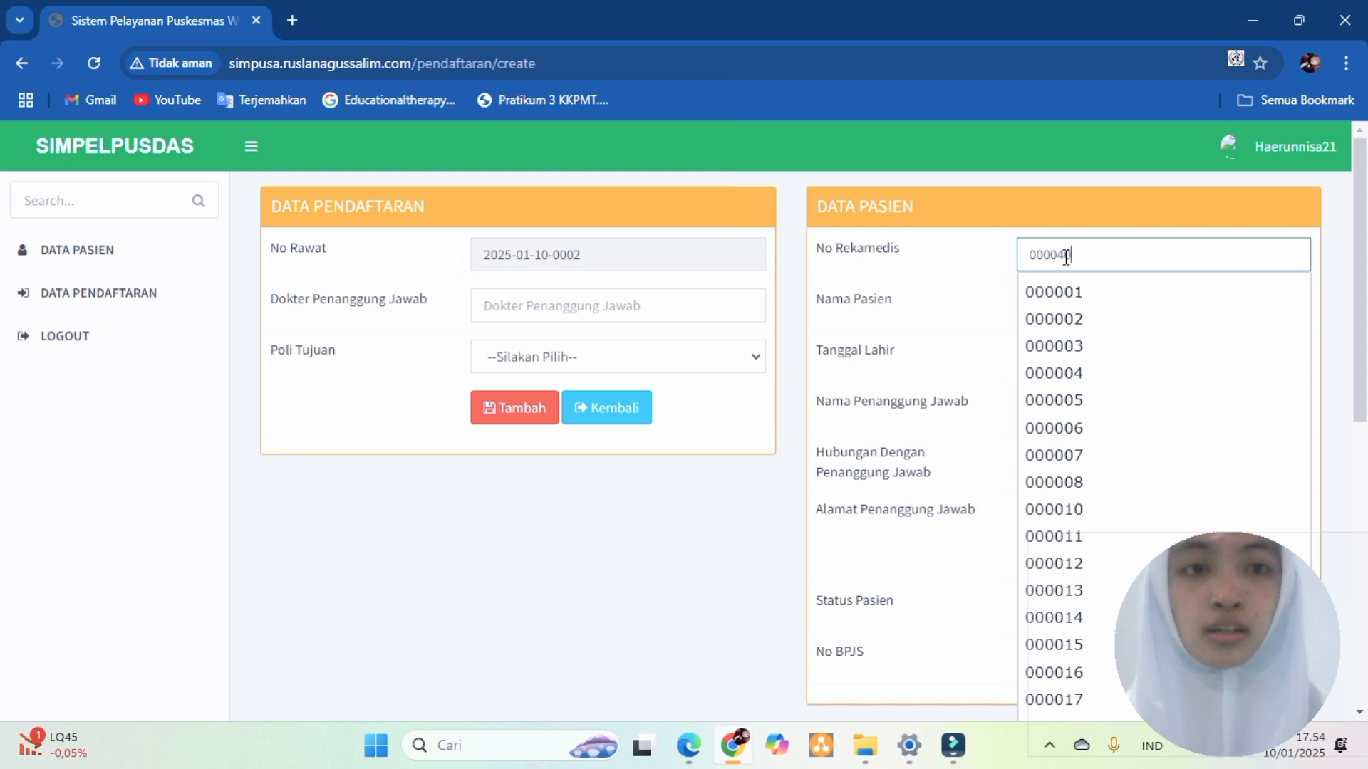
left_click(1077, 292)
left_click(568, 308)
left_click(610, 359)
left_click(556, 354)
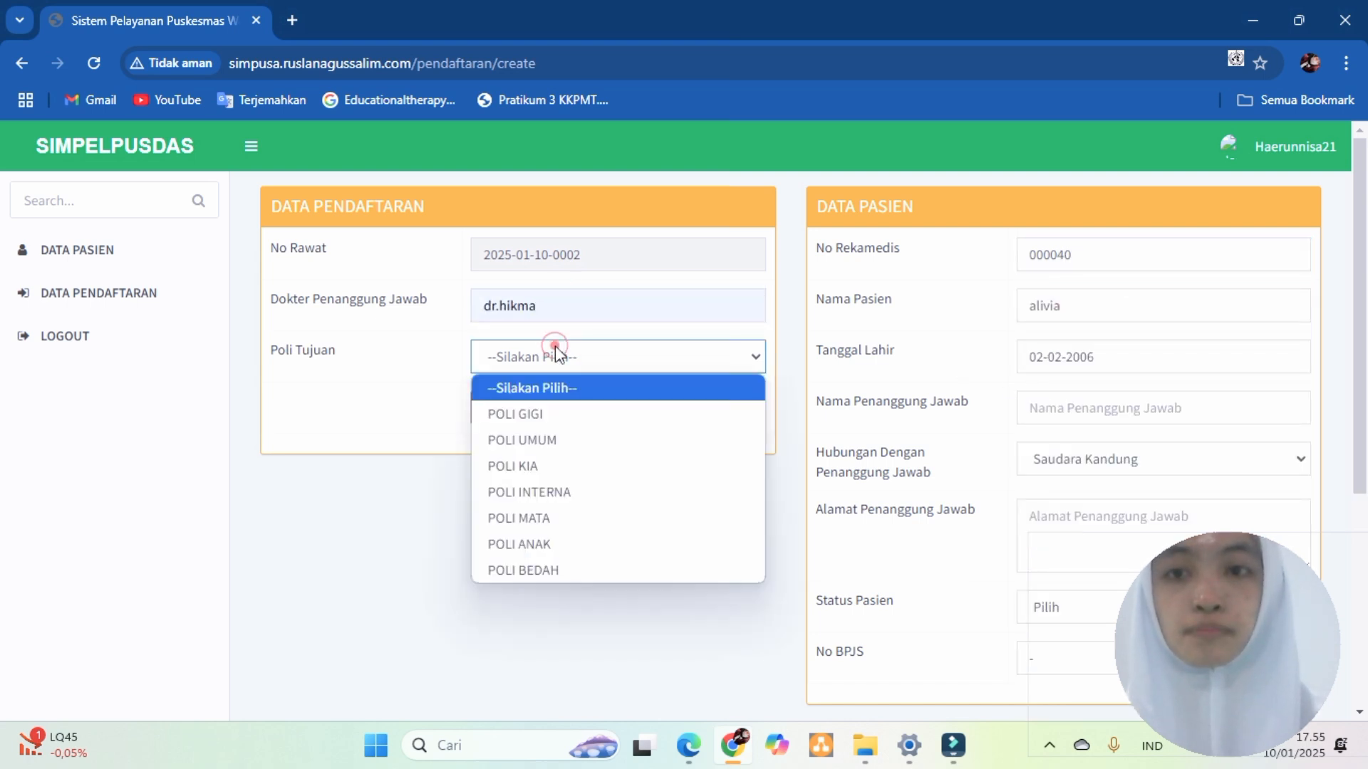
left_click(541, 439)
- Enter the guardian's name and address, set status Umum, and submit the registration
left_click(1054, 408)
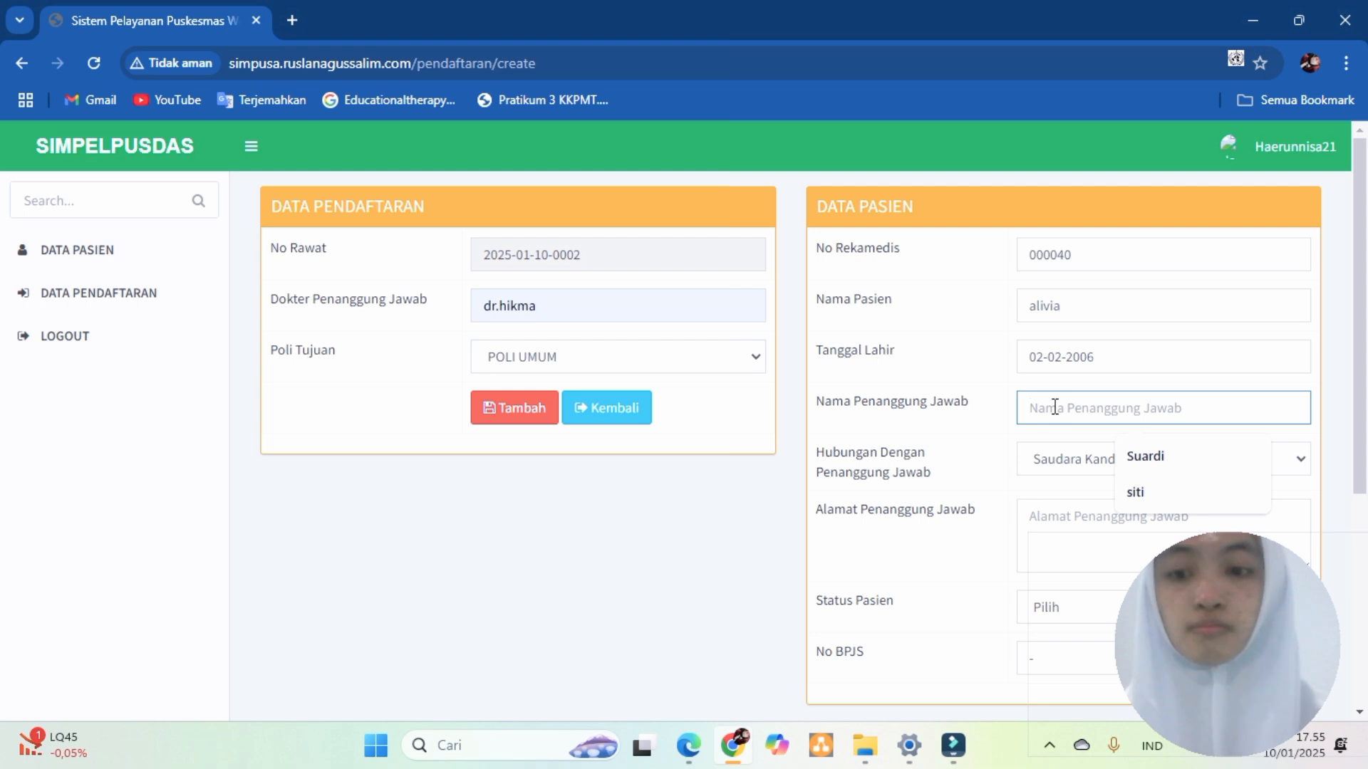
type("aminah")
left_click(1075, 527)
type("jl.pemuda")
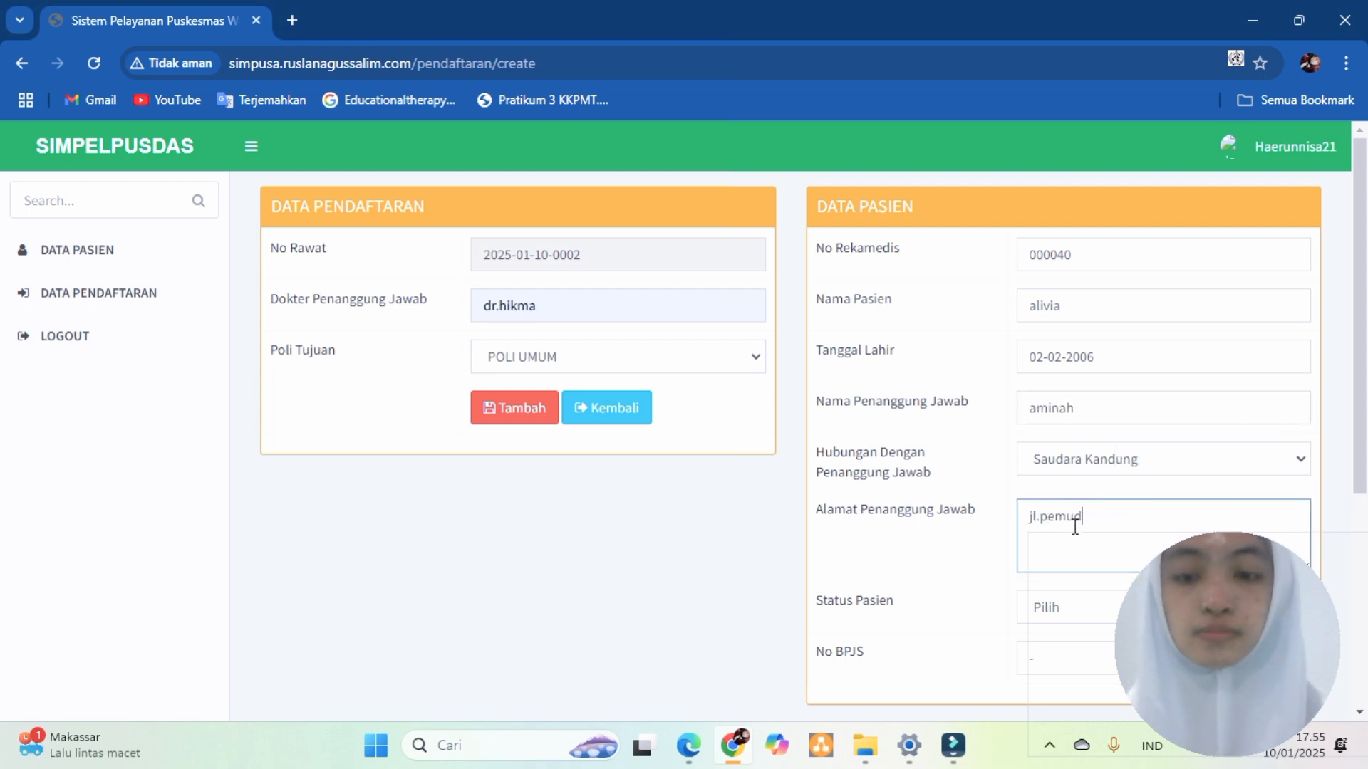
left_click(1045, 605)
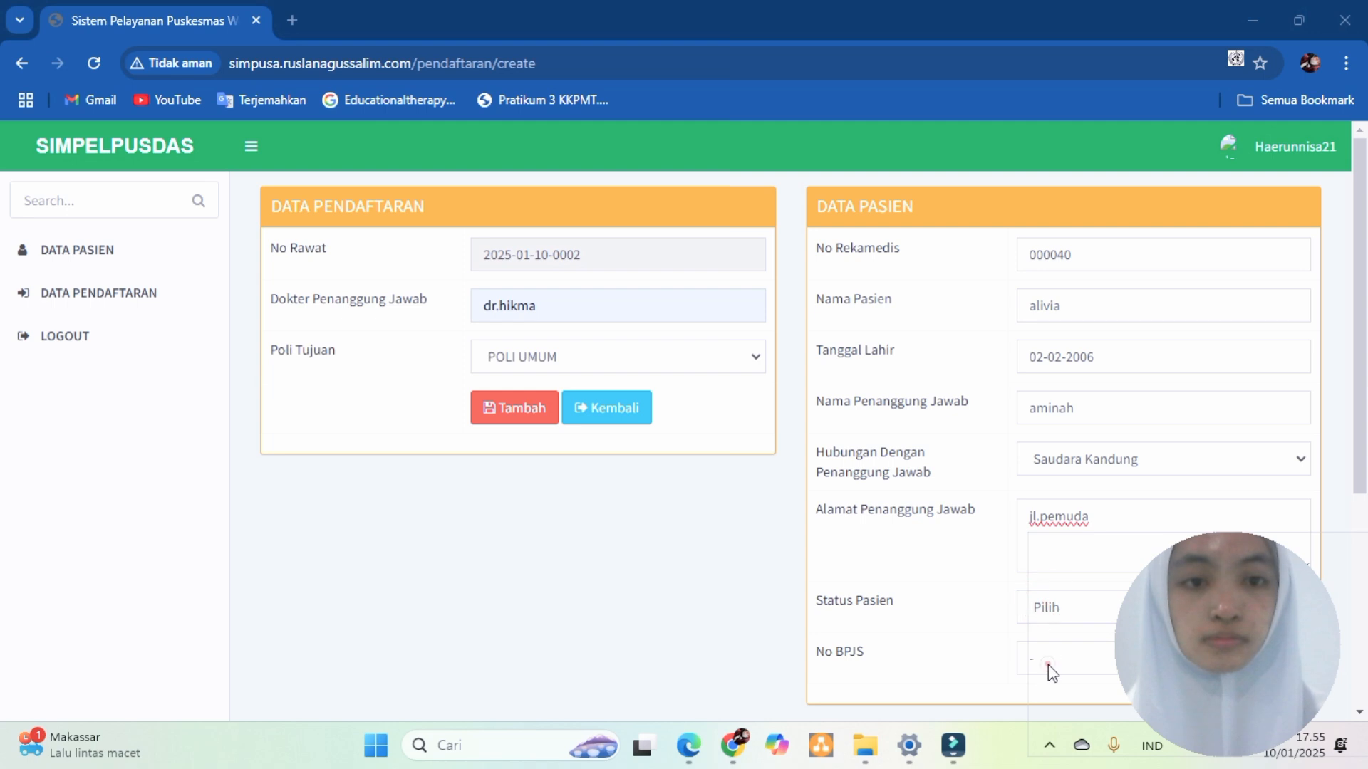
left_click(1048, 605)
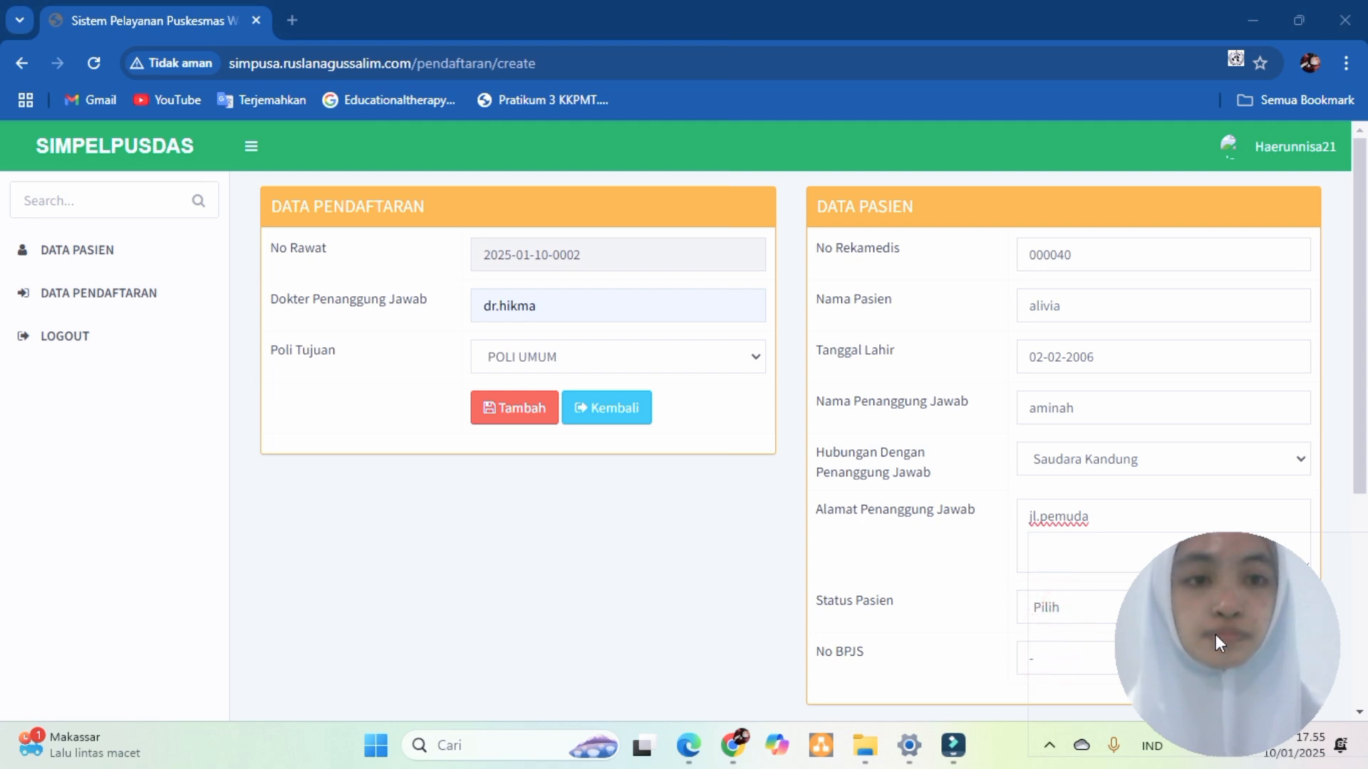
left_click(1299, 611)
left_click(1095, 704)
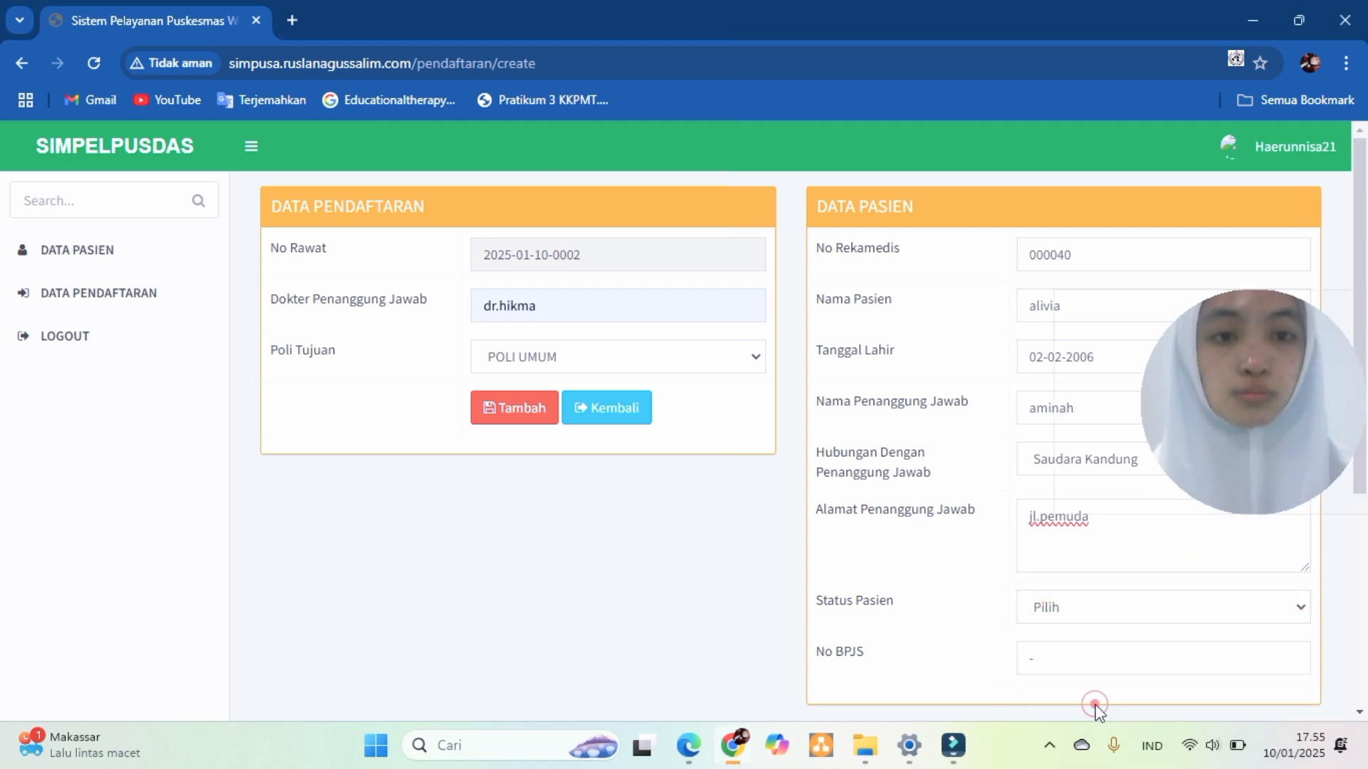
left_click(1299, 610)
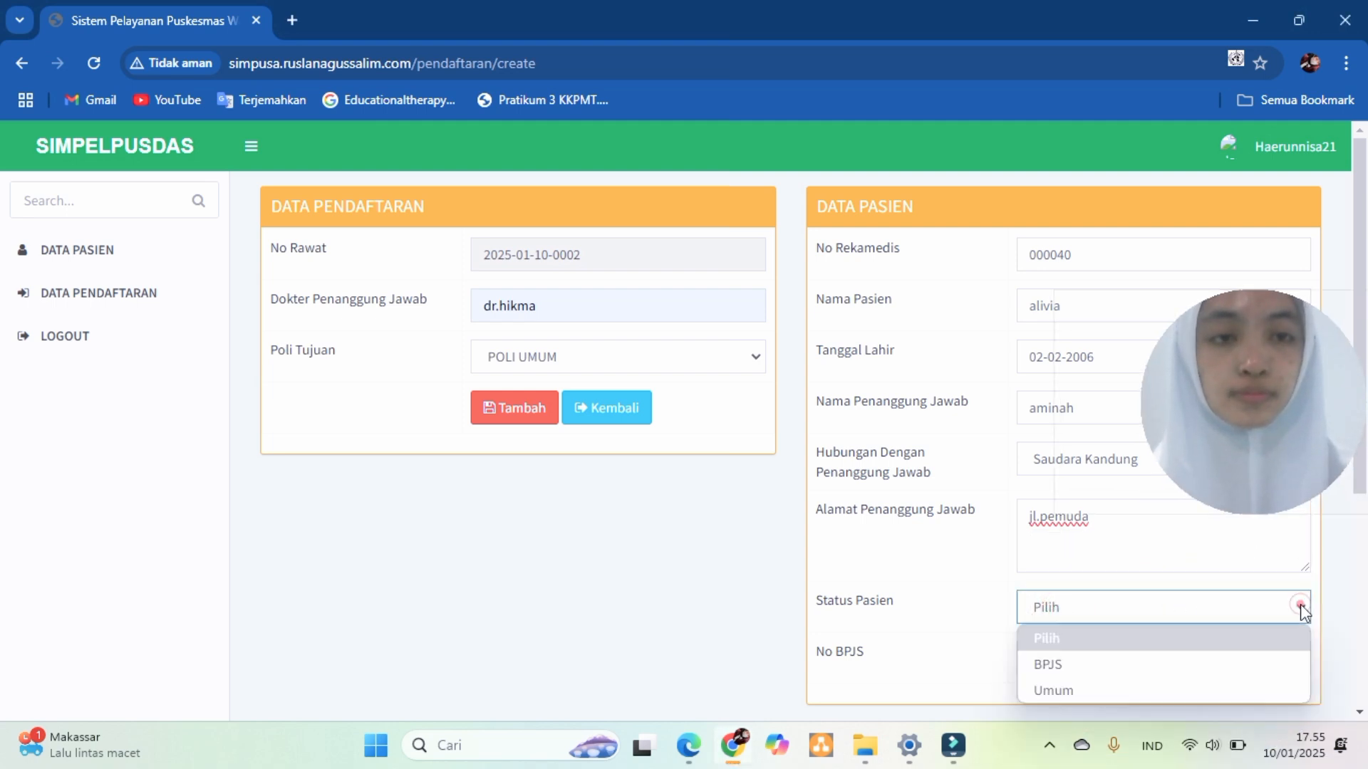
left_click(1058, 692)
left_click(508, 412)
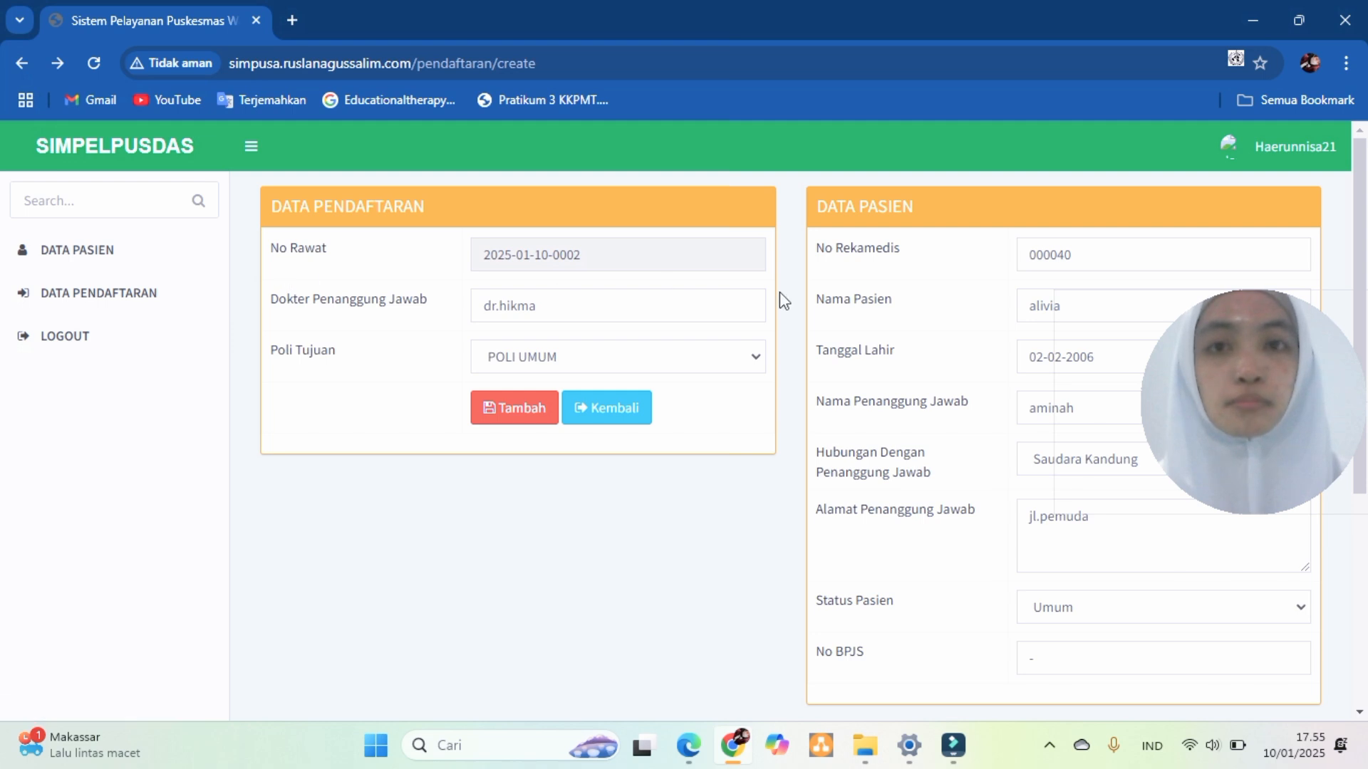
- Log out of the current account through the header's user menu
left_click(1282, 148)
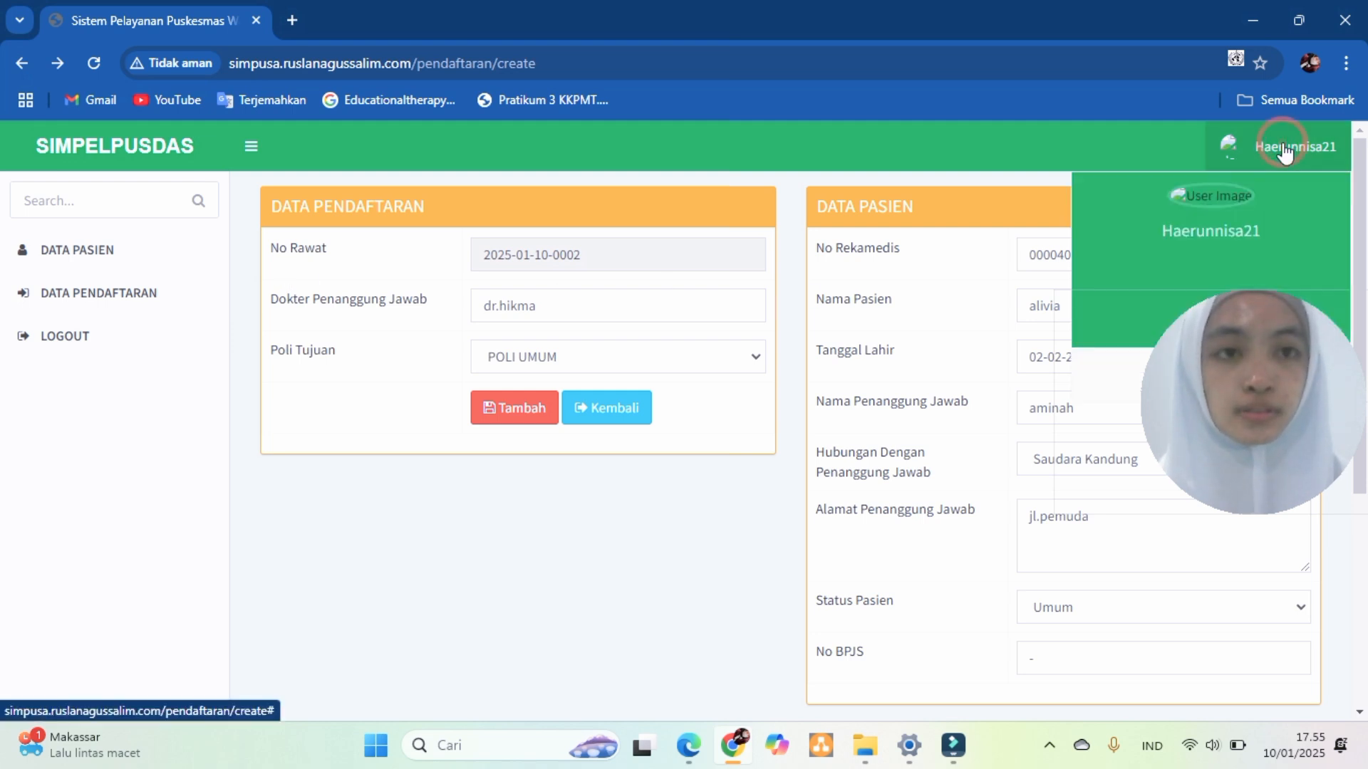
left_click(1275, 318)
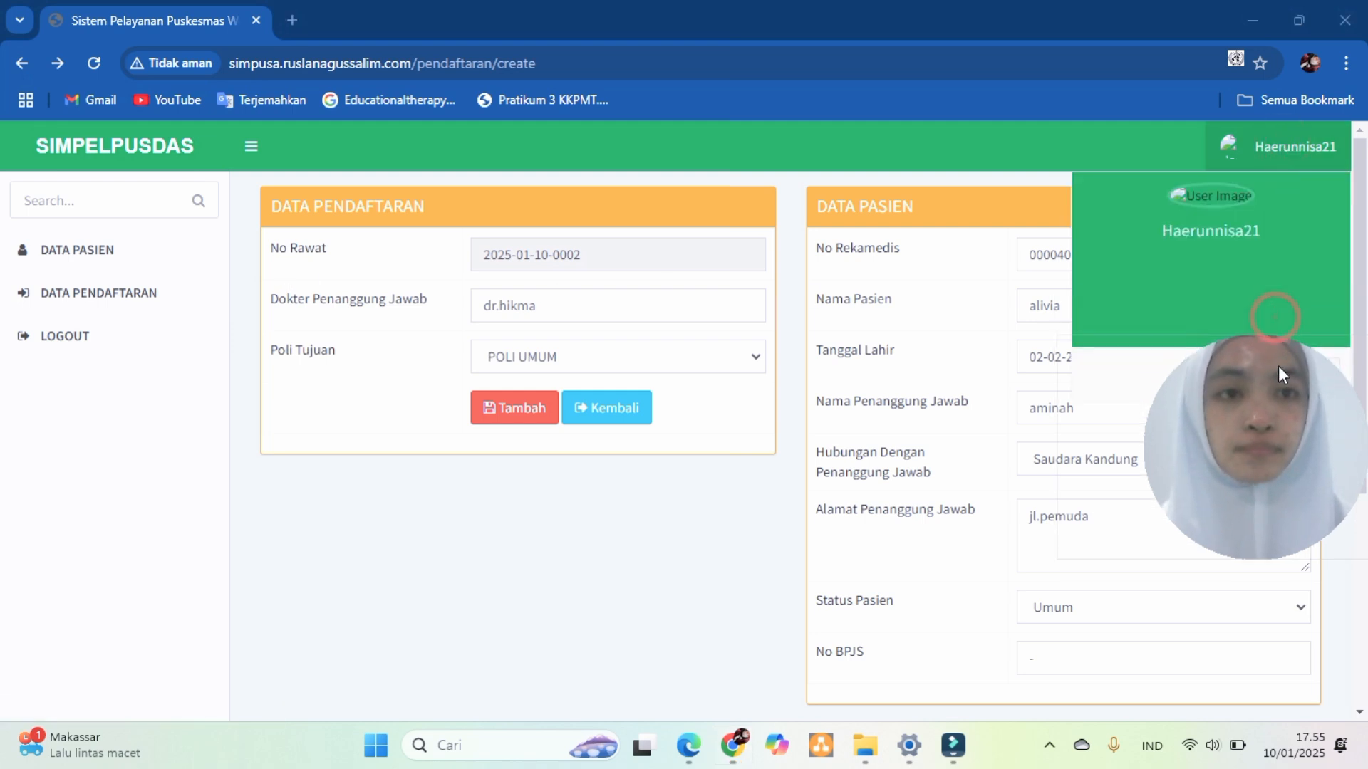
left_click_drag(1278, 365, 1267, 489)
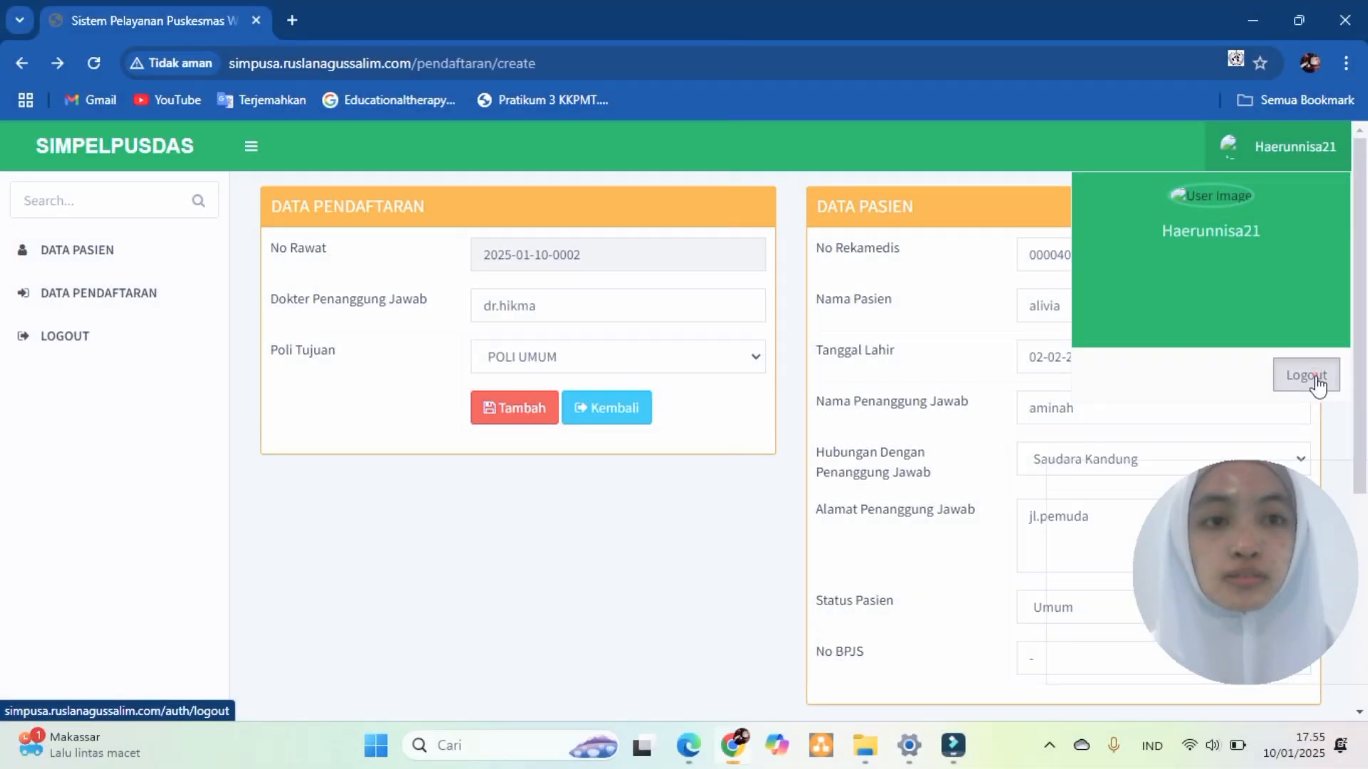
left_click(1315, 378)
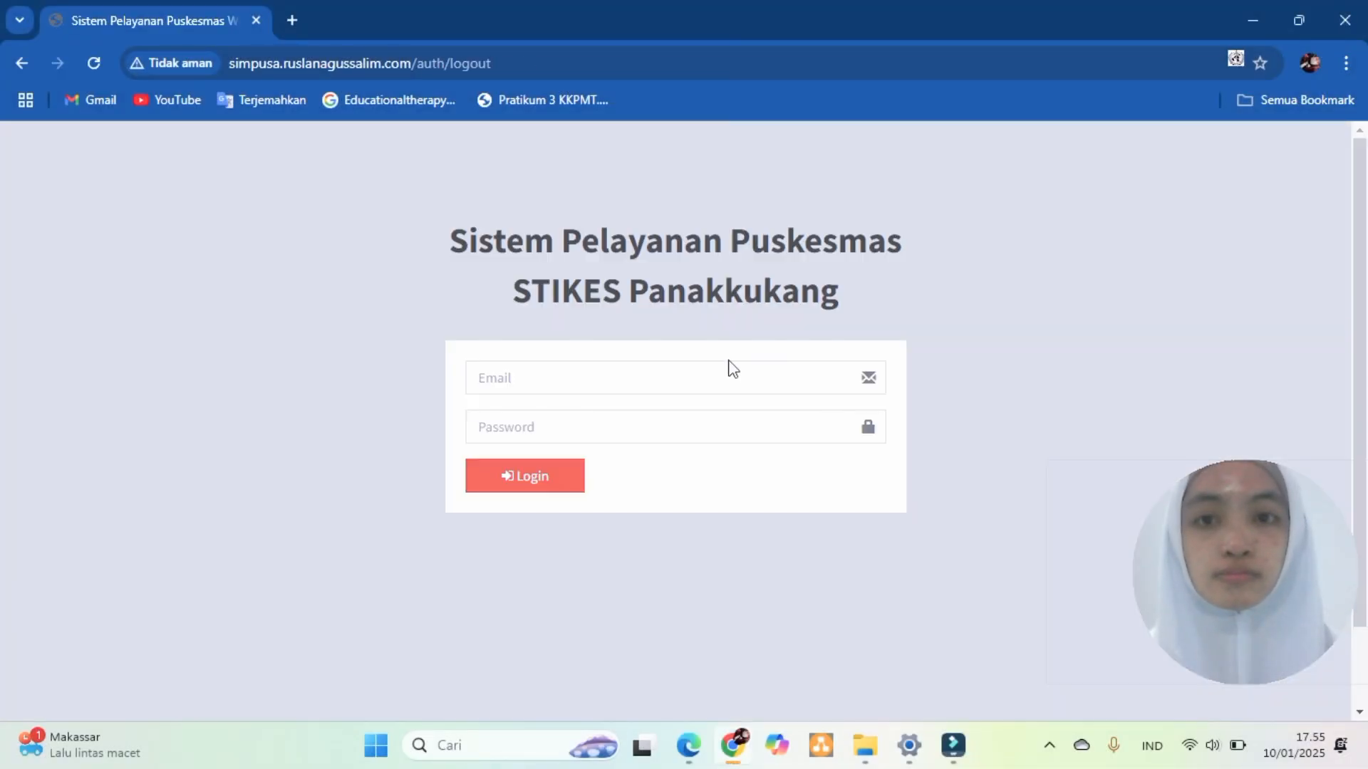
- Sign in with another account's e-mail and password, declining Chrome's save-password offer
left_click(550, 377)
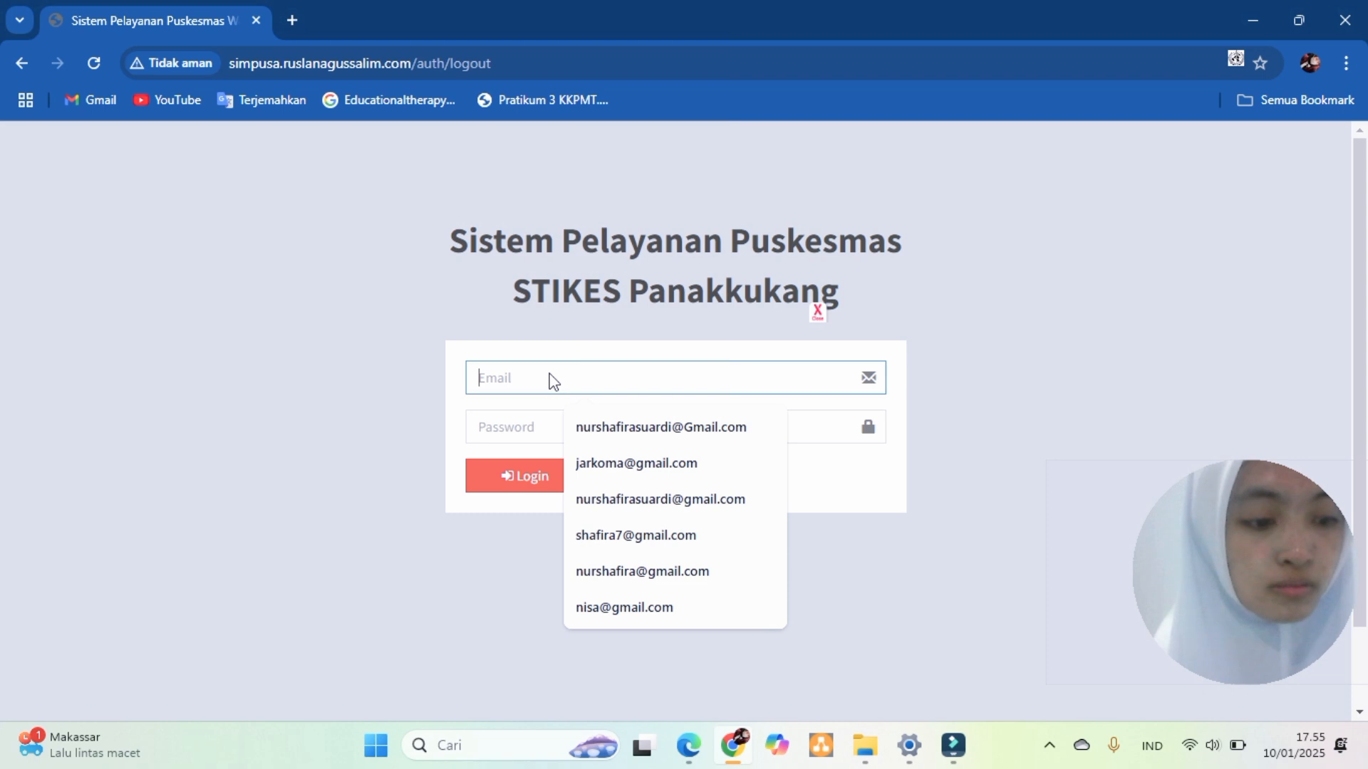
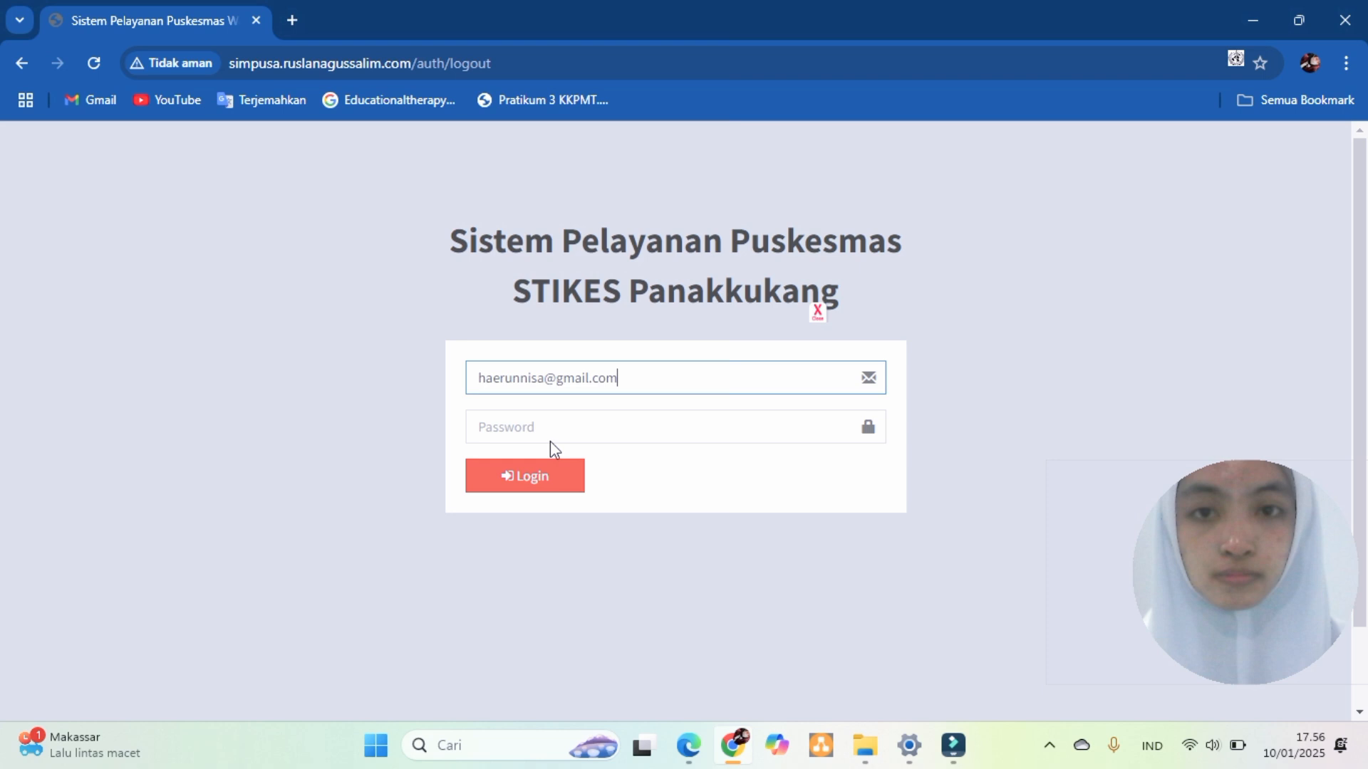
left_click(550, 442)
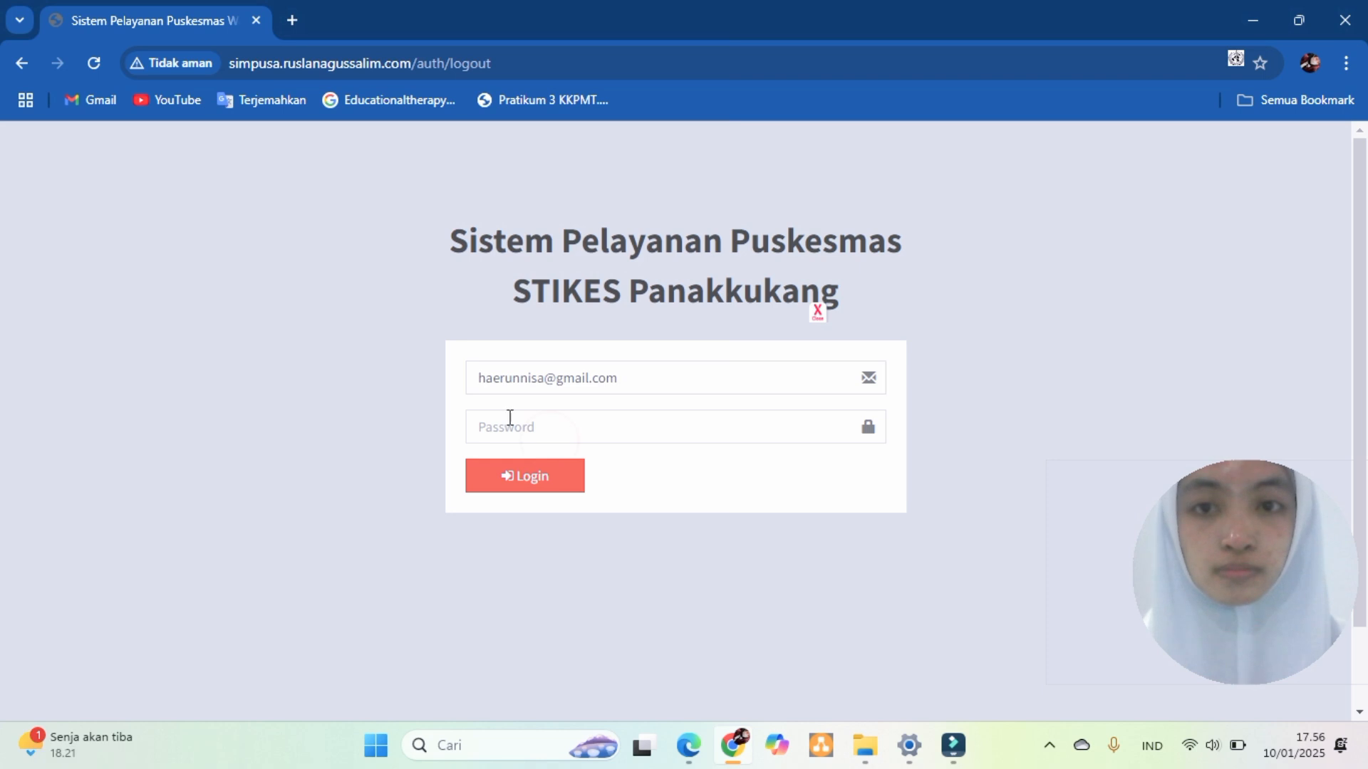
left_click(528, 485)
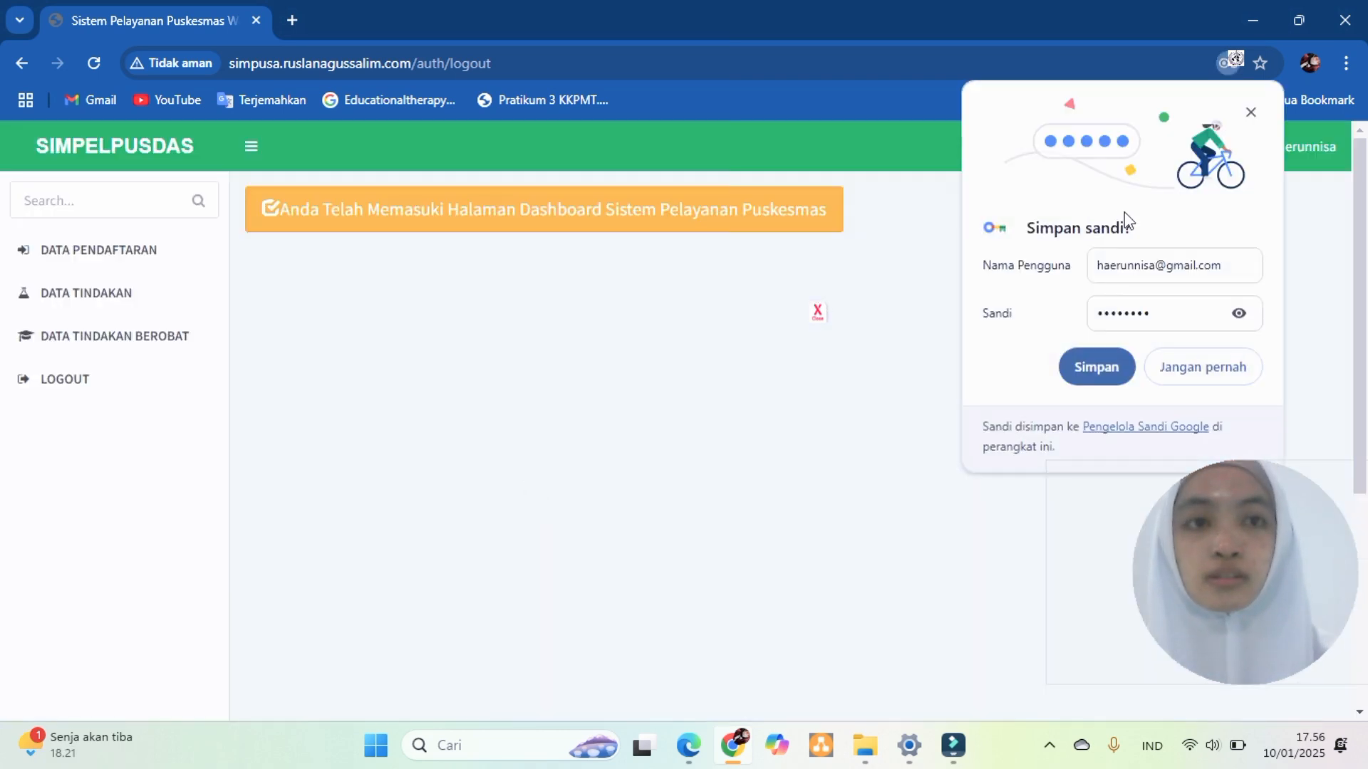
left_click(1252, 111)
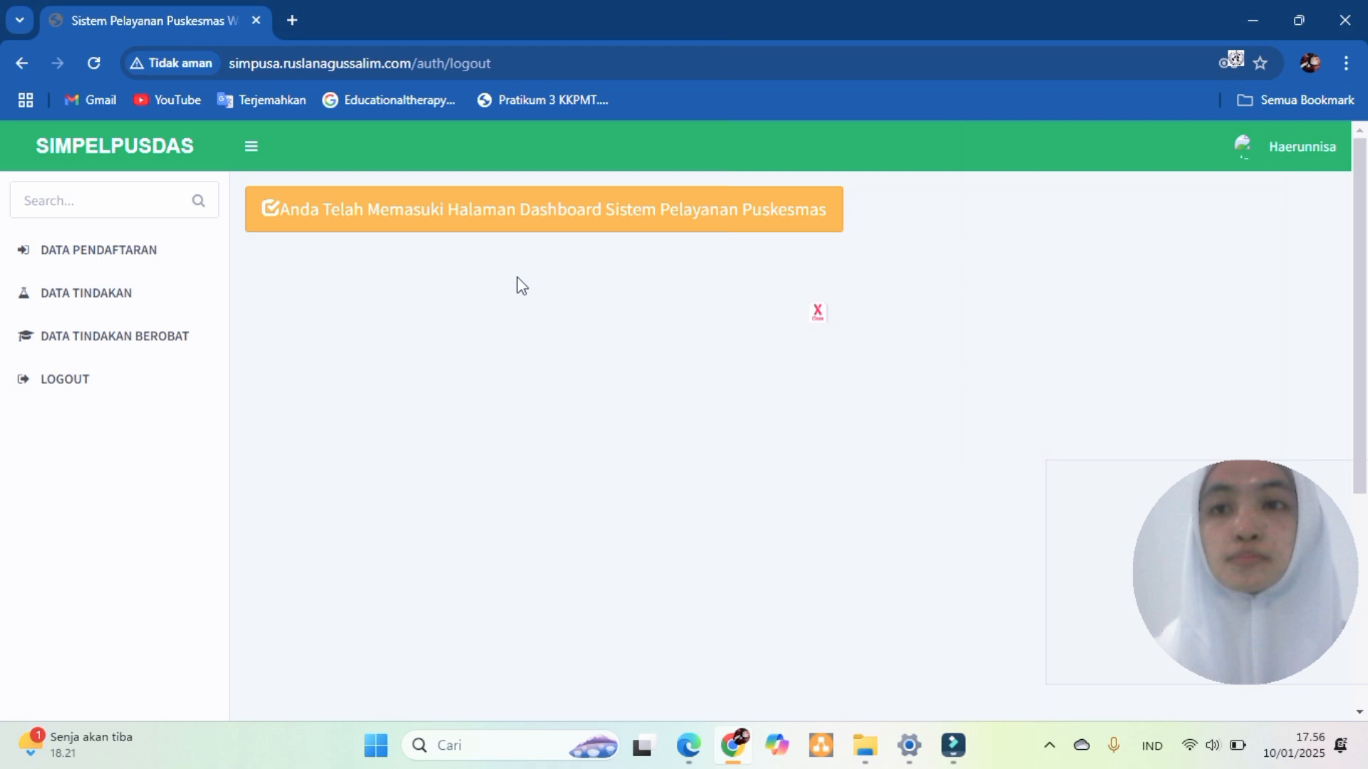
- Fill a new POLI UMUM registration for the new patient's record, accepting the suggested guardian name
left_click(134, 259)
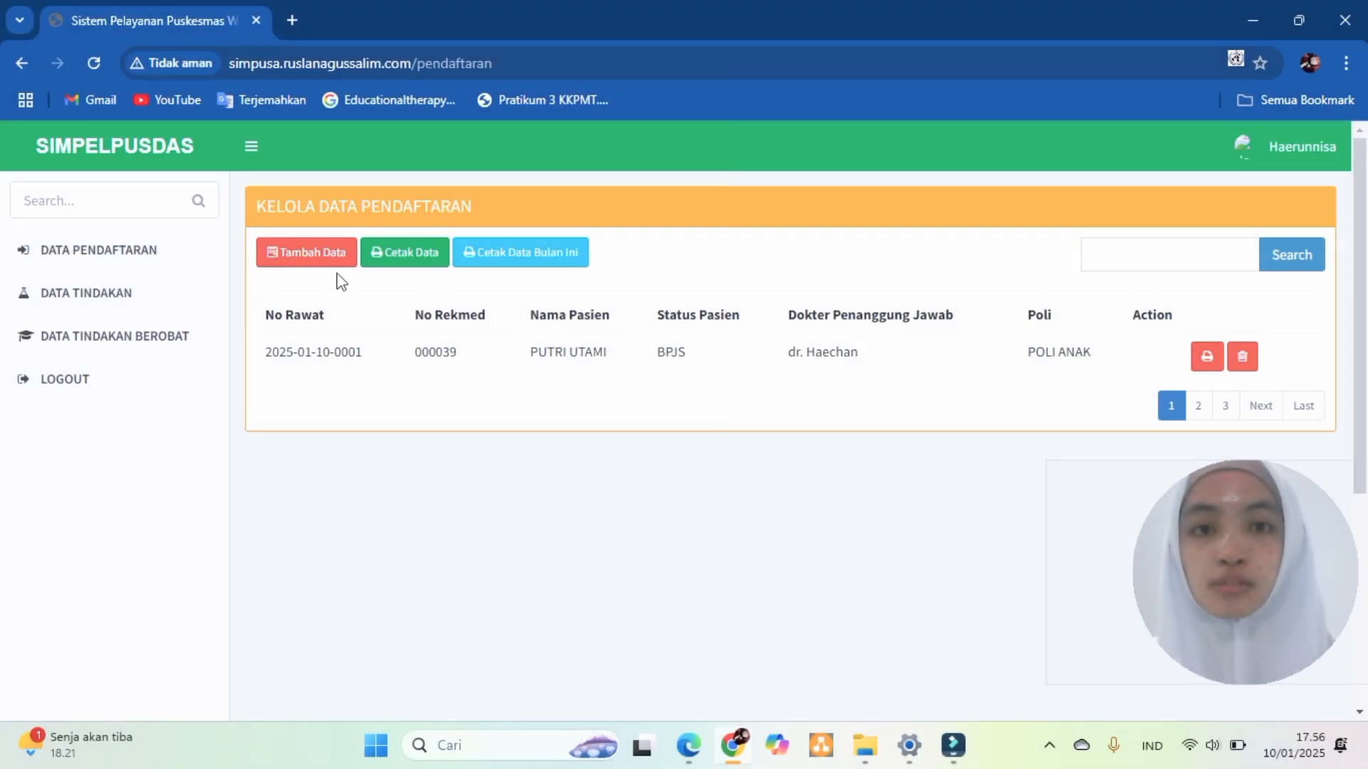
left_click(308, 254)
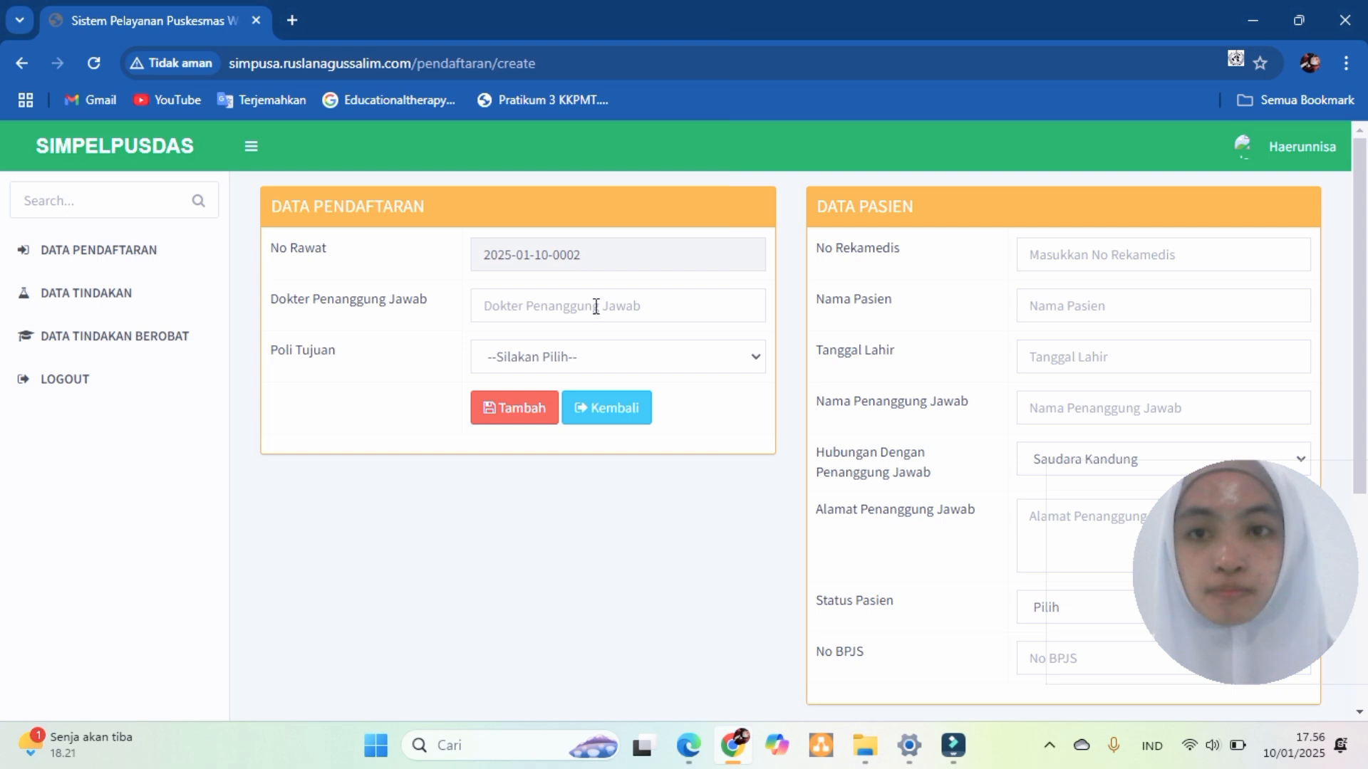
left_click(600, 359)
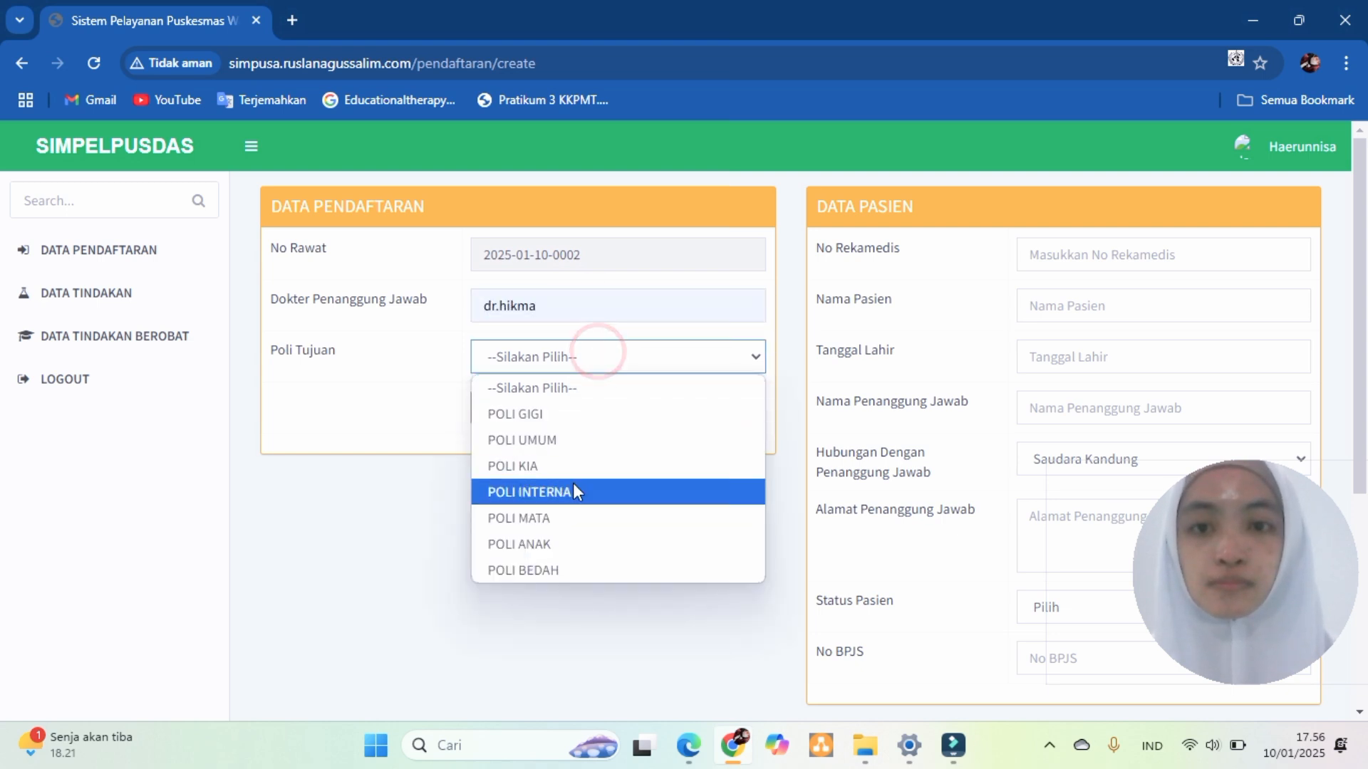
left_click(562, 441)
left_click(1060, 256)
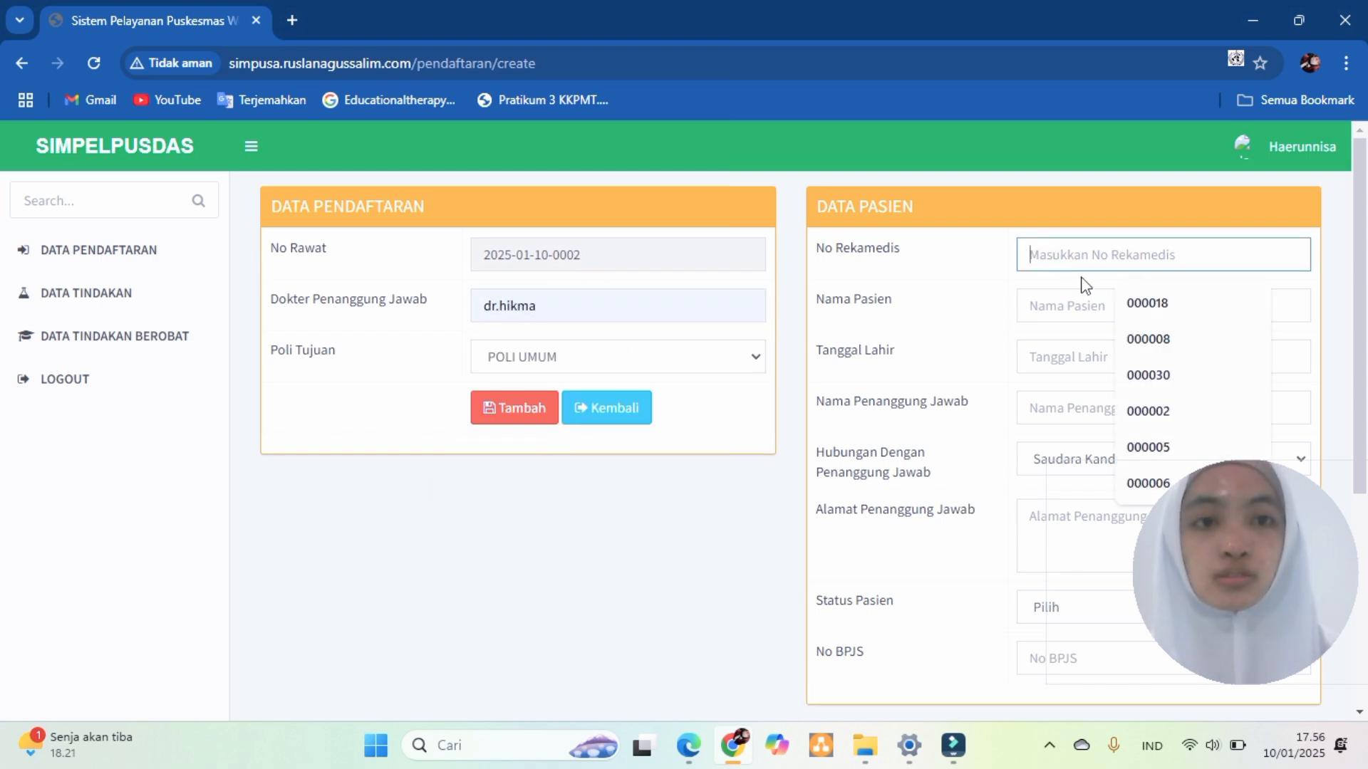
type("000040")
left_click(1072, 293)
left_click(1086, 413)
left_click(1122, 455)
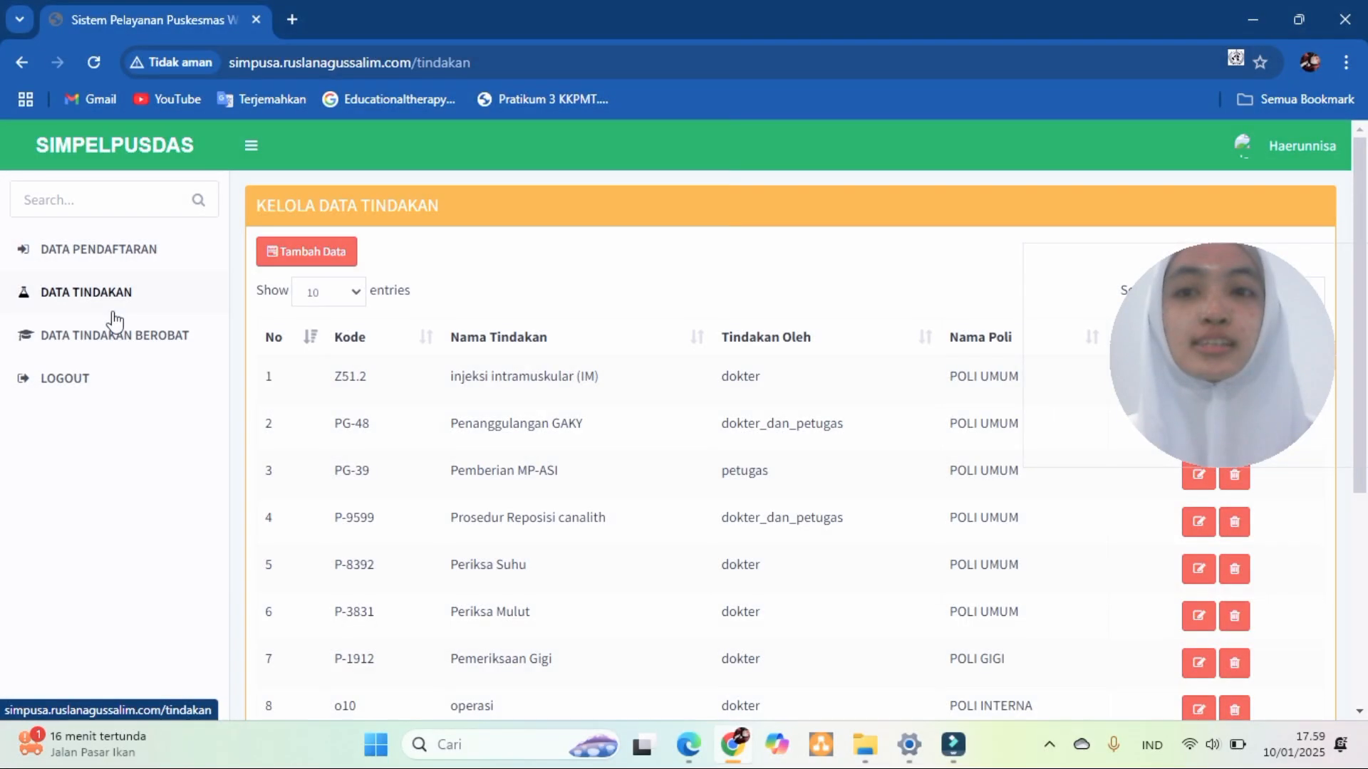
- Add tindakan 92.21 'terapi radiasi', performed by Dokter in POLI UMUM
left_click(307, 255)
left_click(484, 257)
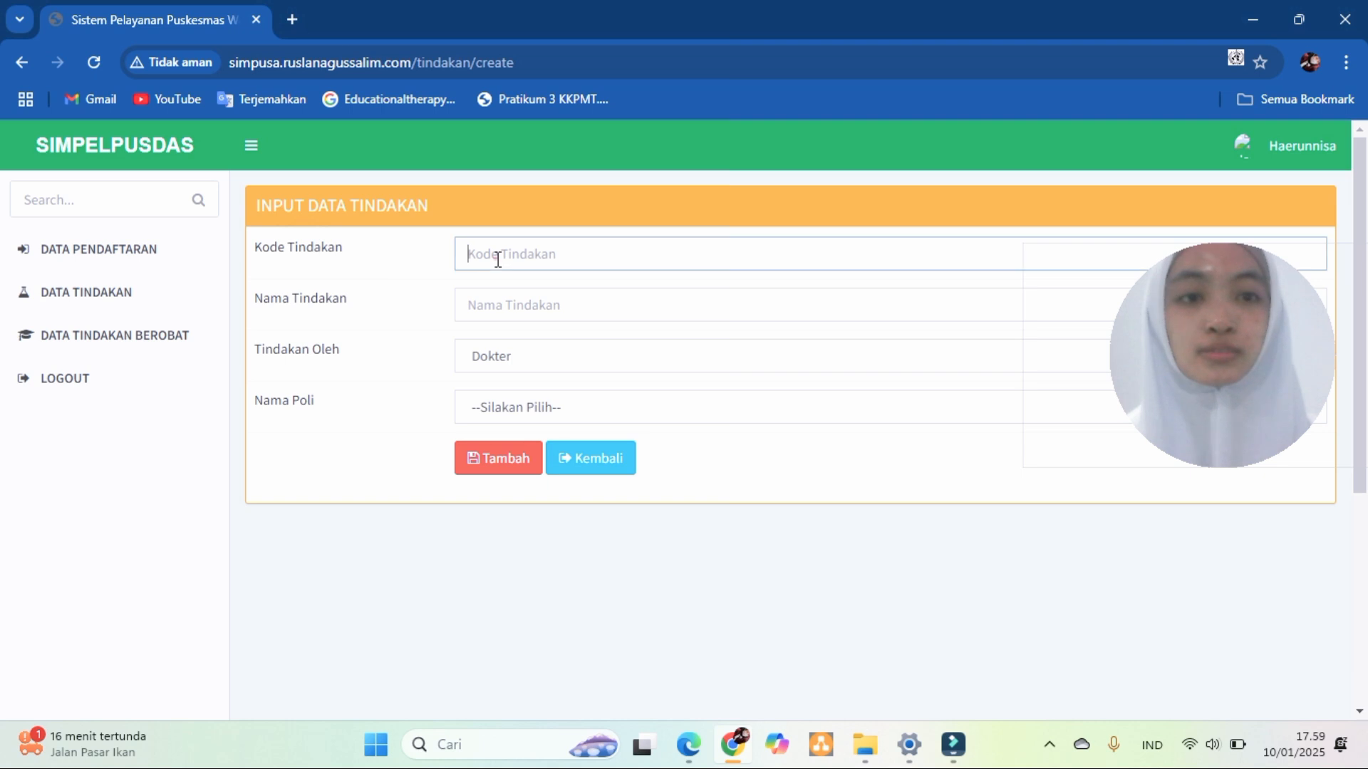
type("92.21")
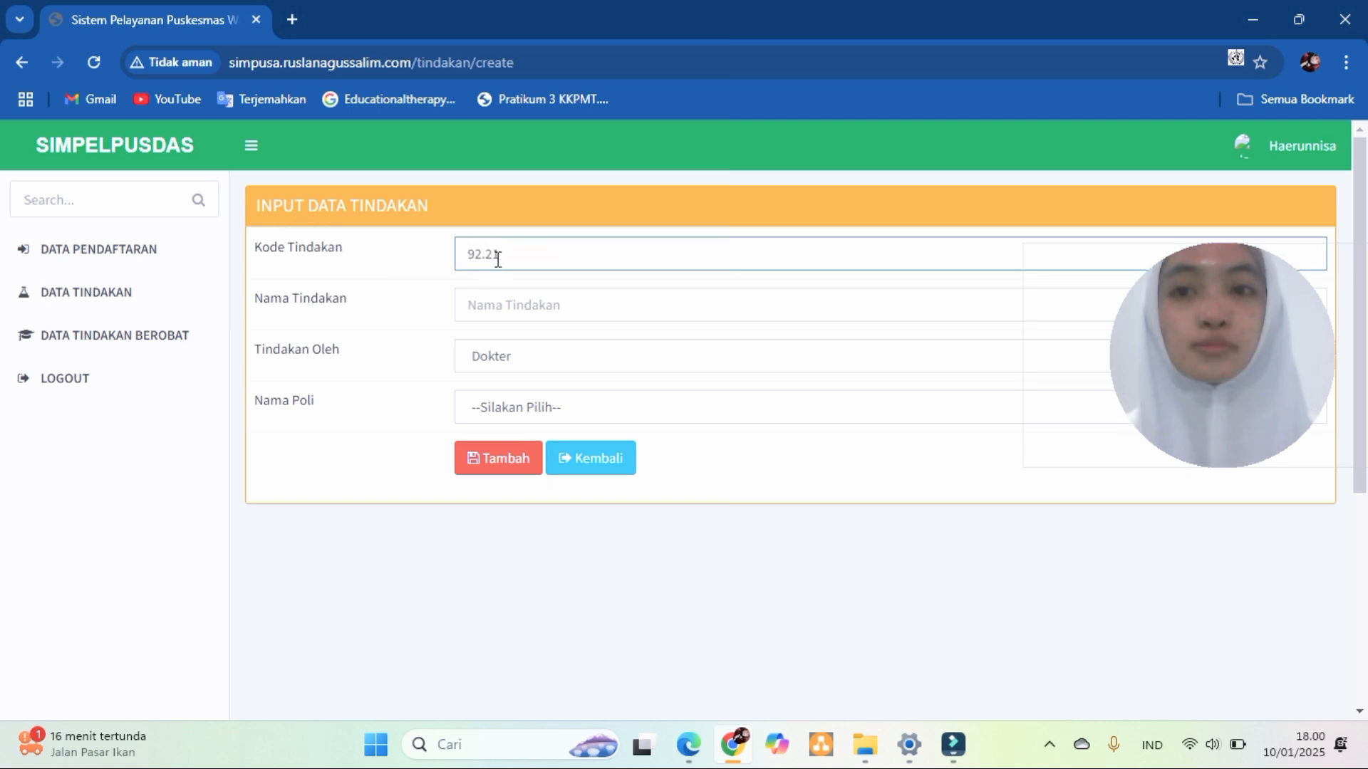
left_click(508, 313)
type("terapi radiasi")
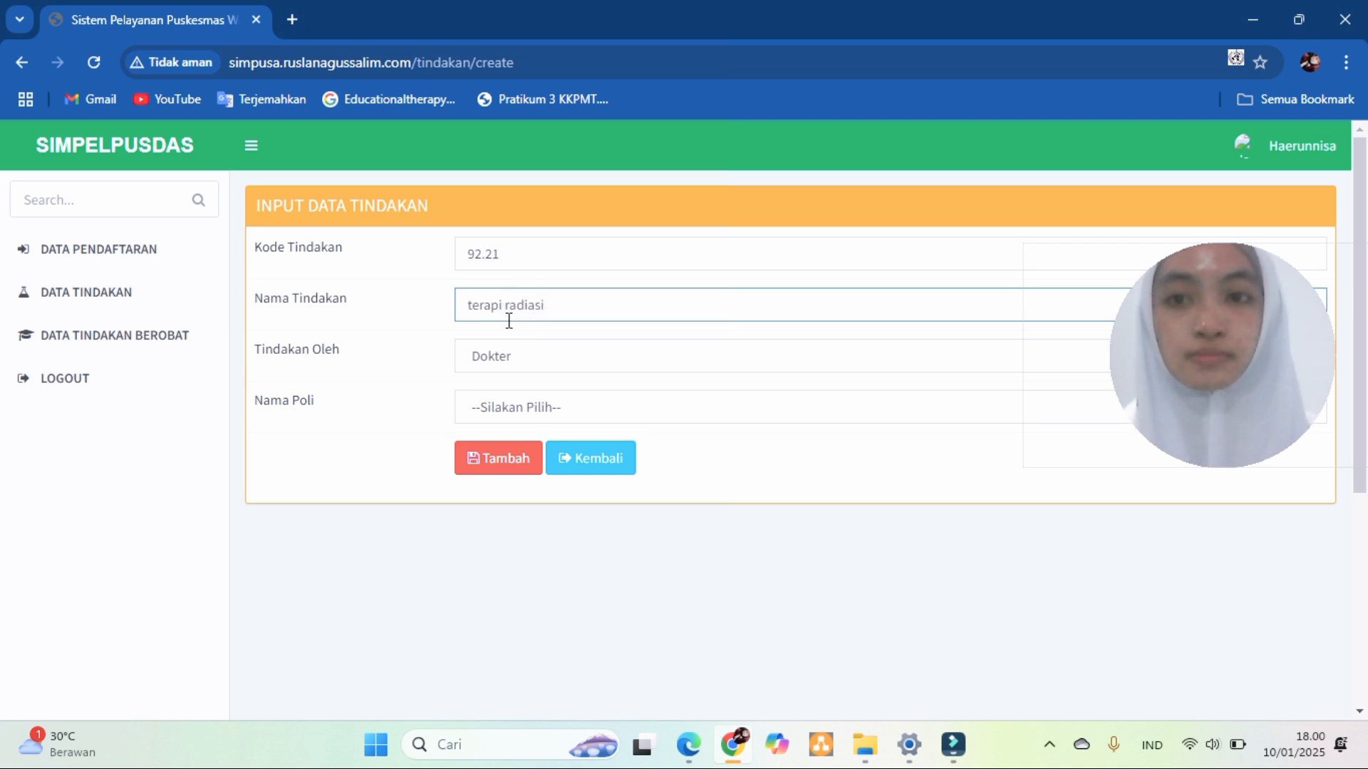
left_click(517, 361)
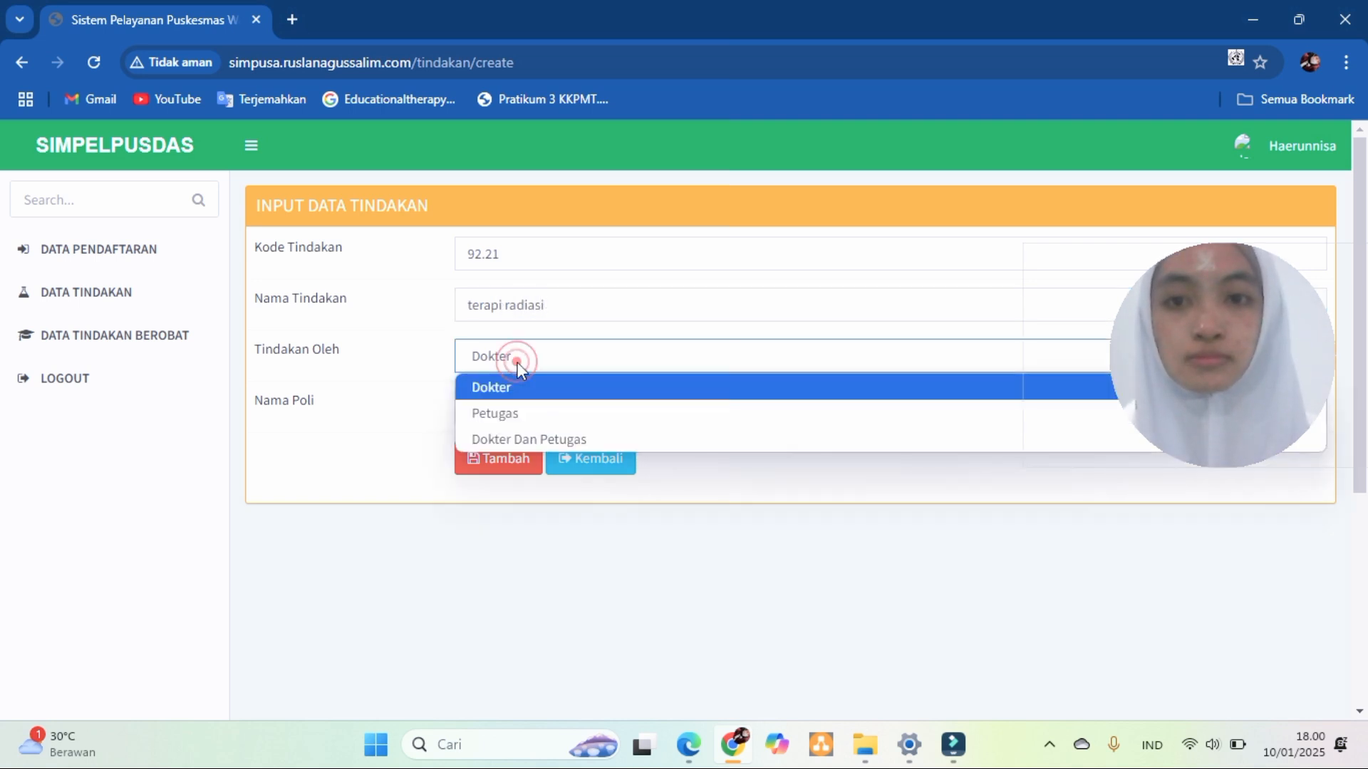
left_click(526, 413)
left_click(513, 356)
left_click(510, 387)
left_click(507, 406)
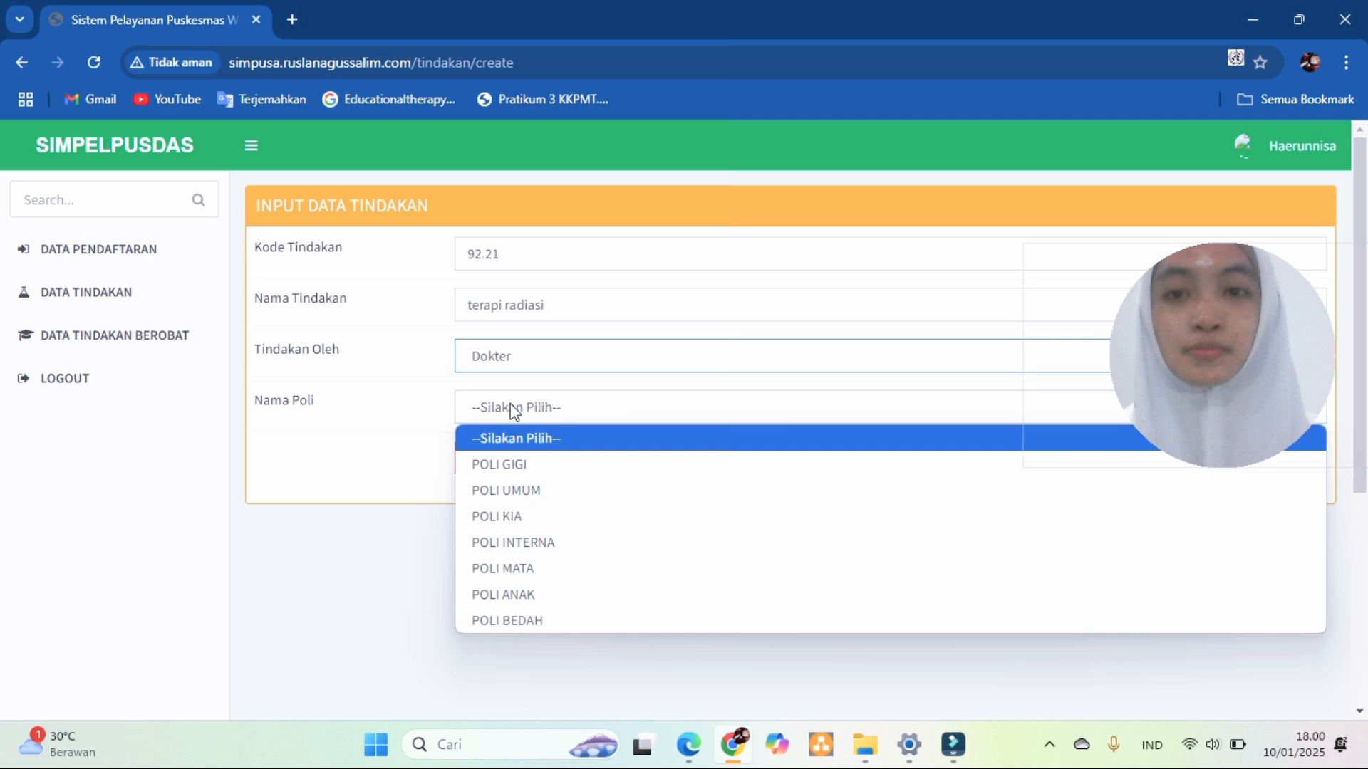
left_click(523, 489)
left_click(515, 470)
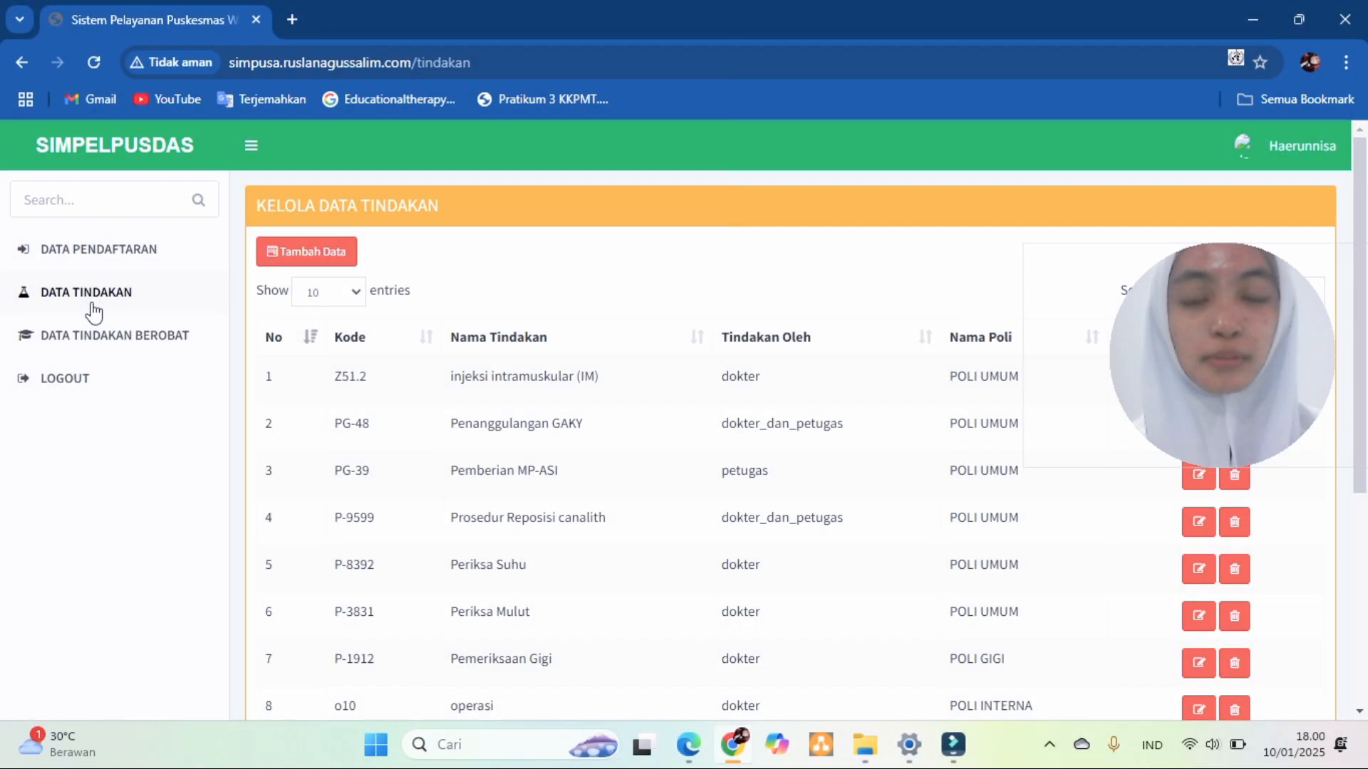
- Review the Data Tindakan Berobat records, then log out
left_click(104, 337)
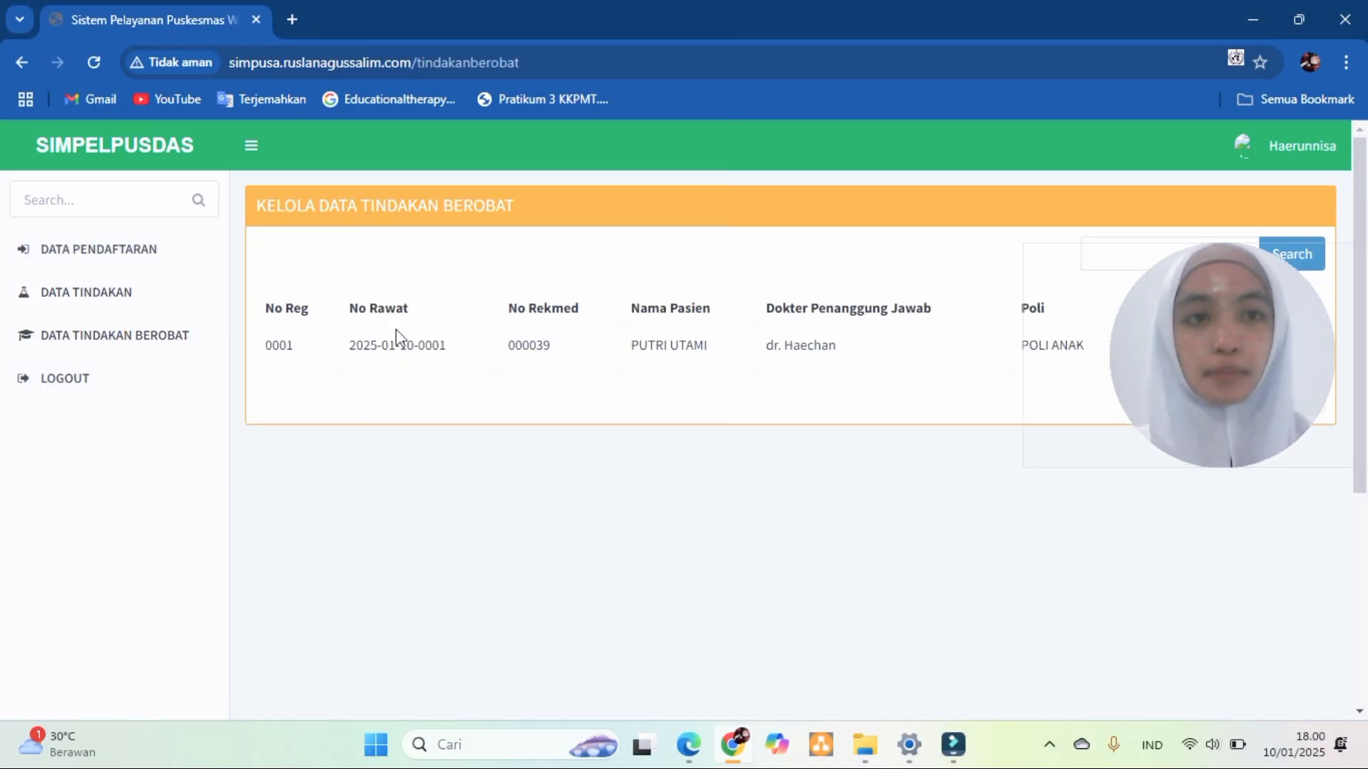
left_click(1308, 155)
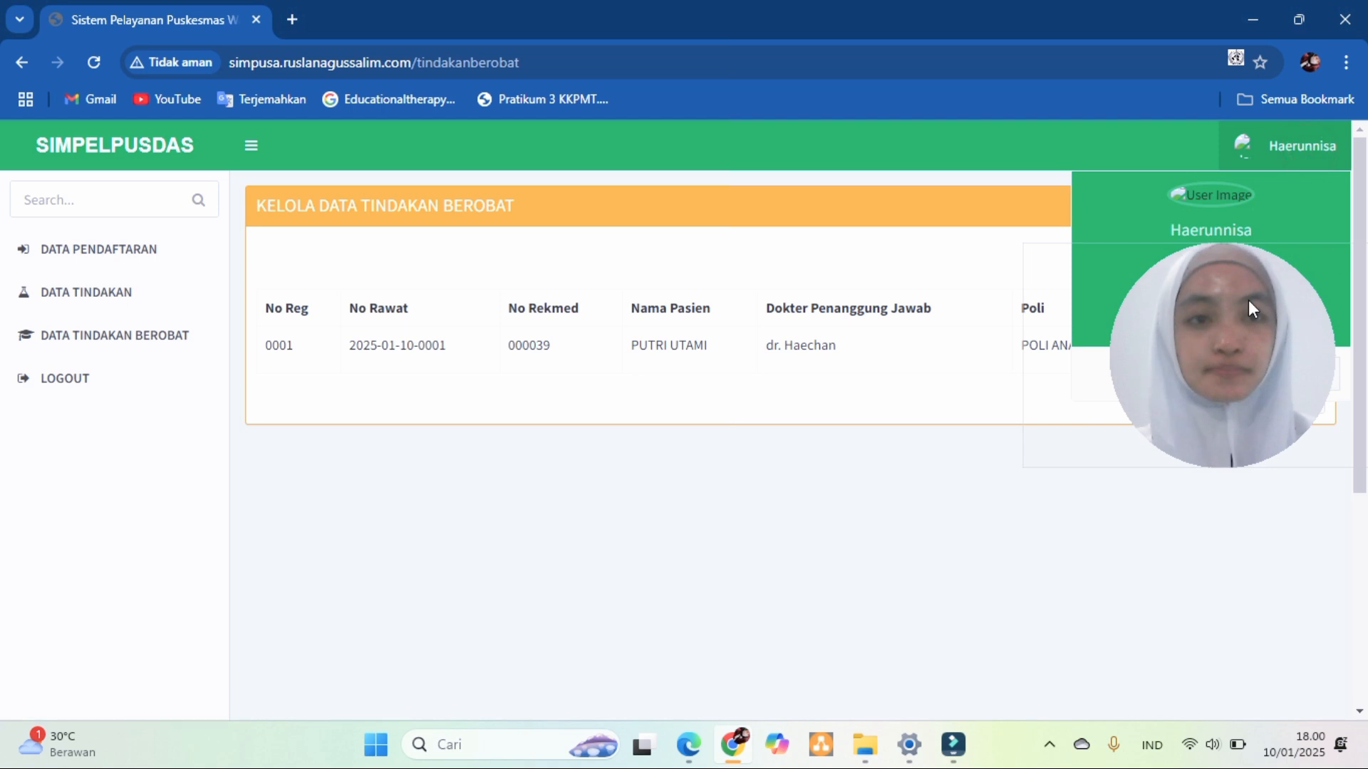
left_click(1306, 375)
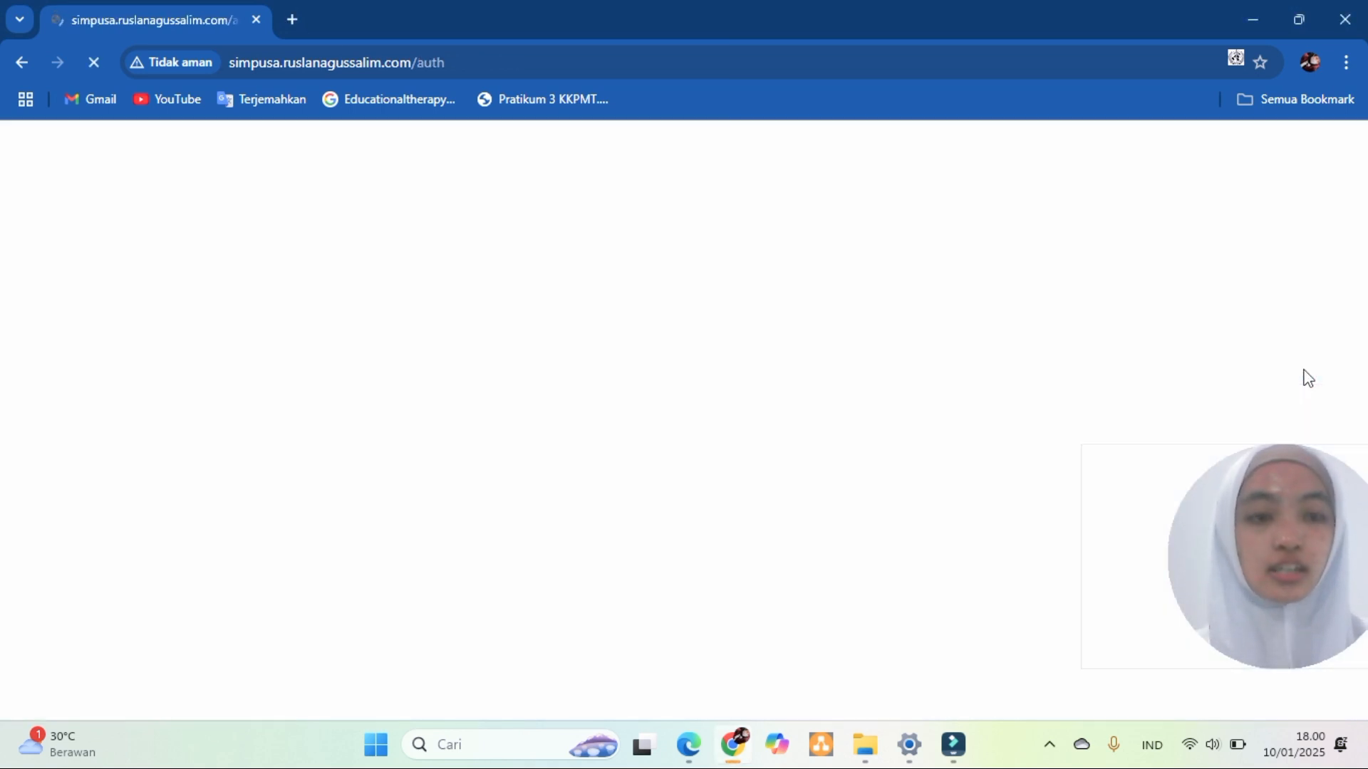
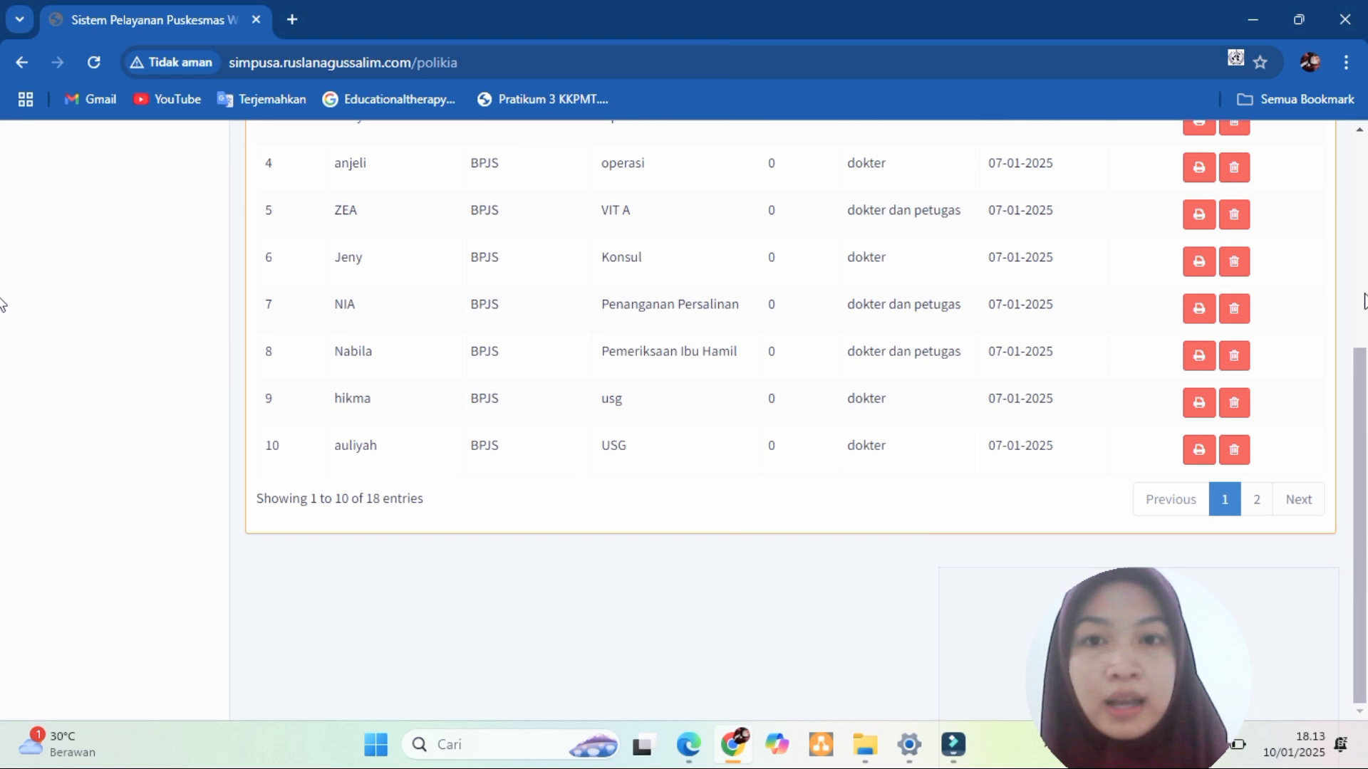
- Start a new Kesehatan Ibu Anak record with the patient's name and the suggested BPJS number
scroll(4, 253, "up", 5)
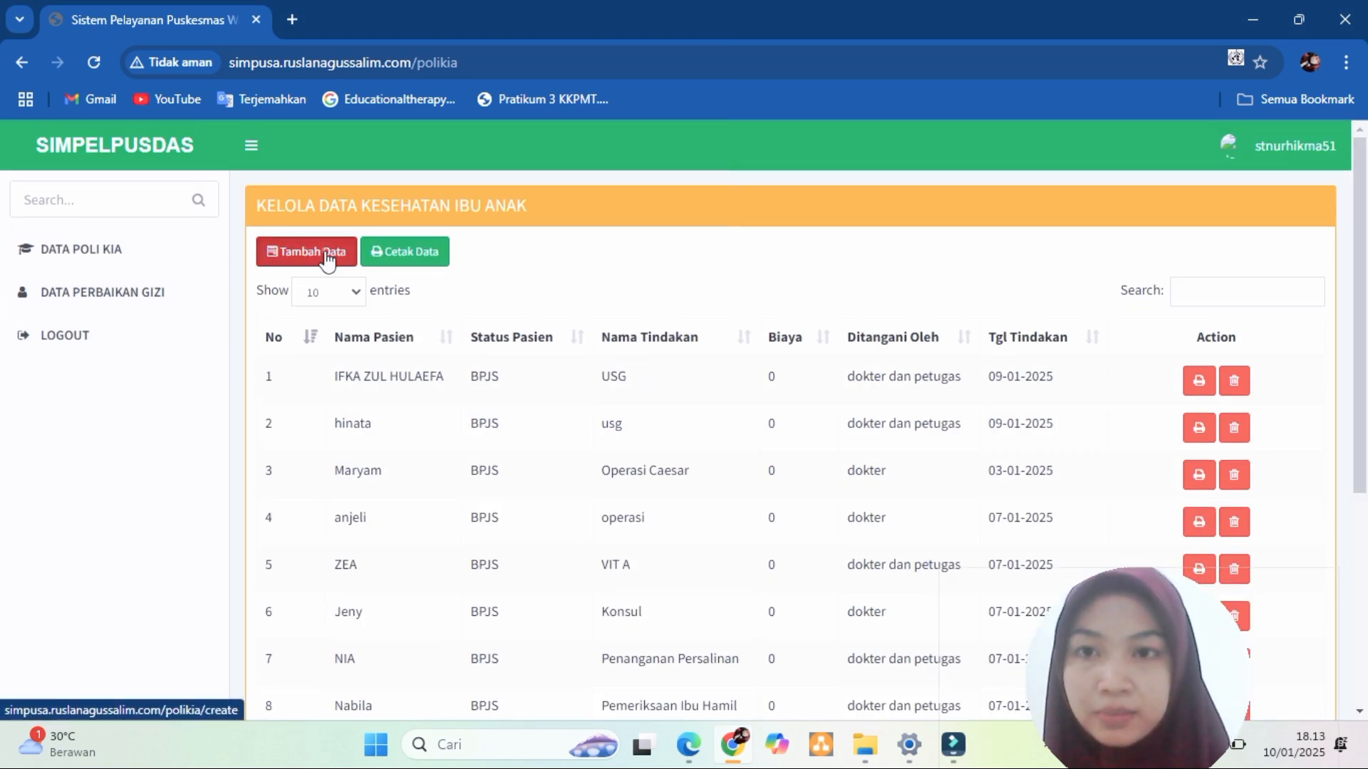
left_click(305, 251)
key("BackSpace")
key("BackSpace")
key("BackSpace")
key("BackSpace")
key("BackSpace")
key("BackSpace")
key("BackSpace")
key("BackSpace")
key("BackSpace")
key("BackSpace")
key("BackSpace")
type("hikma")
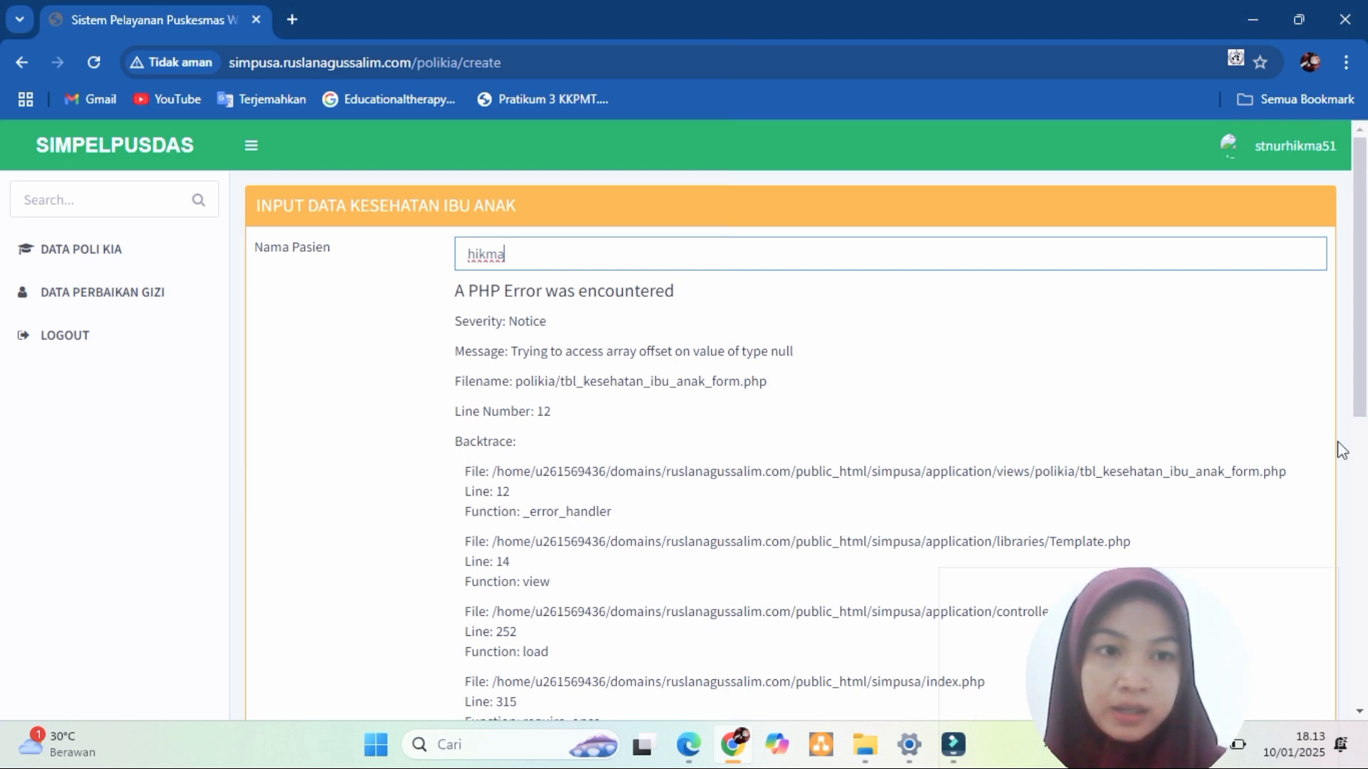
left_click(1362, 431)
left_click(609, 269)
left_click(611, 361)
- Enter treatment 'pemeriksaan kehamilan', handled by Dokter, status BPJS, and save the record
left_click(543, 322)
left_click(555, 404)
left_click(526, 373)
type("p")
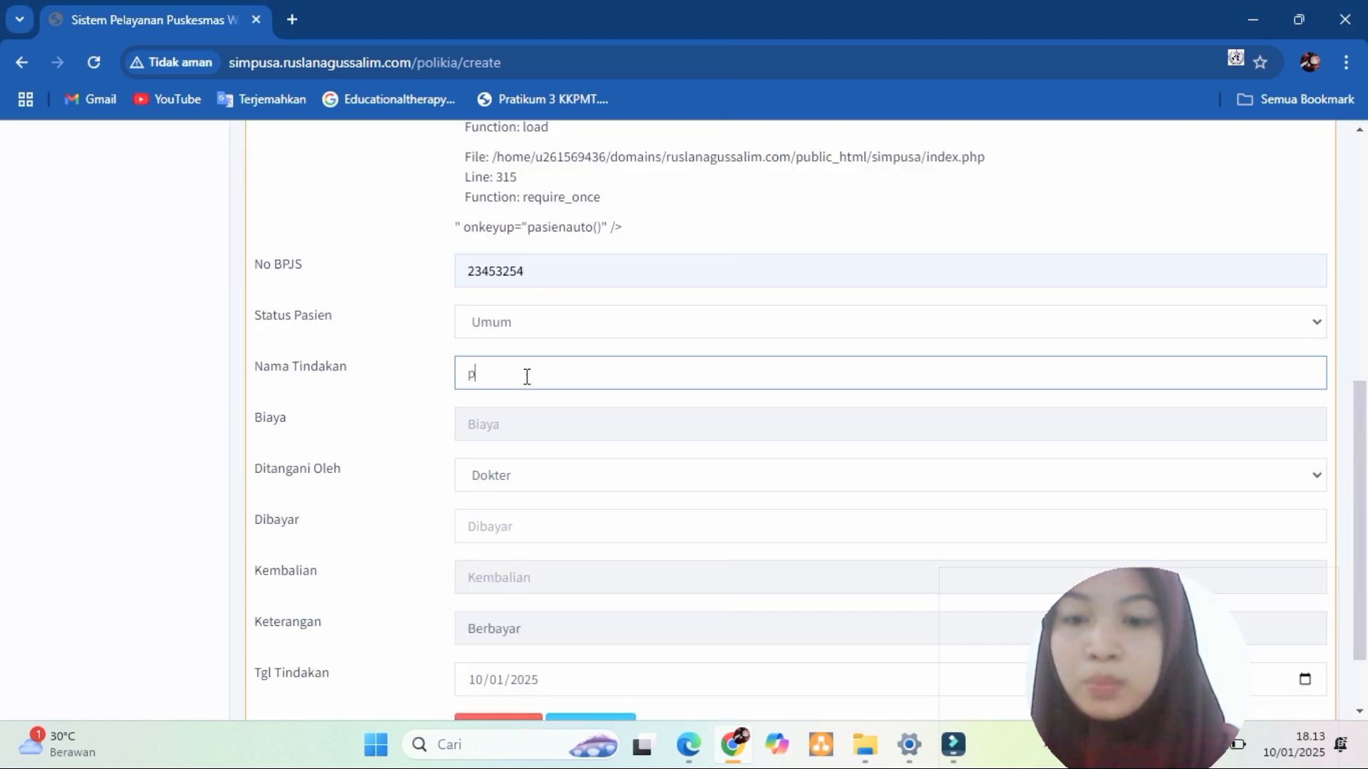
type("emeriksaan kehamilan")
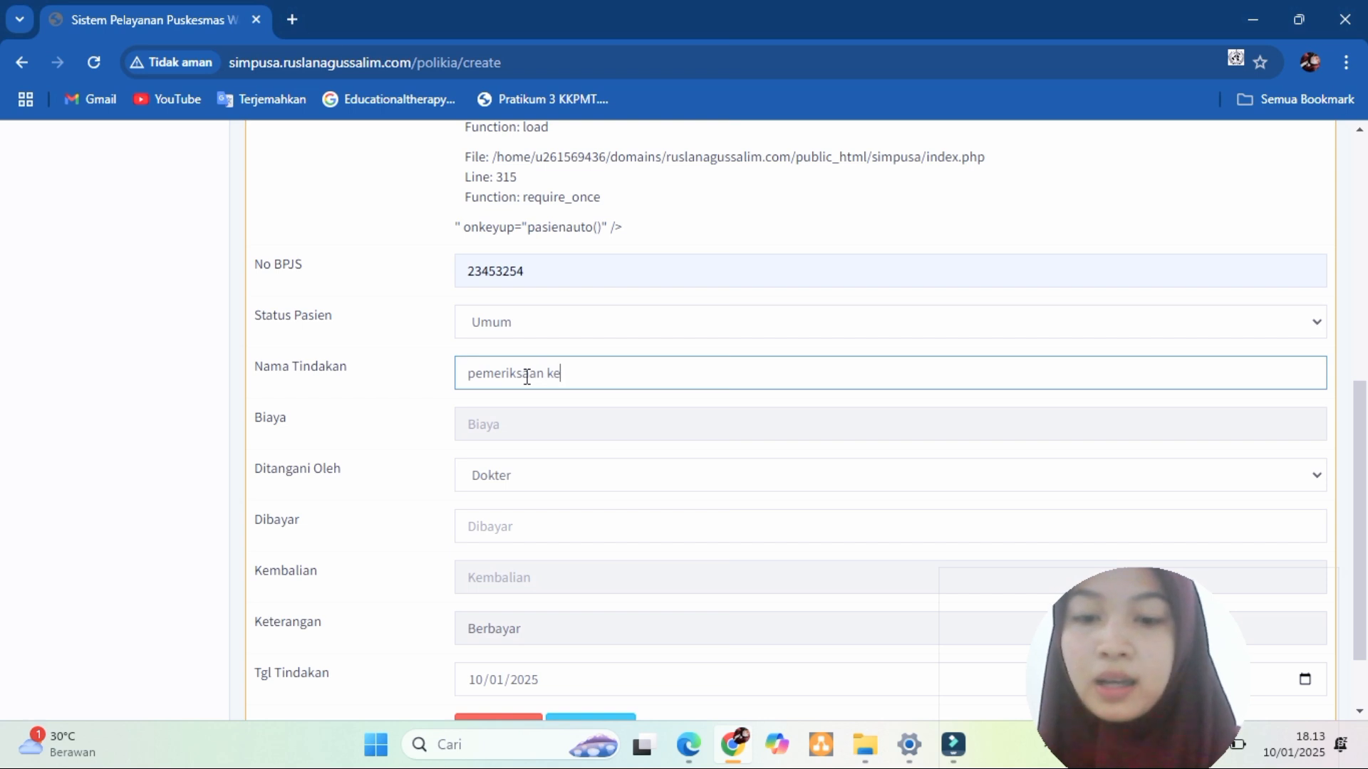
left_click(523, 472)
left_click(523, 502)
left_click(530, 578)
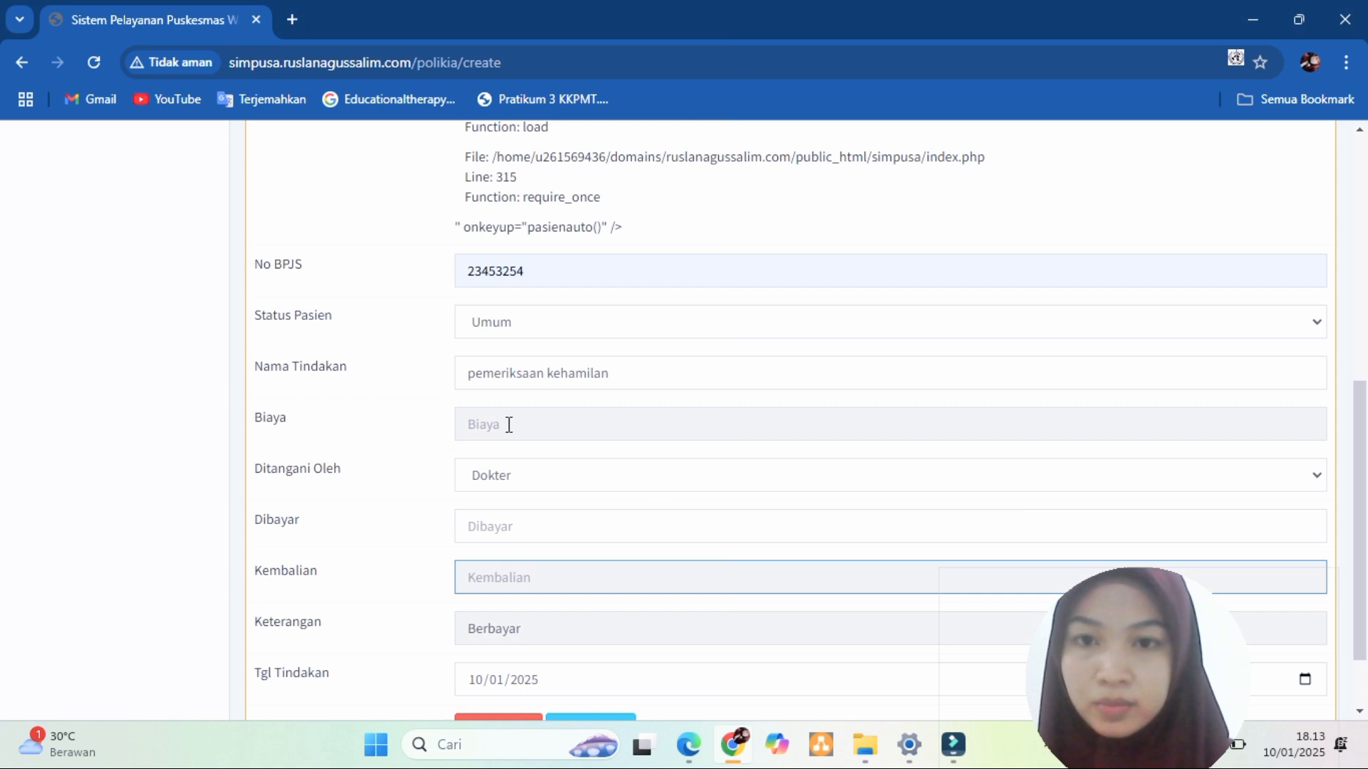
left_click(535, 325)
left_click(536, 383)
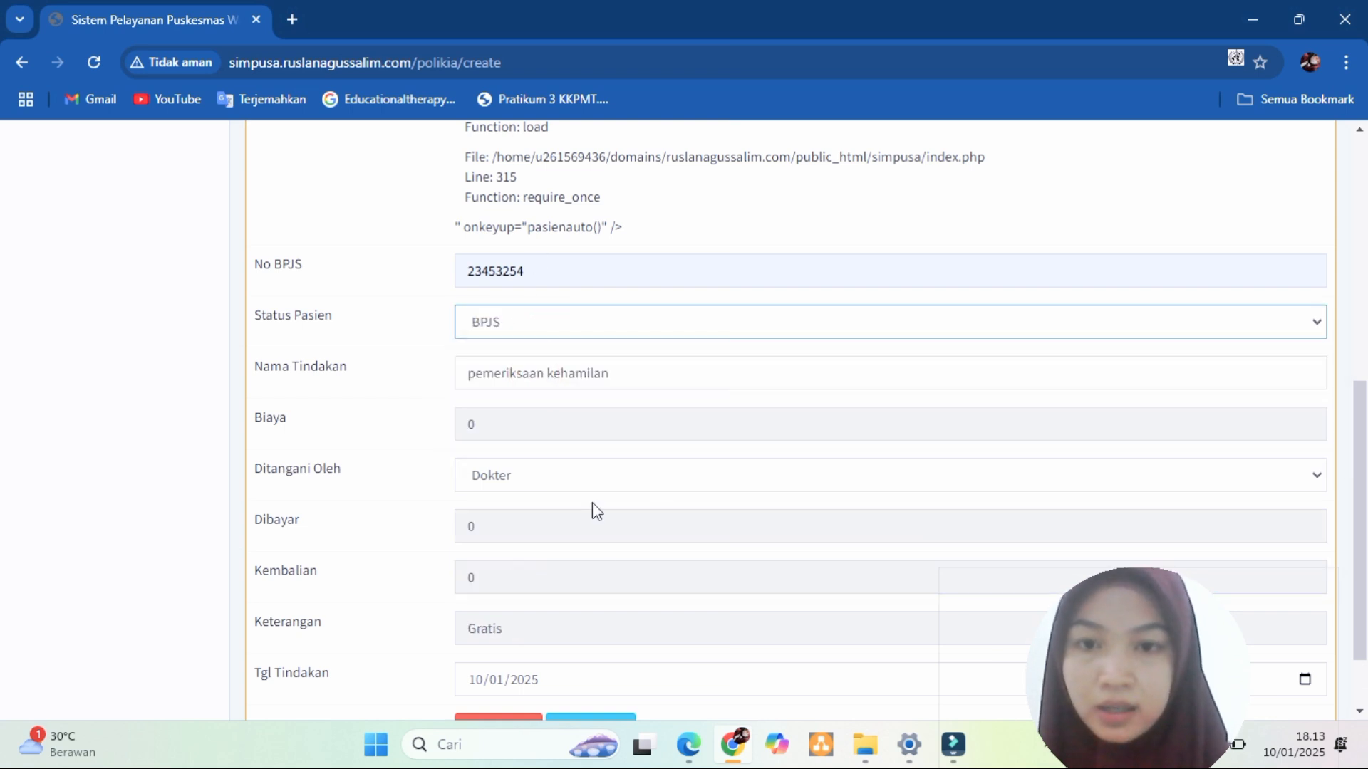
scroll(634, 597, "down", 2)
left_click(498, 639)
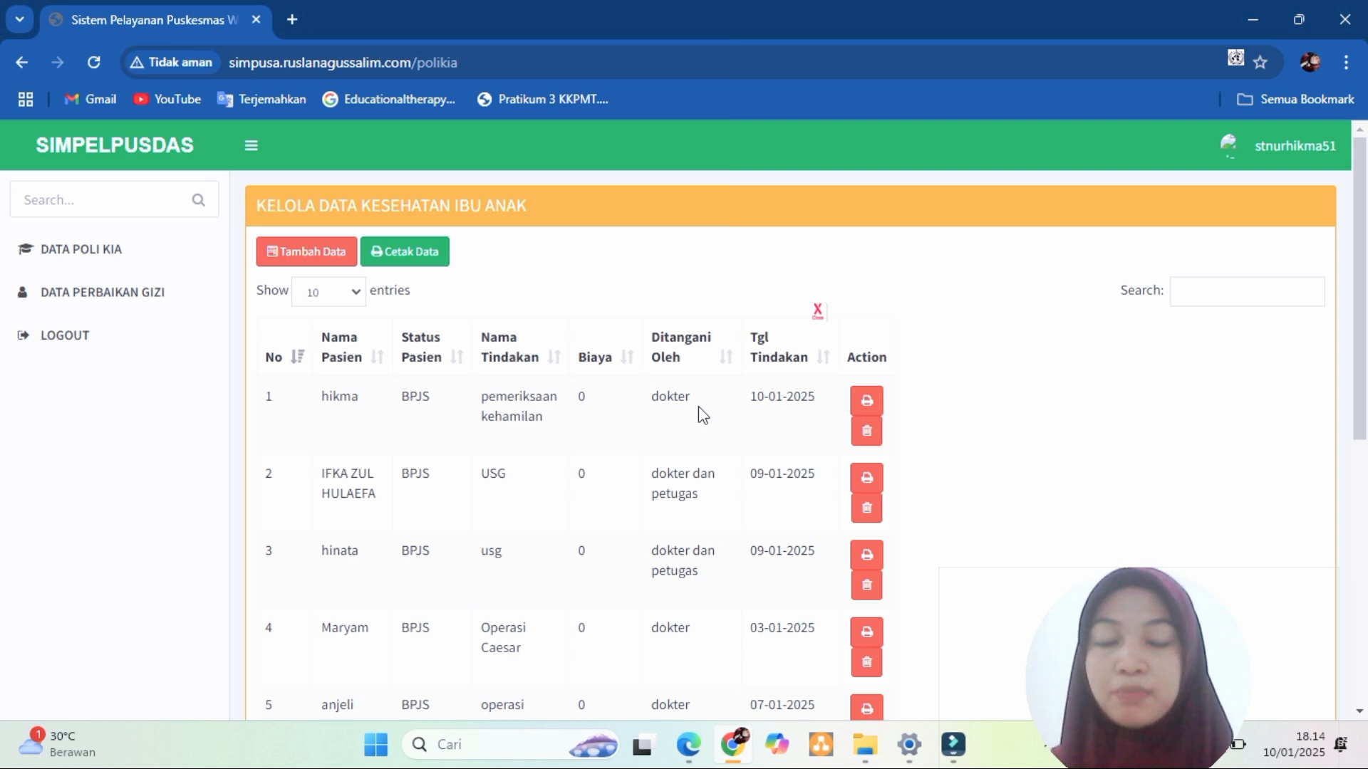
- Start a new DATA PERBAIKAN GIZI entry with the child's name and treatment Pasang infus
left_click(139, 297)
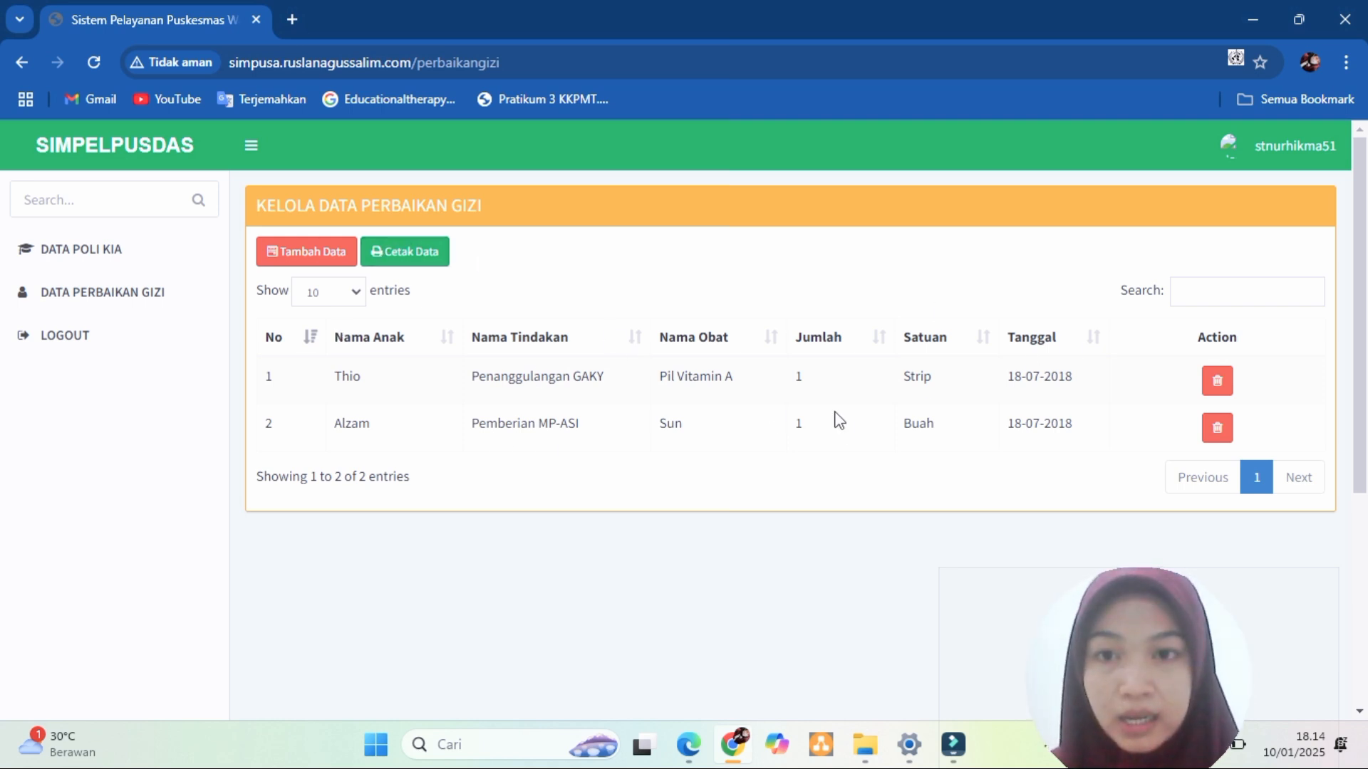
left_click(314, 251)
left_click(494, 251)
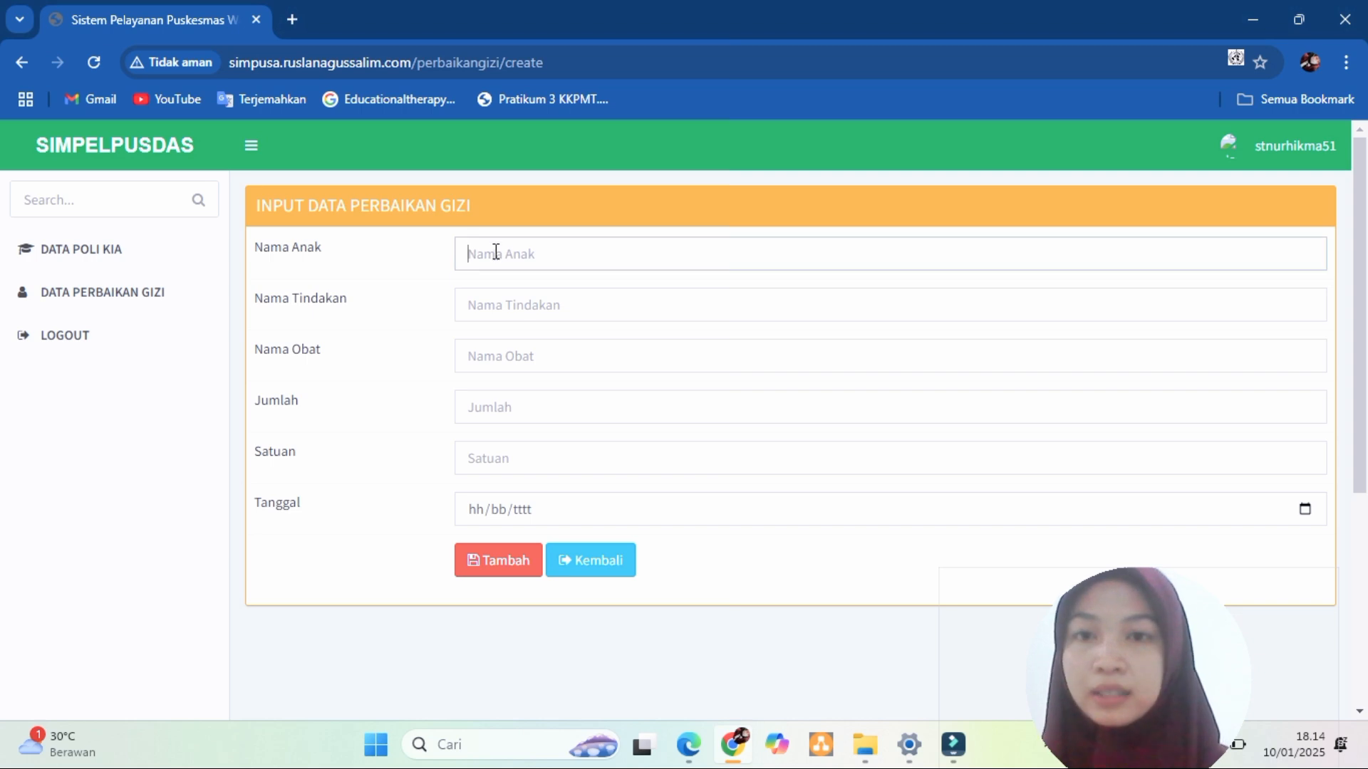
type("han")
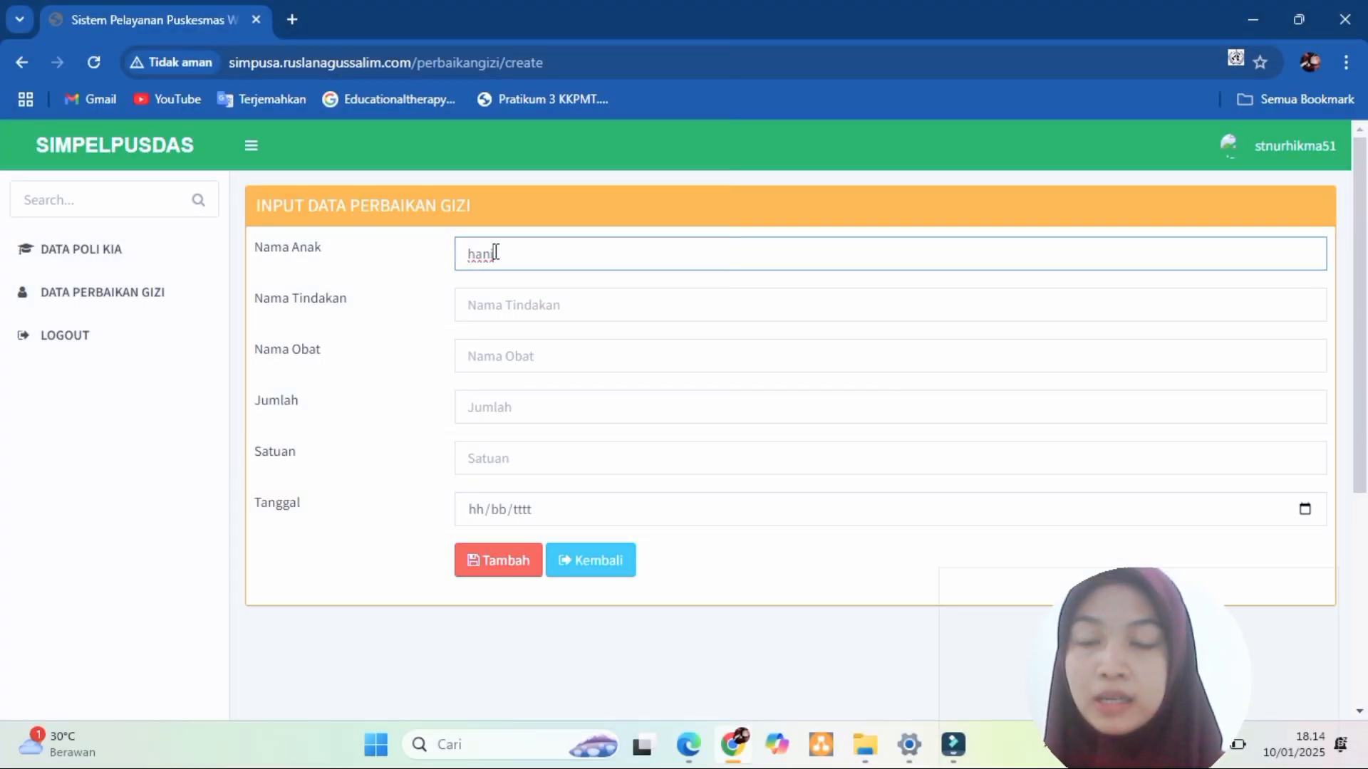
type("i")
left_click(550, 307)
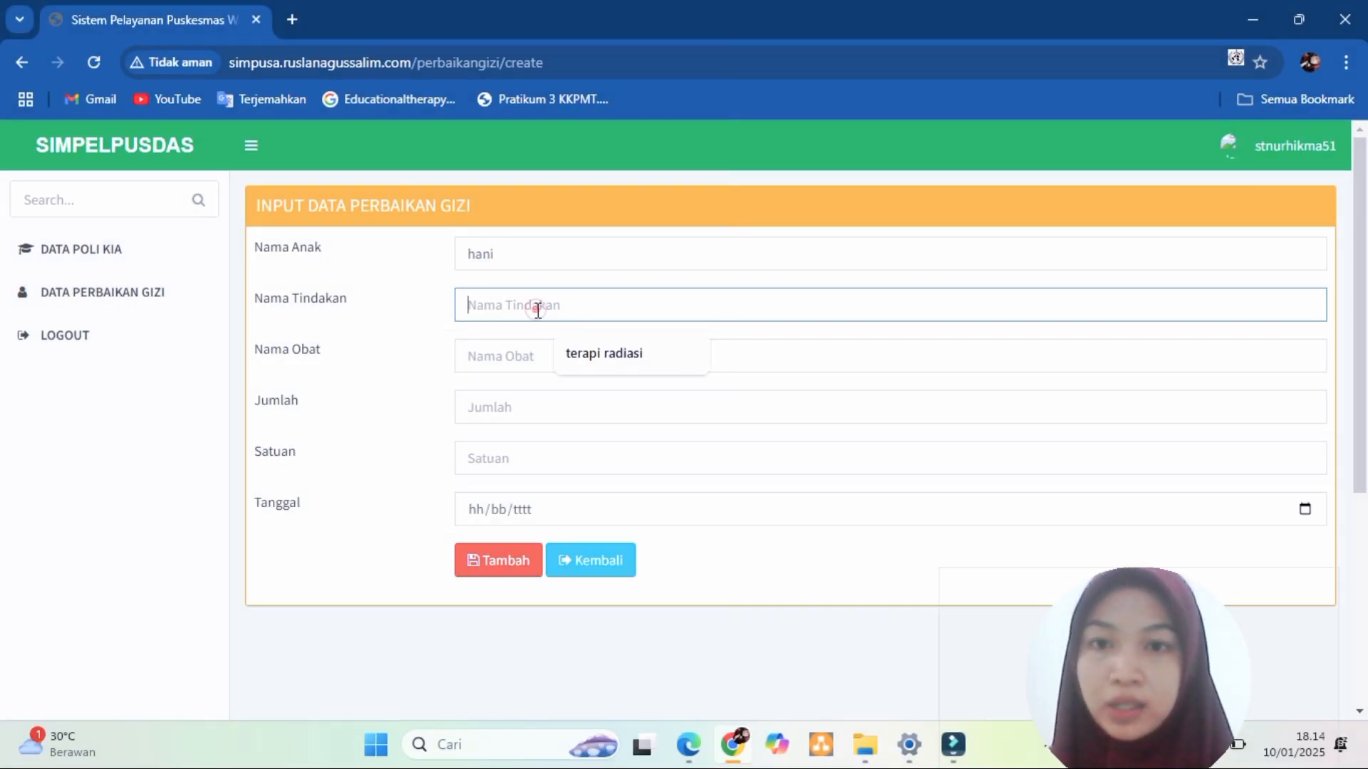
left_click(579, 354)
key("BackSpace")
key("BackSpace")
key("BackSpace")
key("BackSpace")
key("BackSpace")
key("BackSpace")
key("BackSpace")
key("BackSpace")
key("BackSpace")
key("BackSpace")
key("BackSpace")
key("BackSpace")
key("BackSpace")
key("BackSpace")
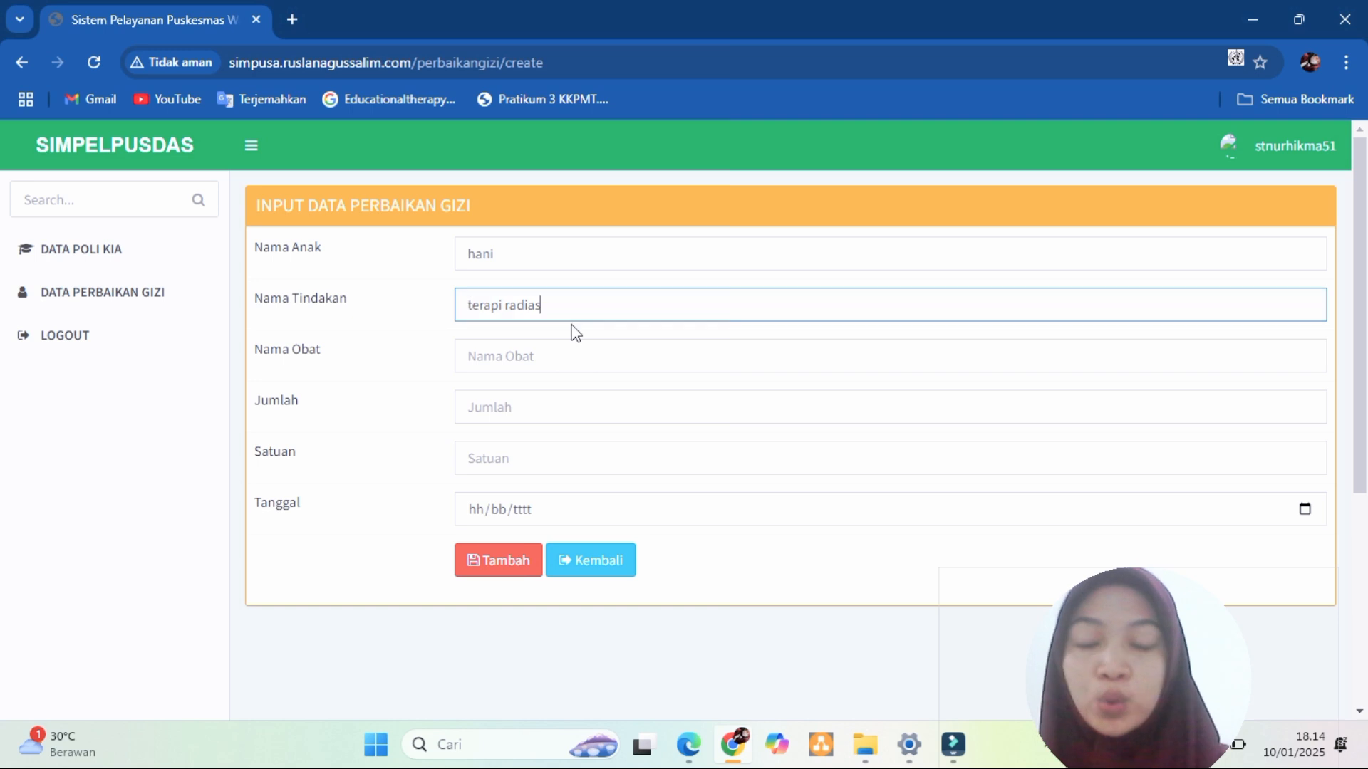
type("tinda")
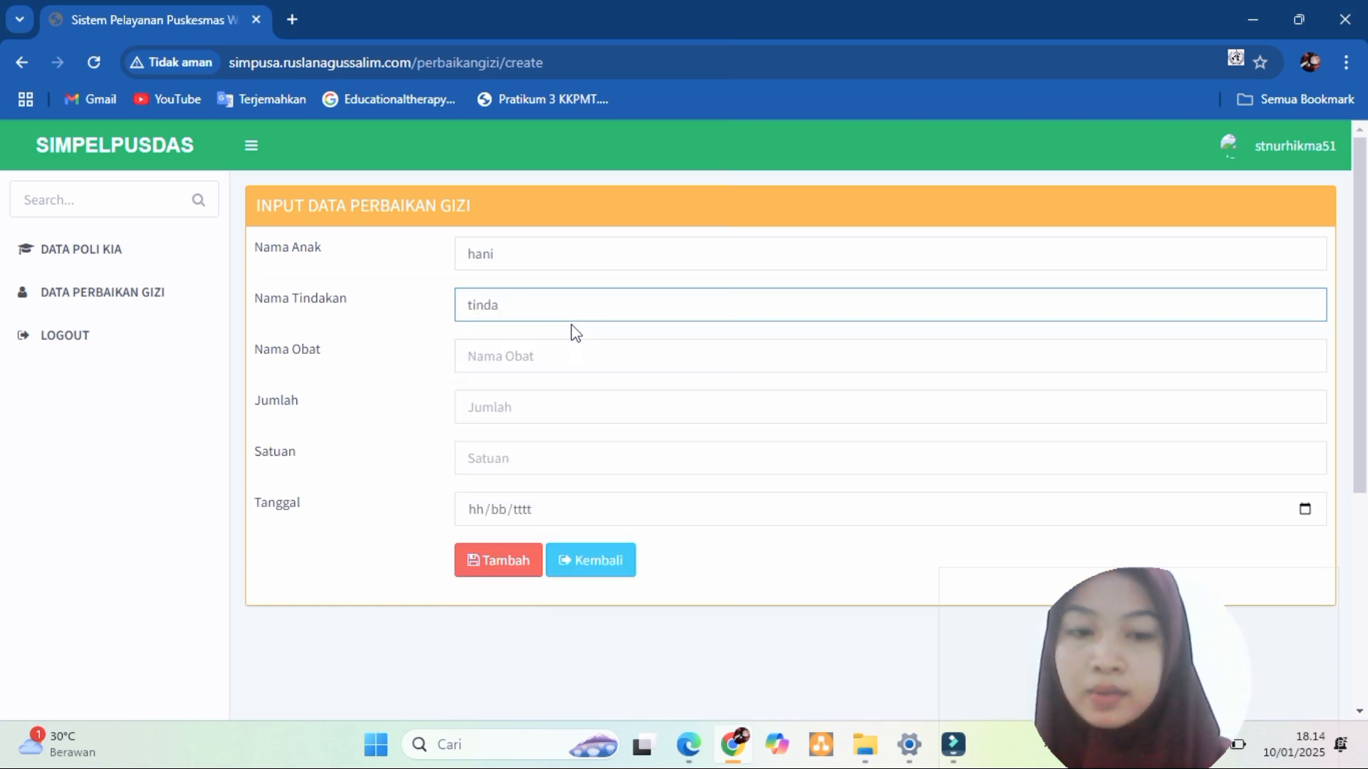
key("BackSpace")
key("BackSpace")
type("pasan")
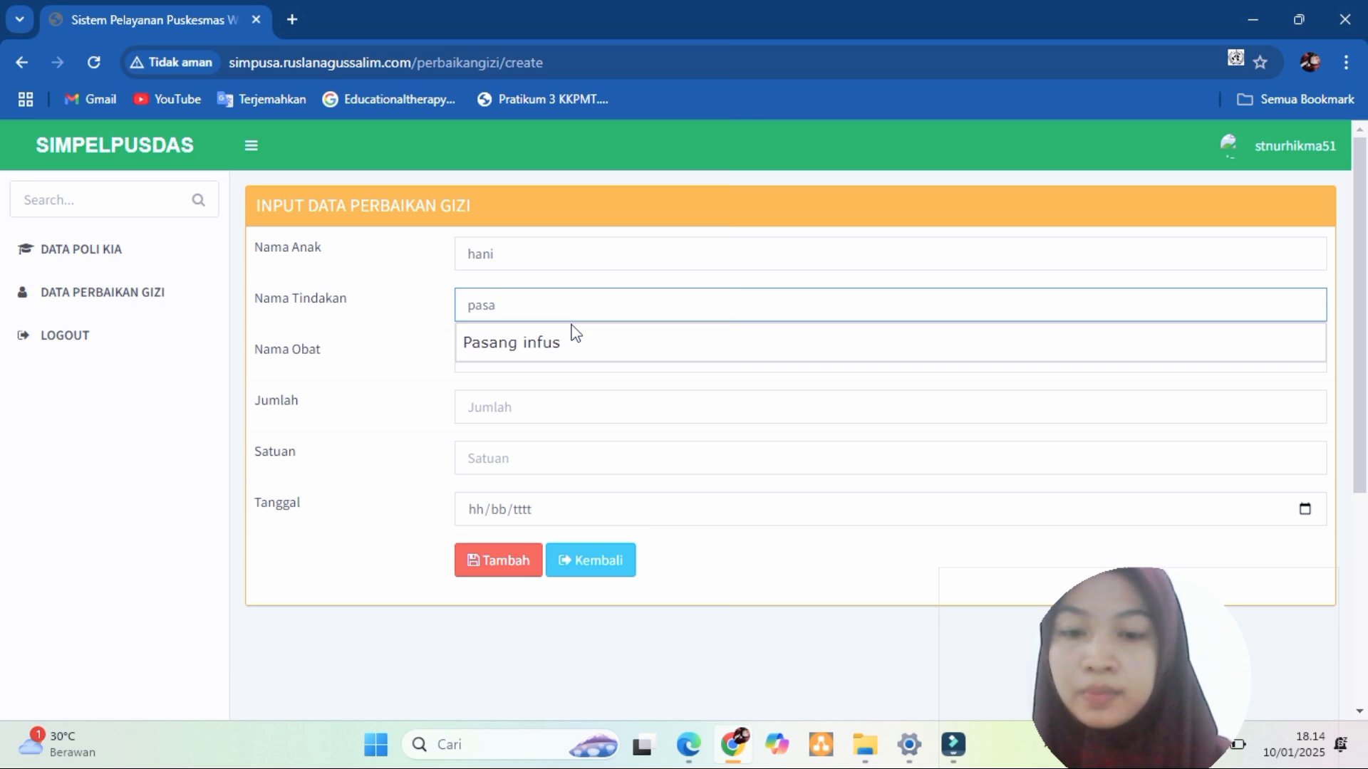
left_click(542, 343)
- Set the medicine to paracetamol, quantity 5, unit tablet
left_click(569, 356)
left_click(596, 404)
left_click(530, 403)
left_click(584, 458)
left_click(495, 456)
left_click(522, 458)
key("ctrl+a")
key("BackSpace")
type("tab")
left_click(583, 507)
- Enter the date 10/02/2025 and save the nutrition record
left_click(538, 506)
type("10012")
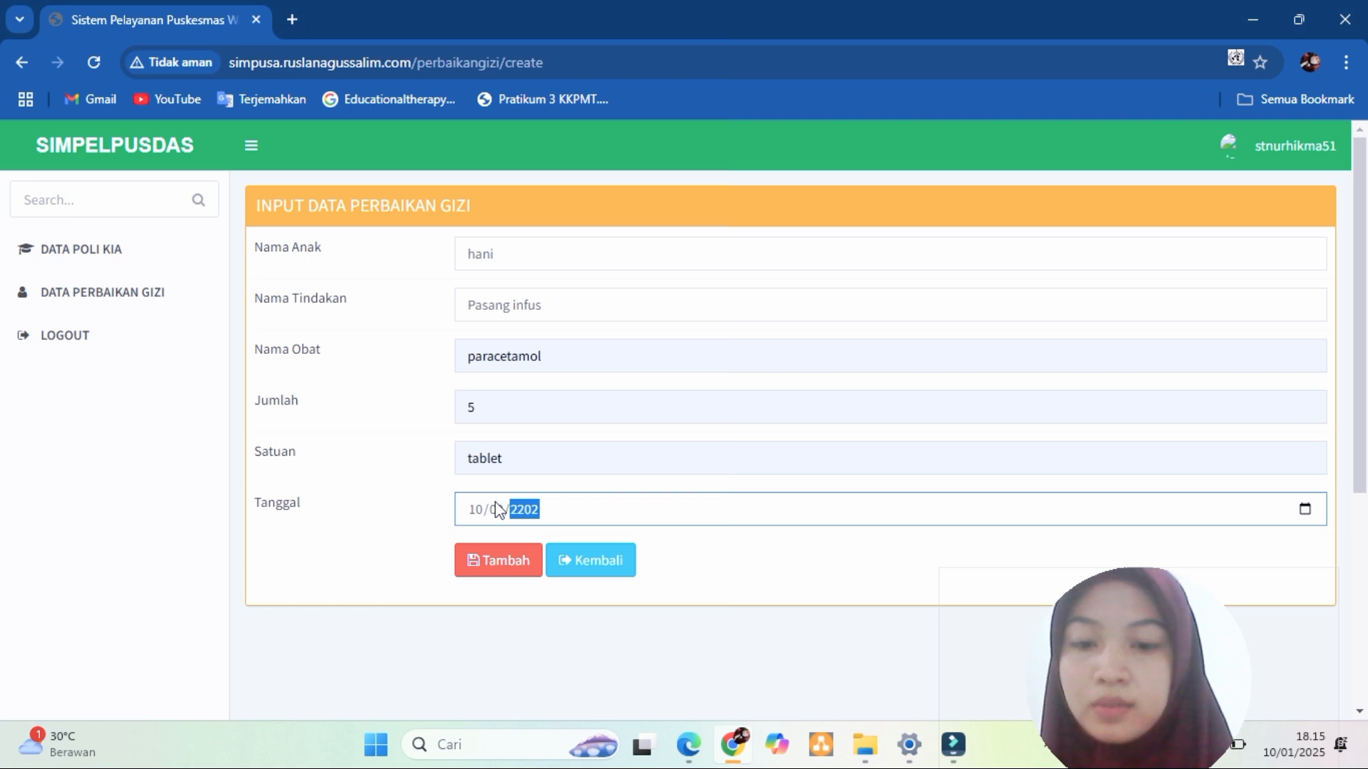
key("BackSpace")
type("2/00")
key("BackSpace")
type("2")
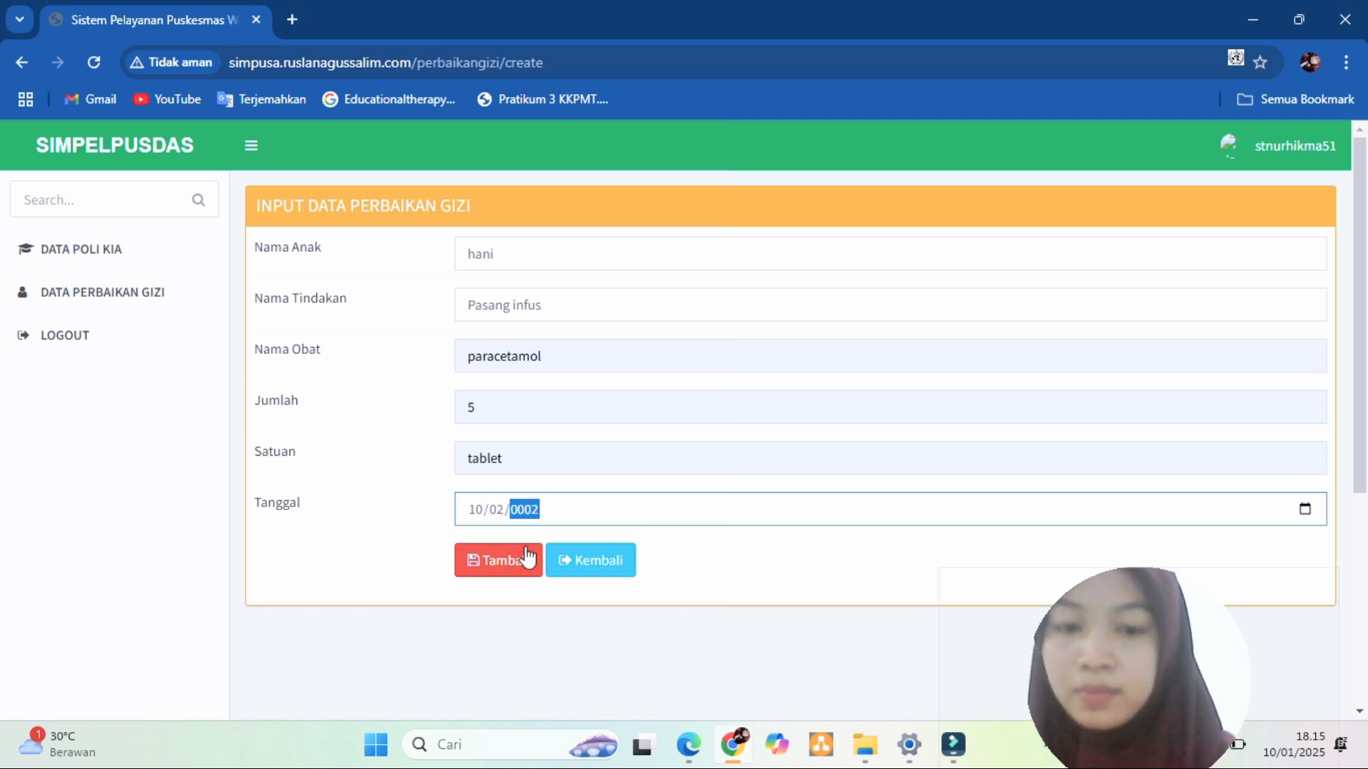
type("025")
left_click(527, 557)
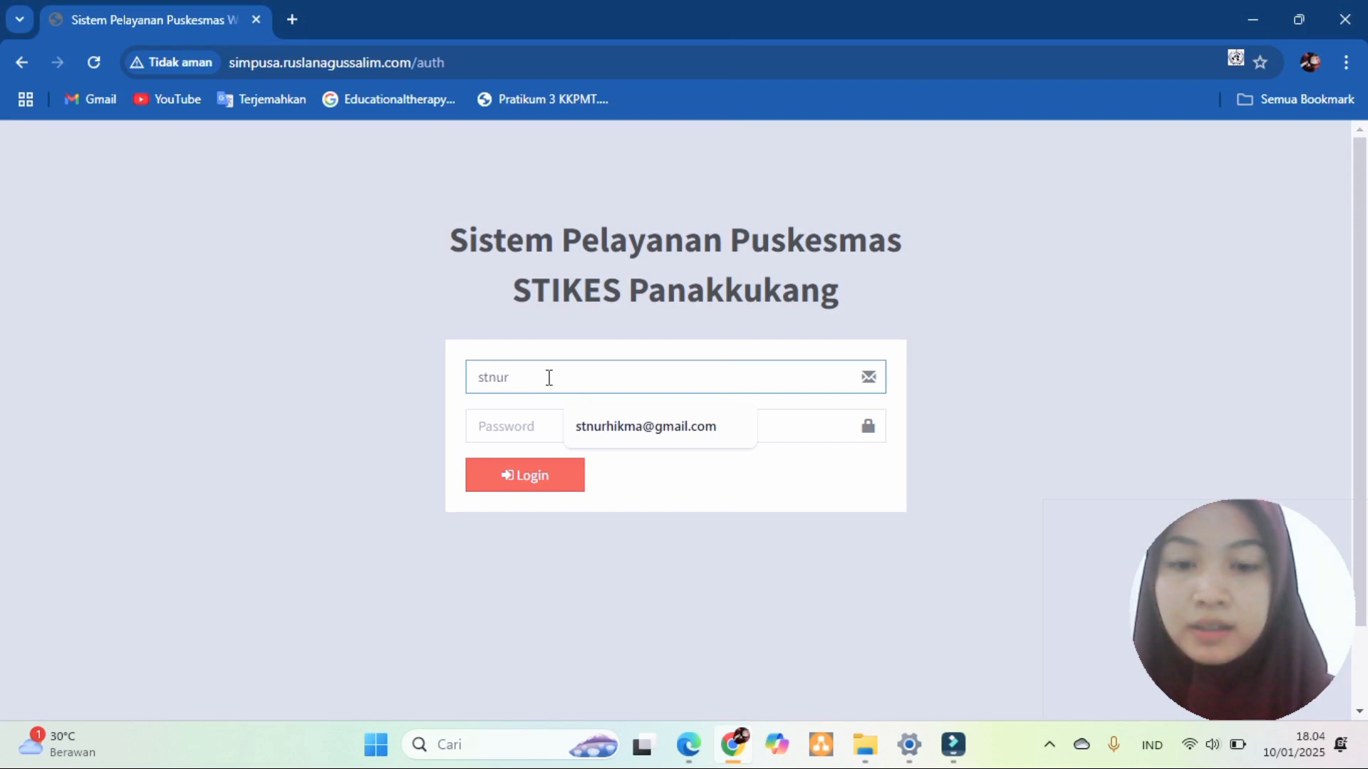
- Log in with the saved account e-mail and password, declining Chrome's password-save offer
left_click(697, 427)
left_click(600, 425)
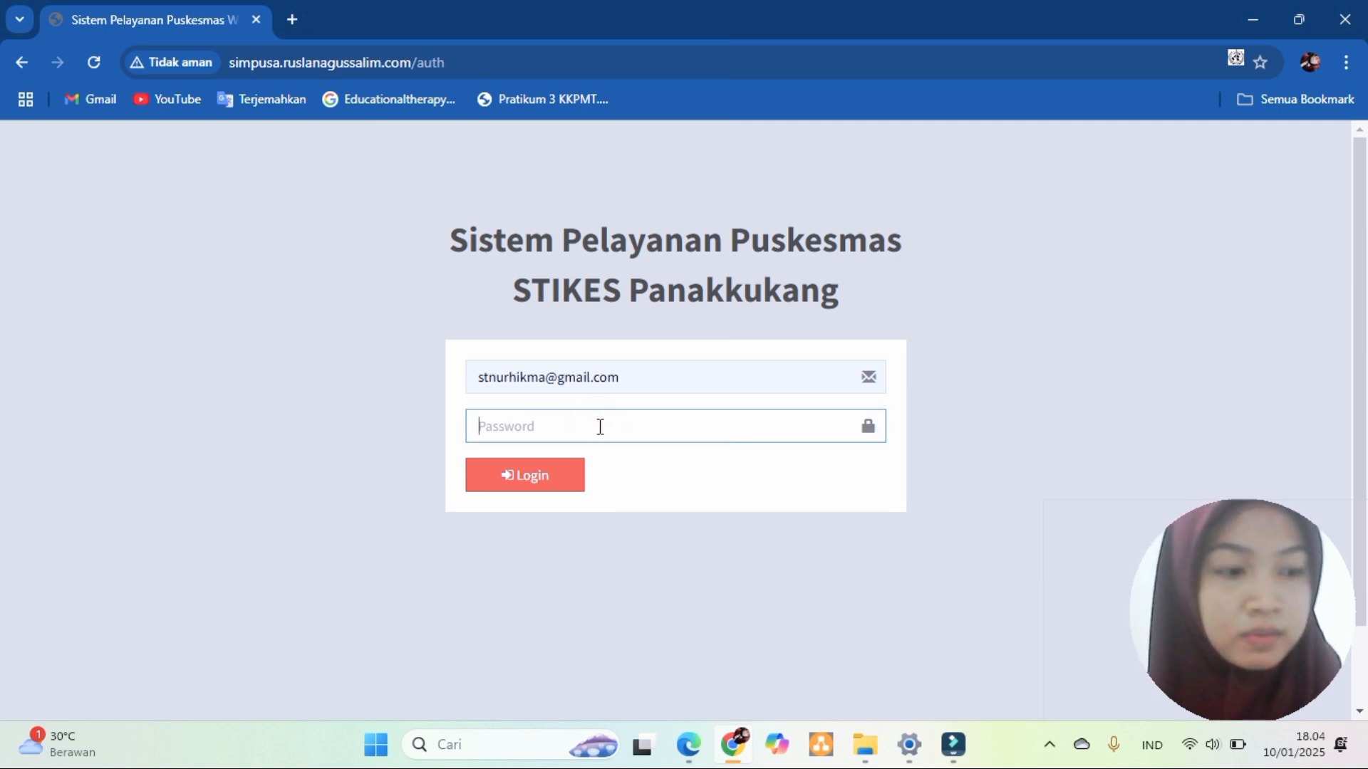
type("••")
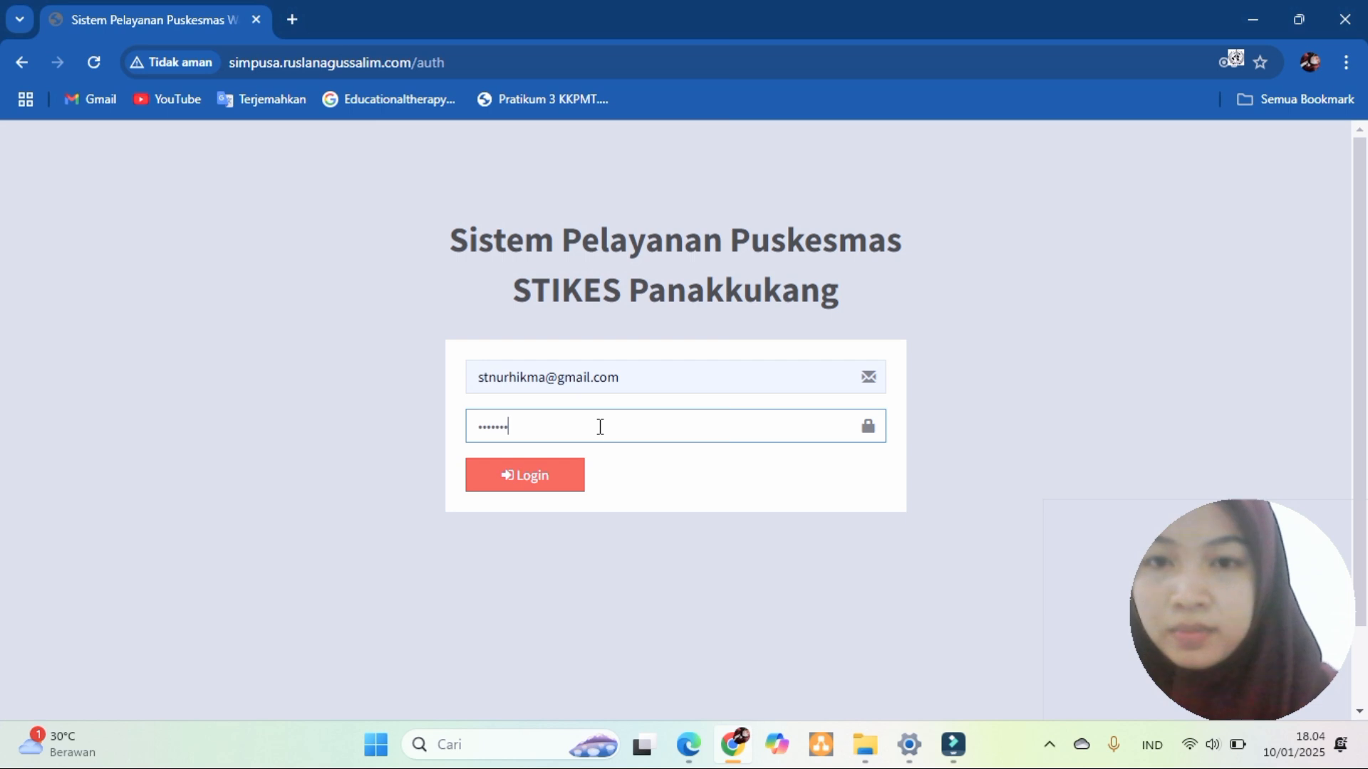
left_click(559, 481)
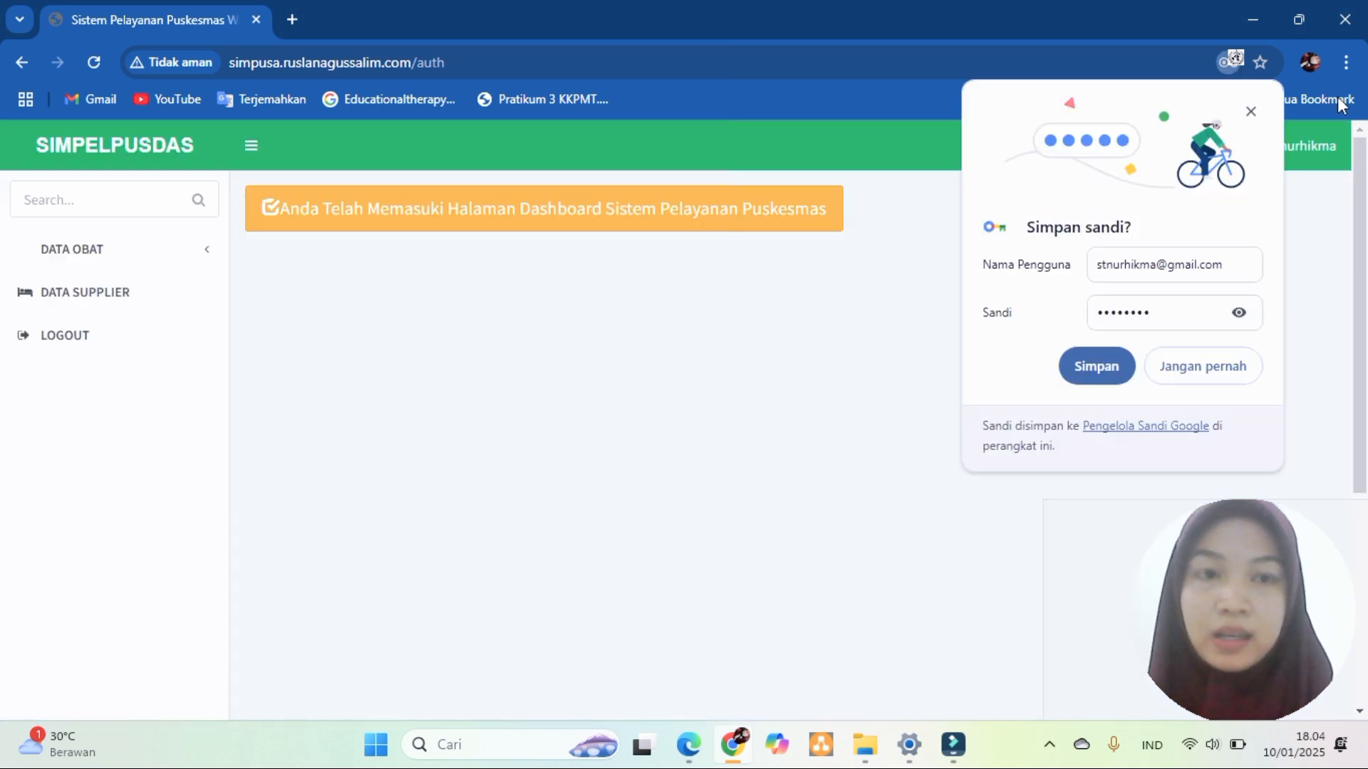
left_click(1251, 111)
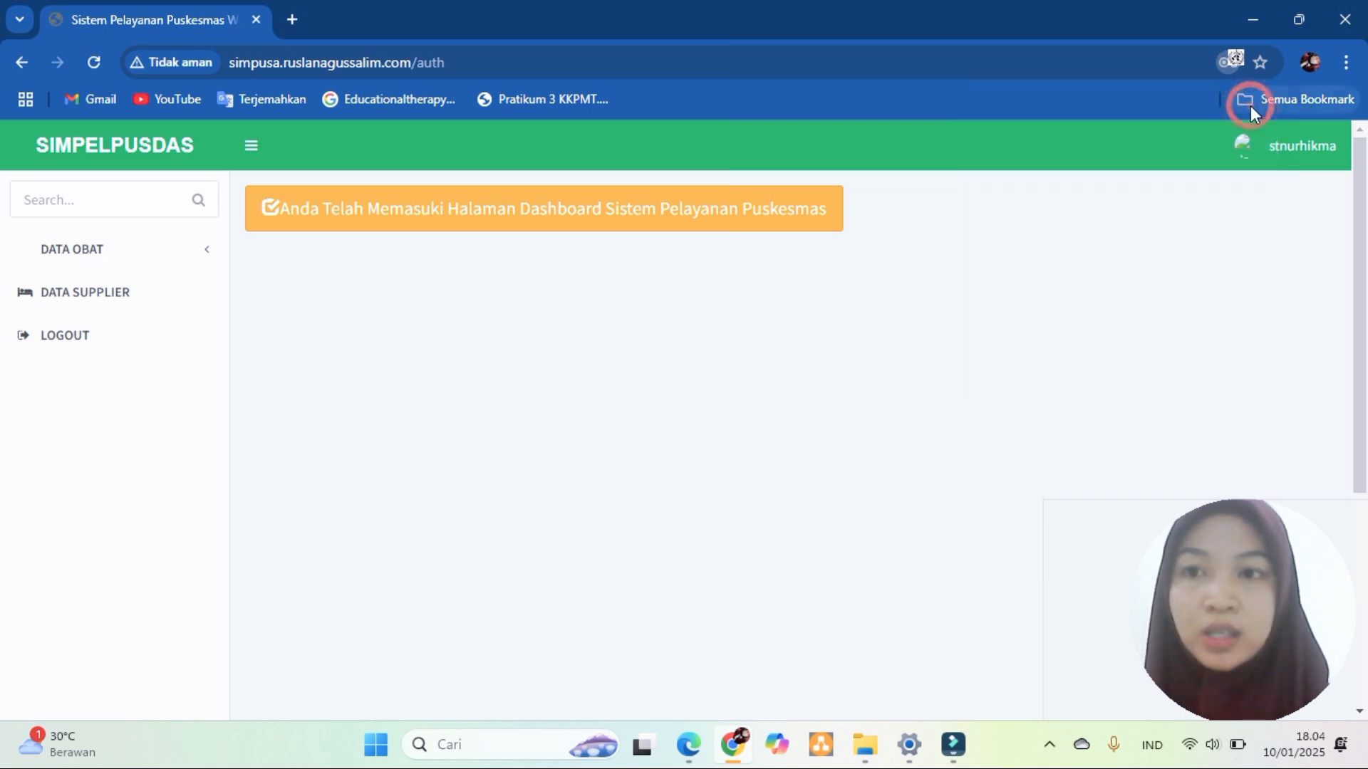
- View the STOK OBAT table, then switch to the PENGADAAN OBAT procurement list
left_click(97, 251)
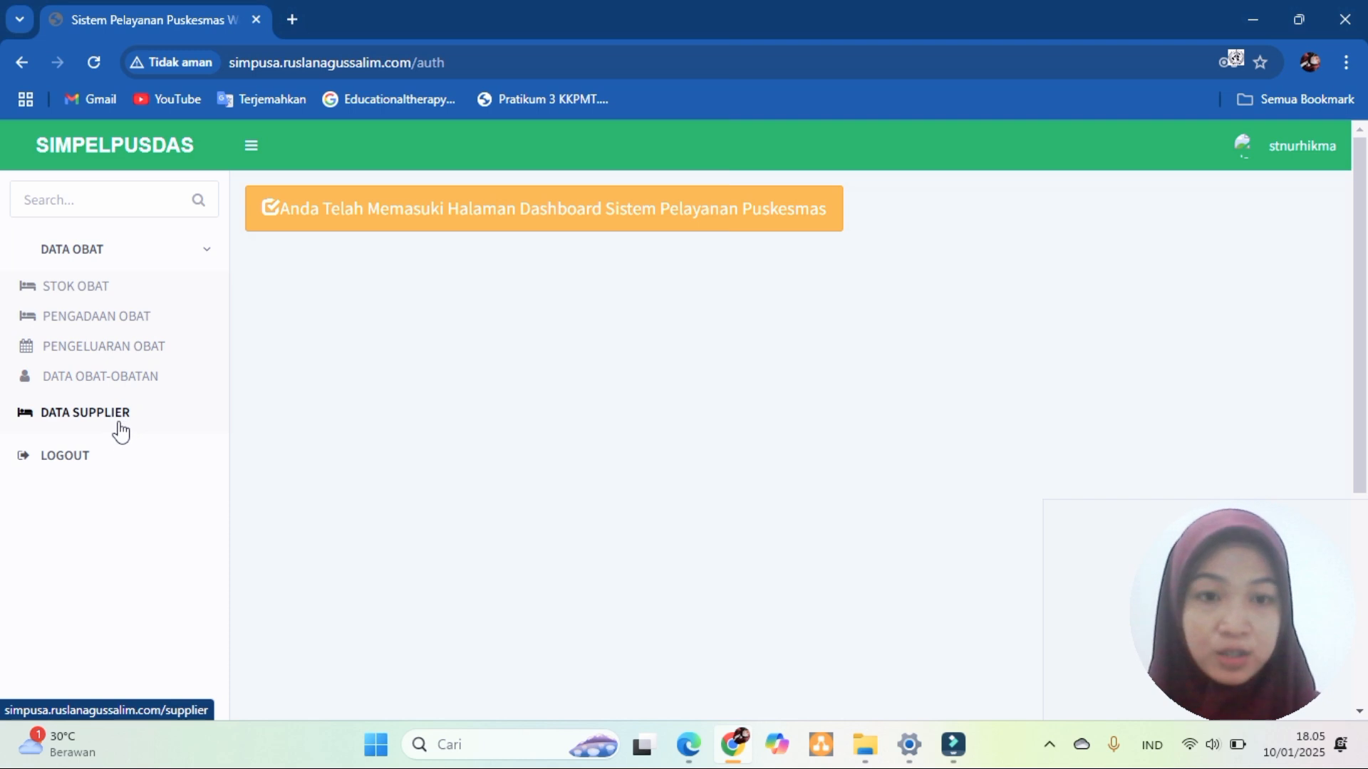
left_click(100, 289)
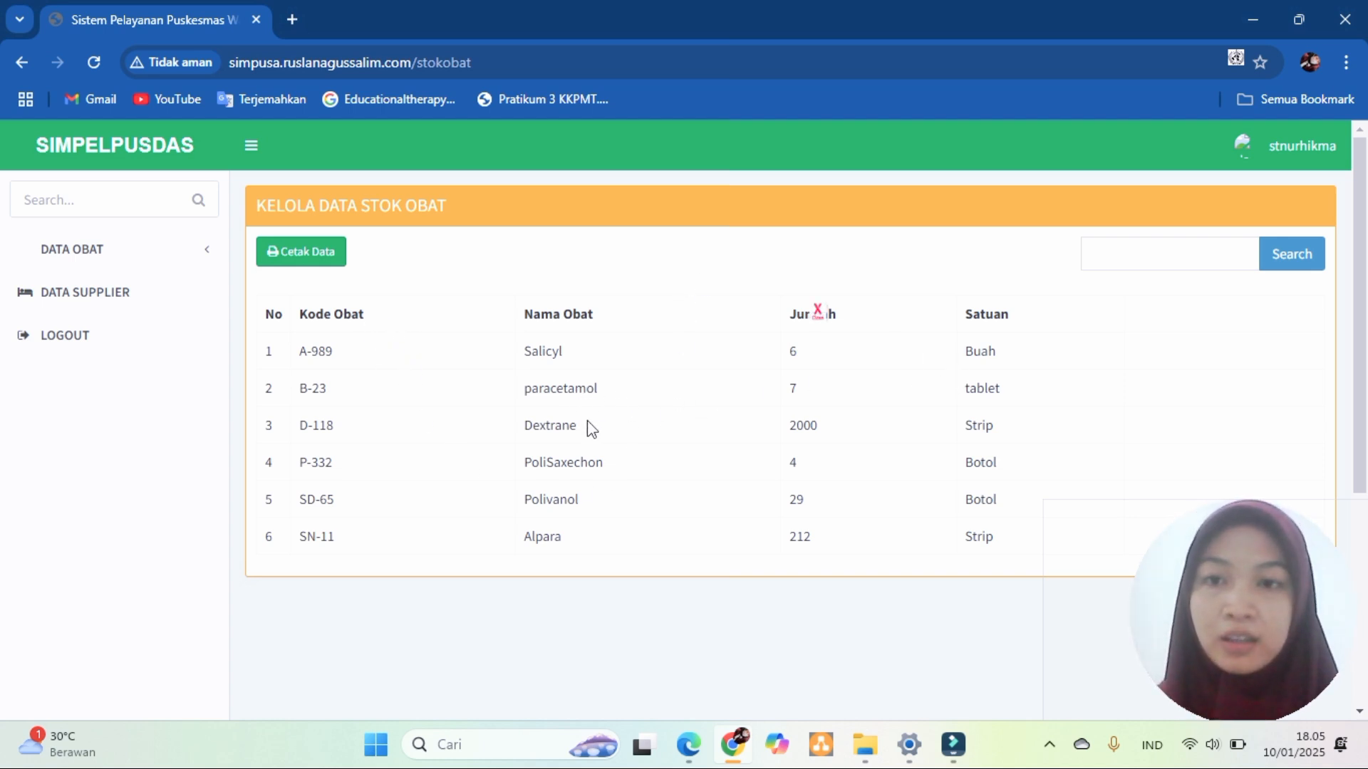
left_click(191, 247)
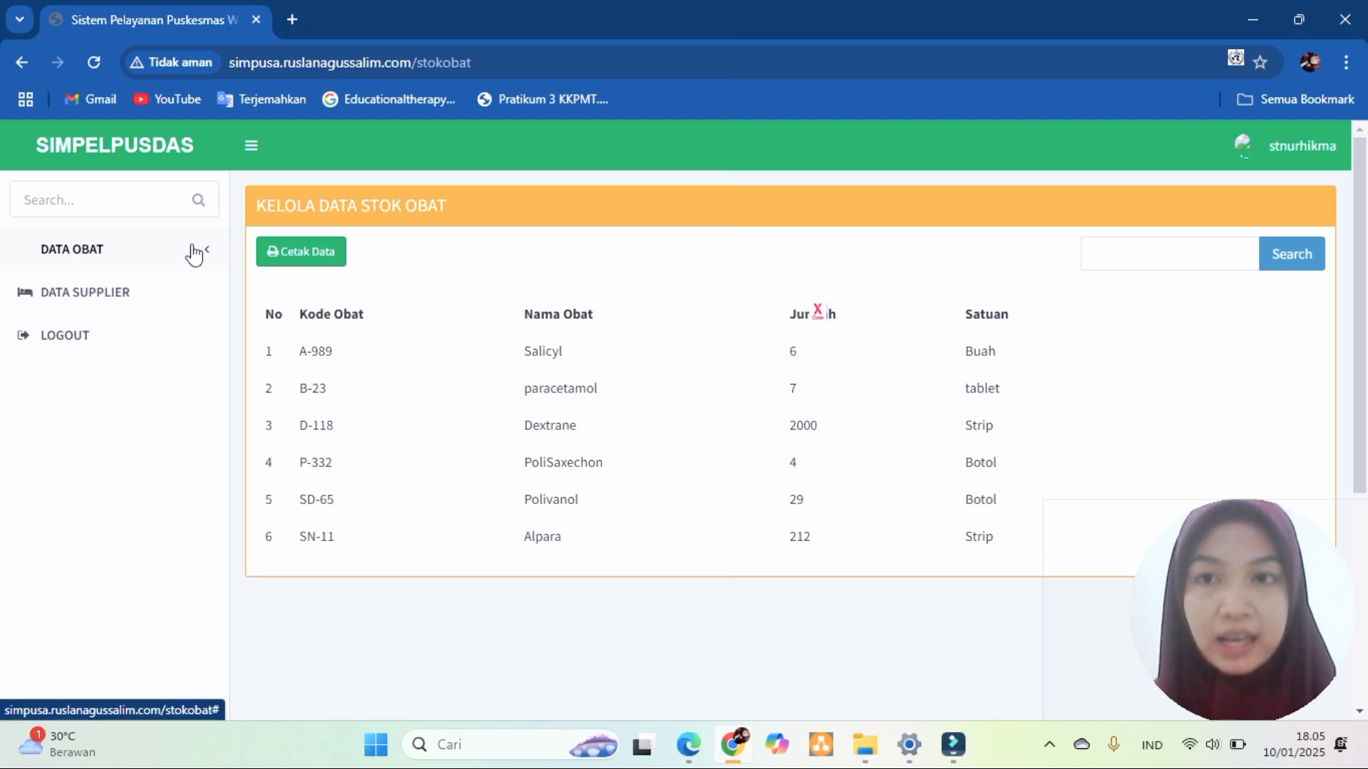
left_click(165, 317)
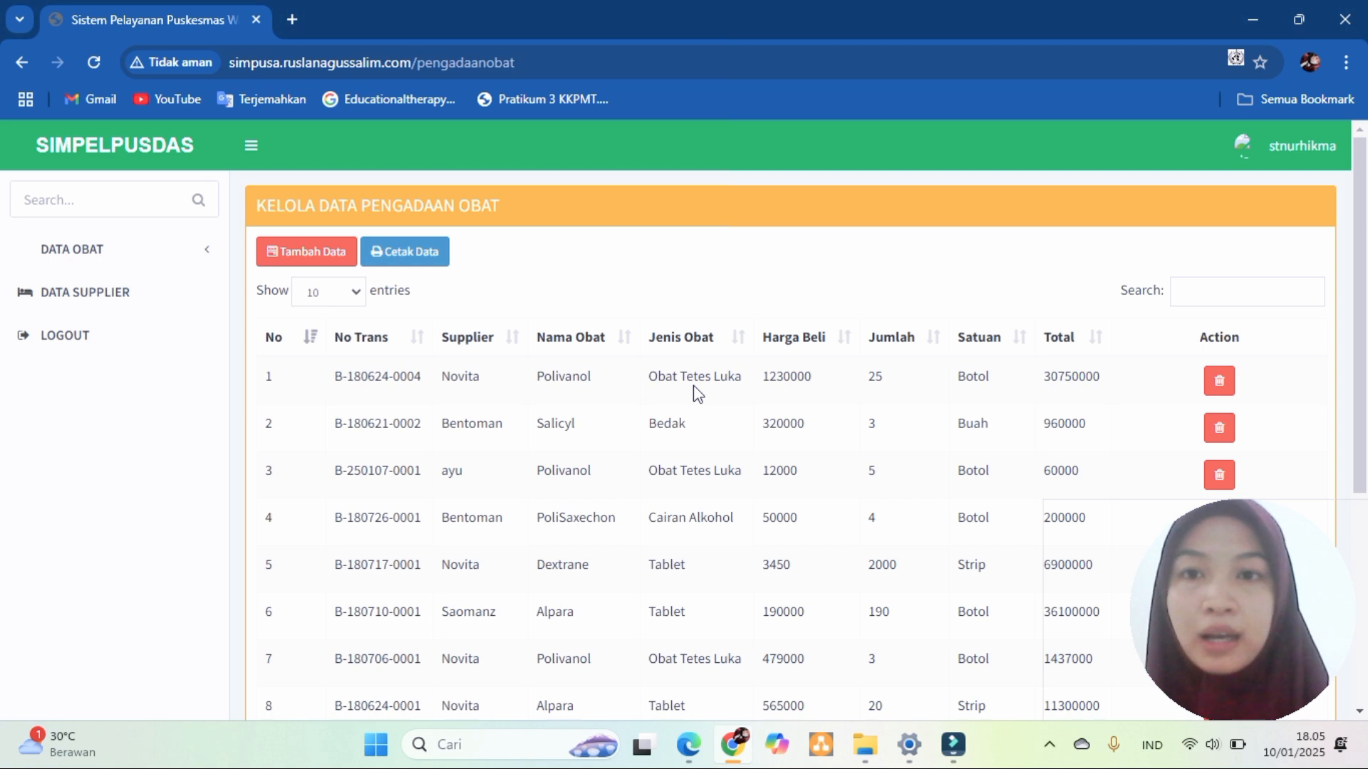
- Start a new procurement record with the suggested supplier and drug Paracetamol
left_click(325, 260)
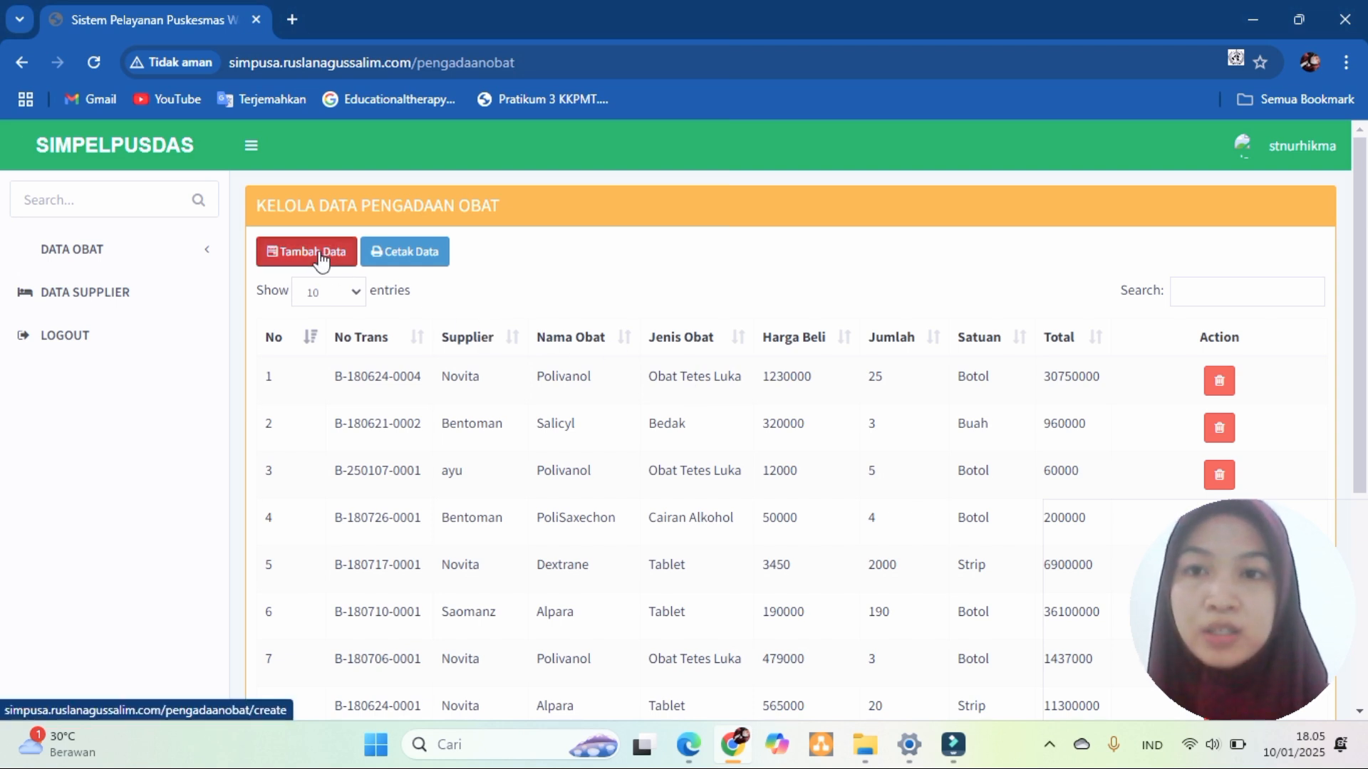
left_click(544, 308)
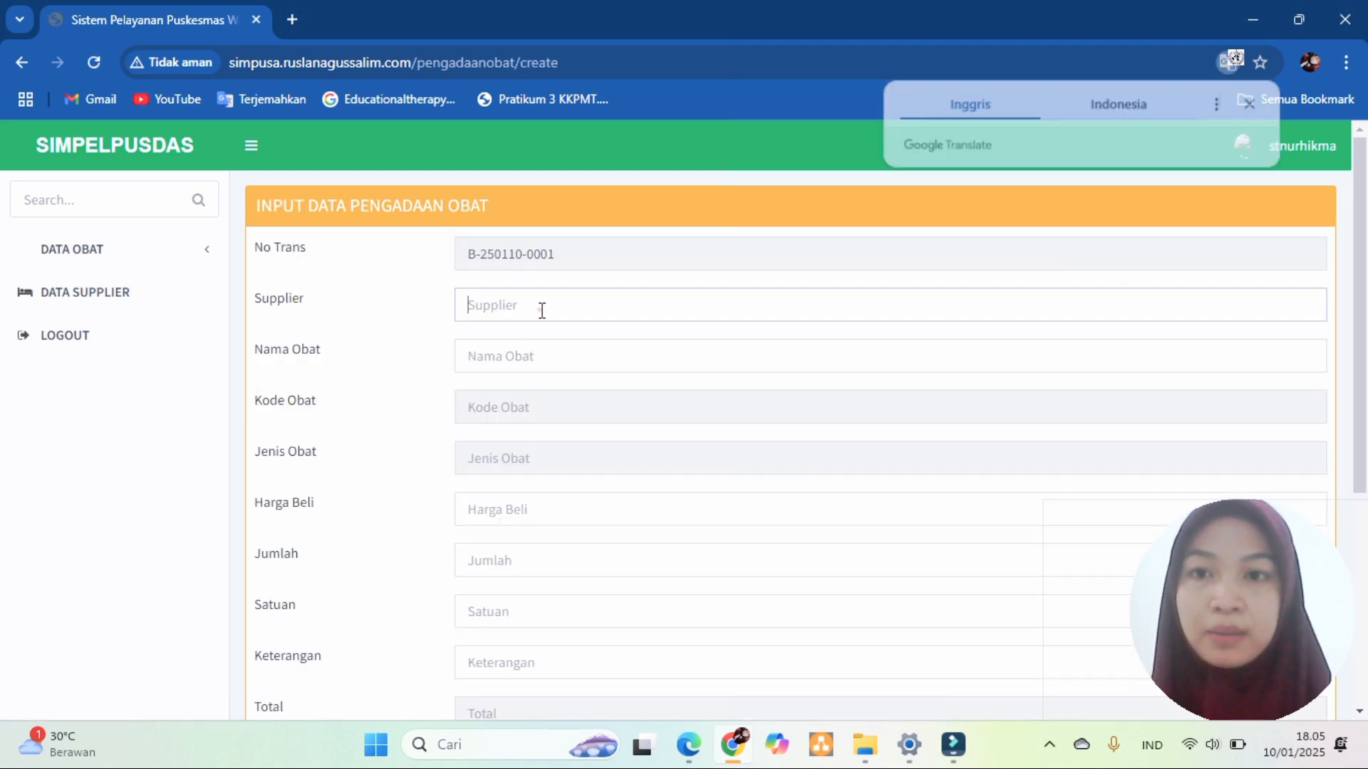
type("h")
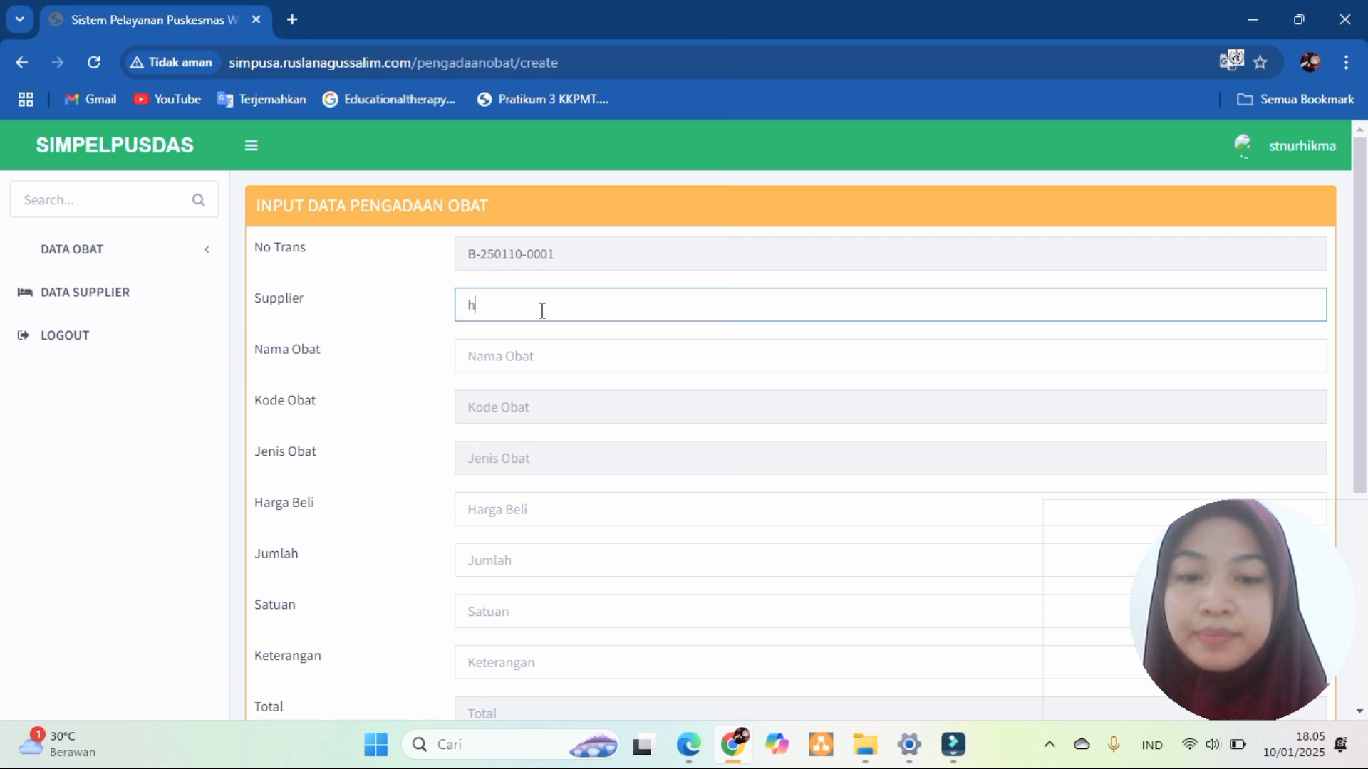
type("ikma")
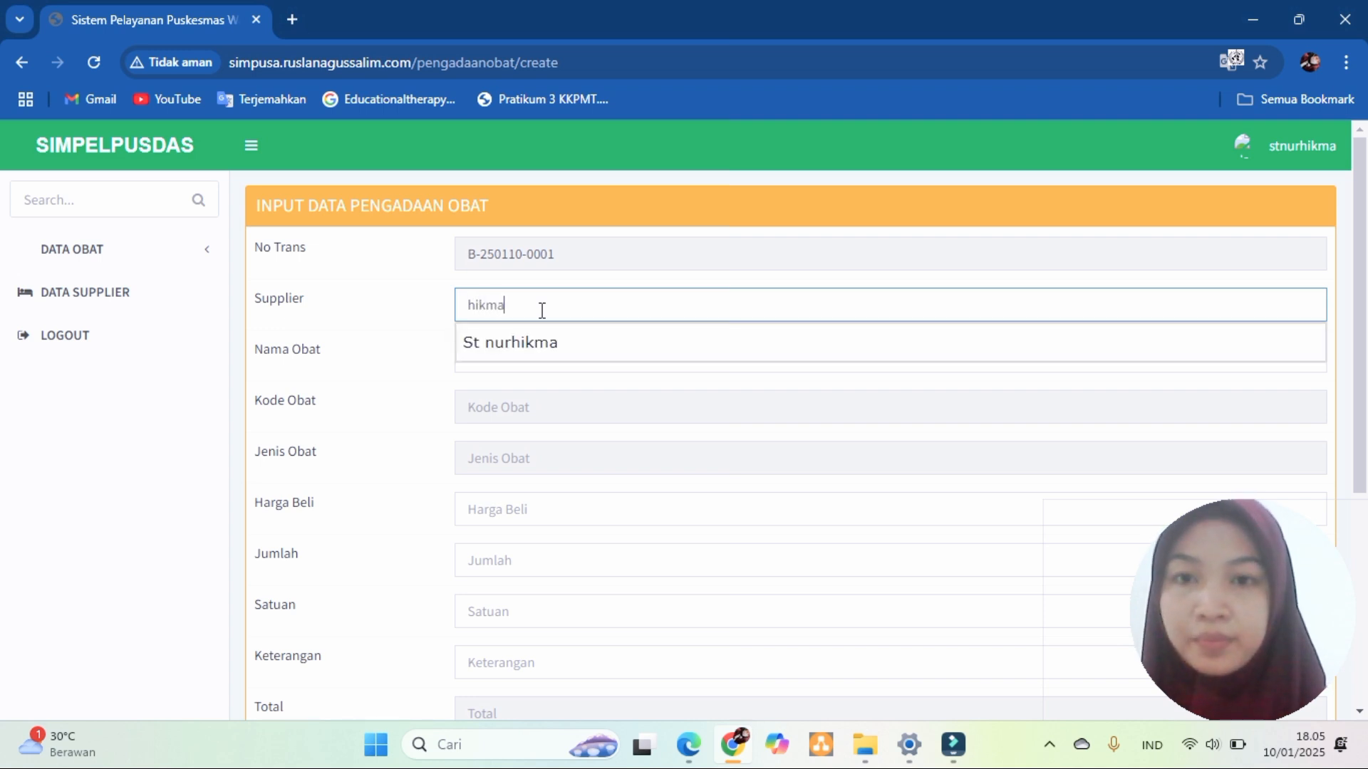
left_click(553, 346)
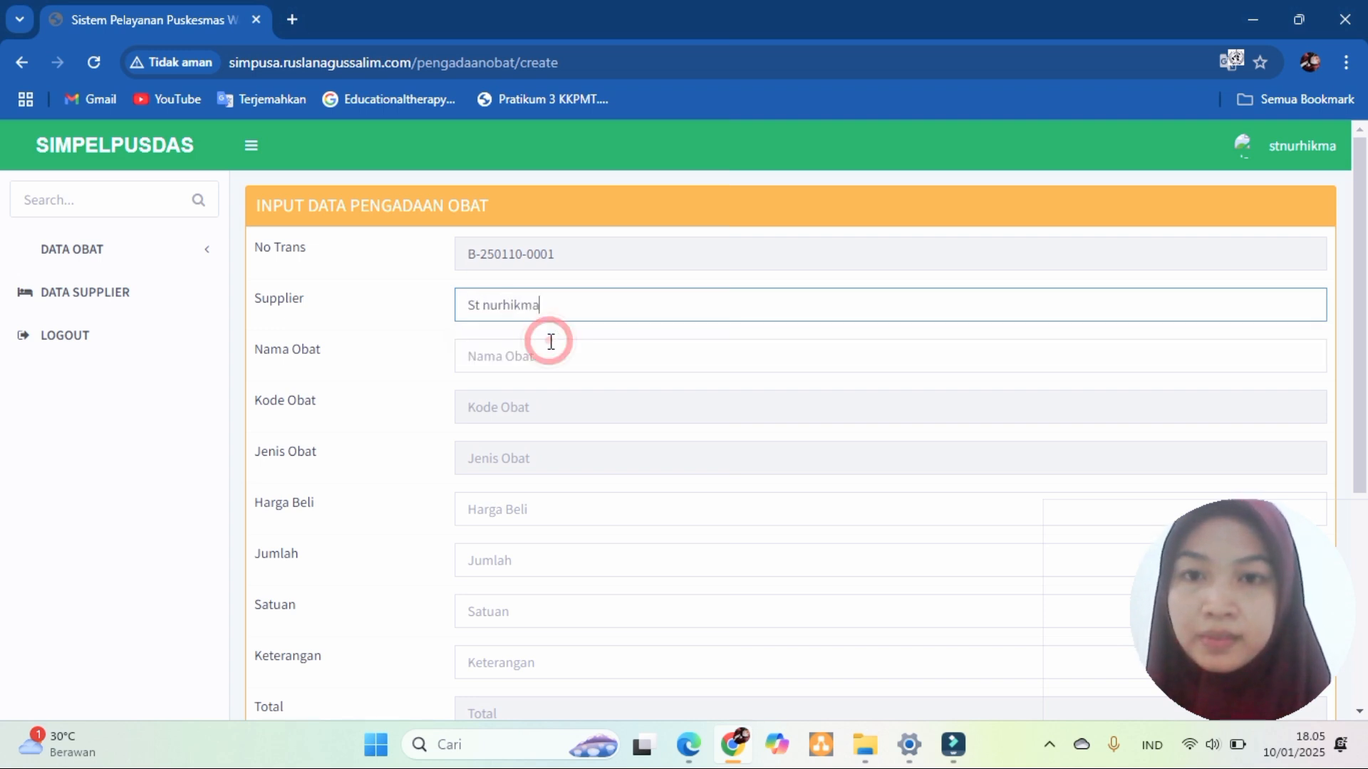
left_click(550, 361)
type("Para")
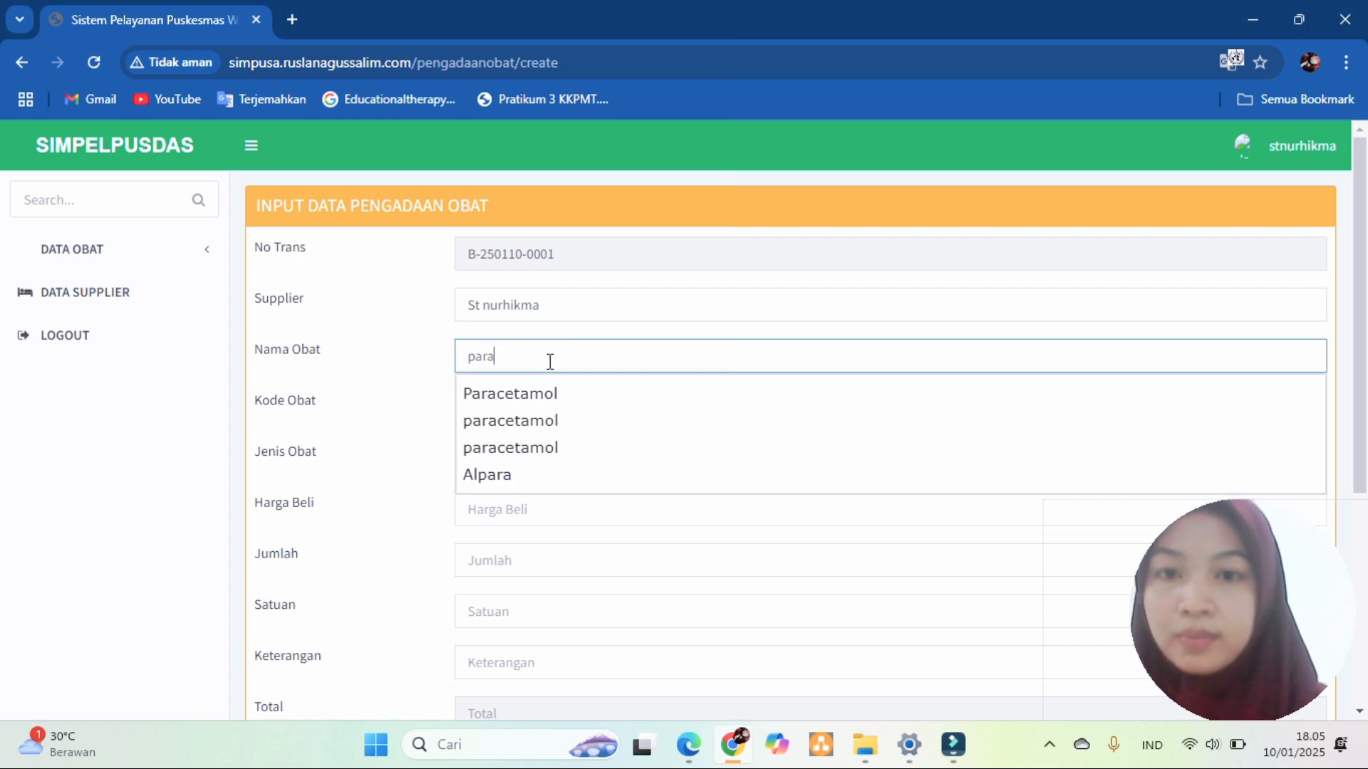
left_click(553, 394)
left_click(567, 412)
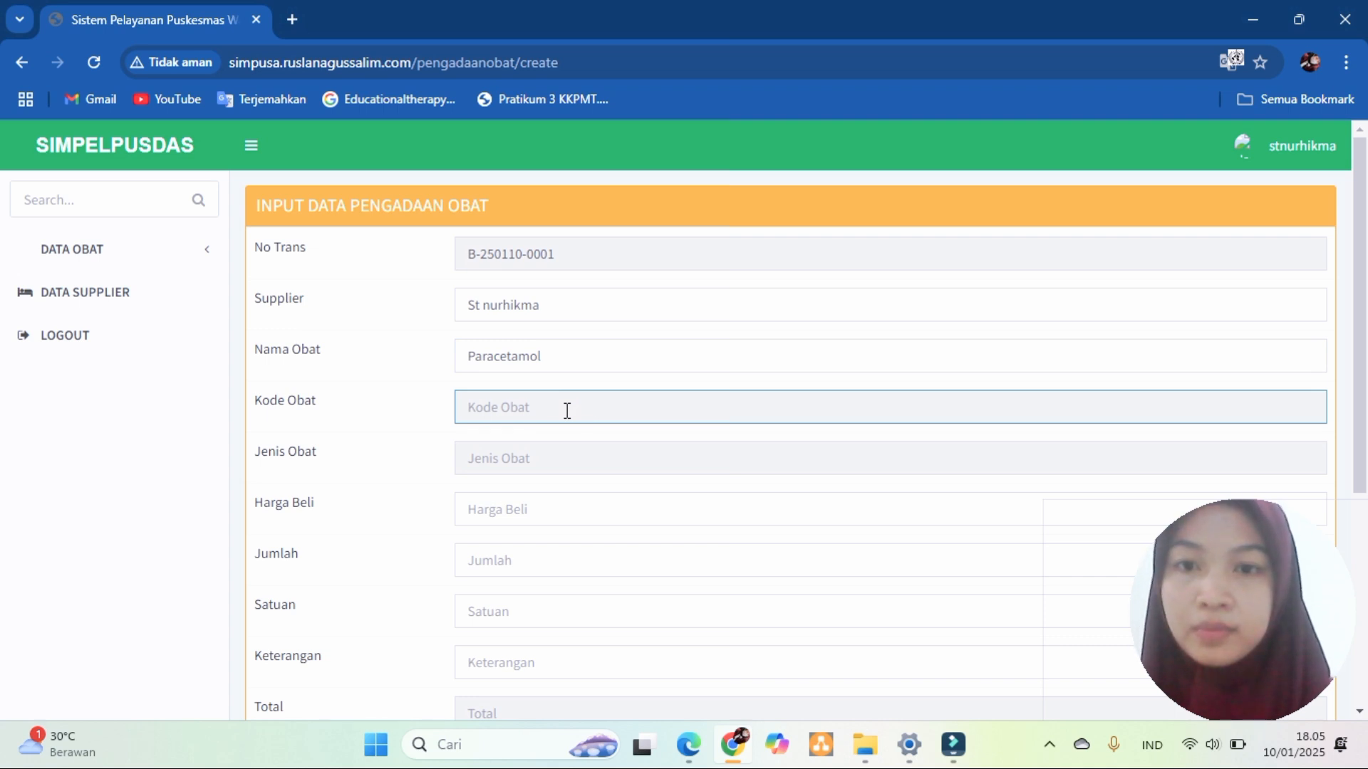
left_click(563, 456)
left_click(570, 414)
left_click(569, 463)
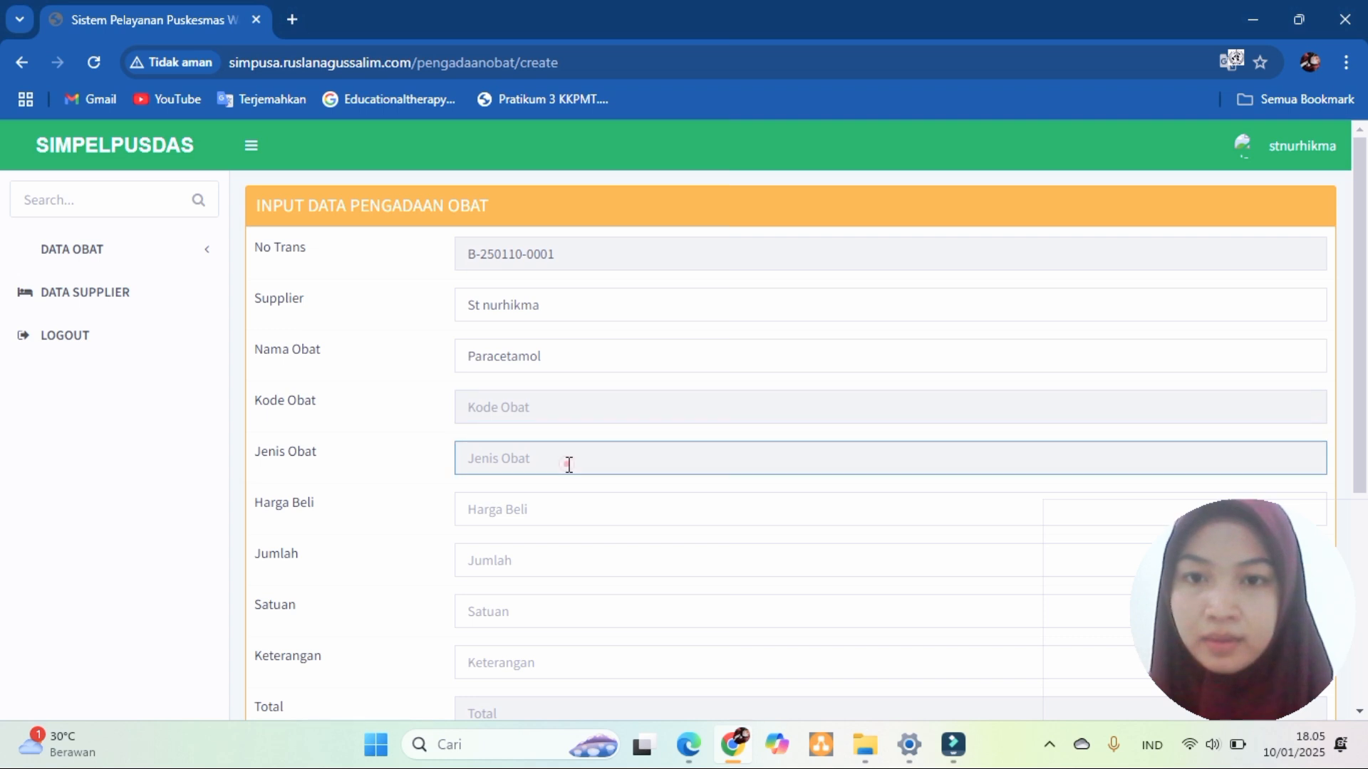
- Enter price 10000, quantity 5, note 3x1 and unit tablet, then save the procurement
left_click(540, 510)
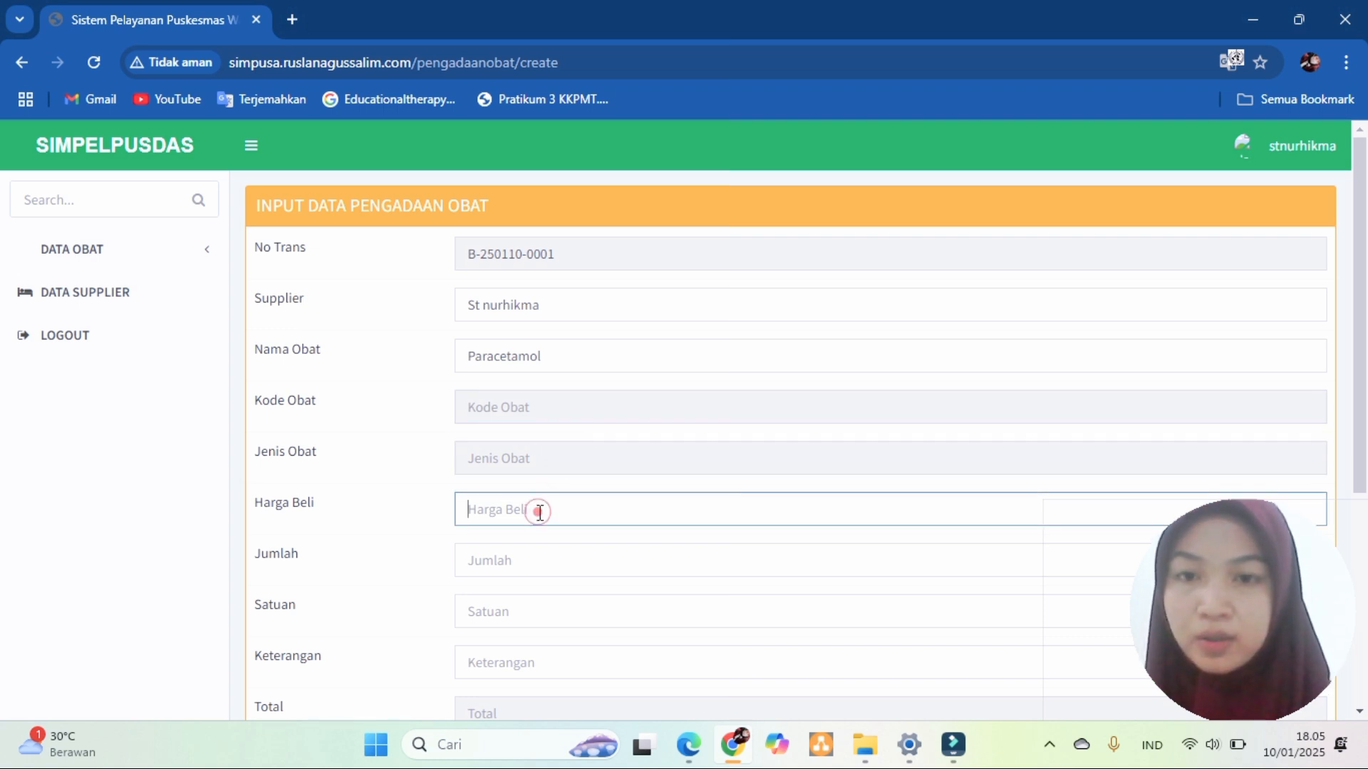
type("10000")
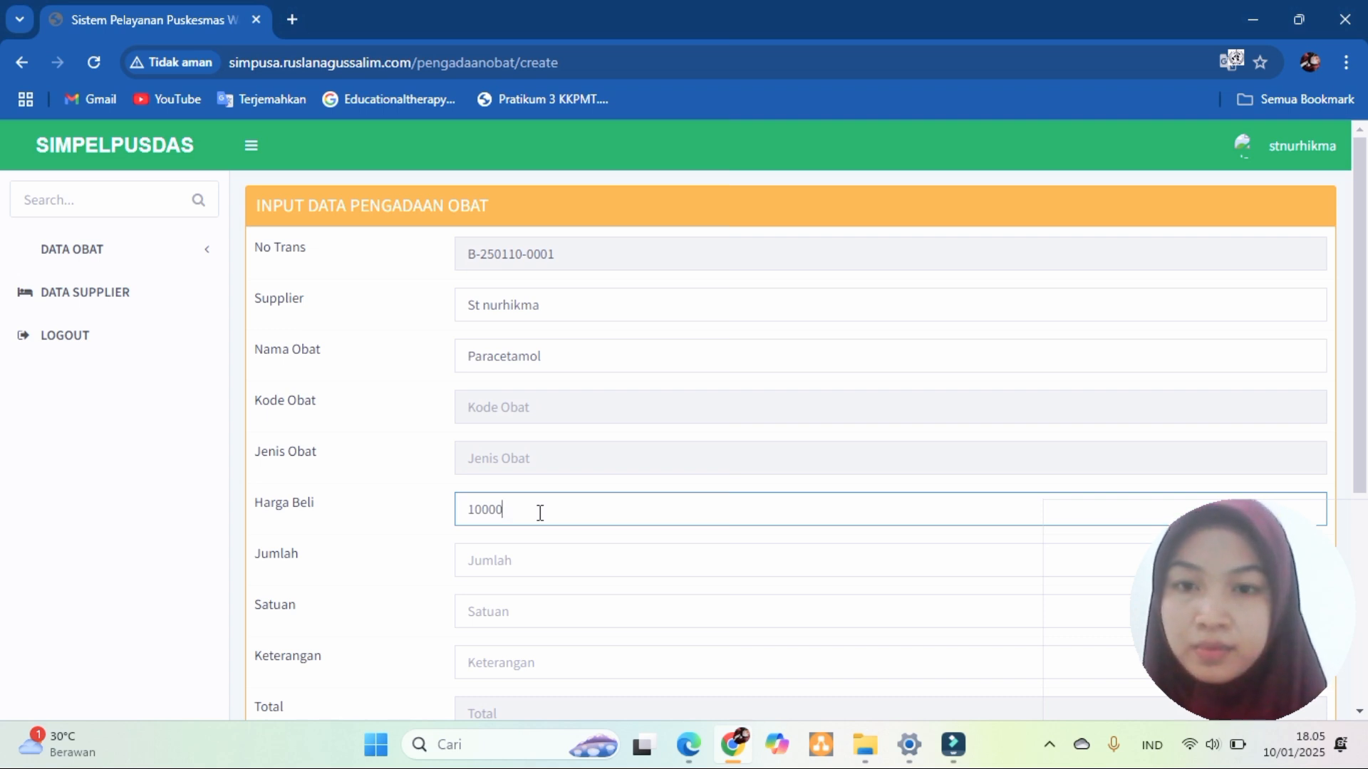
left_click(527, 558)
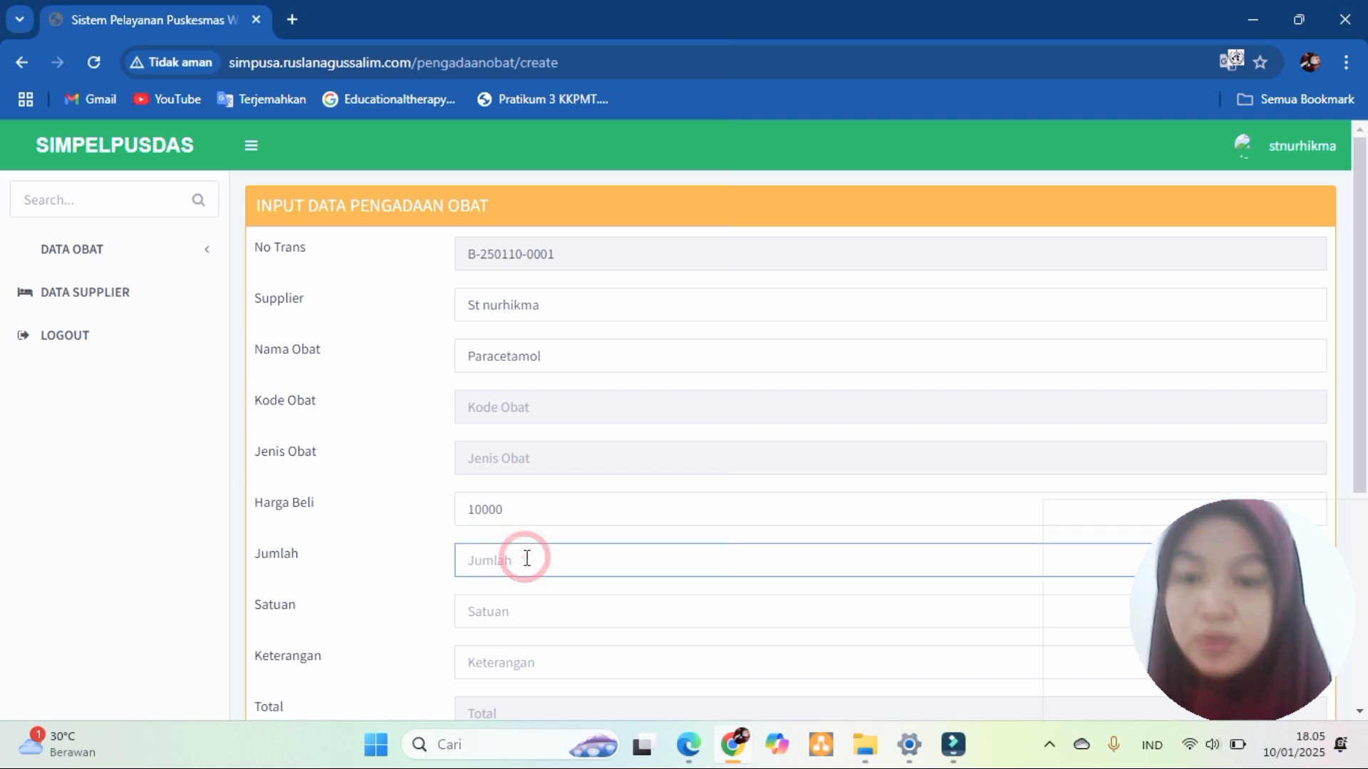
type("5")
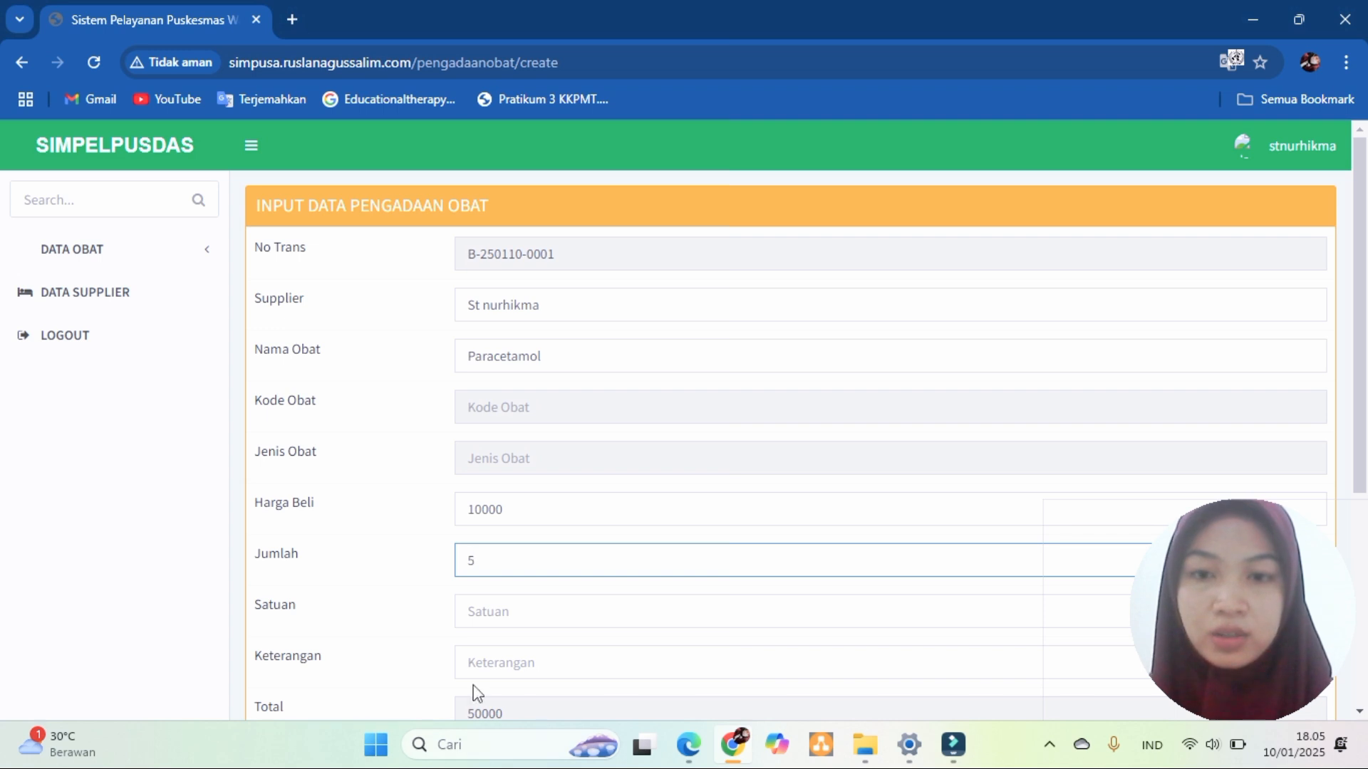
left_click(1362, 516)
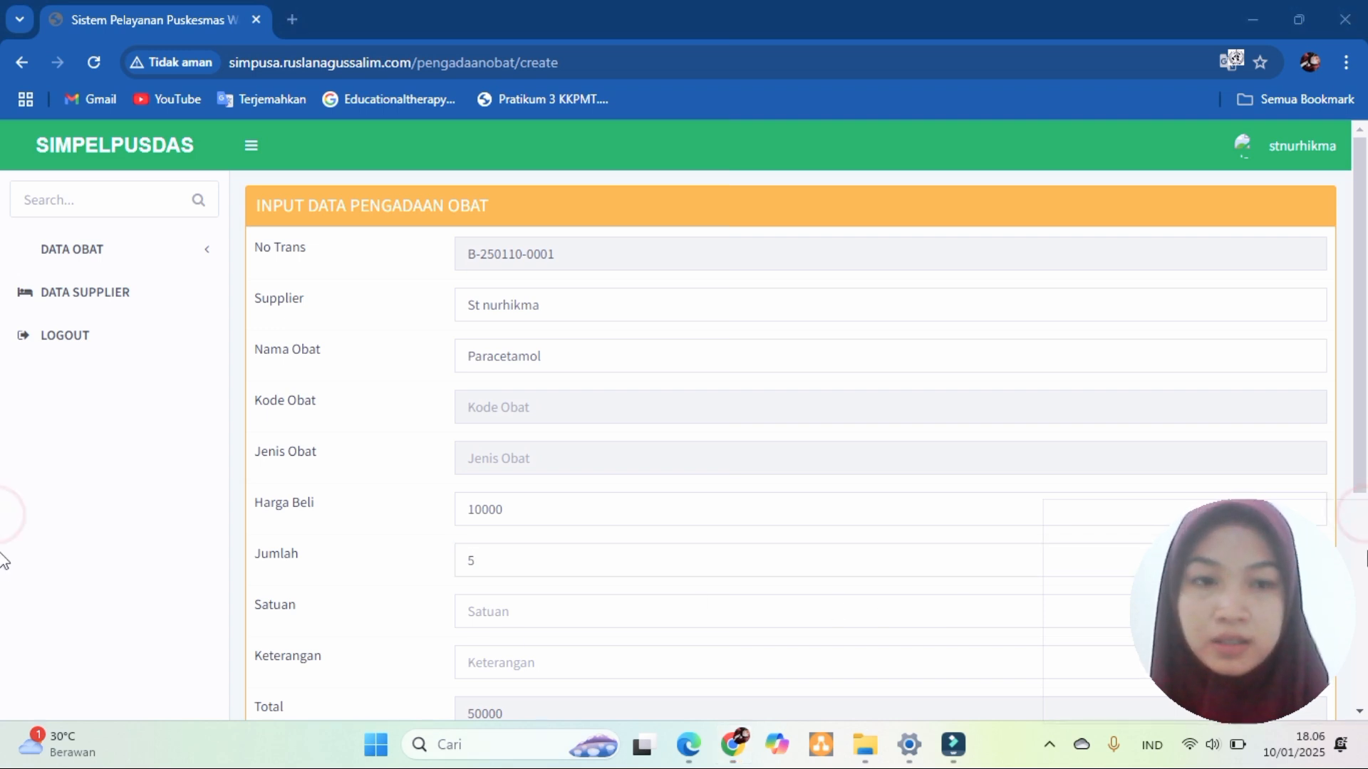
left_click_drag(1254, 607, 1191, 630)
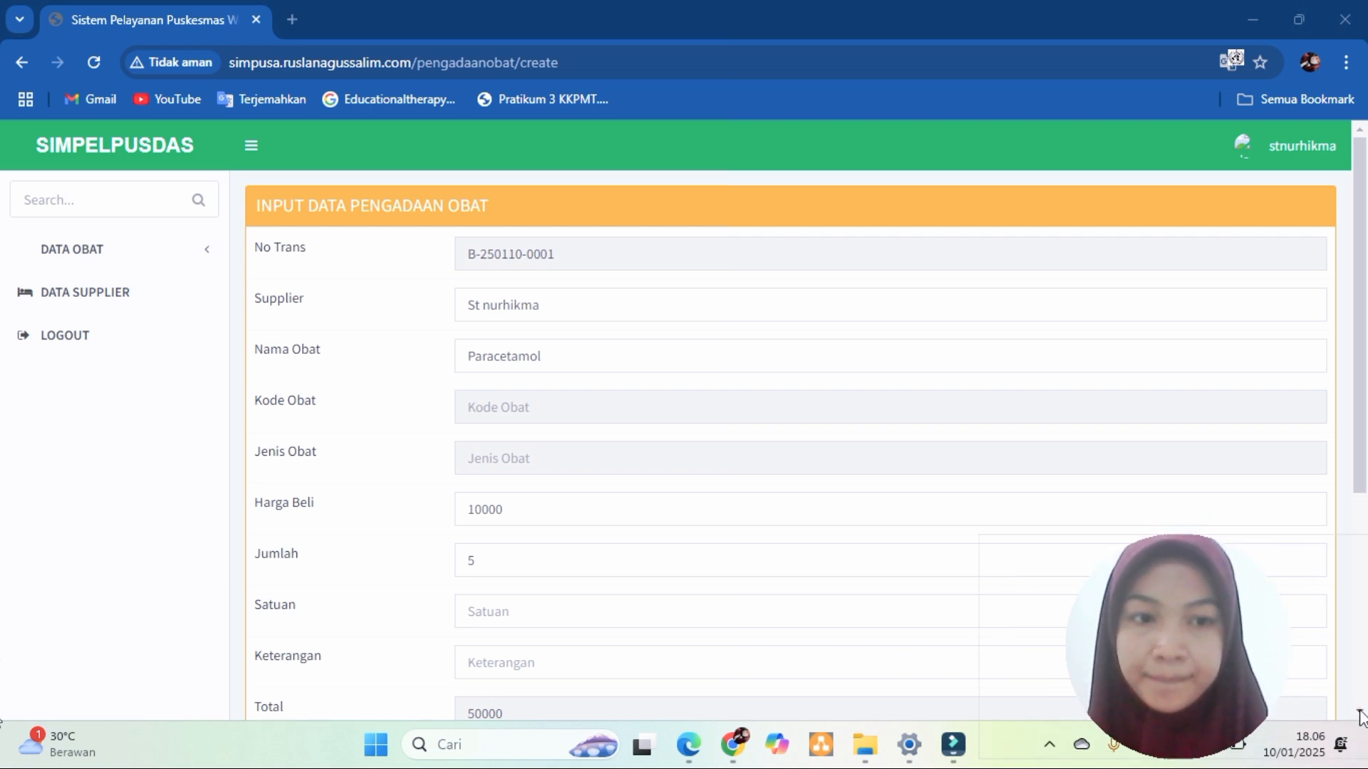
left_click(1360, 503)
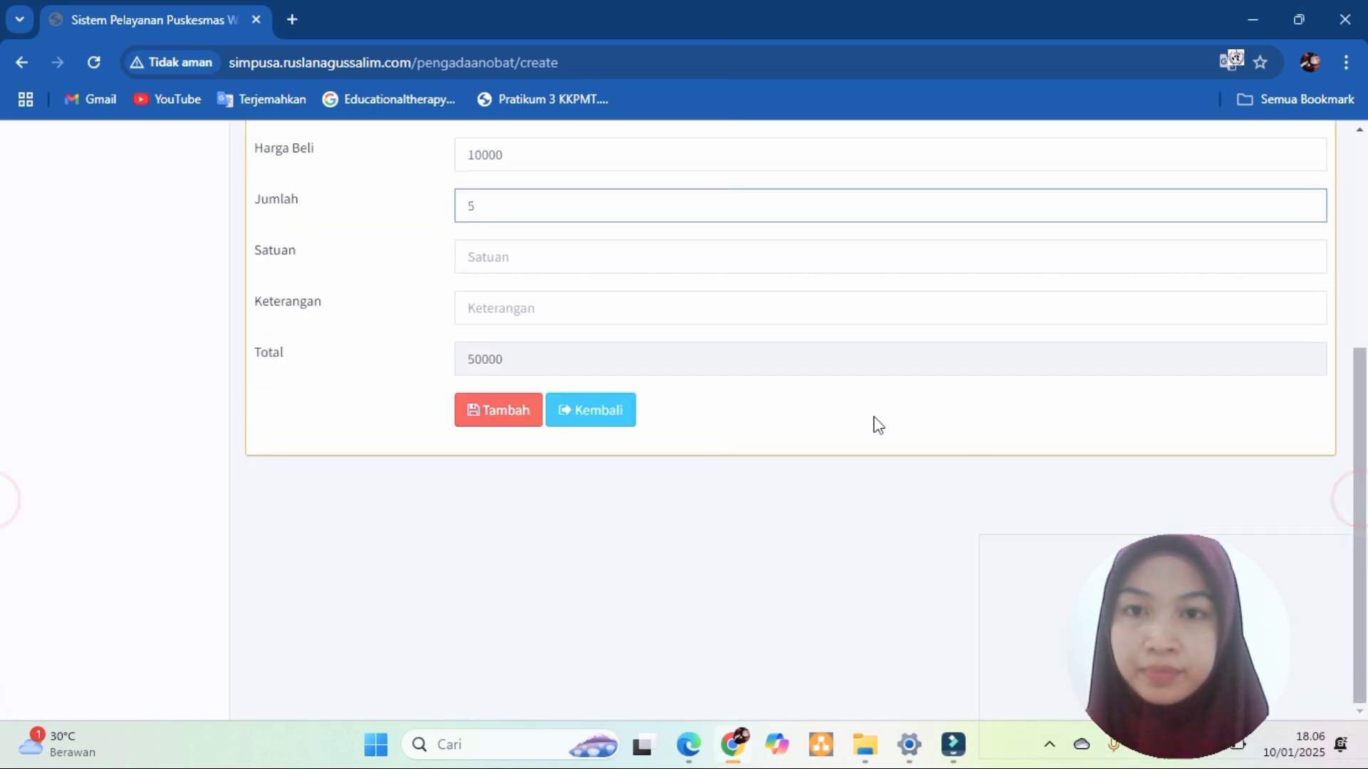
left_click(503, 307)
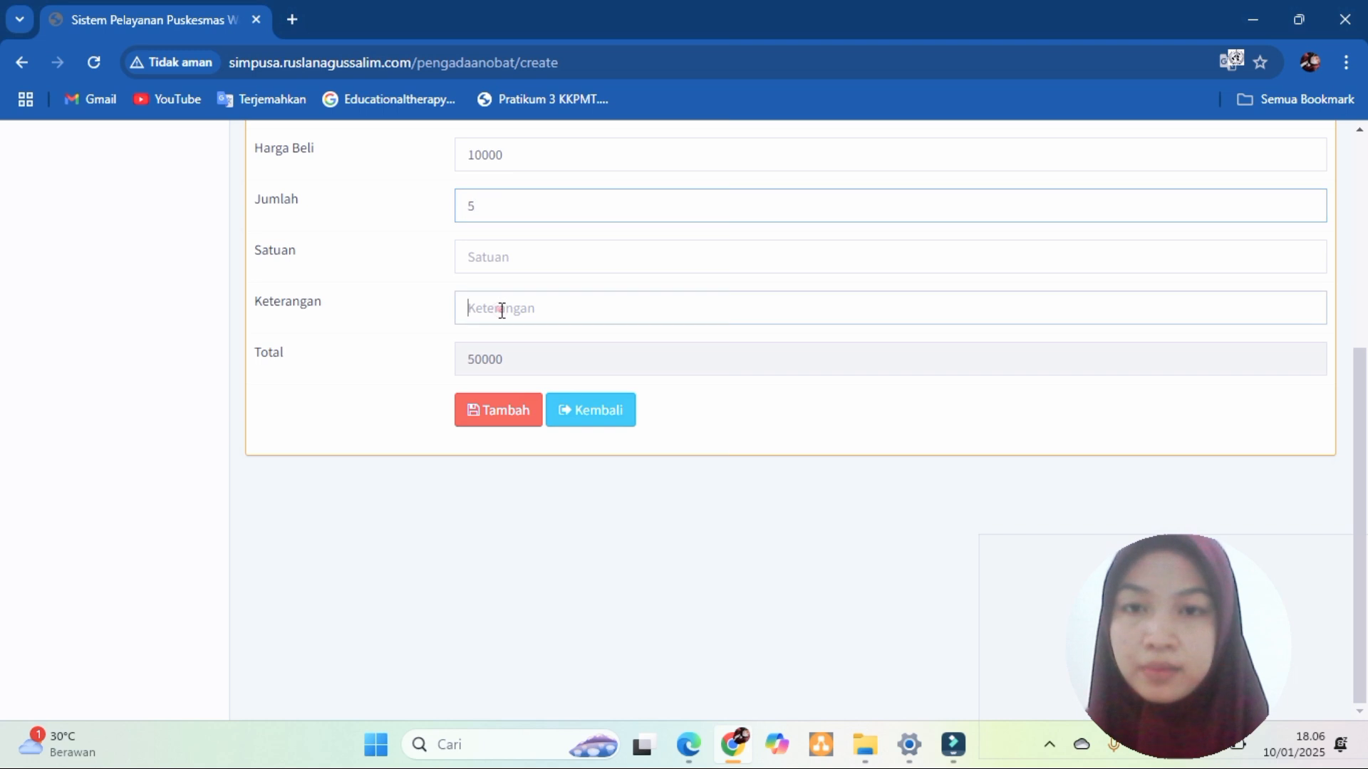
type("3x1")
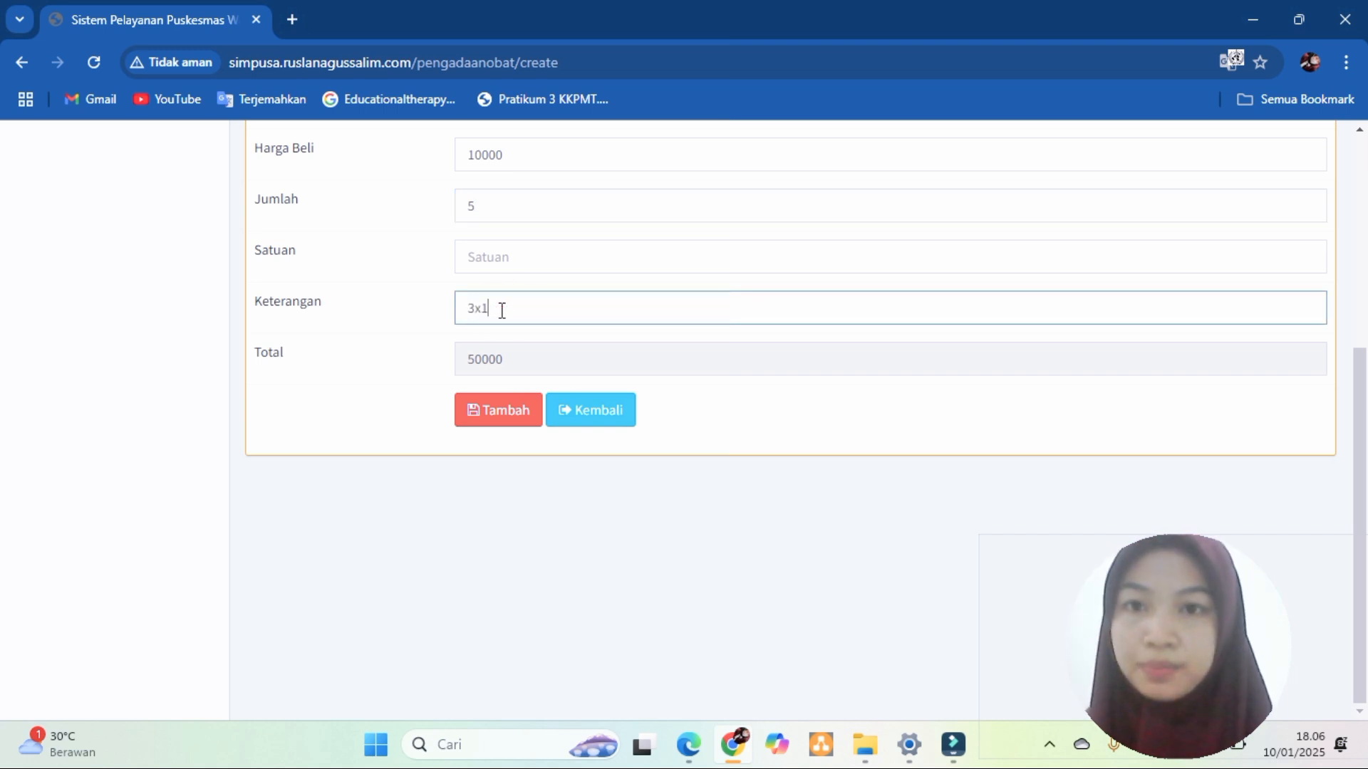
left_click(495, 258)
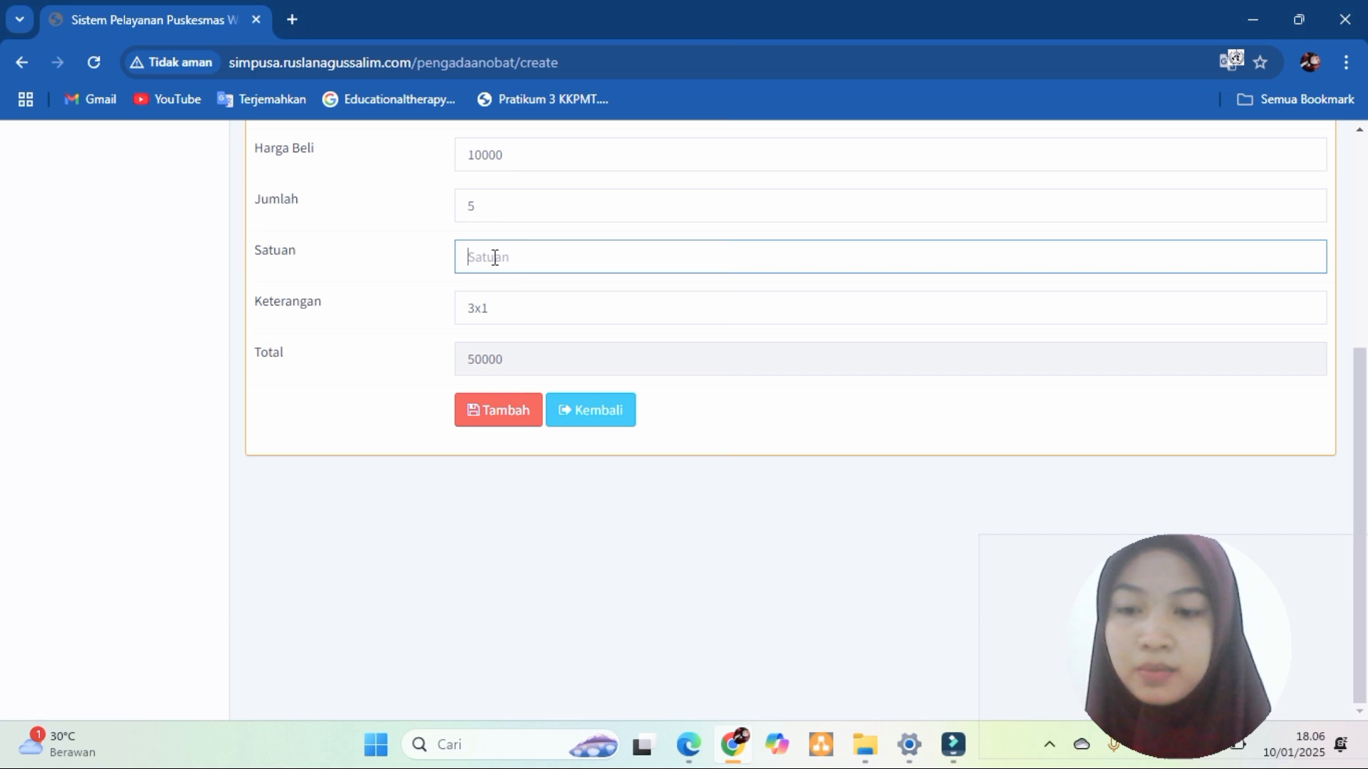
type("tablet")
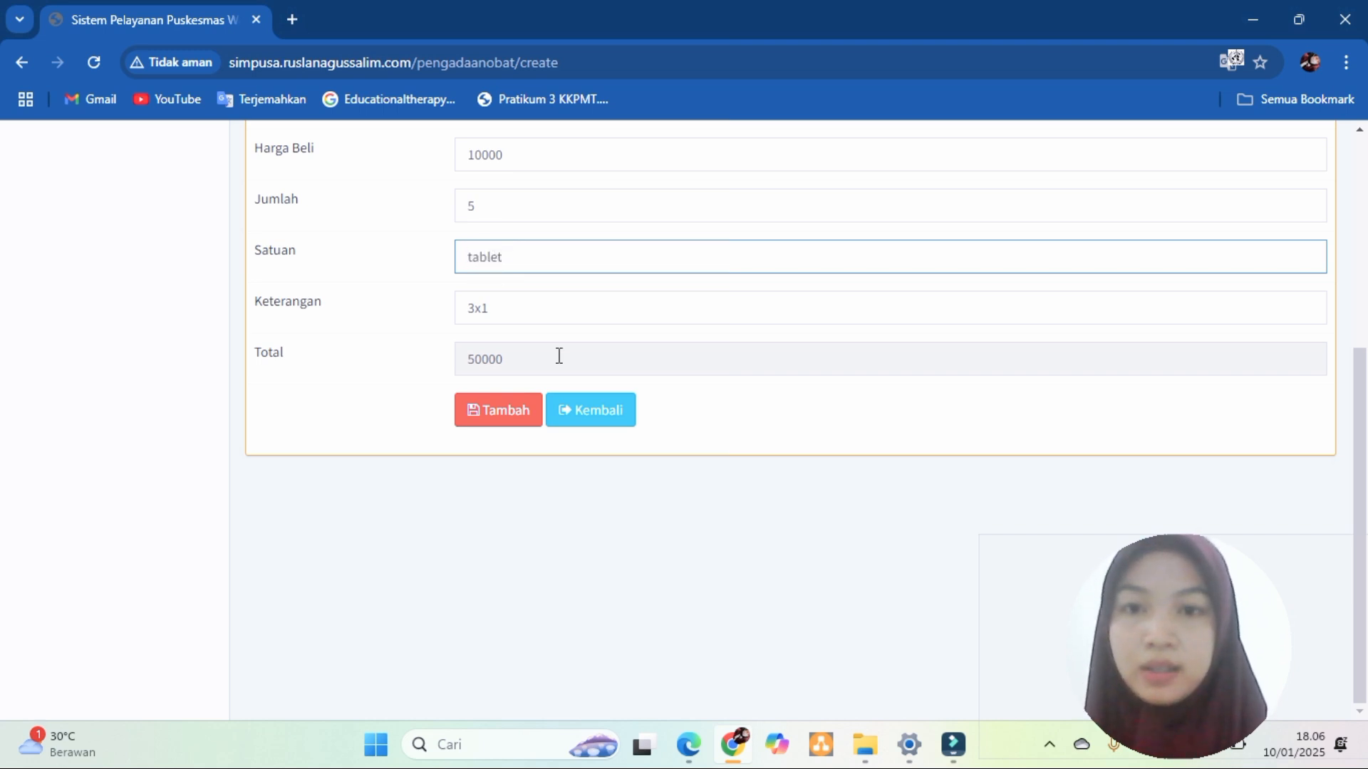
left_click(499, 416)
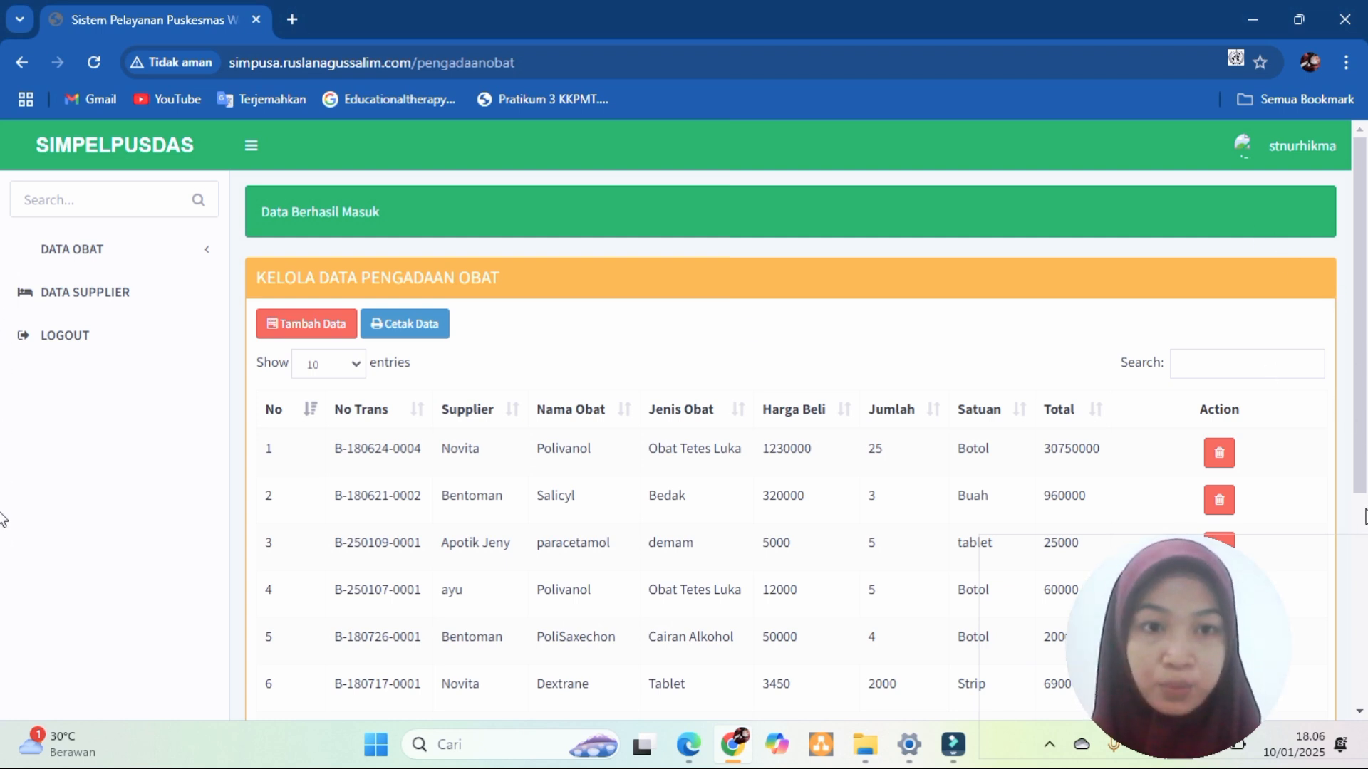
- Scroll through the 11-entry procurement list, then expand DATA OBAT in the sidebar
scroll(2, 519, "down", 5)
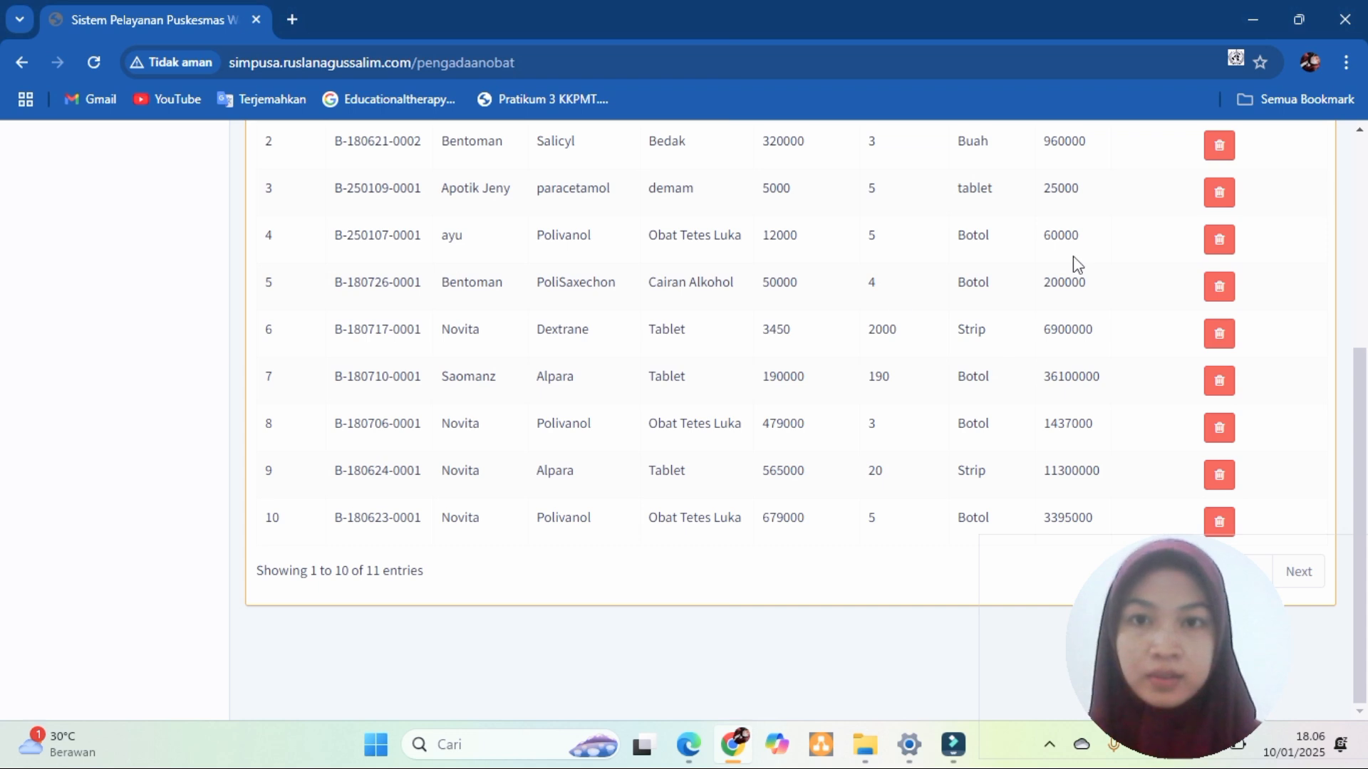
scroll(2, 253, "up", 5)
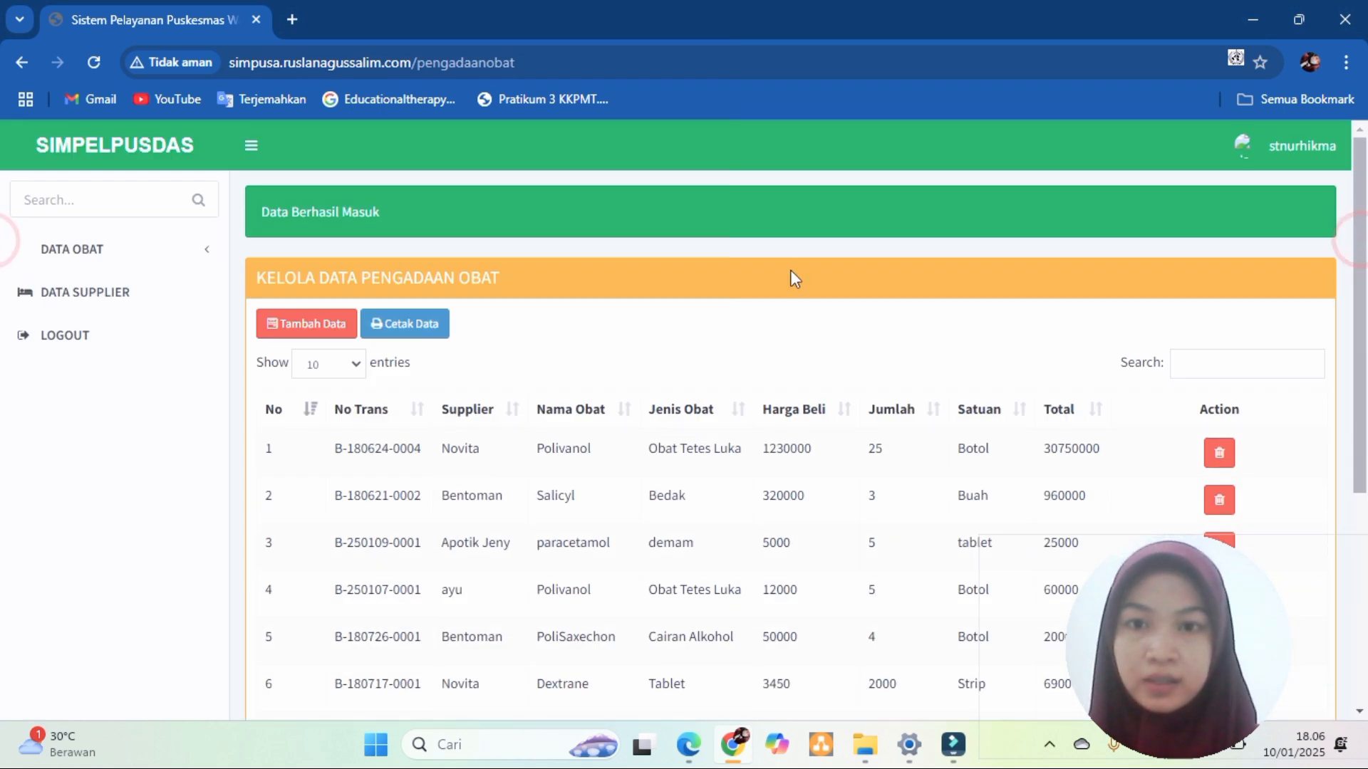
left_click(137, 242)
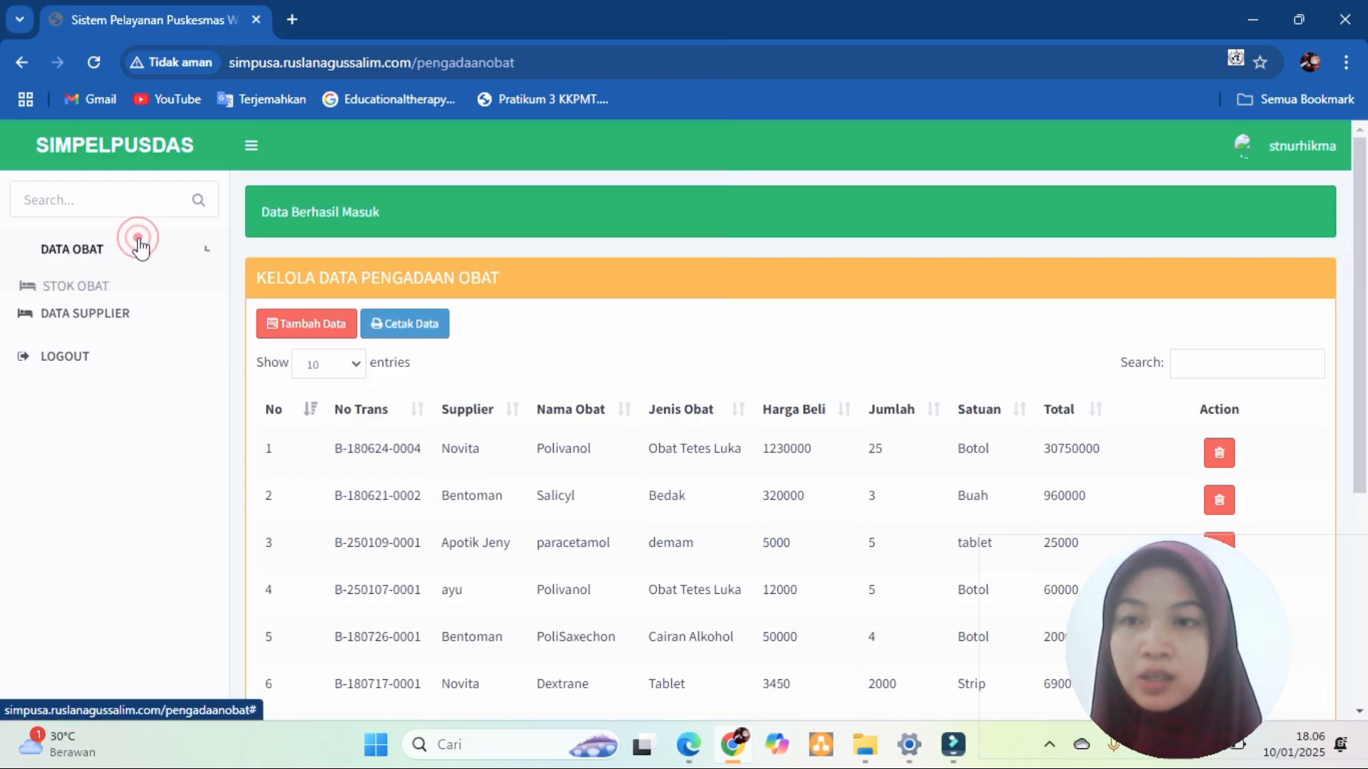
- Start a new drug dispensing entry with the patient's name and drug Betadine
left_click(145, 344)
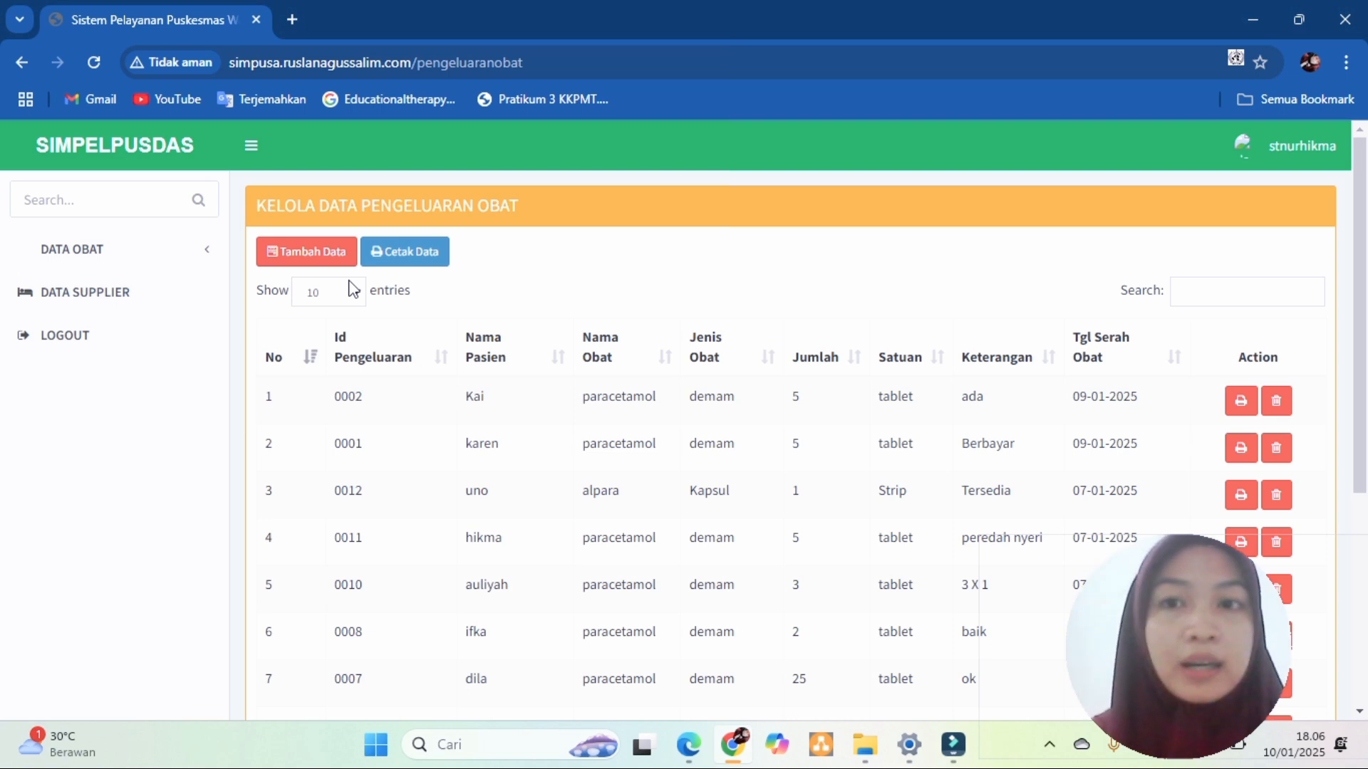
left_click(321, 251)
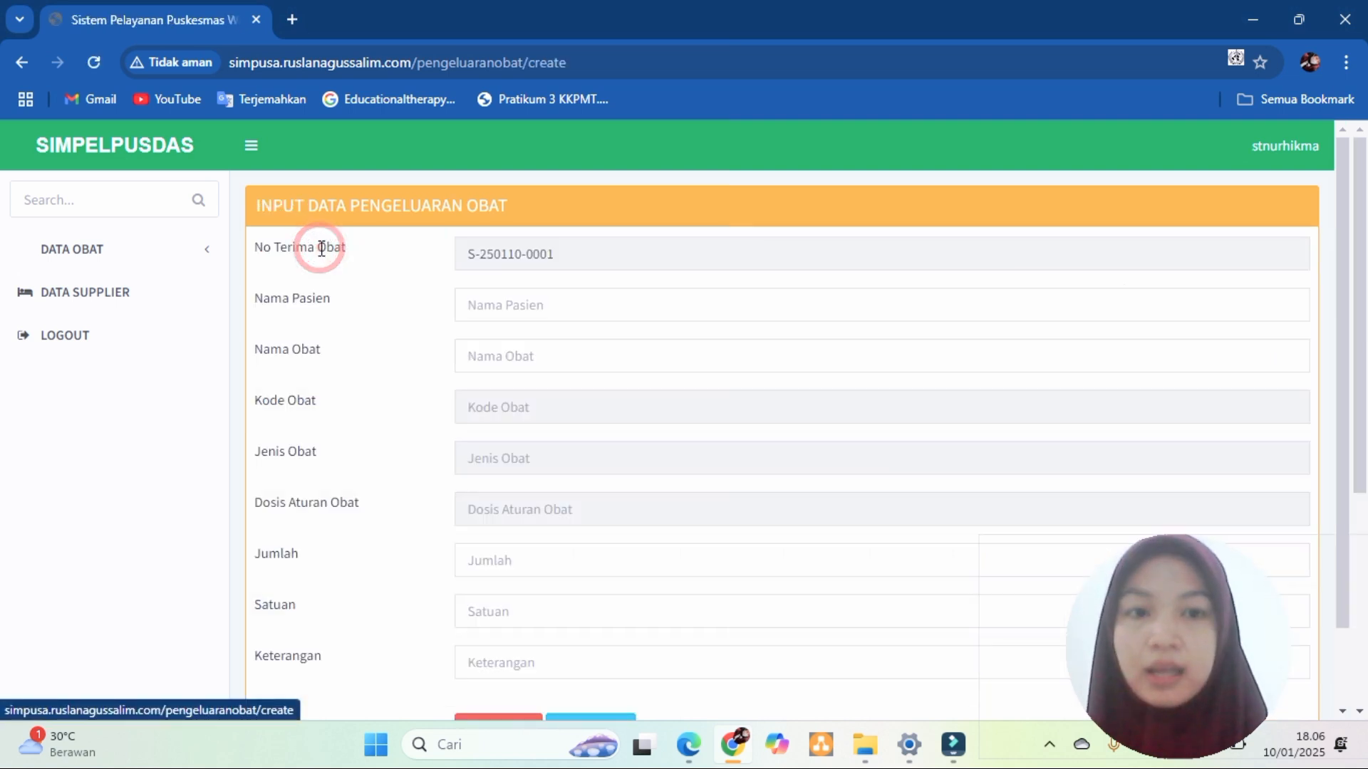
left_click(537, 312)
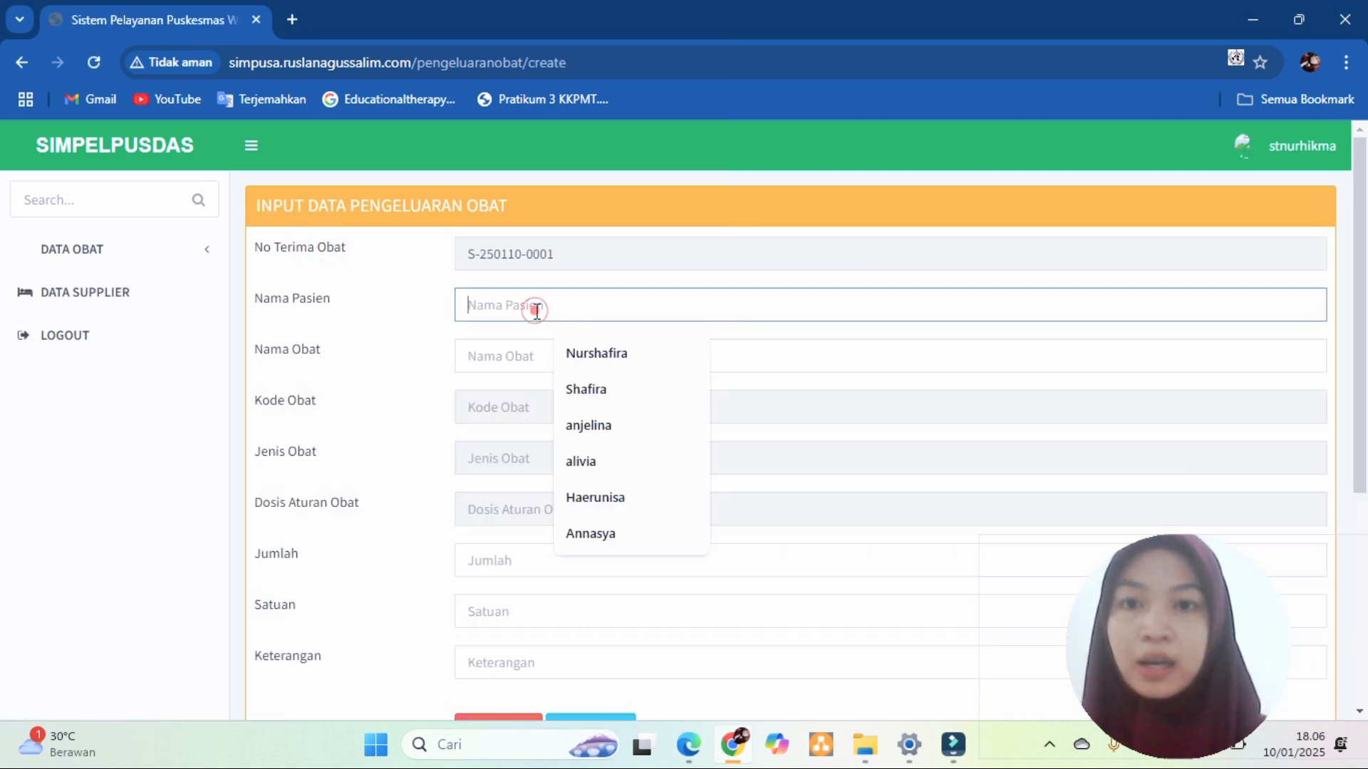
type("hikma")
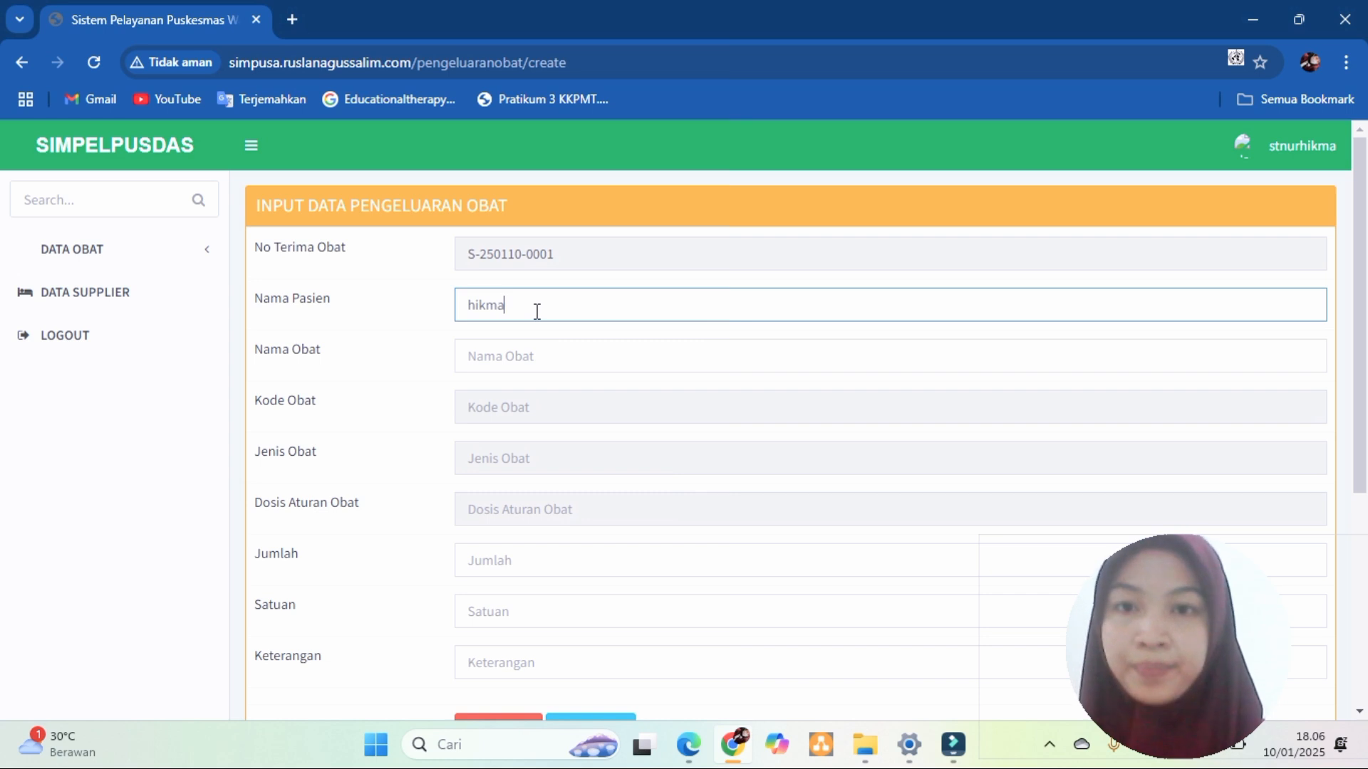
key("Tab")
left_click(519, 361)
type("para")
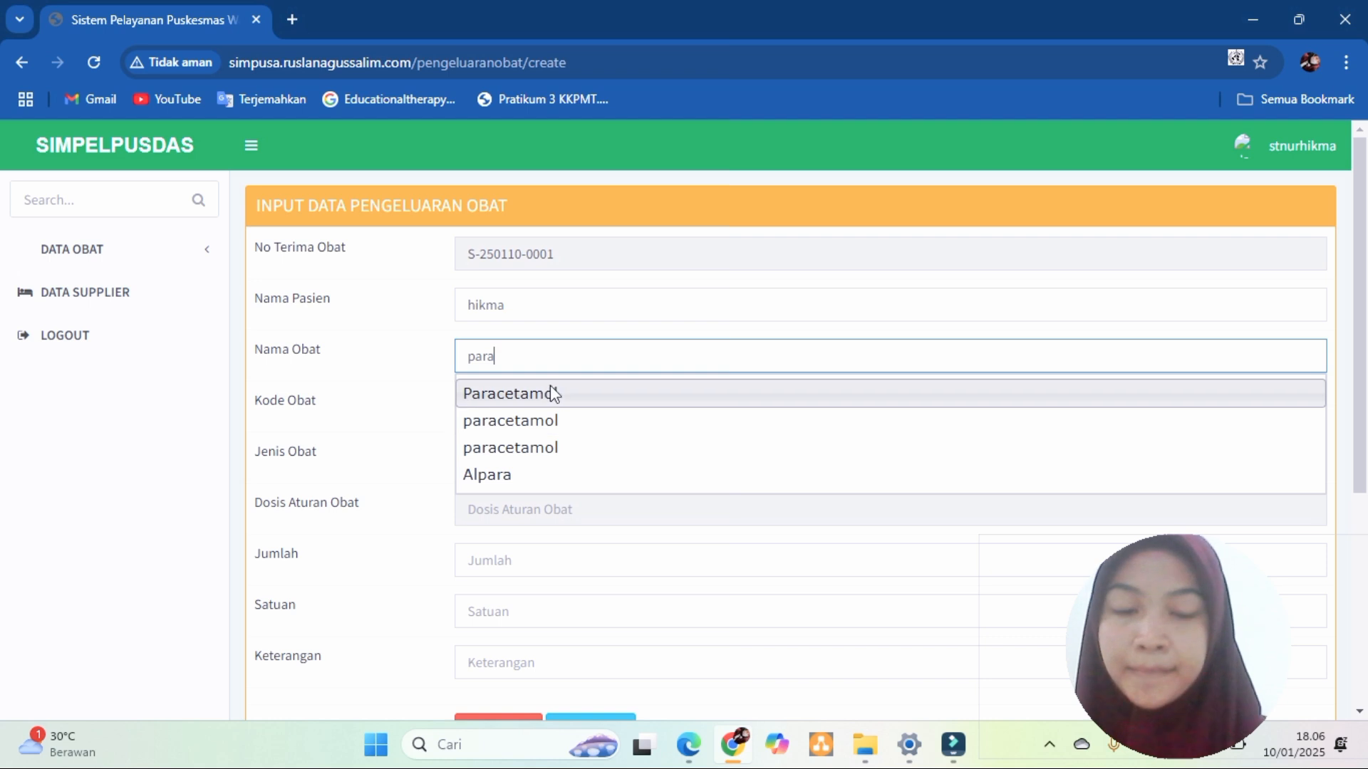
key("BackSpace")
key("BackSpace")
key("BackSpace")
key("BackSpace")
key("BackSpace")
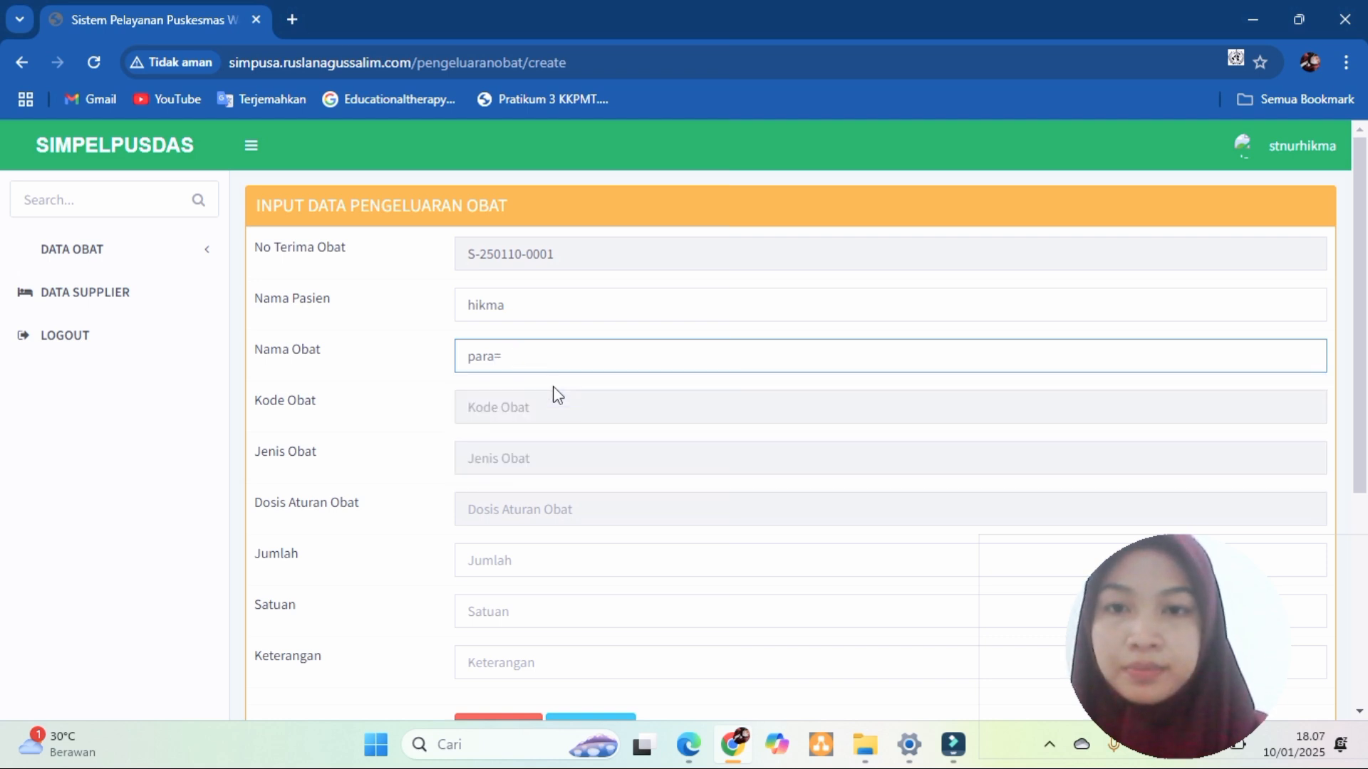
type("ibu")
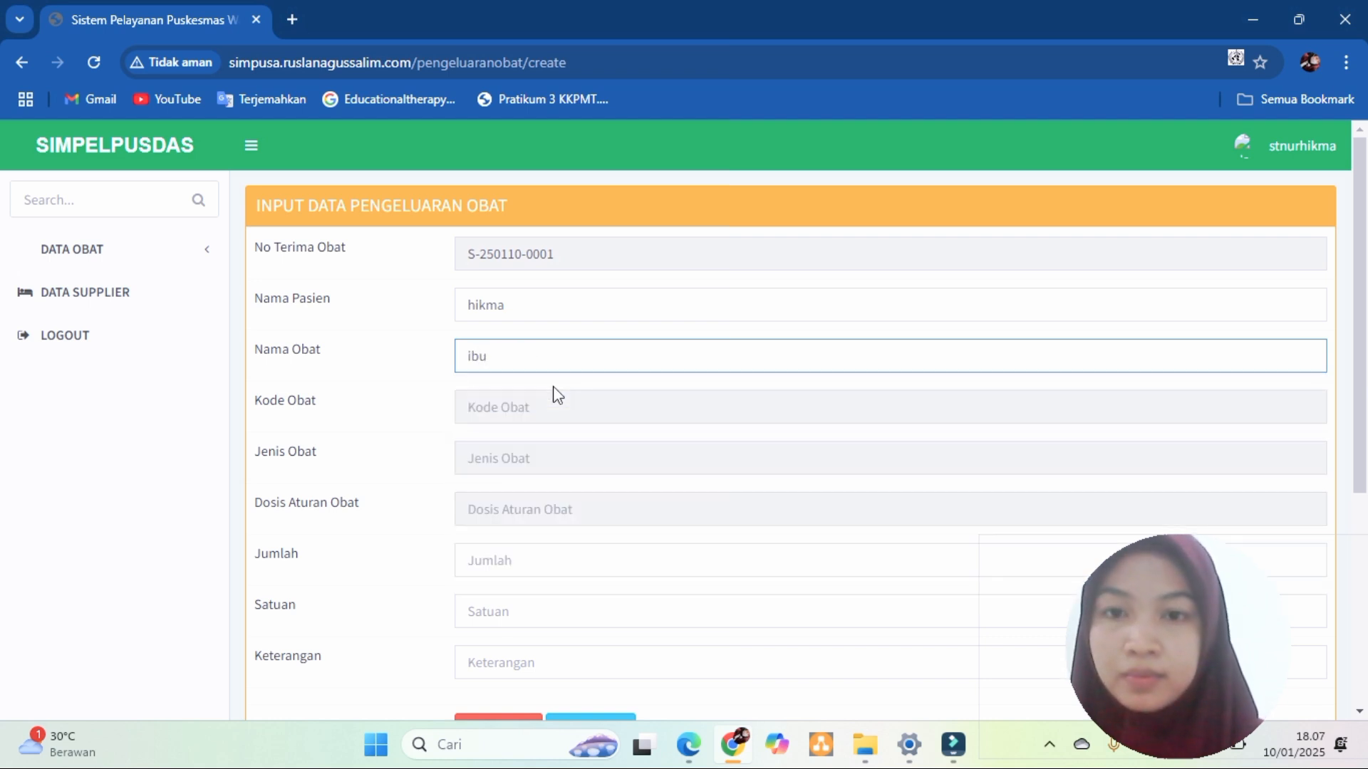
key("BackSpace")
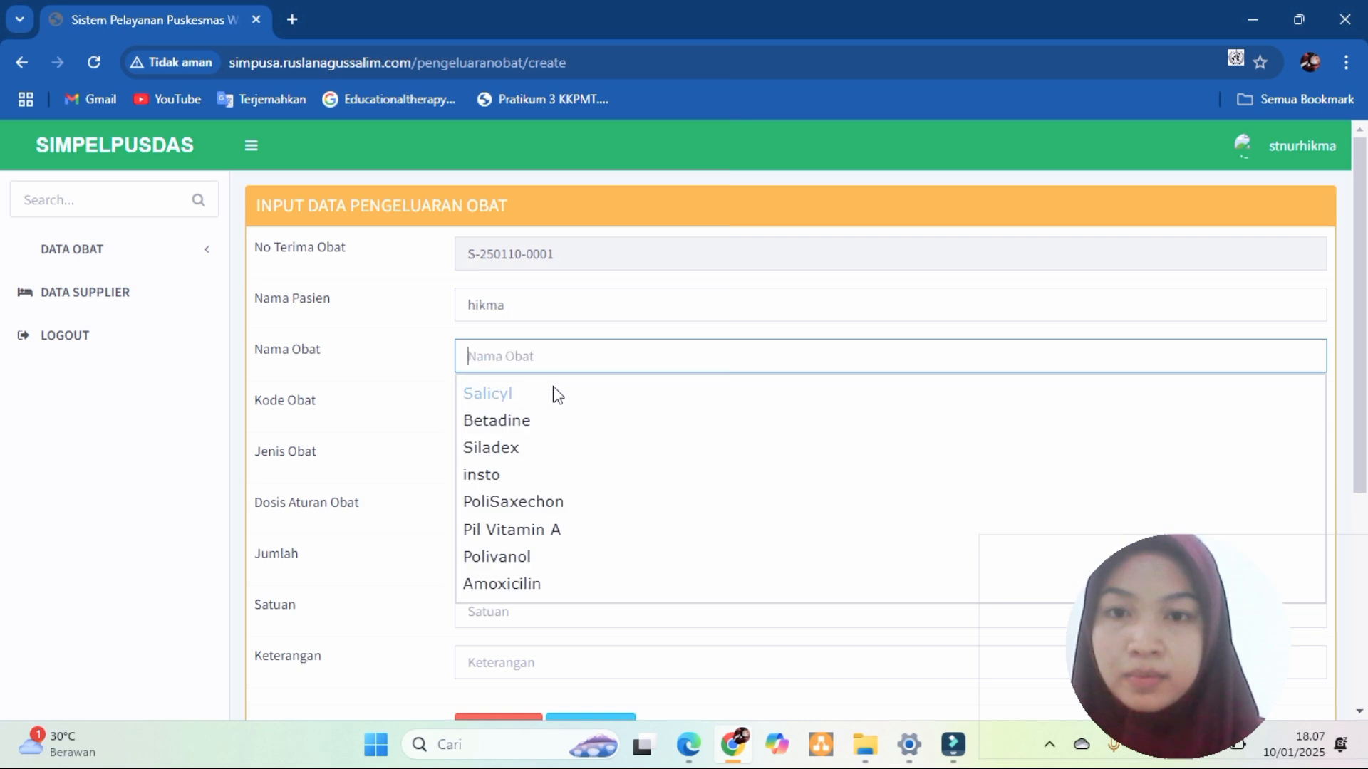
type("b")
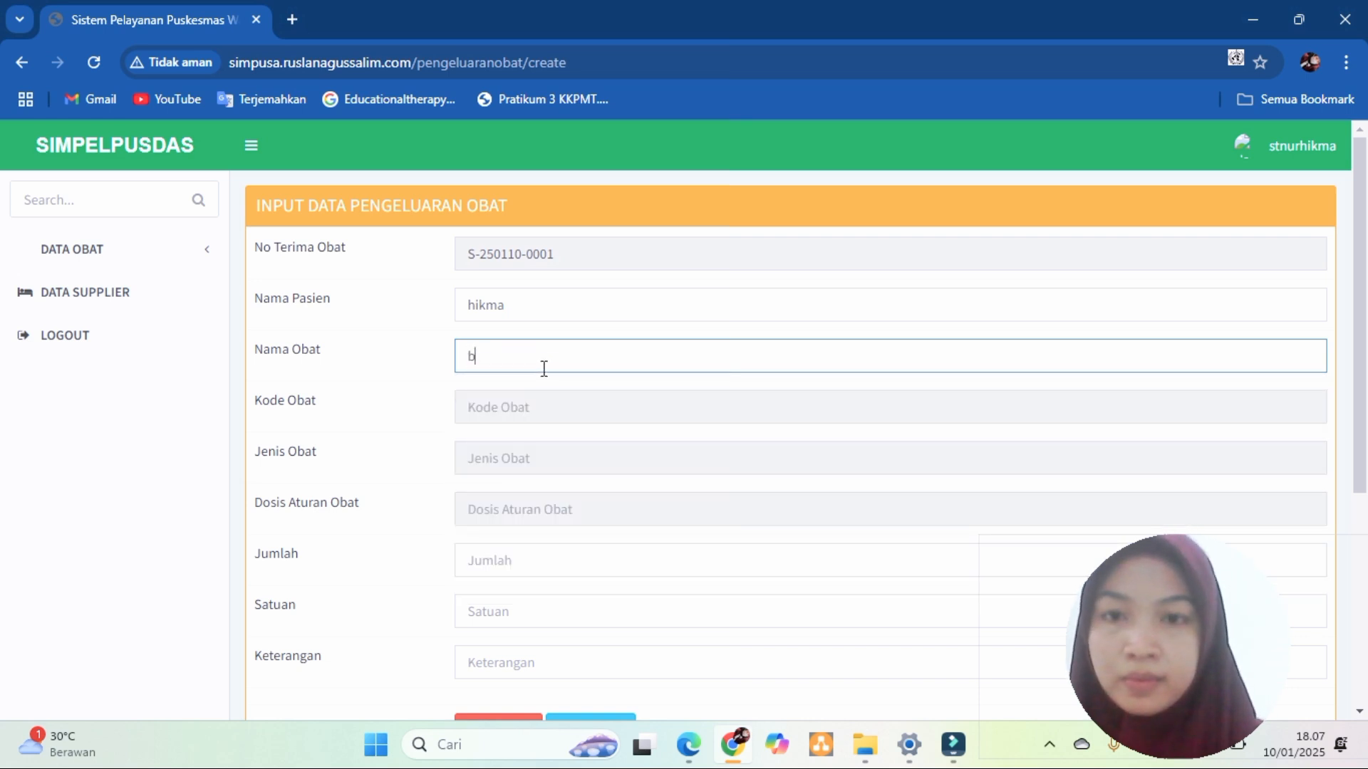
left_click(530, 396)
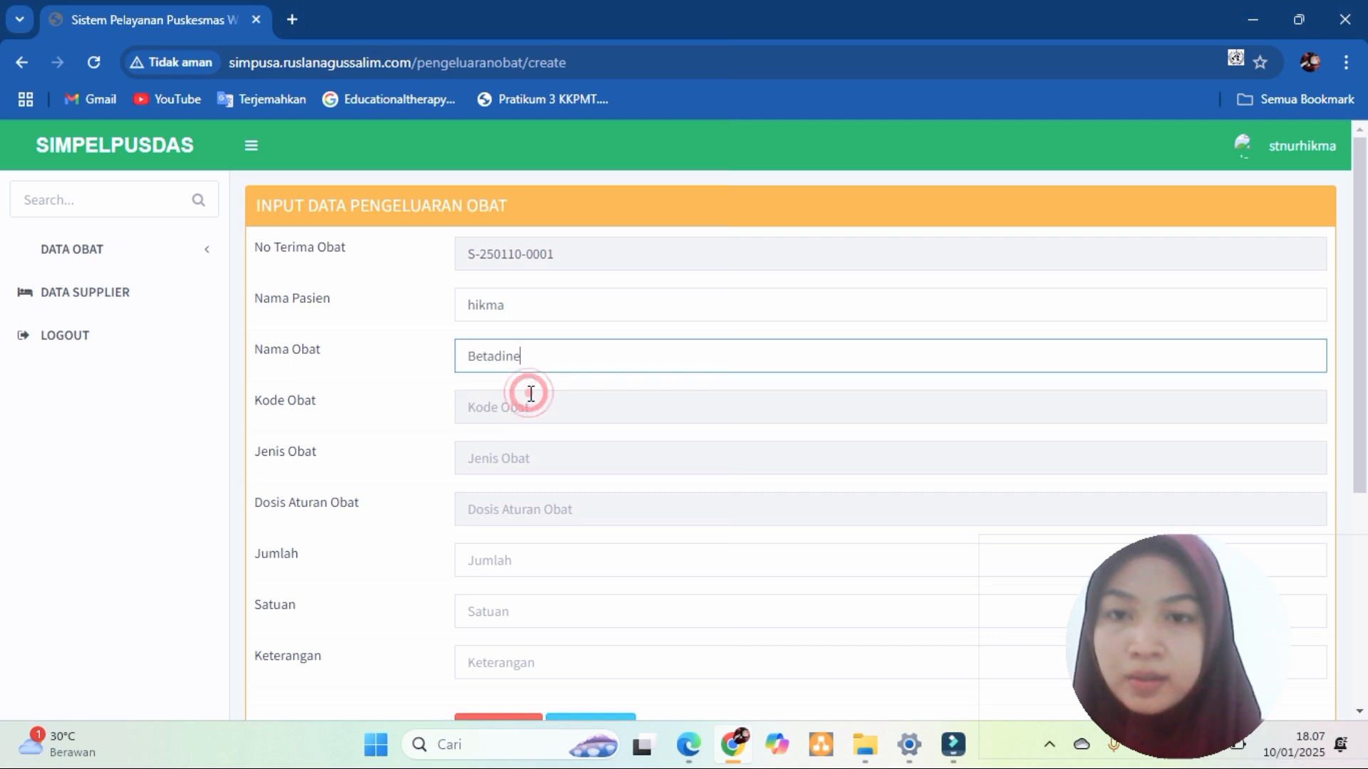
- Enter quantity 5, unit botol and note 3x1, then submit the dispensing record
left_click(532, 406)
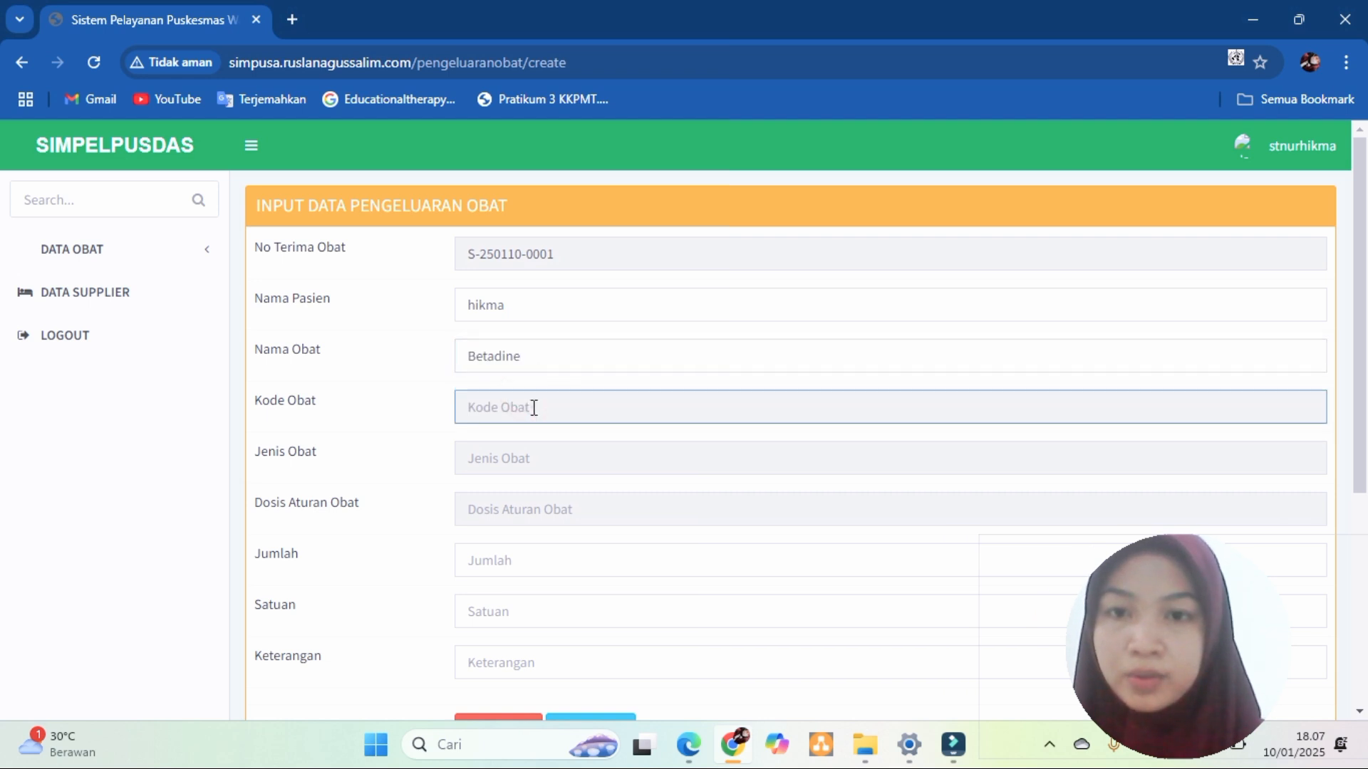
left_click(518, 458)
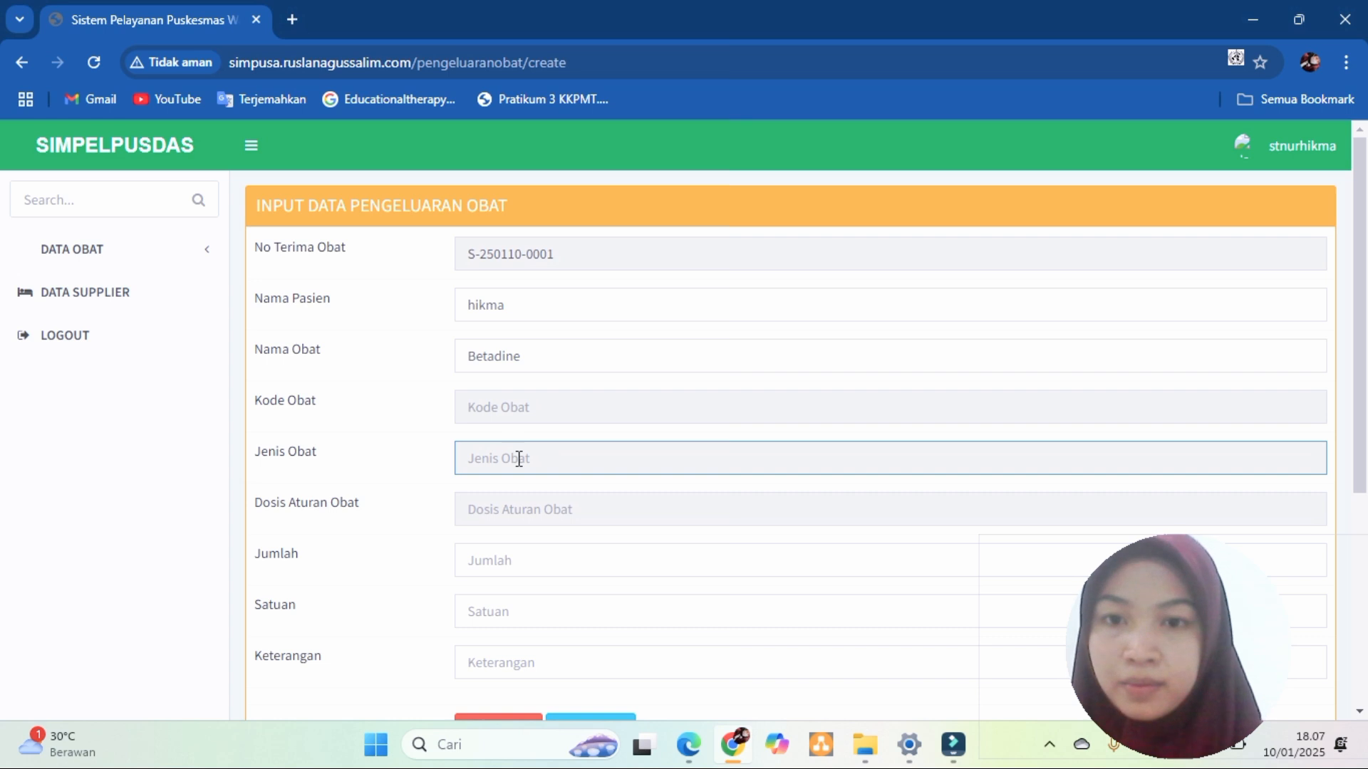
left_click(528, 511)
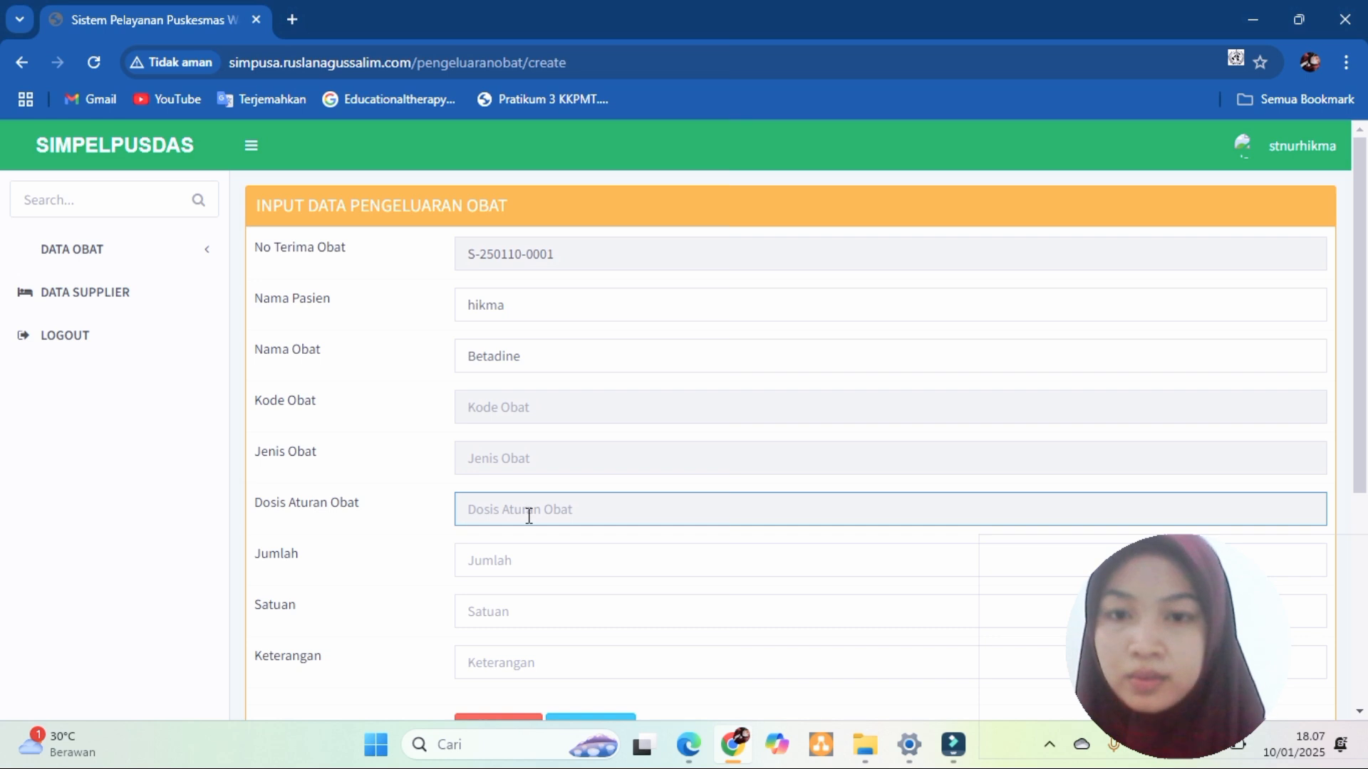
left_click(537, 566)
type("5")
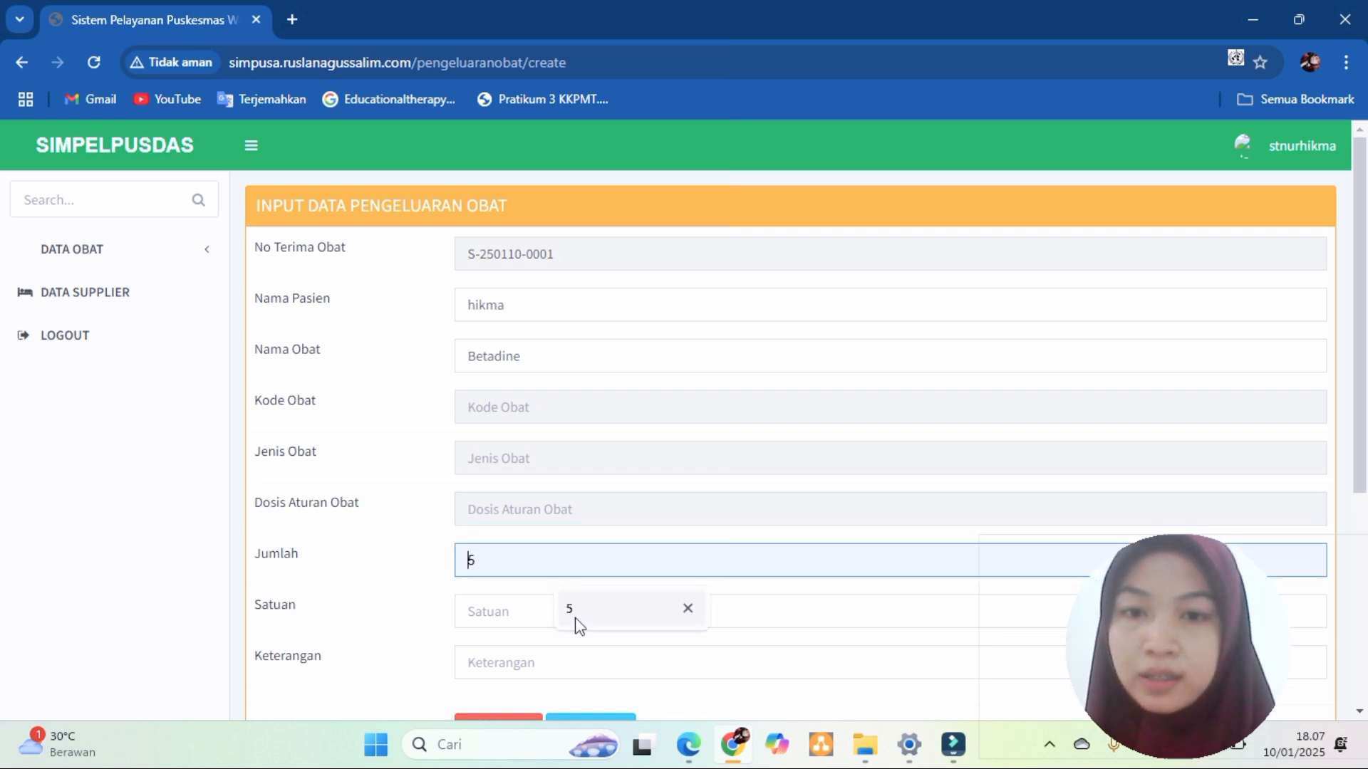
left_click(574, 609)
left_click(511, 615)
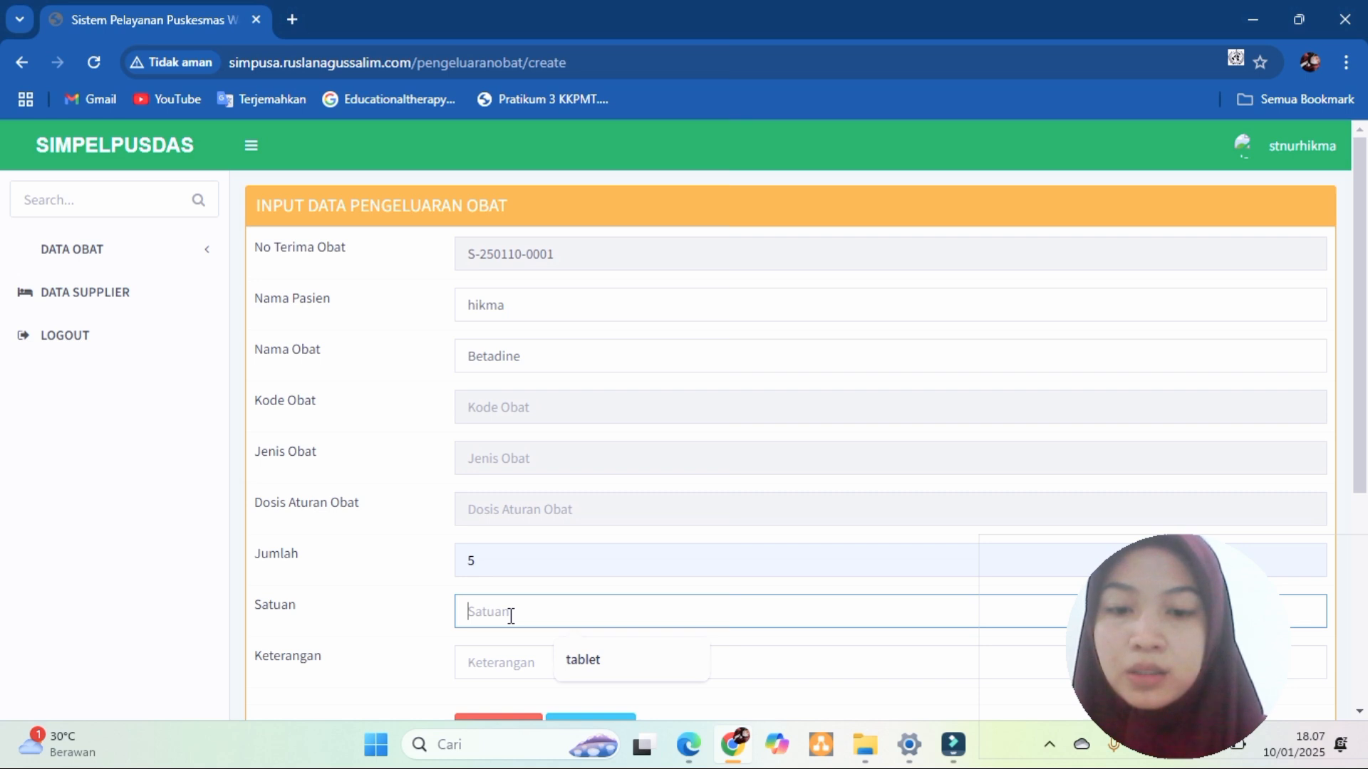
type("botol")
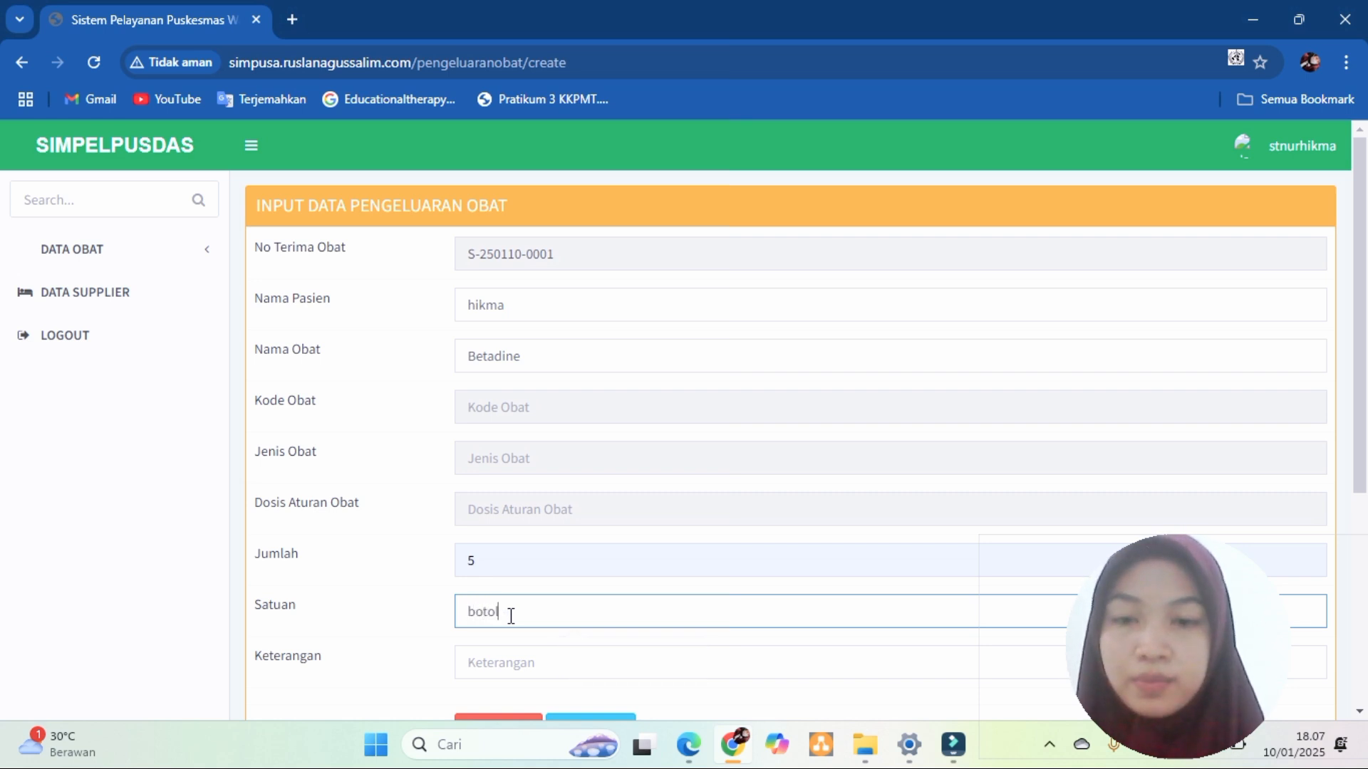
left_click(530, 660)
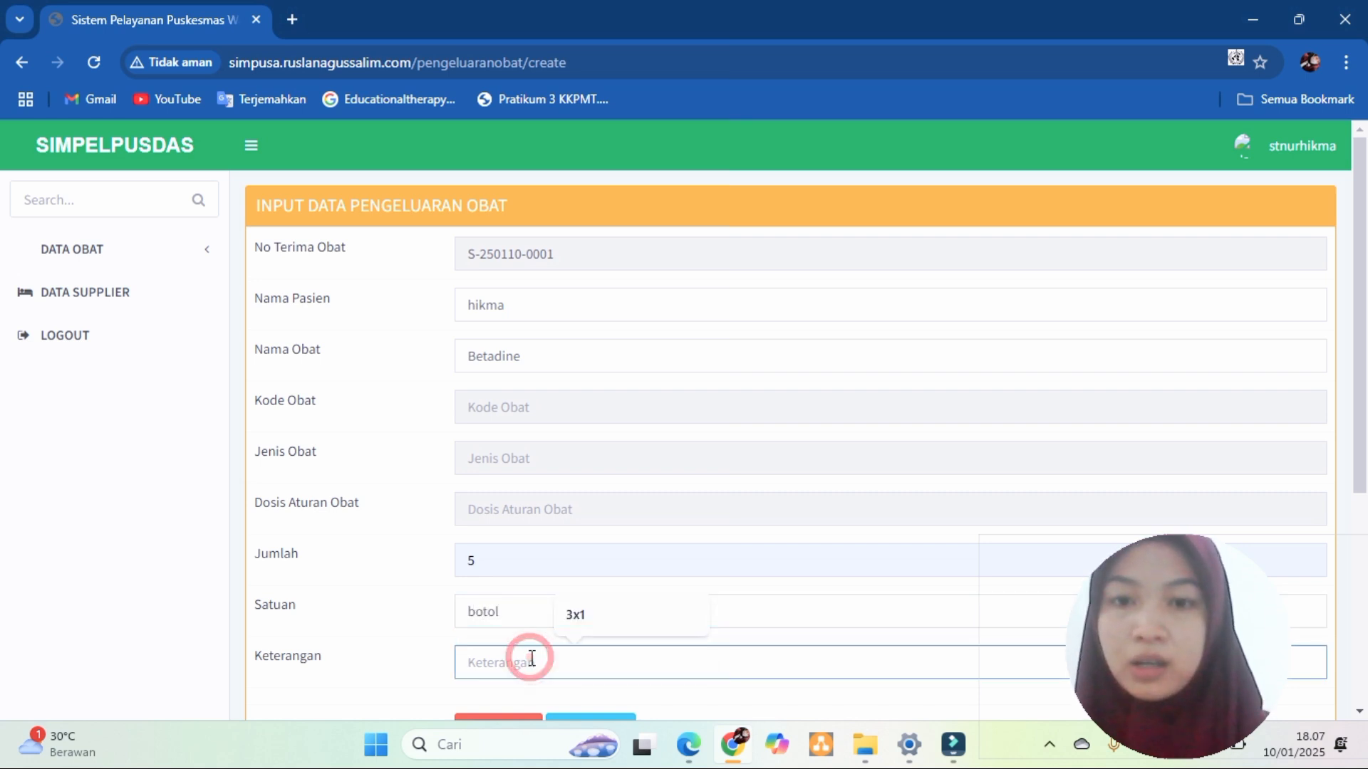
left_click(579, 616)
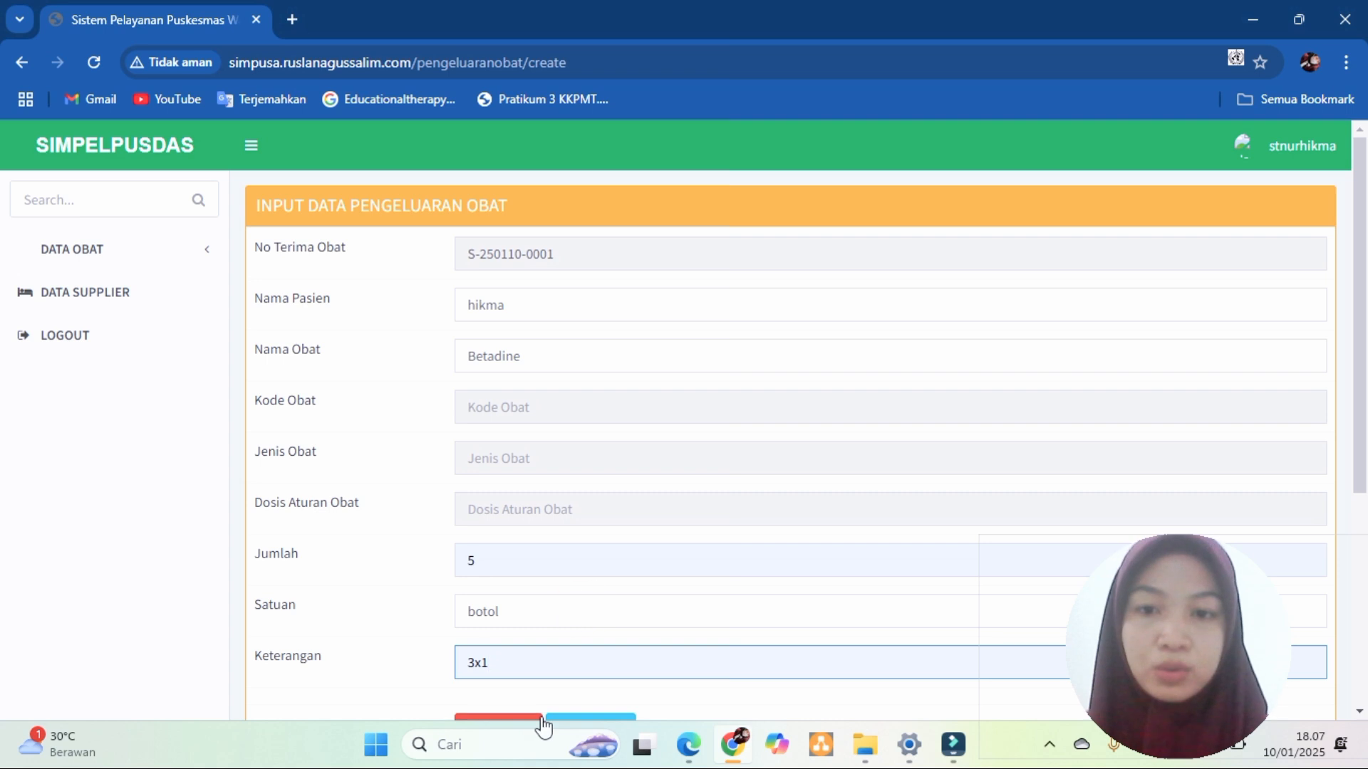
scroll(1363, 518, "down", 5)
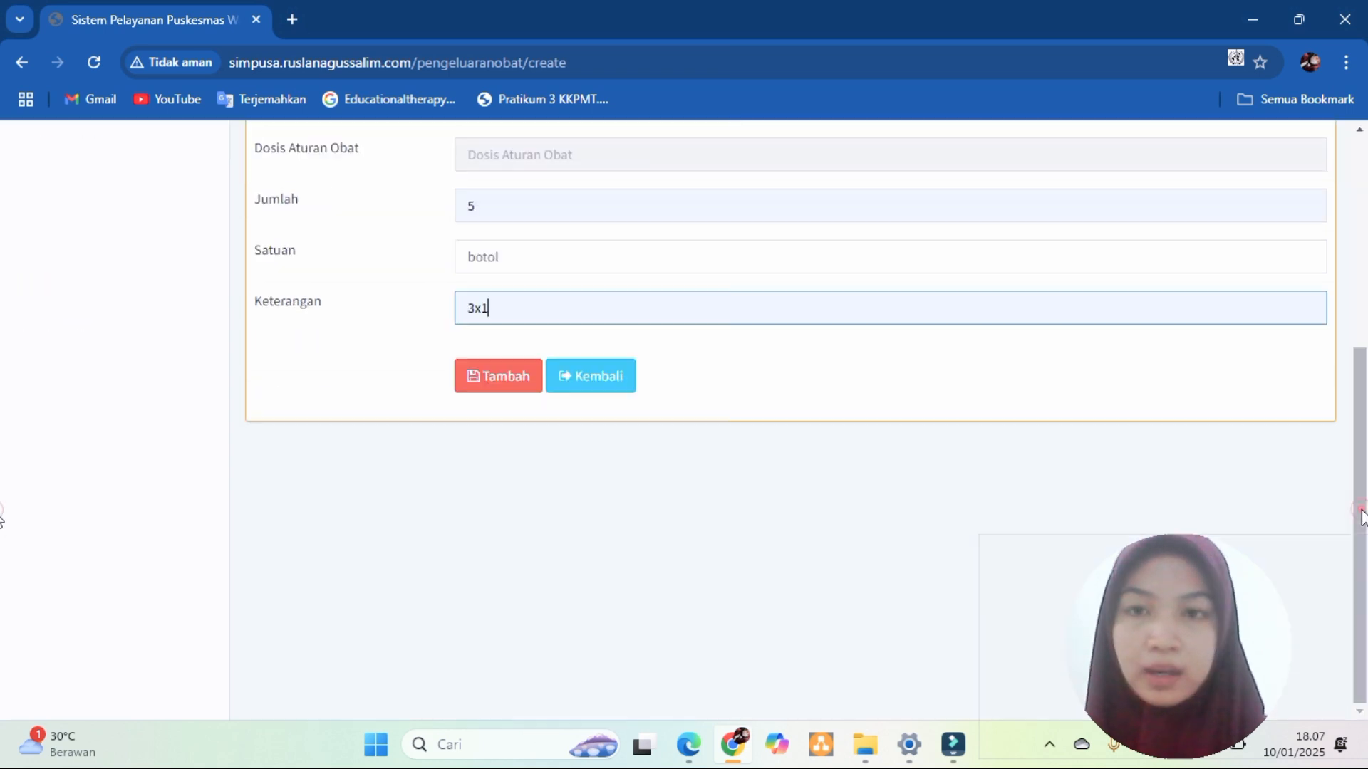
left_click(517, 383)
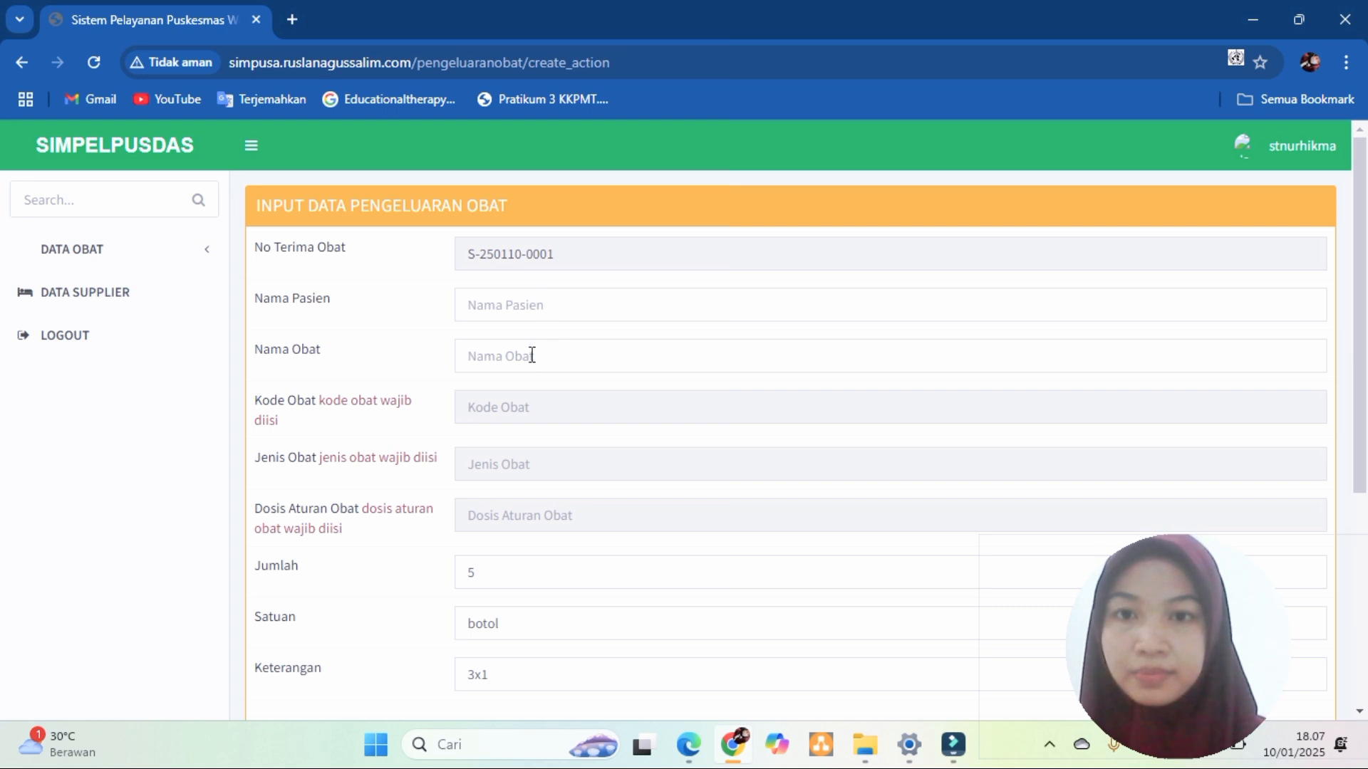
- Leave the rejected dispensing form and open Tambah Data from the DATA OBAT-OBATAN list
left_click(531, 312)
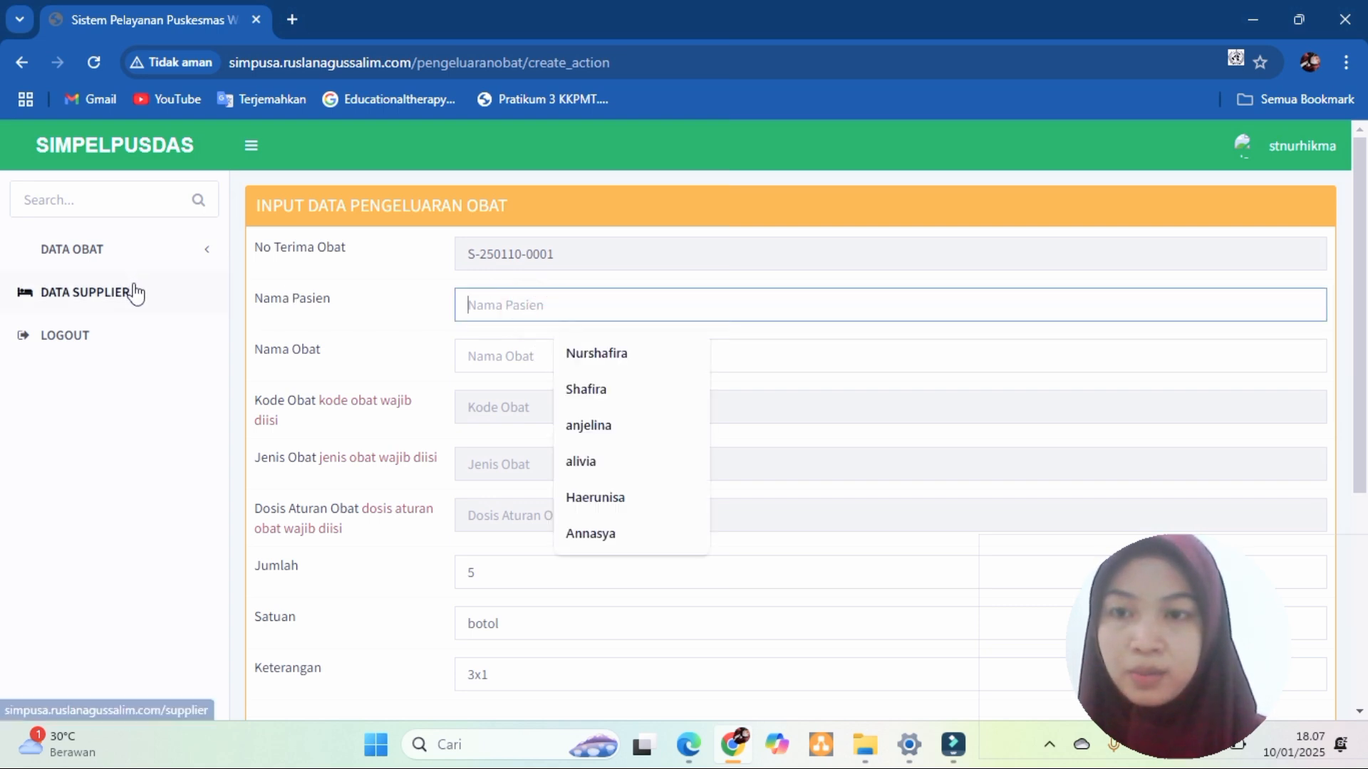
left_click(198, 254)
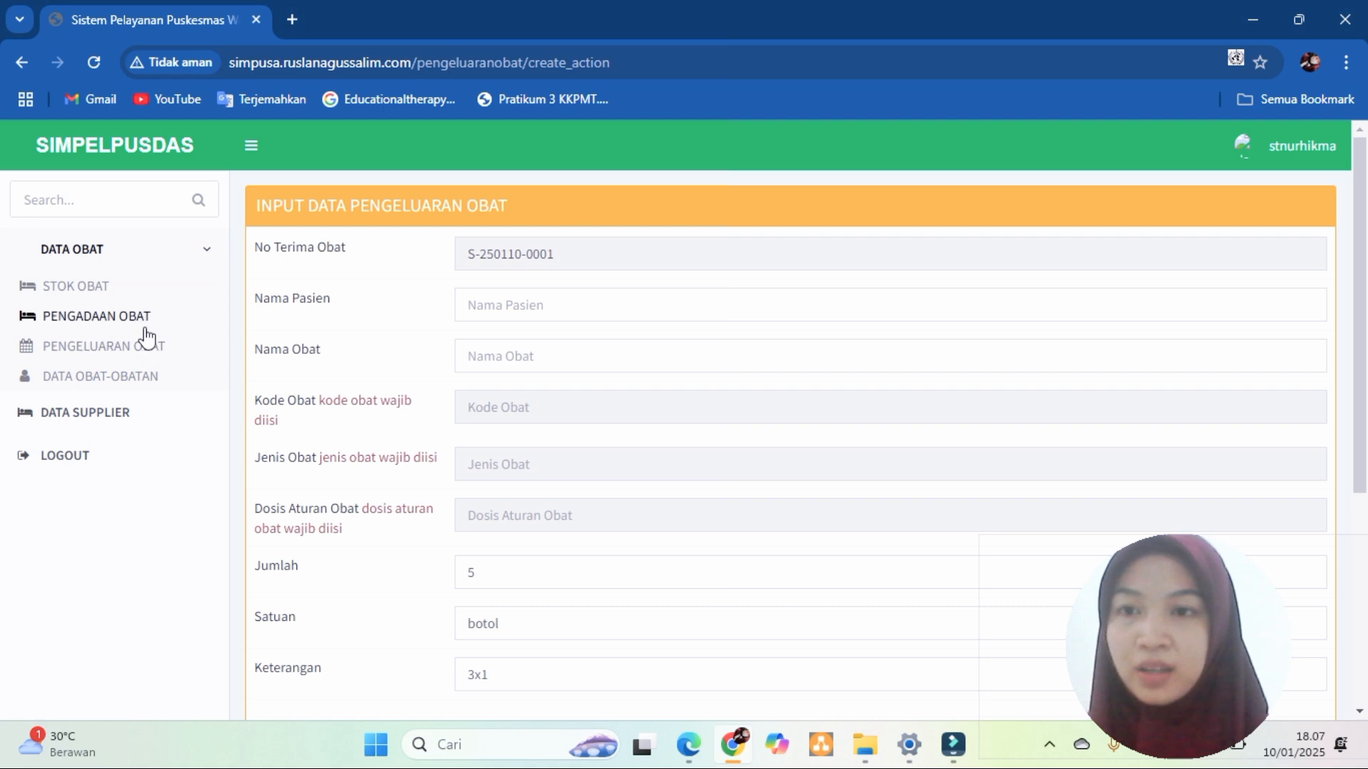
left_click(142, 389)
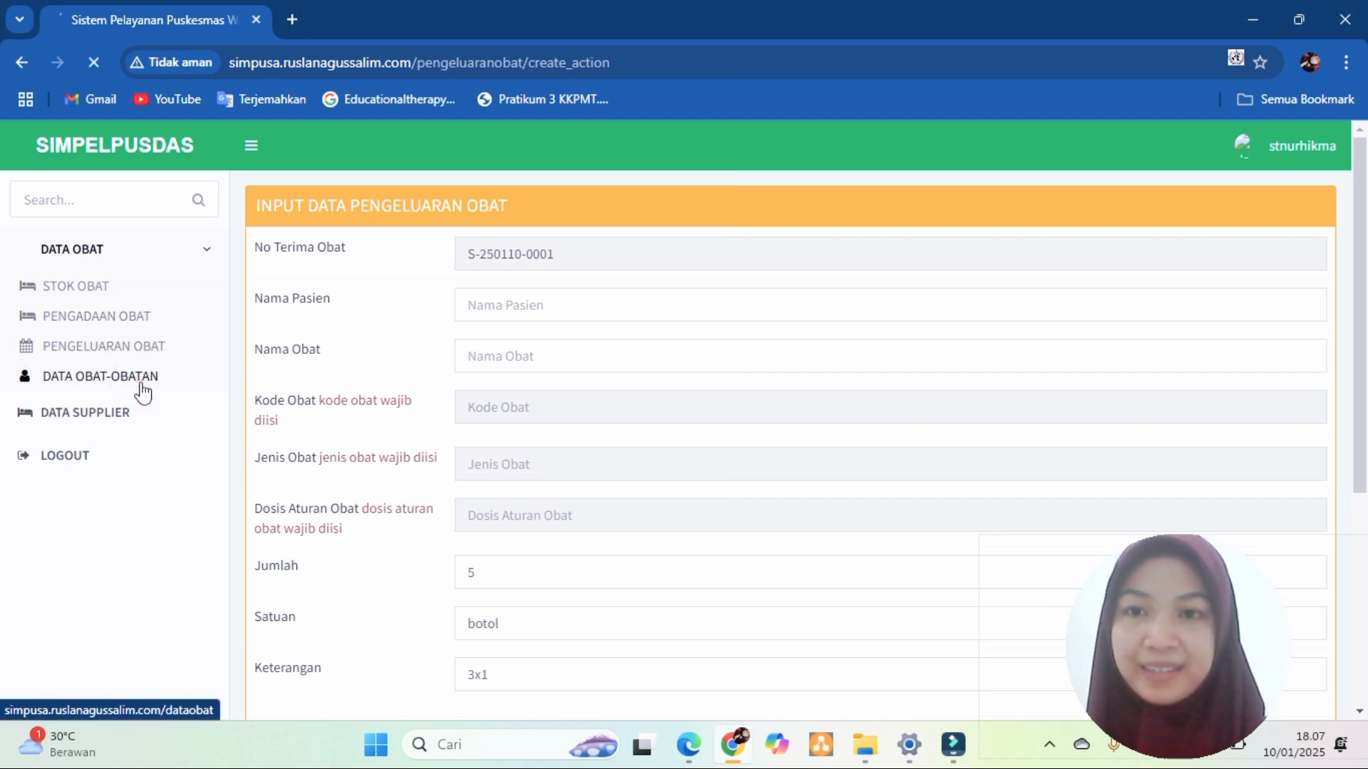
left_click(308, 252)
- Reopen the add-medicine form and enter medicine code R10
left_click(499, 254)
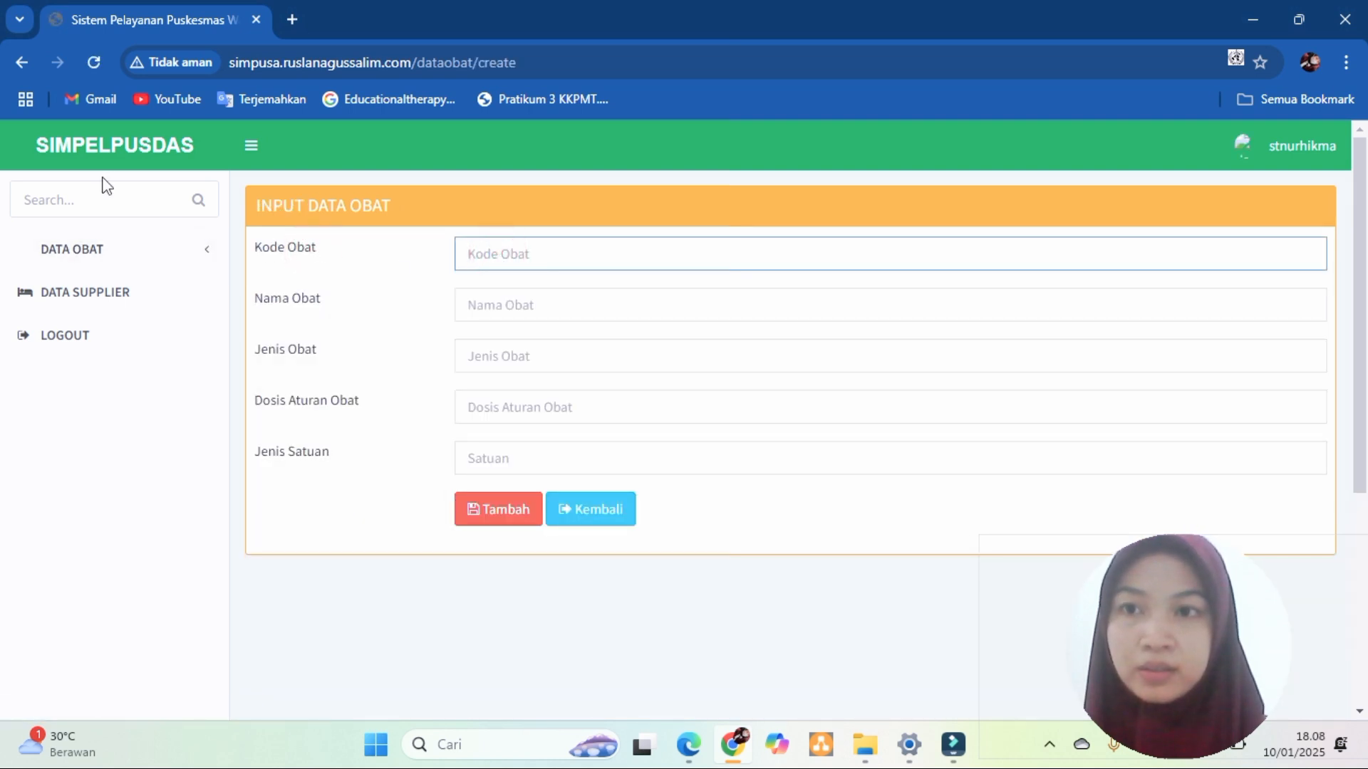
left_click(16, 60)
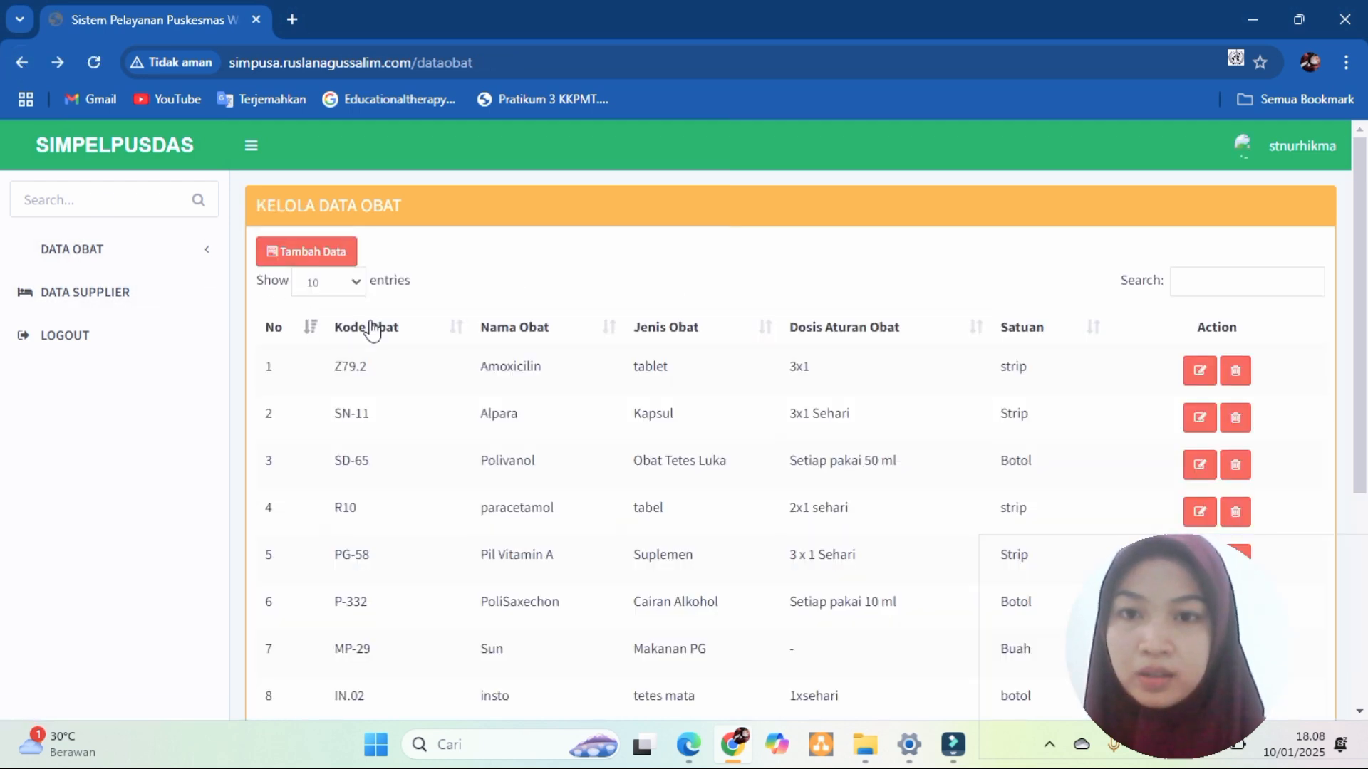
left_click(304, 247)
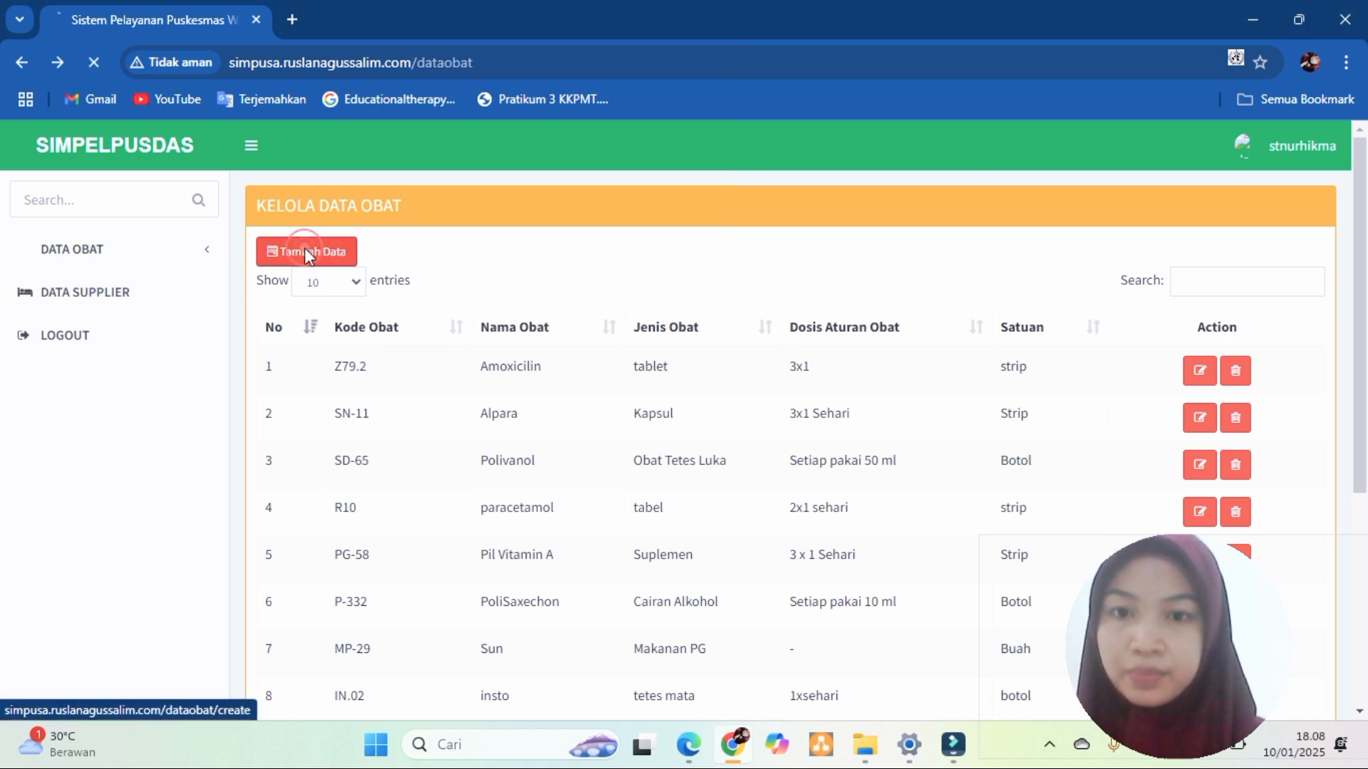
left_click(527, 254)
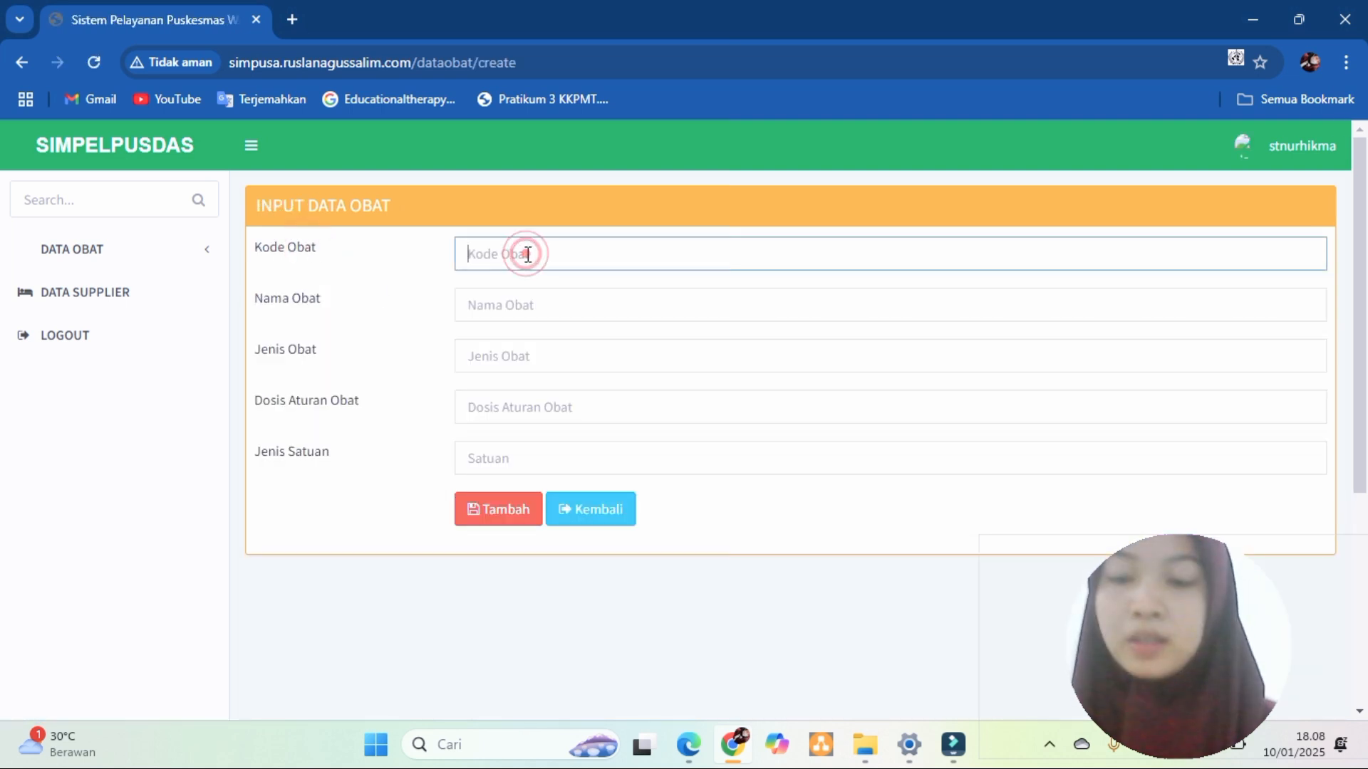
type("r10")
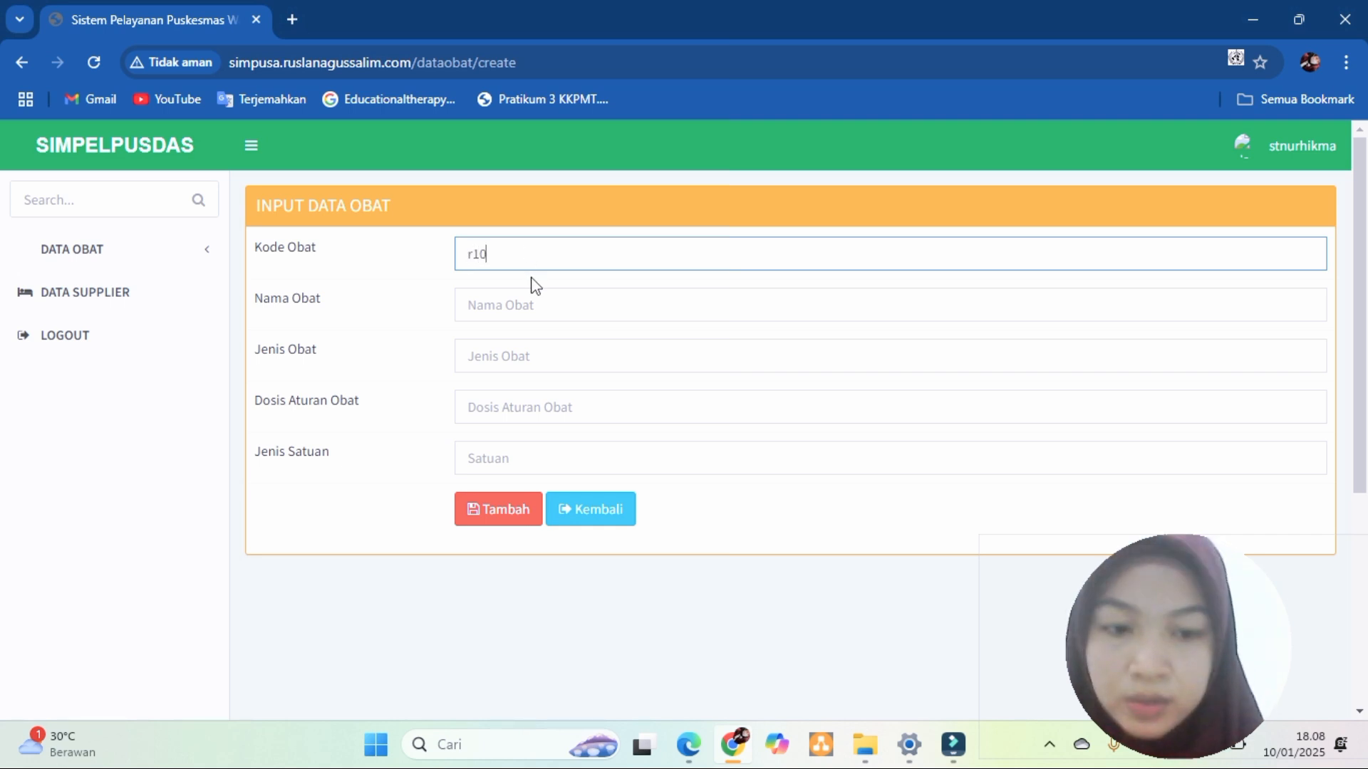
key("BackSpace")
key("Caps_Lock")
type("R")
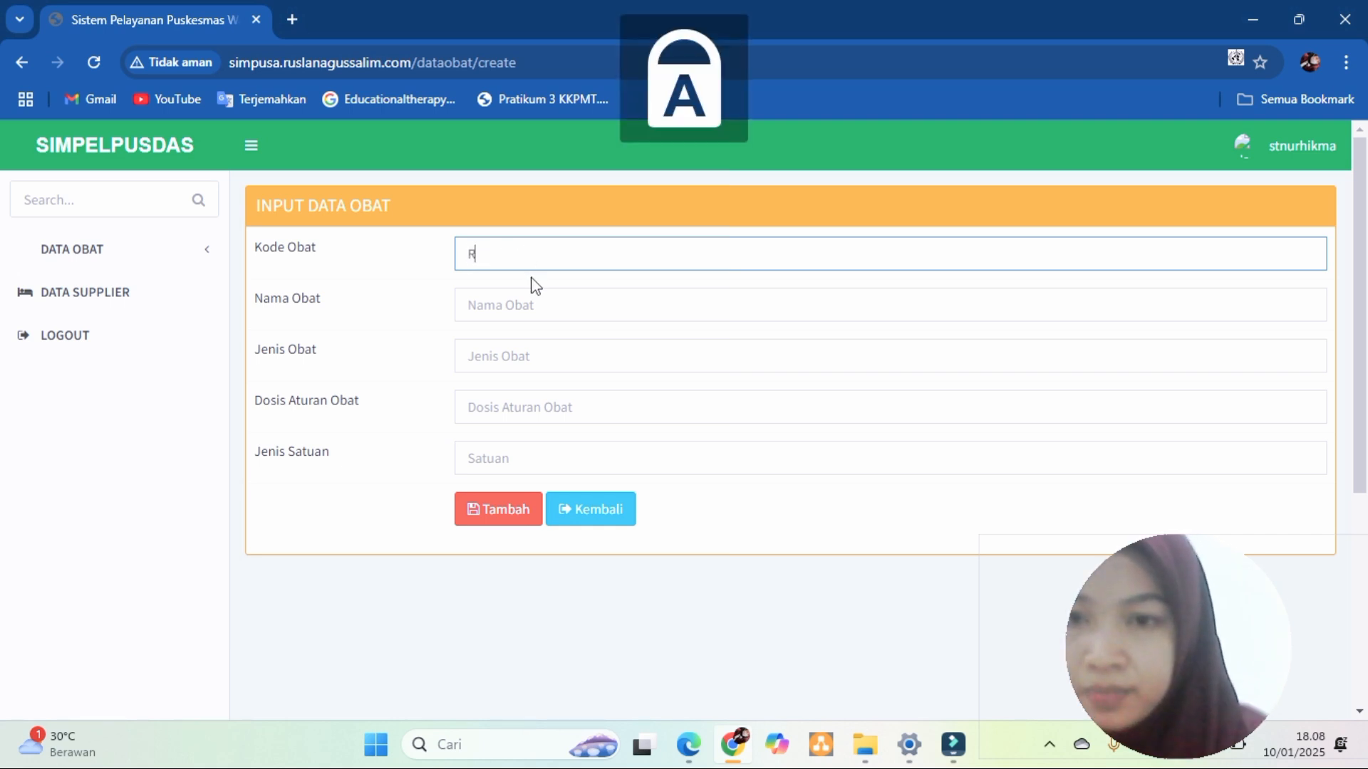
key("Caps_Lock")
type("10")
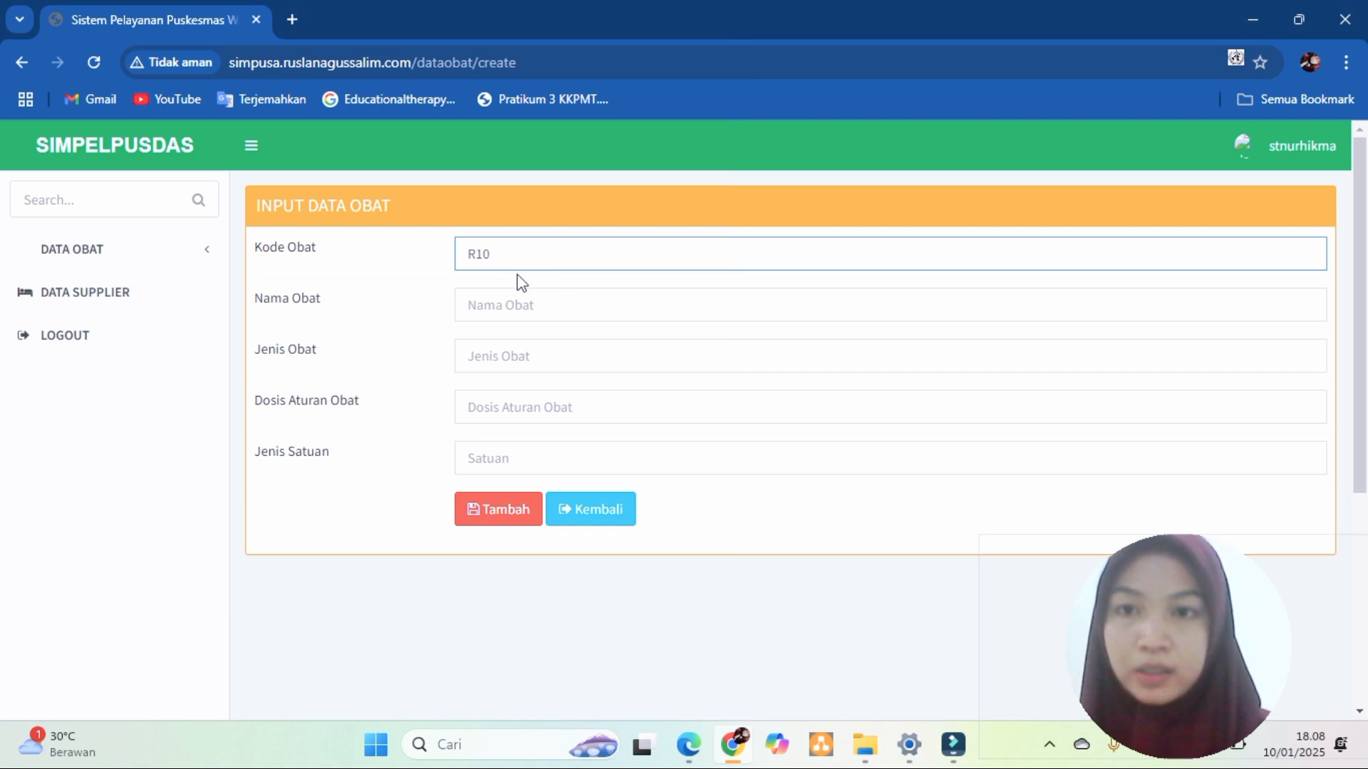
- Fill name paracetamol, type tablet, dosage 3x1 perhari, and unit tablet
left_click(513, 304)
type("paracetamol")
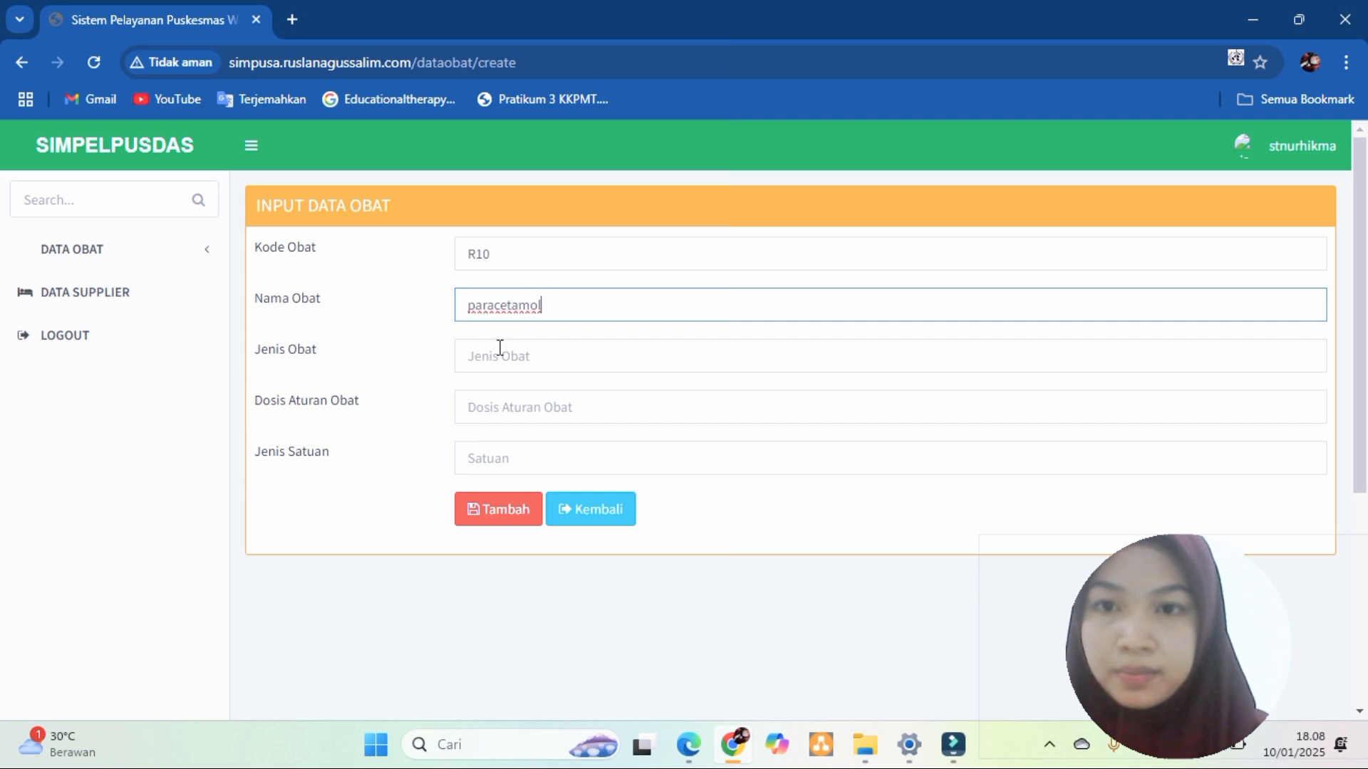
left_click(499, 350)
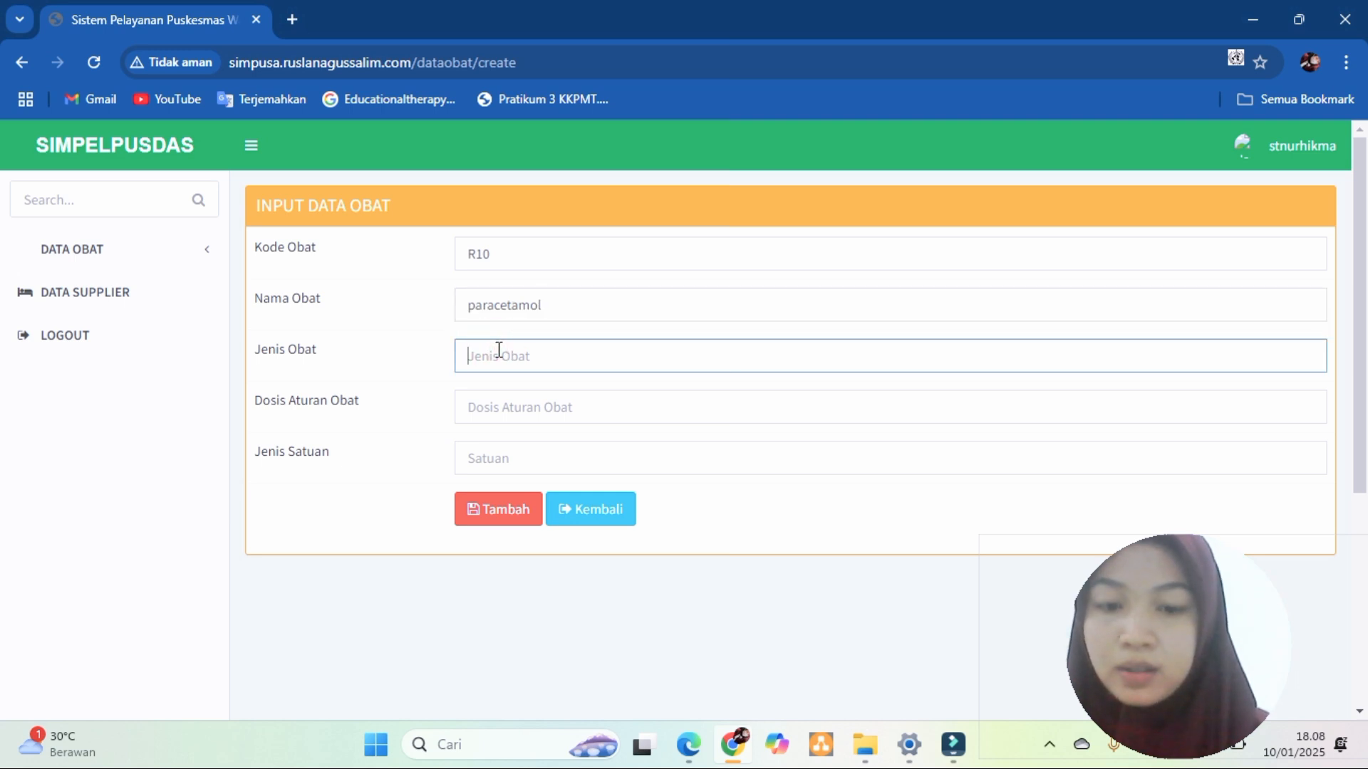
type("tablet")
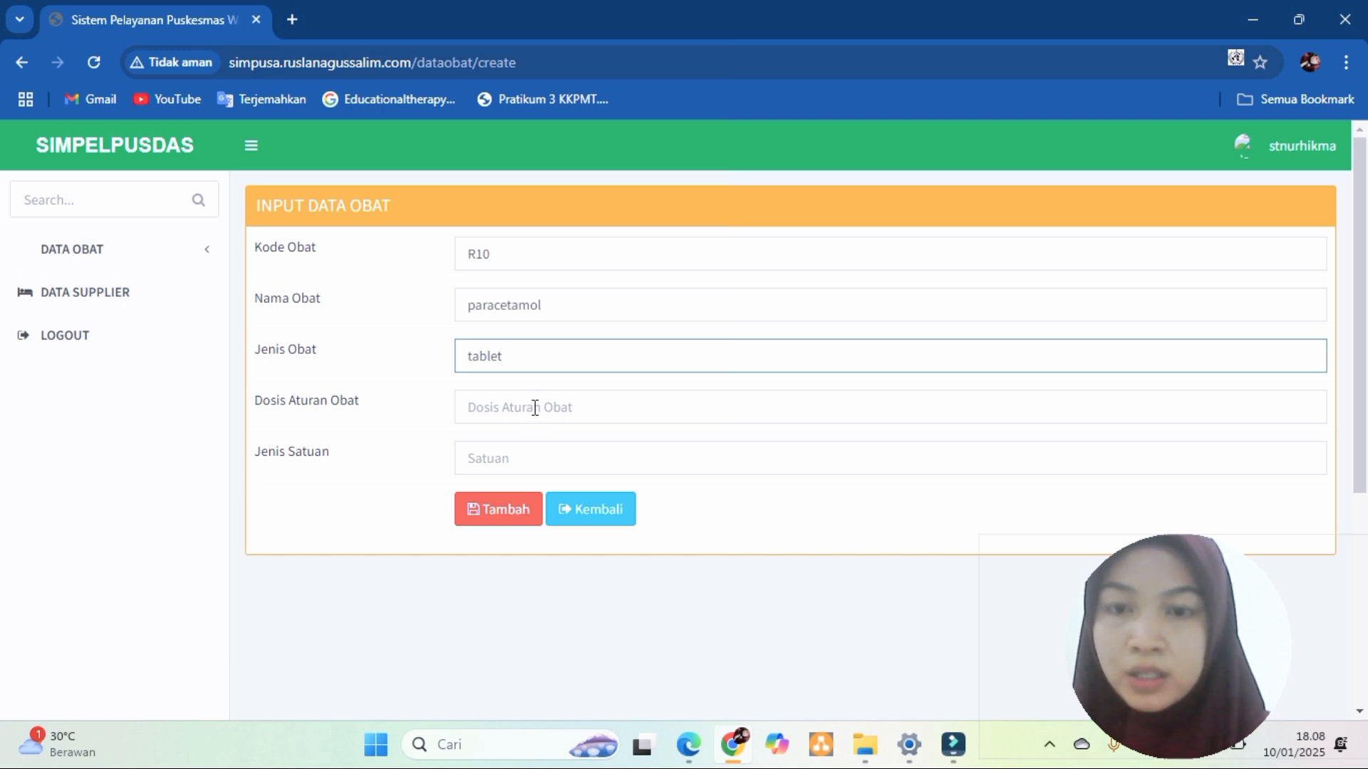
left_click(535, 408)
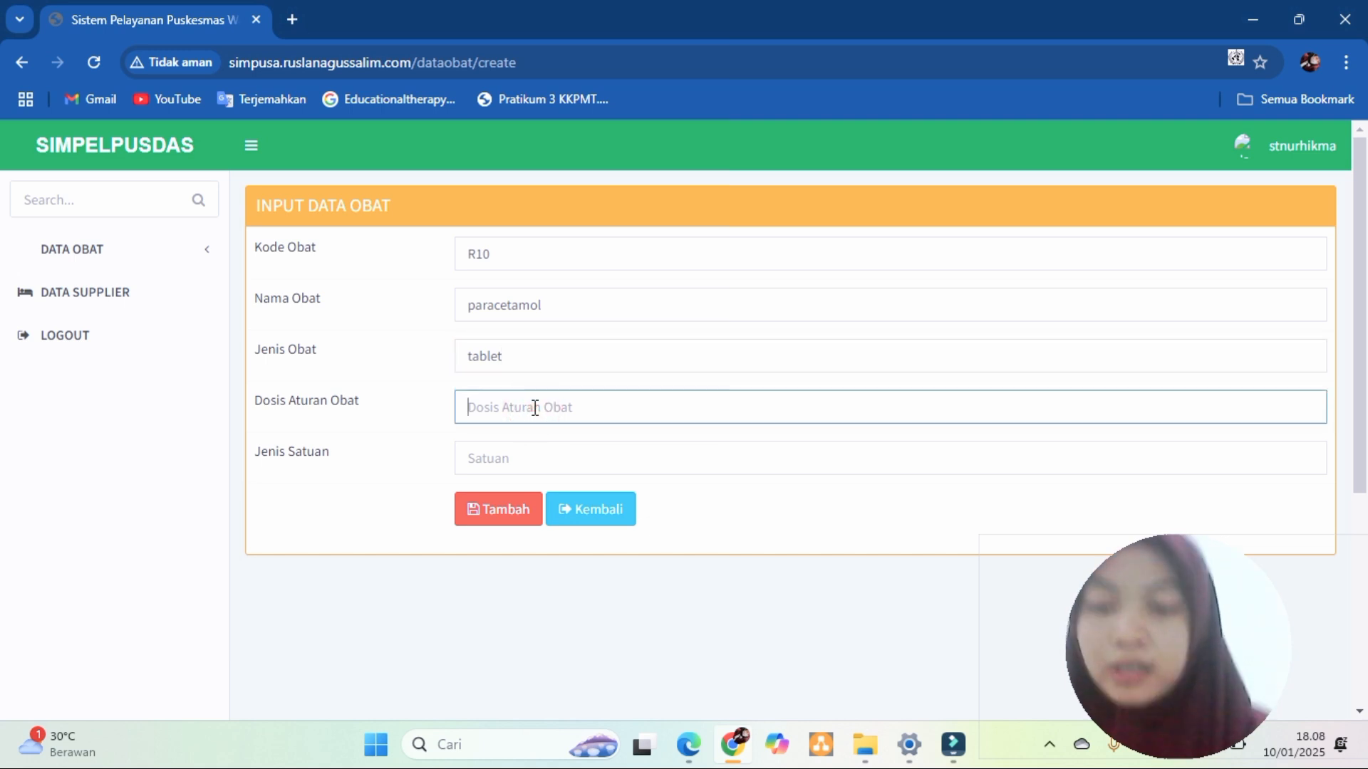
type("3x1 perhari")
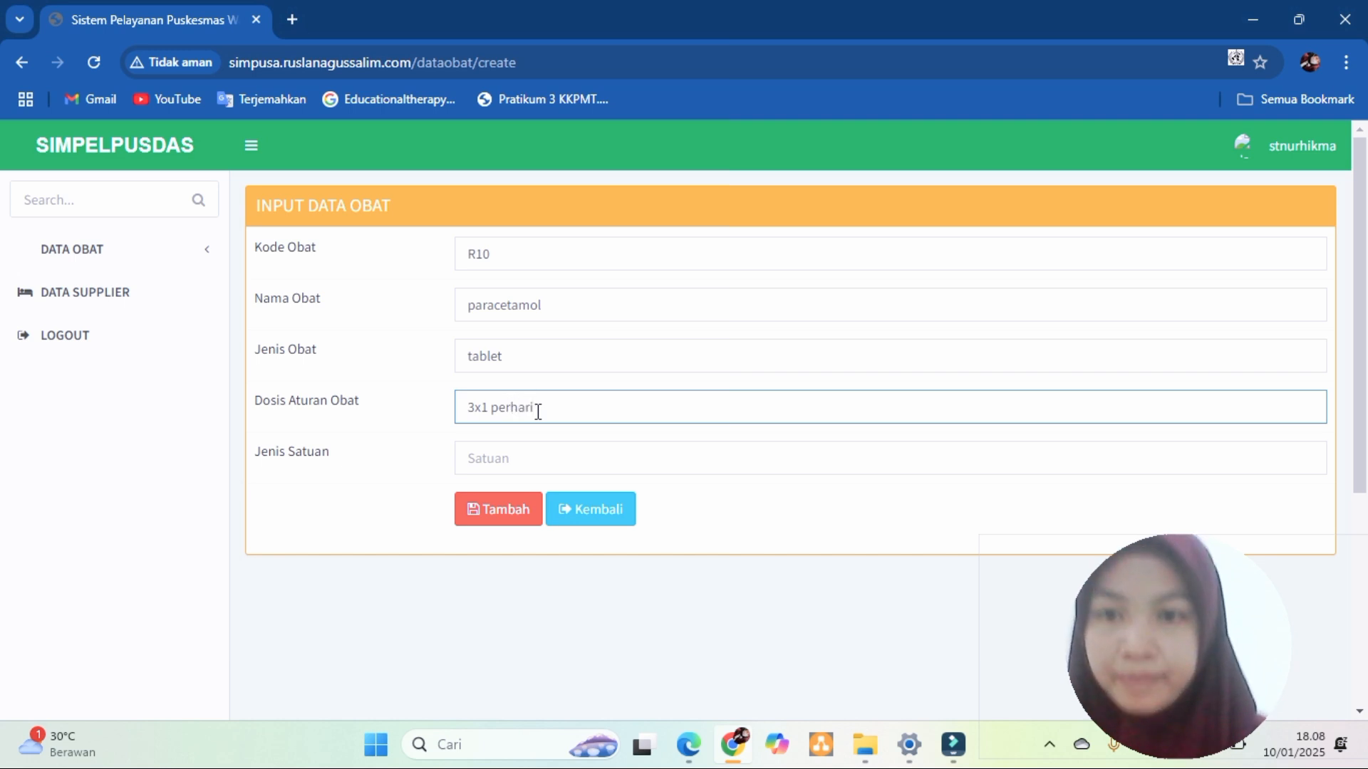
left_click(516, 461)
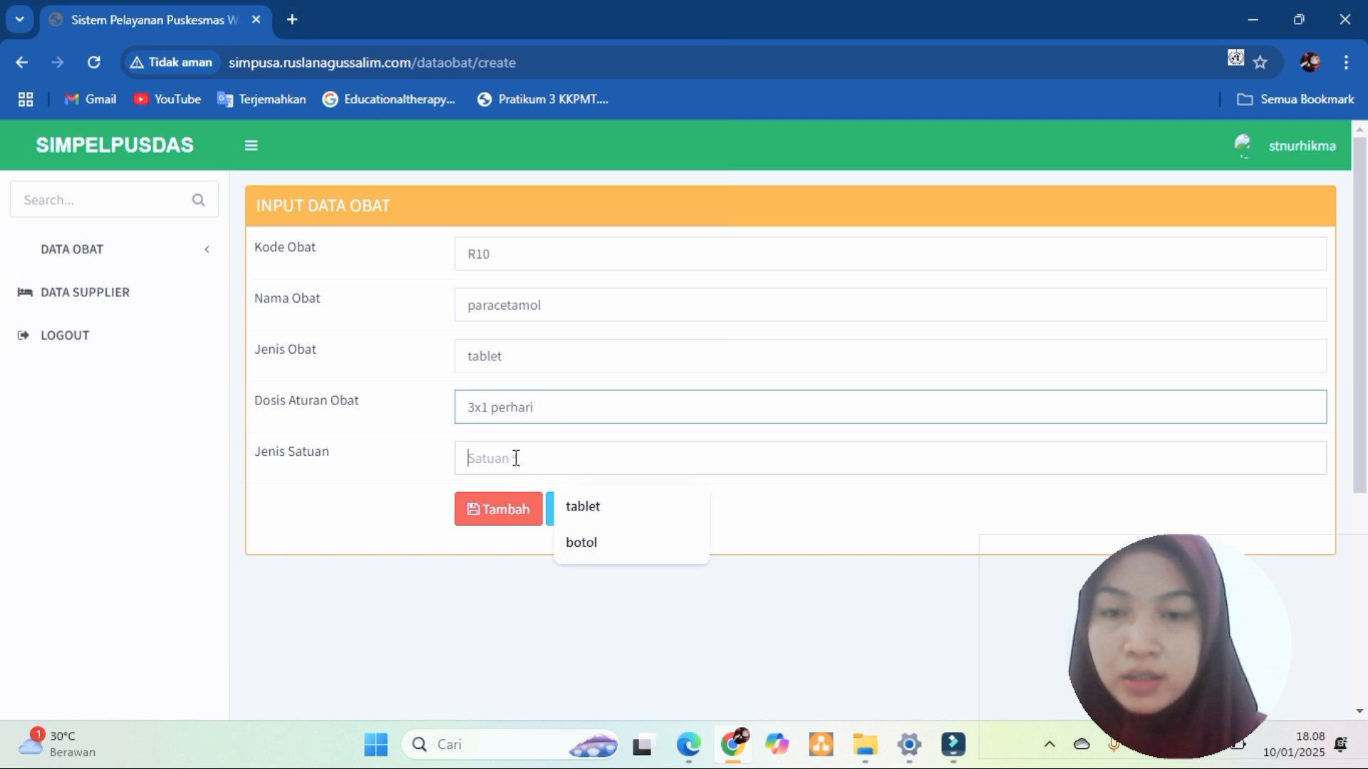
left_click(592, 509)
- Submit the paracetamol medicine, get the duplicate 'R10' database error, and go back
left_click(496, 513)
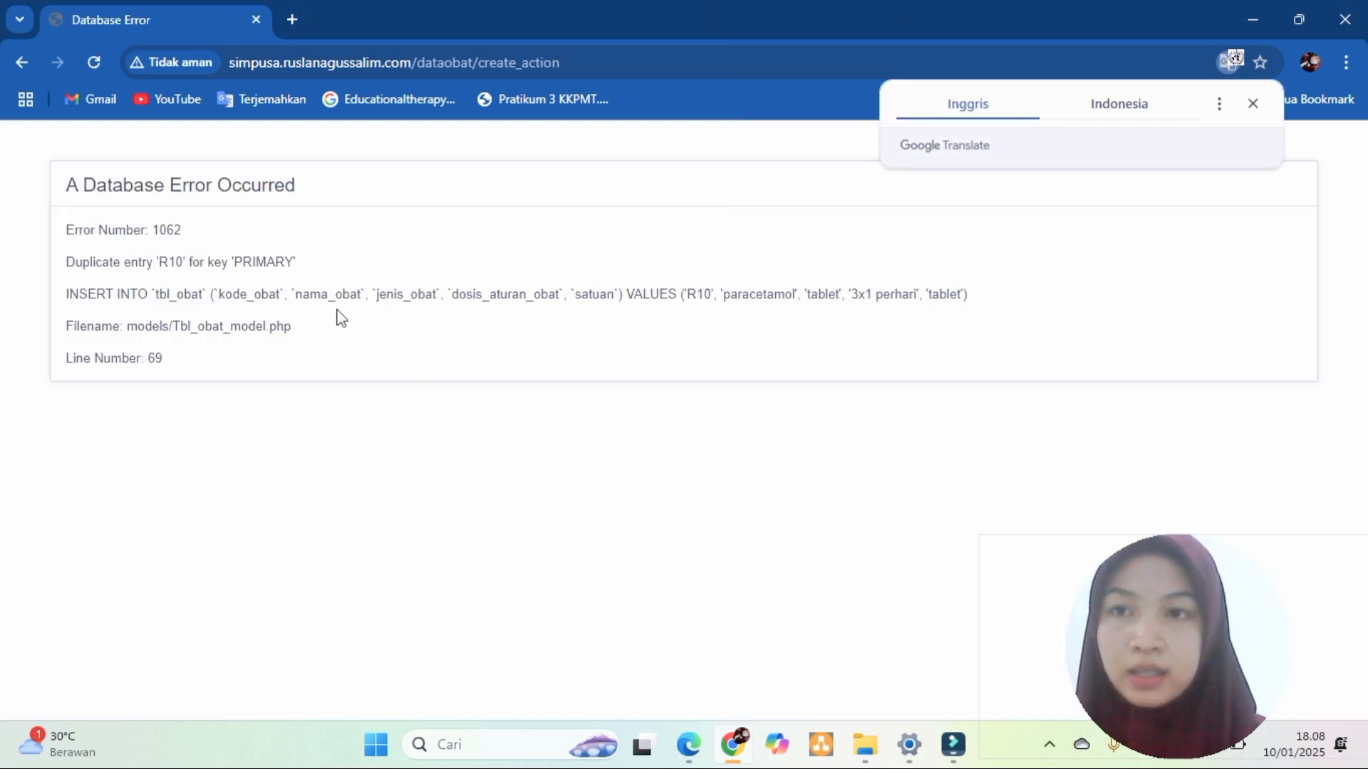
left_click(20, 63)
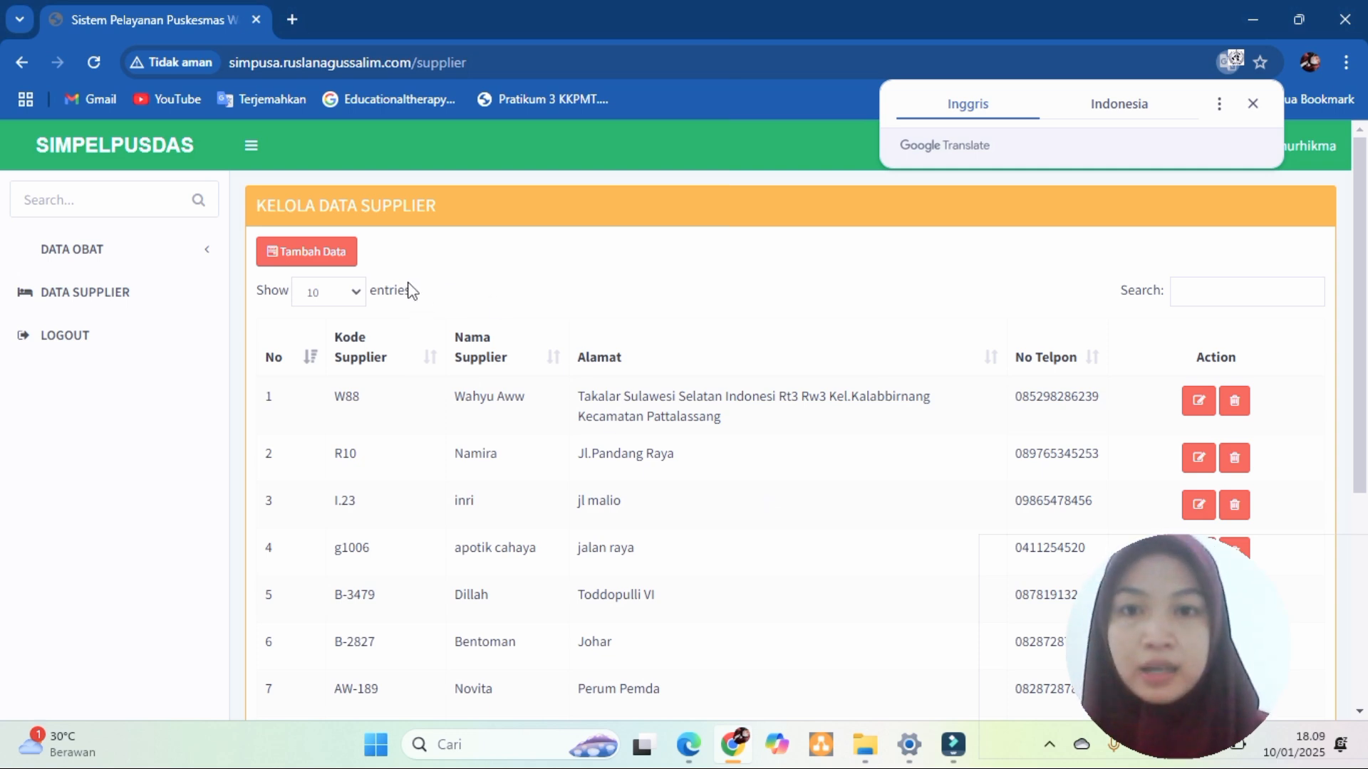
- Open the new supplier form and enter supplier code A22 in capitals
left_click(329, 260)
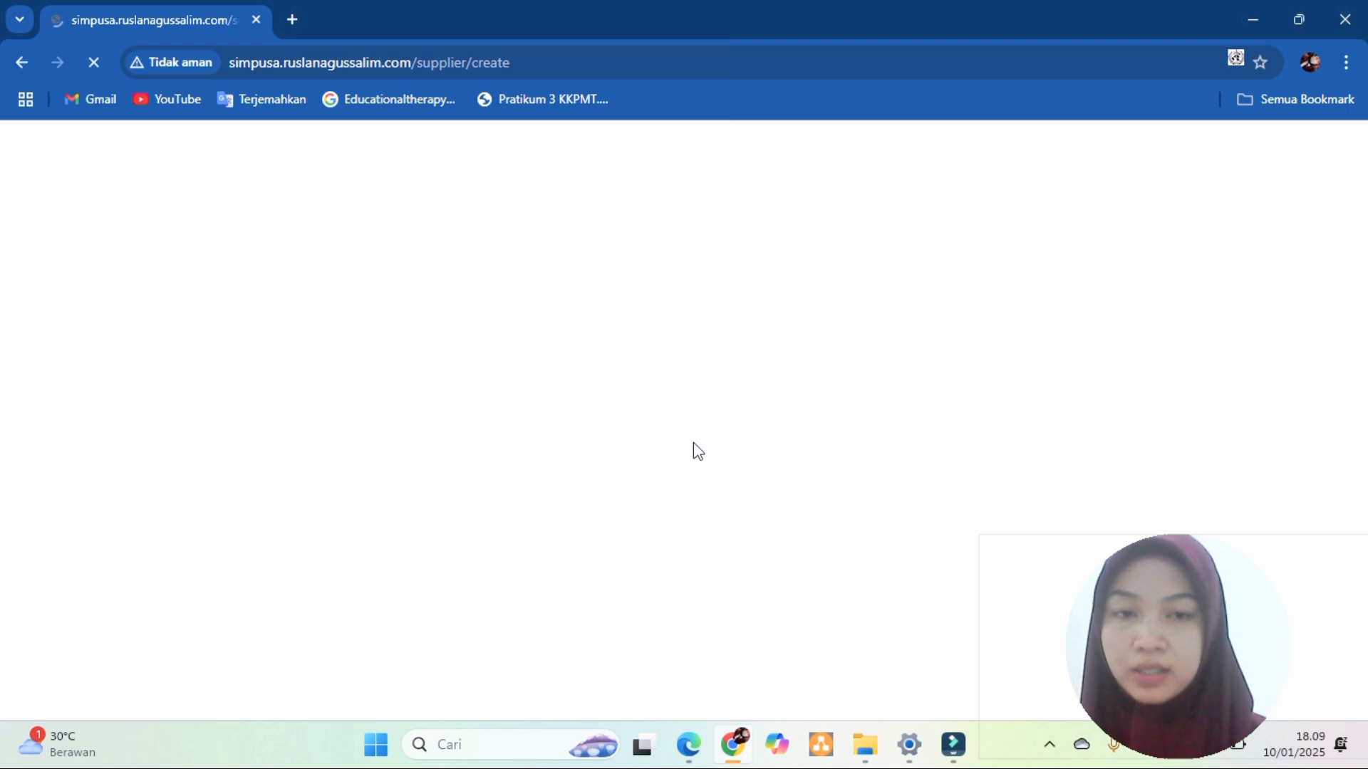
left_click(572, 254)
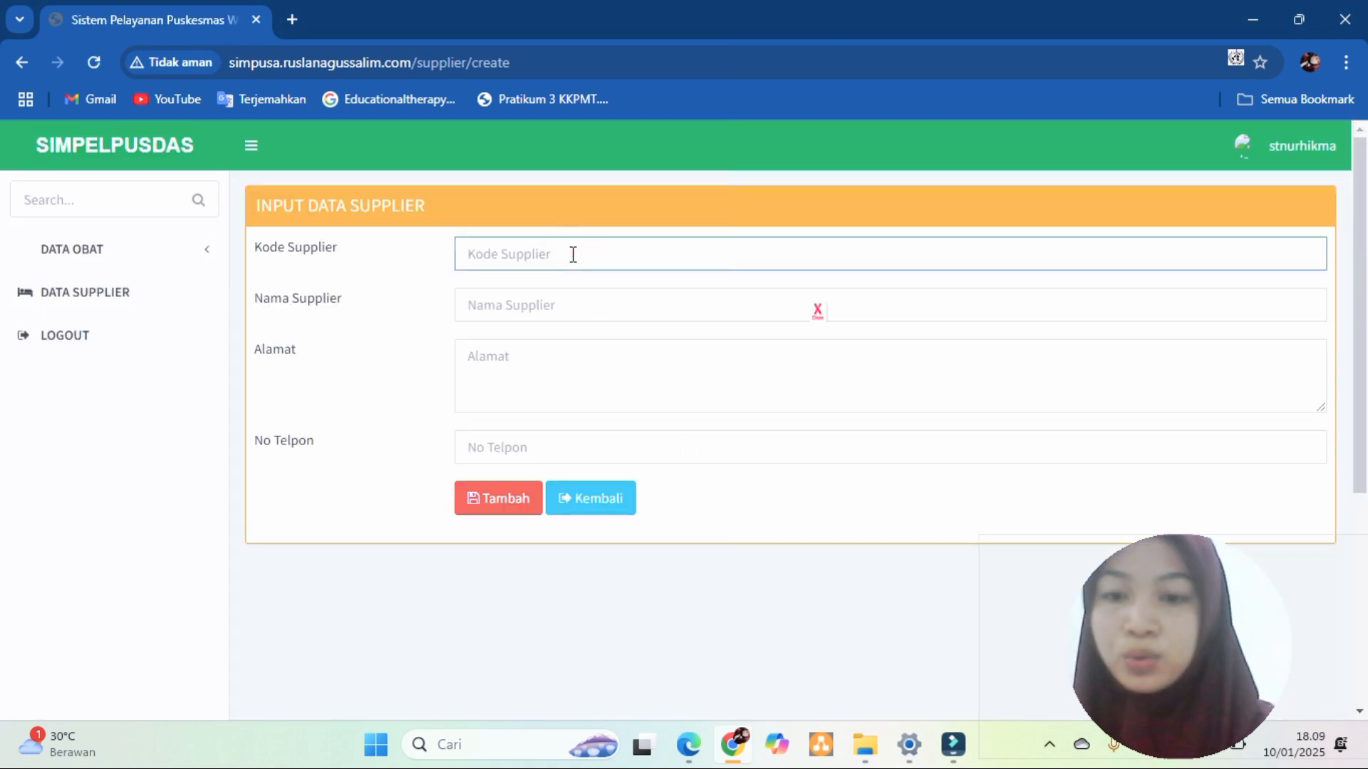
type("a")
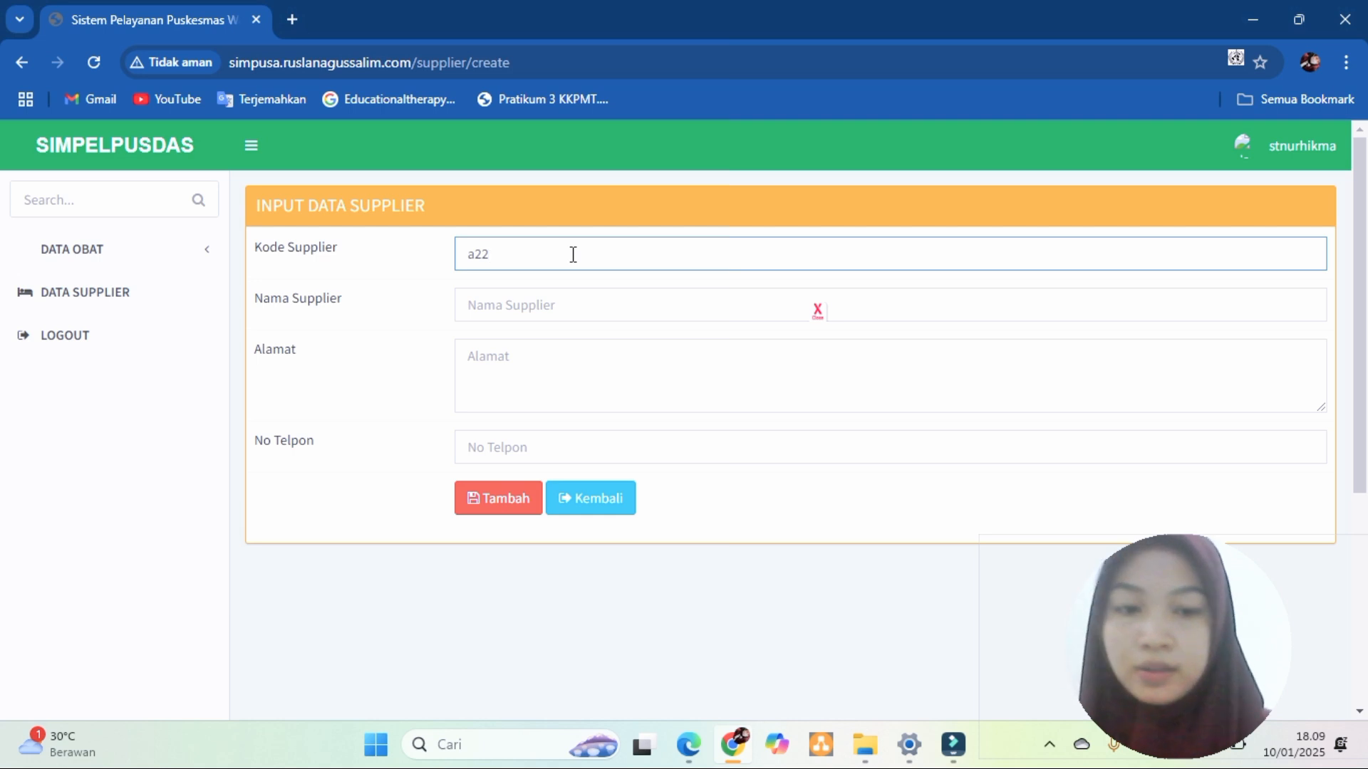
key("BackSpace")
key("Caps_Lock")
type("A")
key("Caps_Lock")
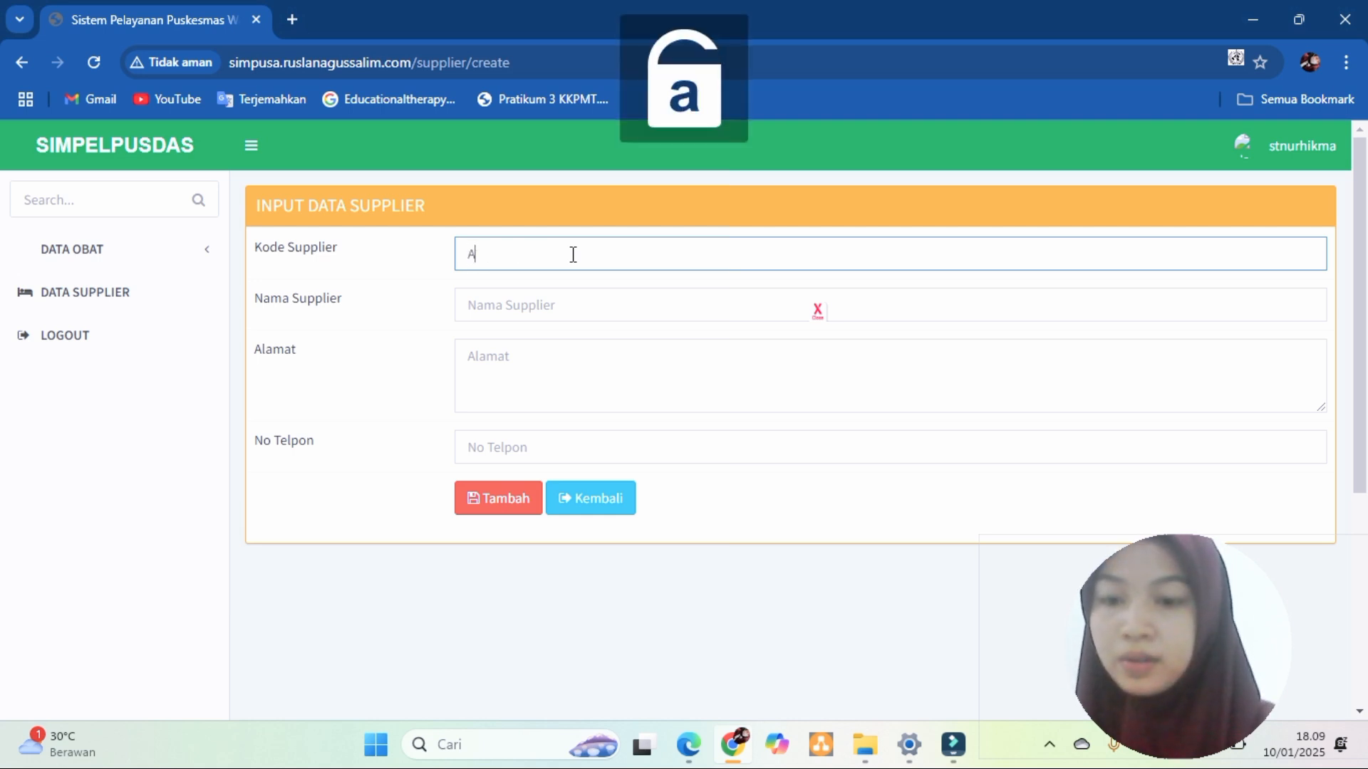
type("22")
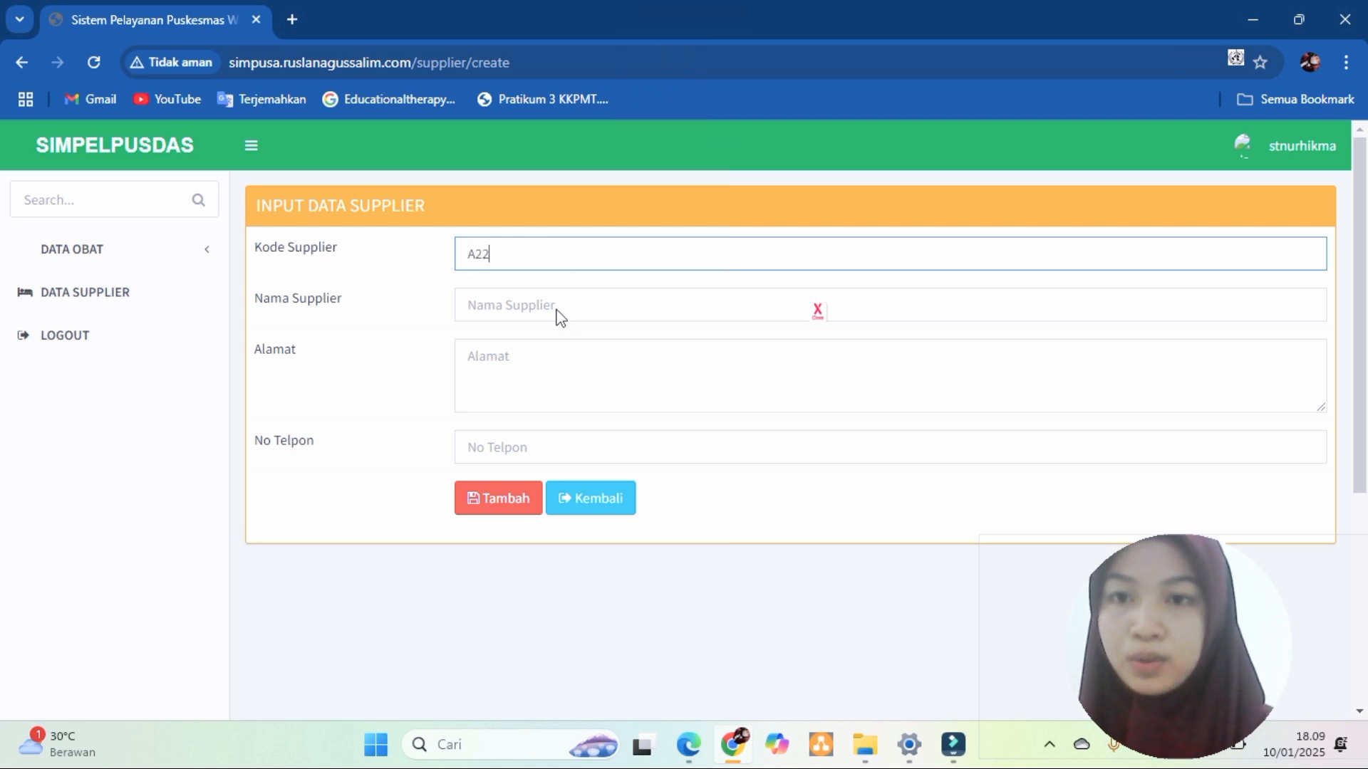
- Fill in the supplier's name, street address and phone number
left_click(557, 305)
left_click(534, 300)
type("hikma")
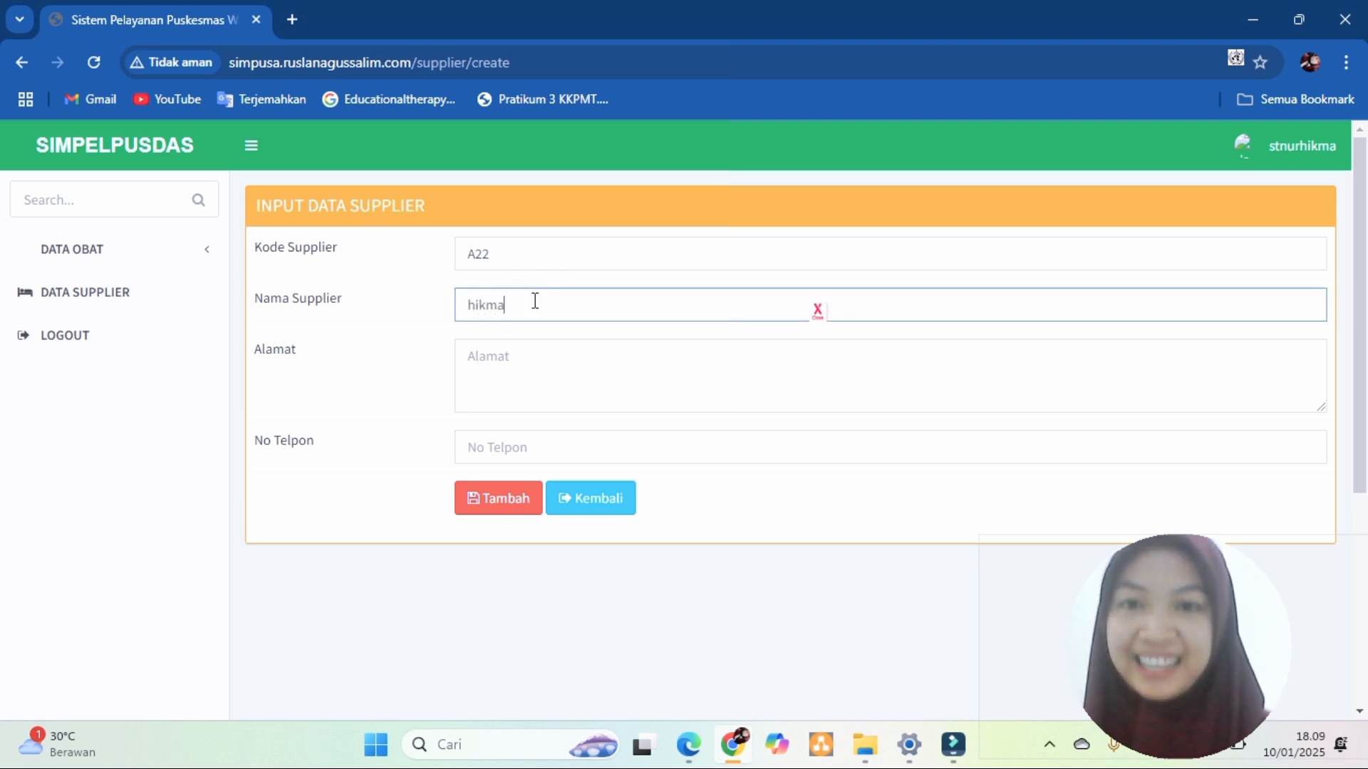
key("BackSpace")
key("BackSpace")
key("BackSpace")
type("st nur")
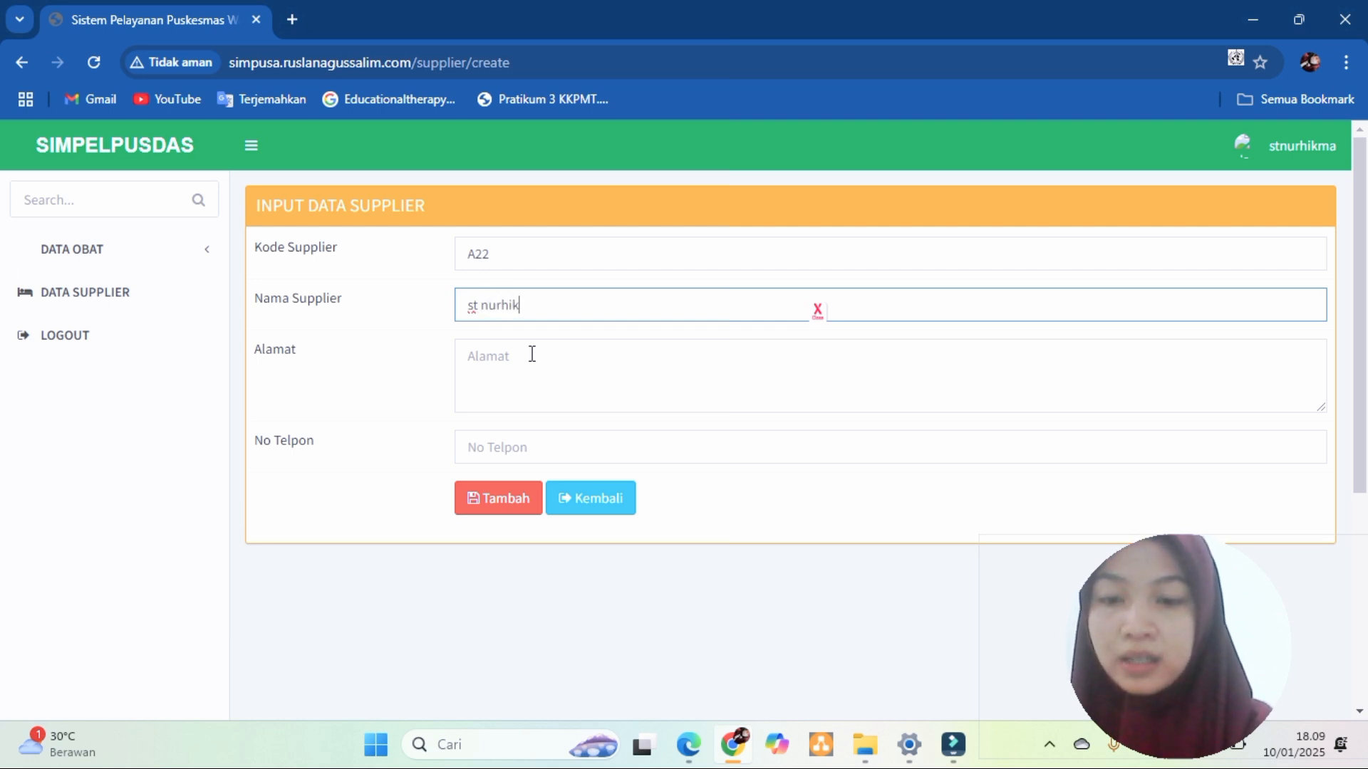
left_click(536, 358)
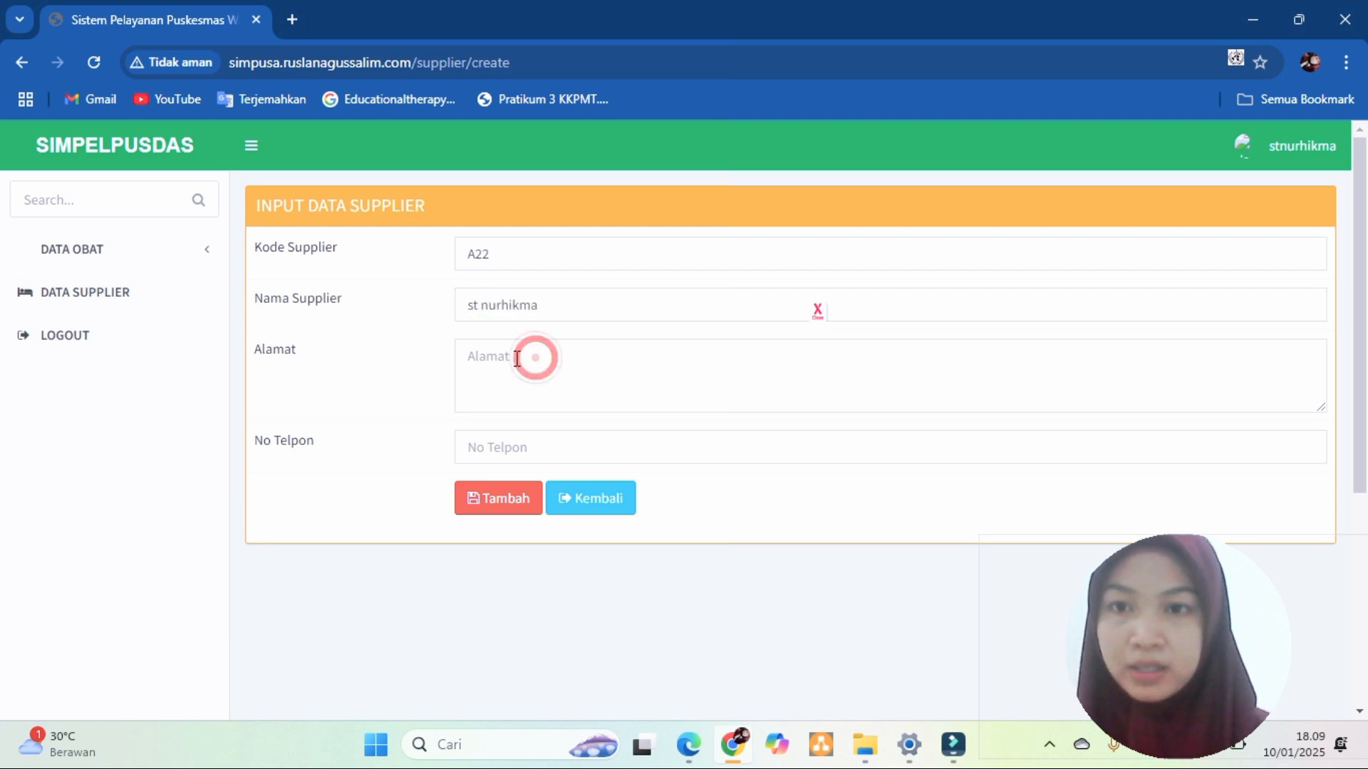
left_click(512, 361)
type("jl")
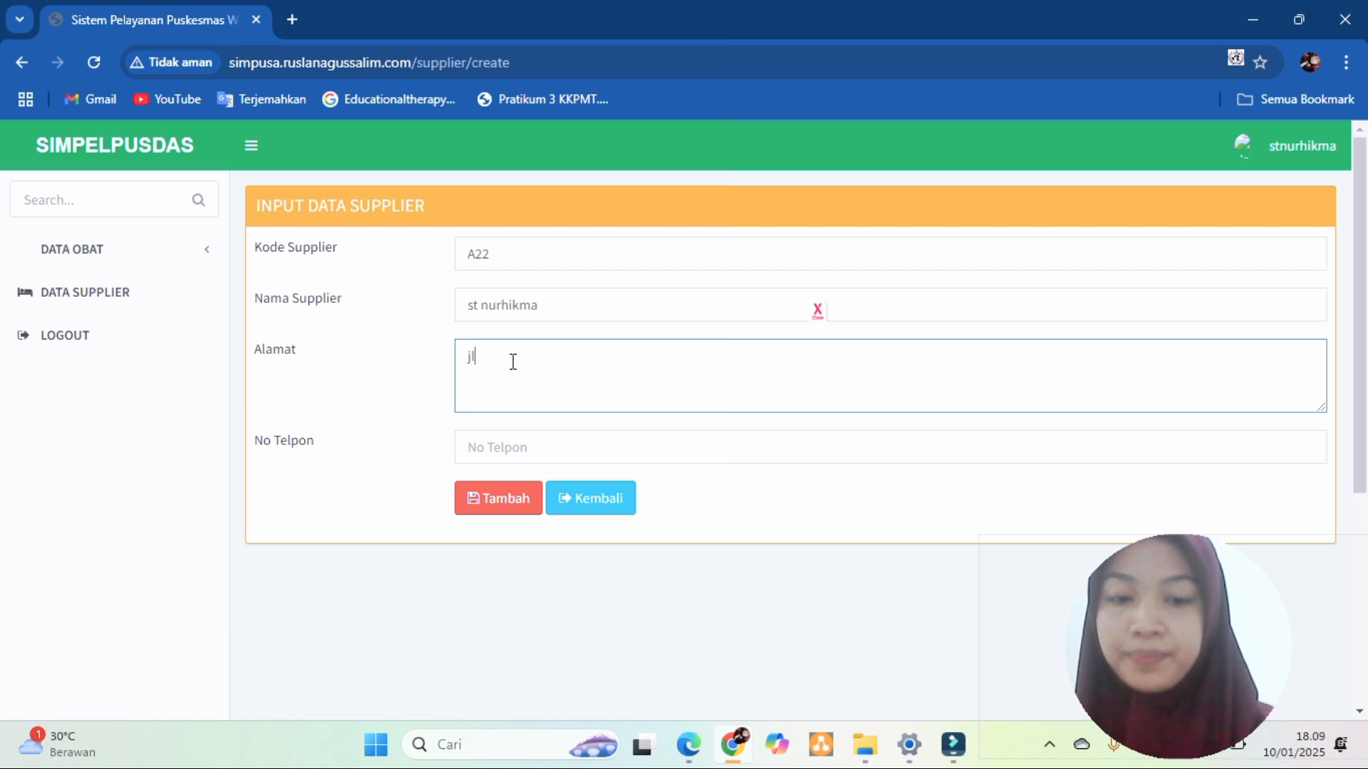
type(".bontom")
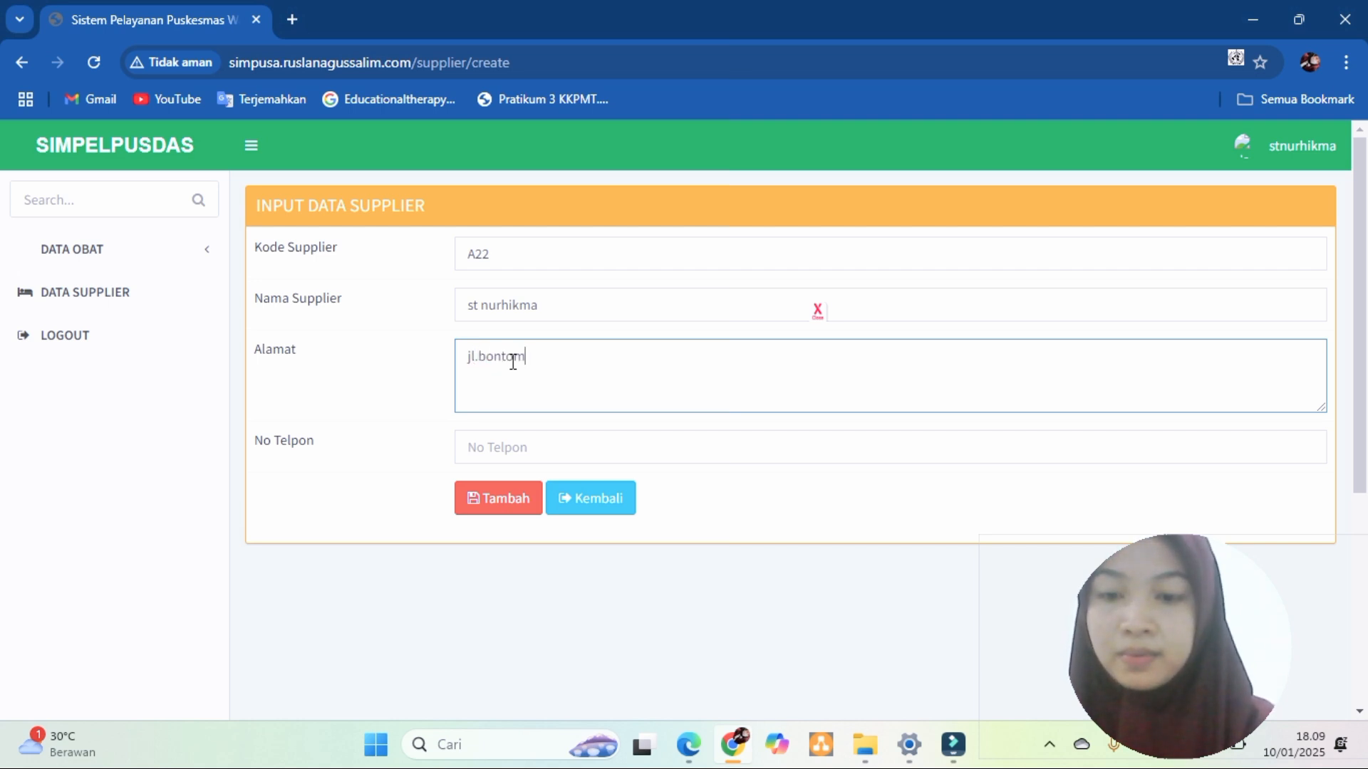
type("arannu")
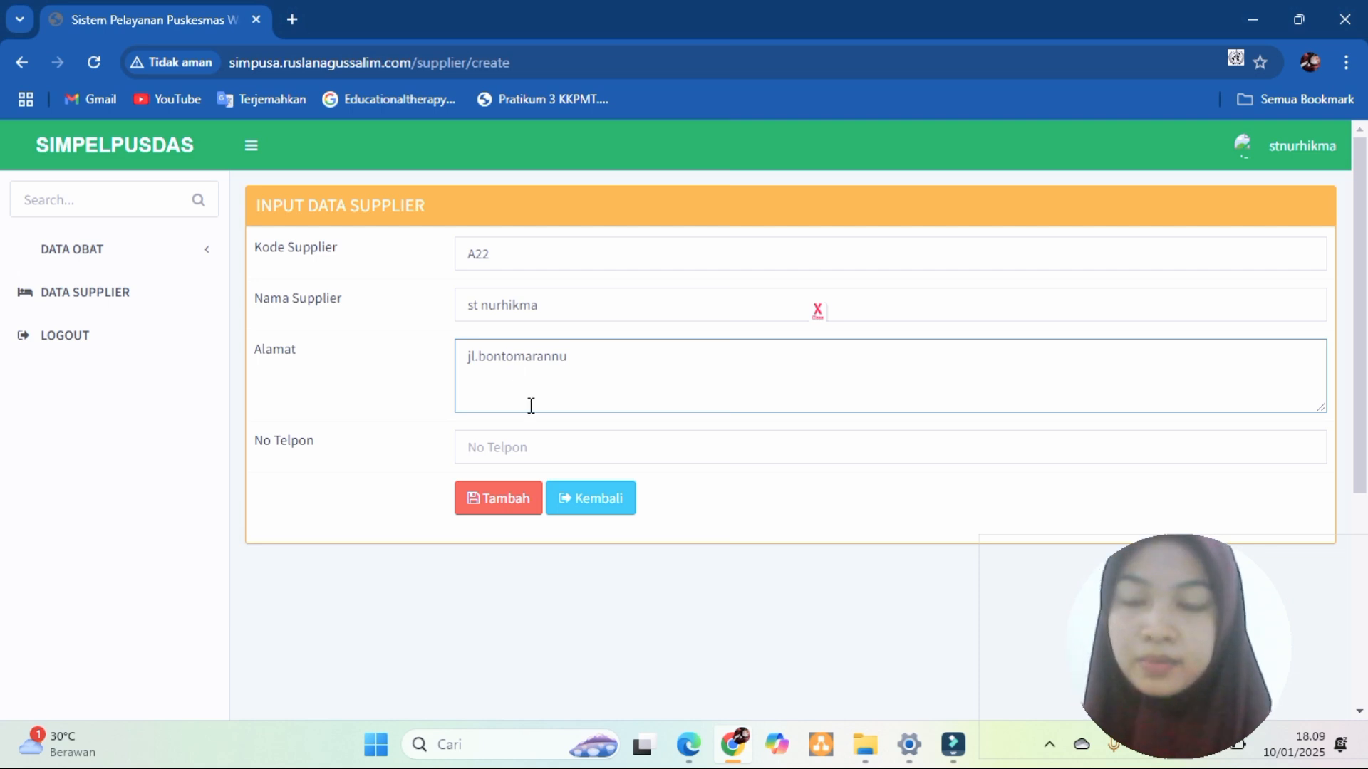
left_click(531, 438)
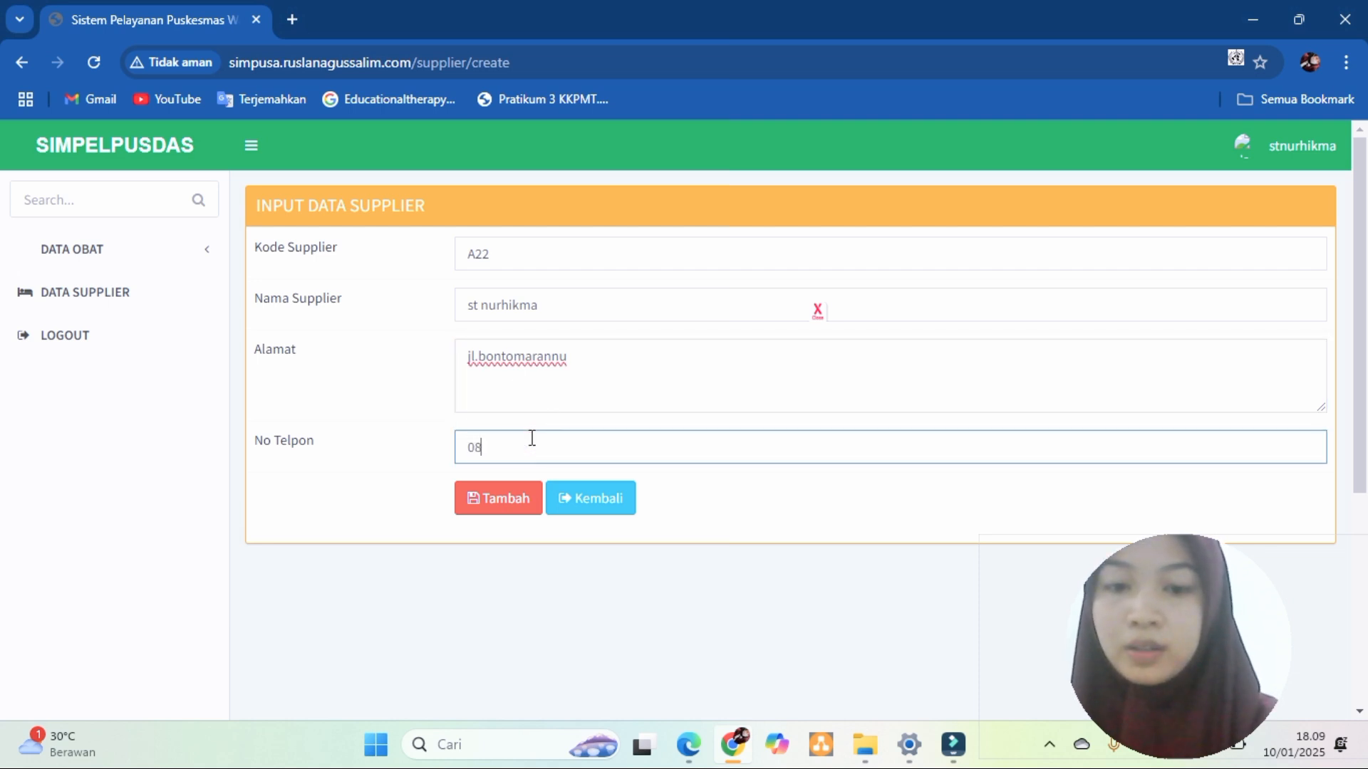
- Submit supplier A22, hit the duplicate-entry database error, and return to the supplier list
left_click(497, 499)
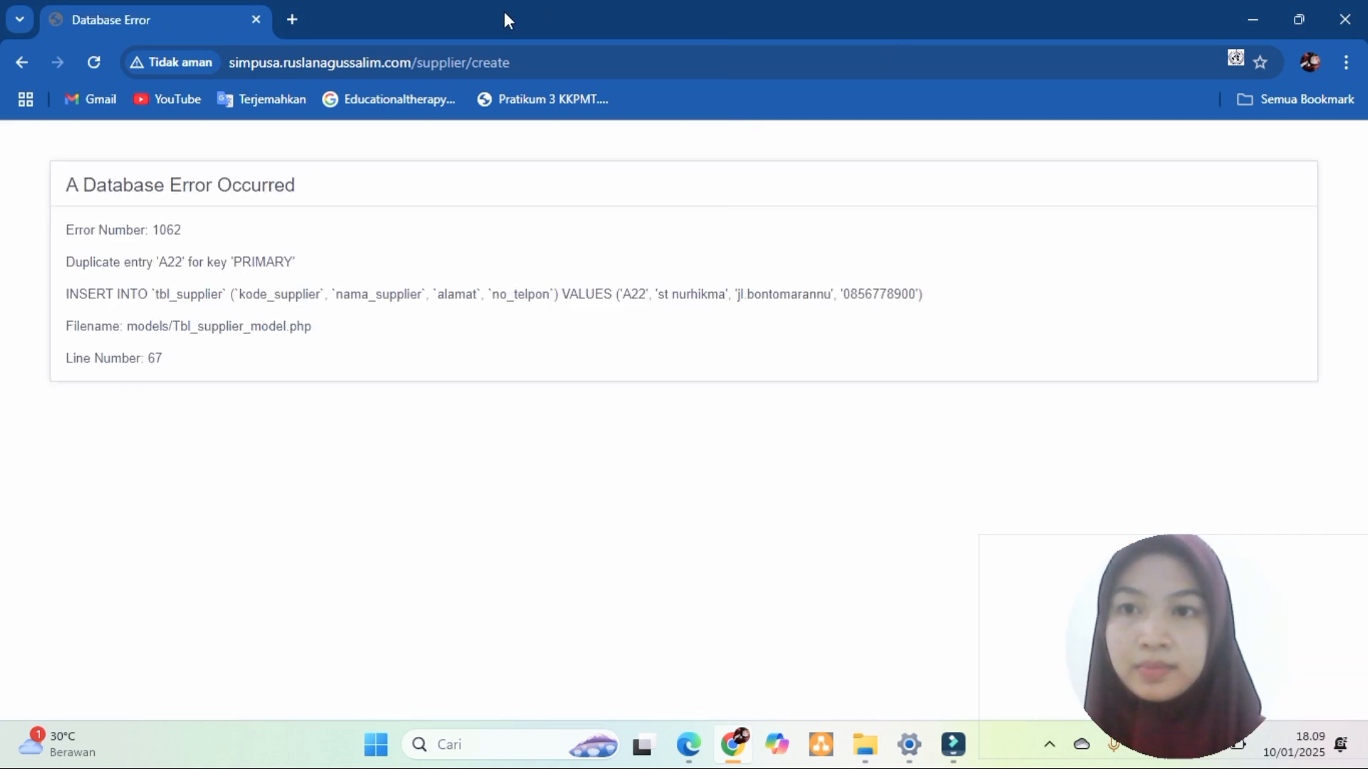
left_click_drag(1154, 597, 1186, 529)
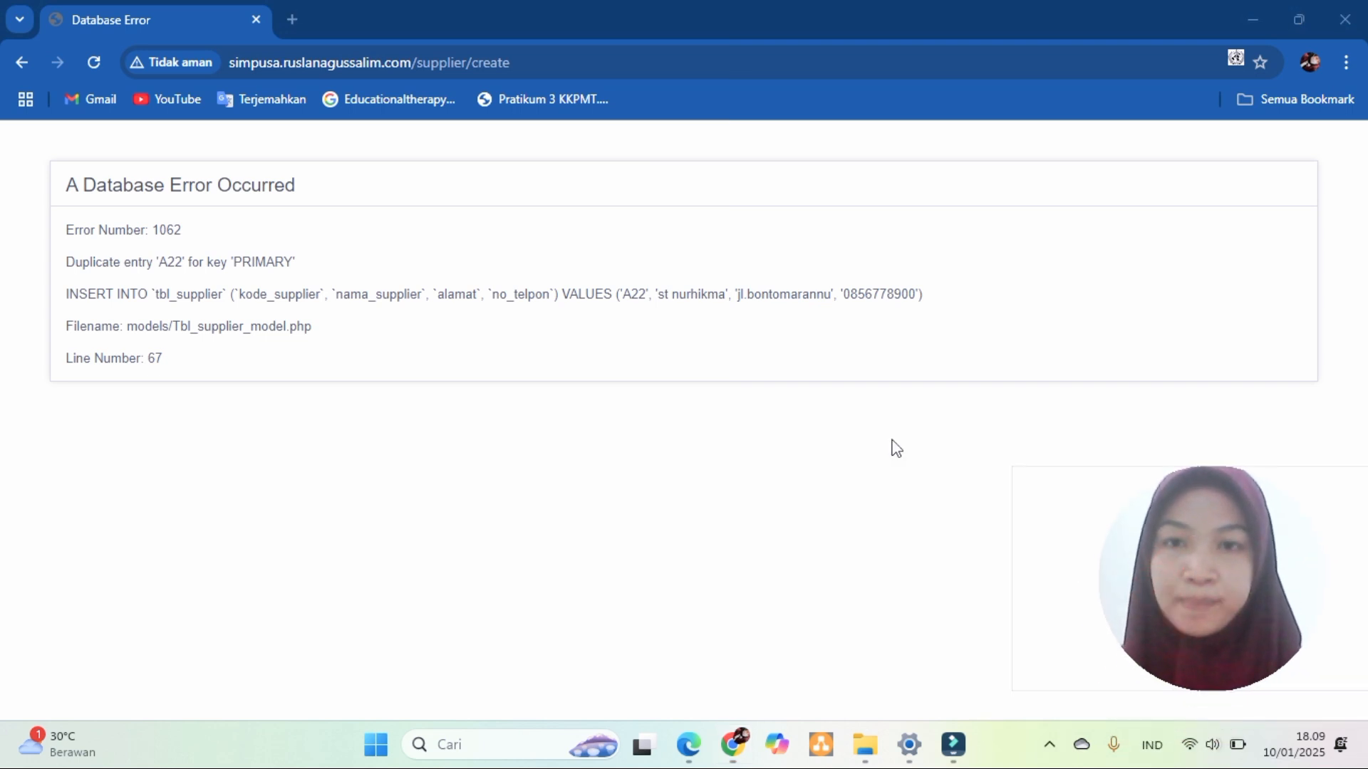
left_click(18, 62)
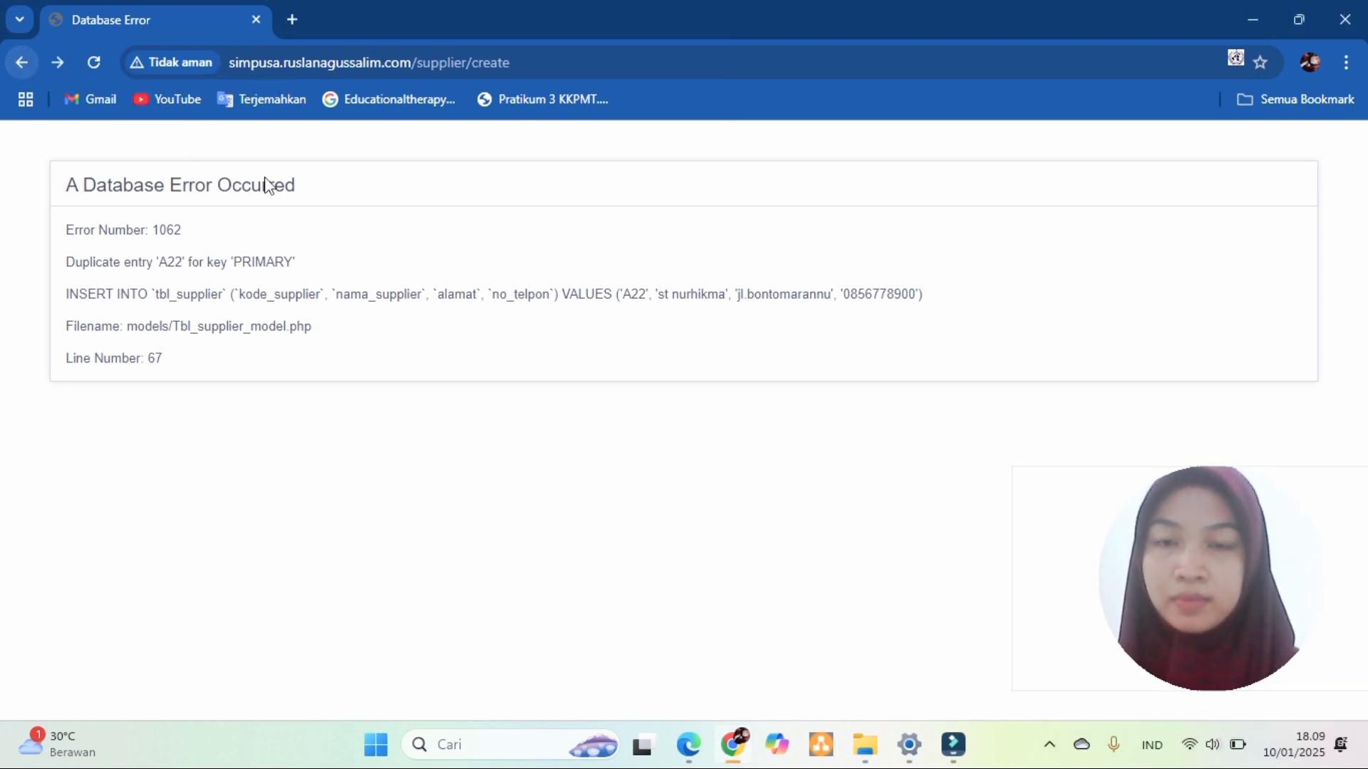
left_click(20, 62)
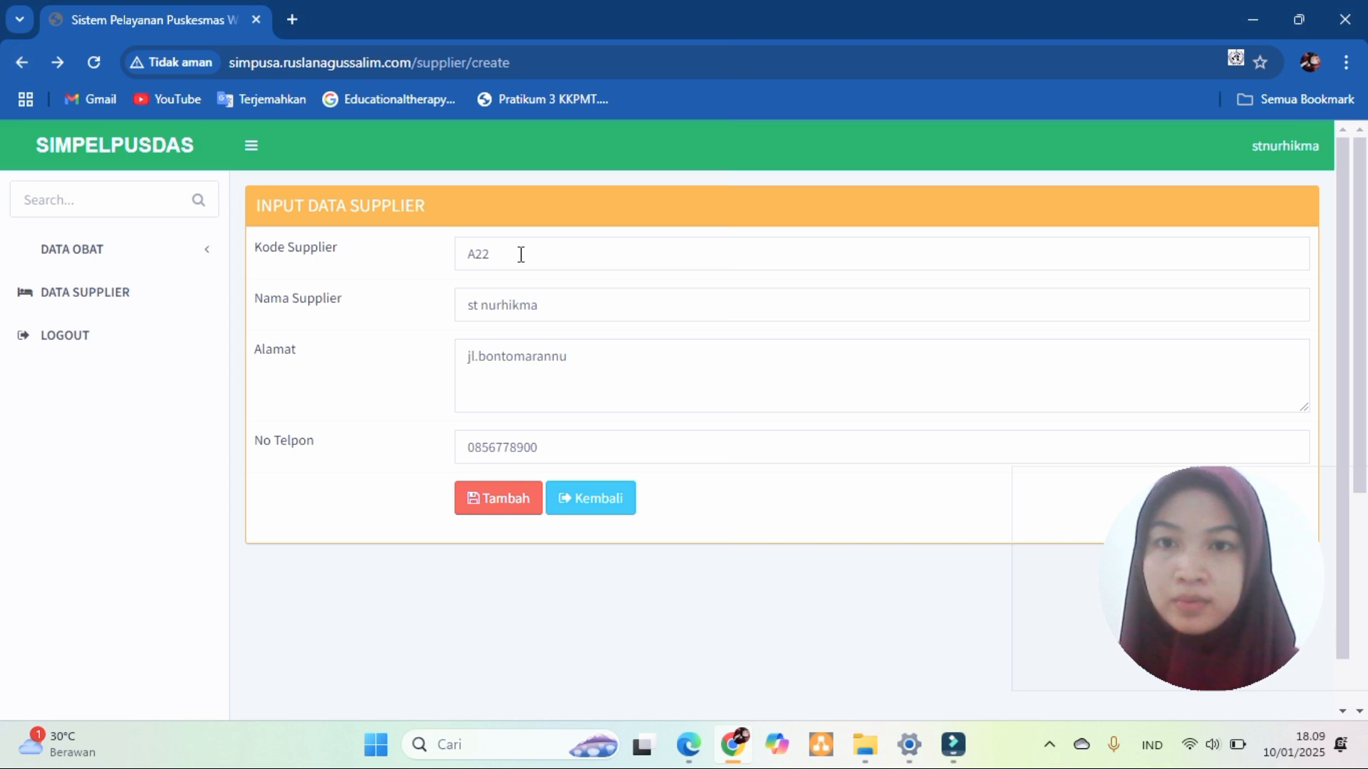
left_click(163, 292)
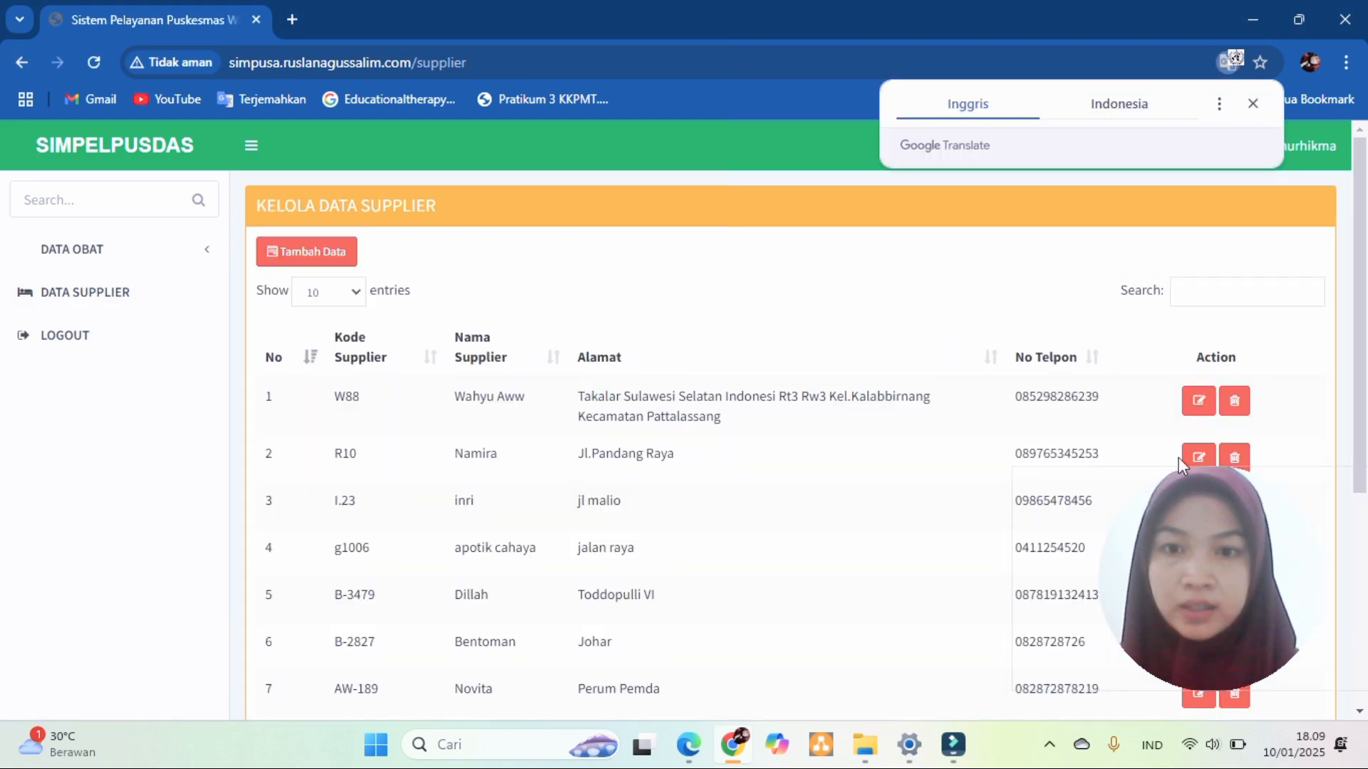
- Dismiss the translation popup and scroll the supplier list to find A22 as entry 8
left_click(1366, 511)
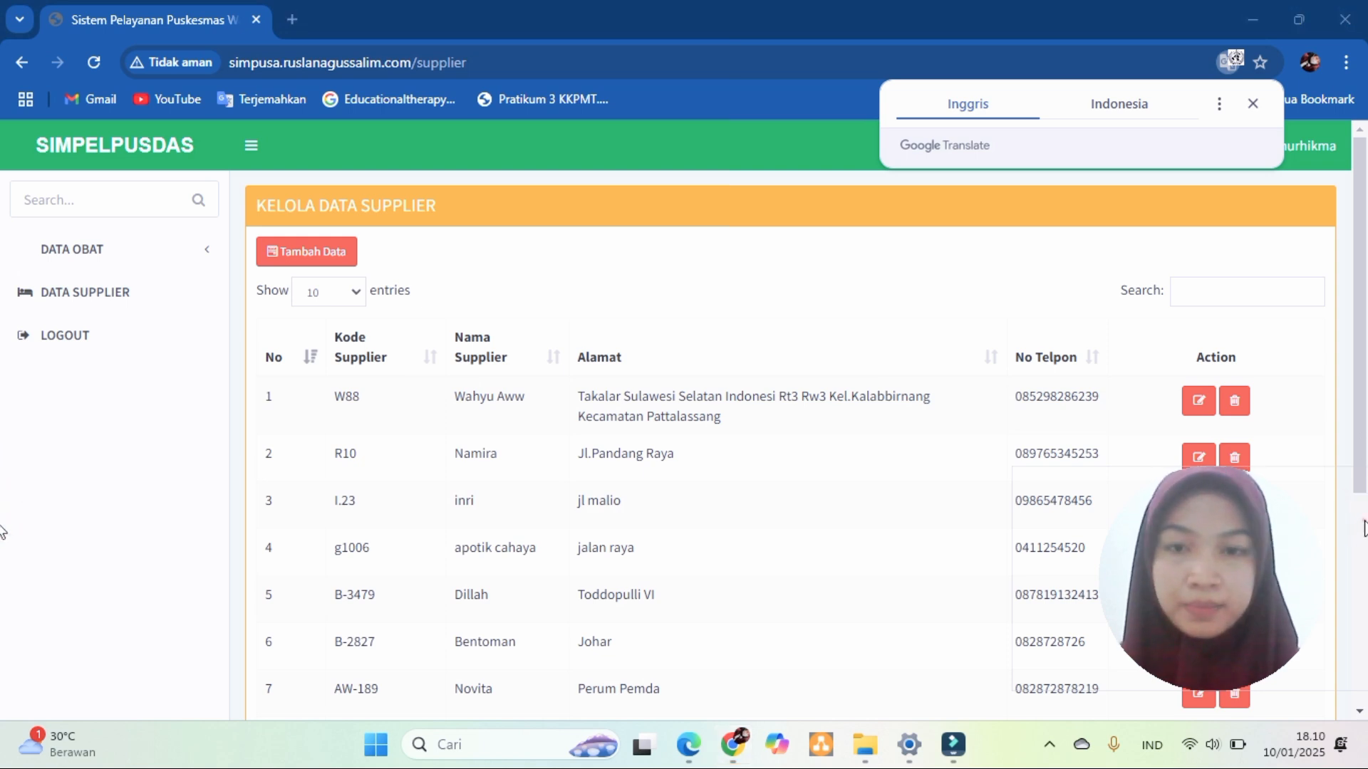
left_click(1365, 523)
left_click_drag(1235, 559, 1163, 661)
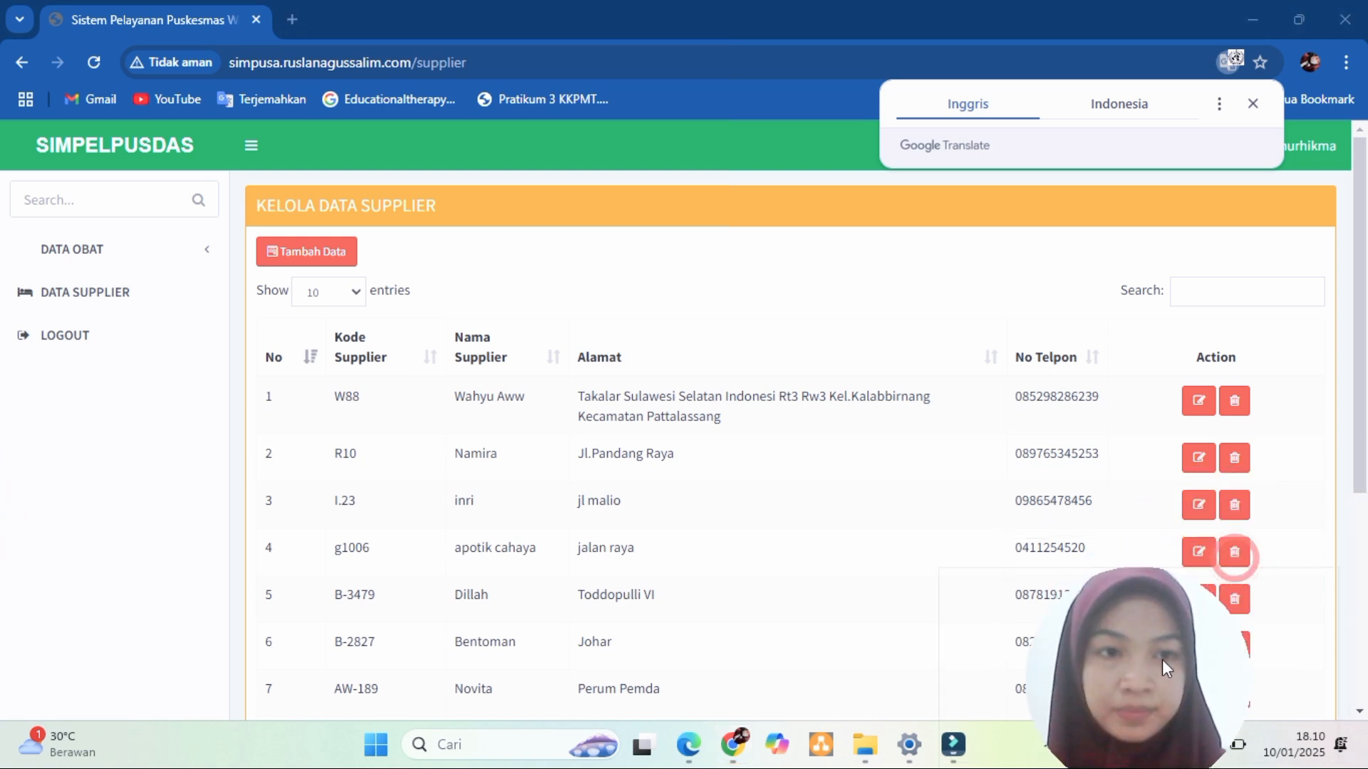
left_click(657, 388)
scroll(656, 389, "down", 5)
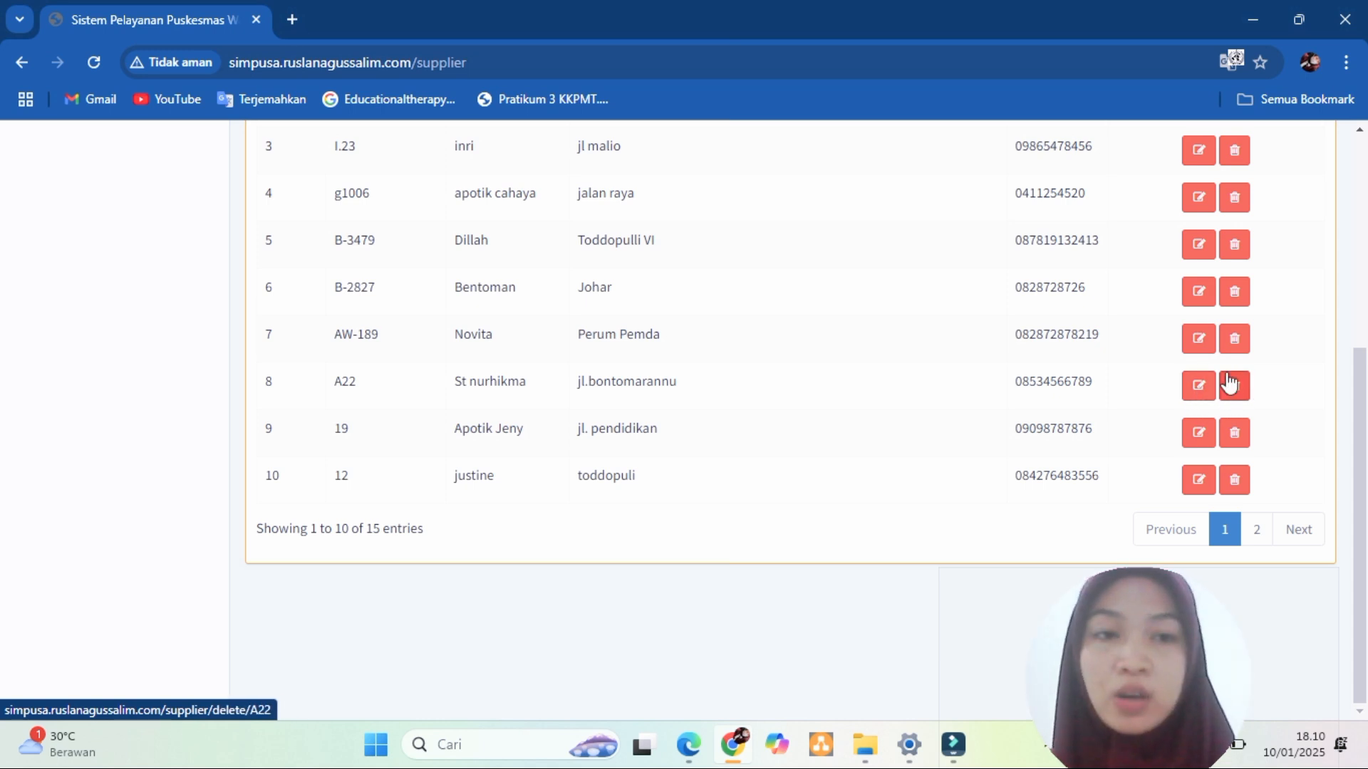
- Scroll back to the top and log out through the account menu
left_click(1362, 314)
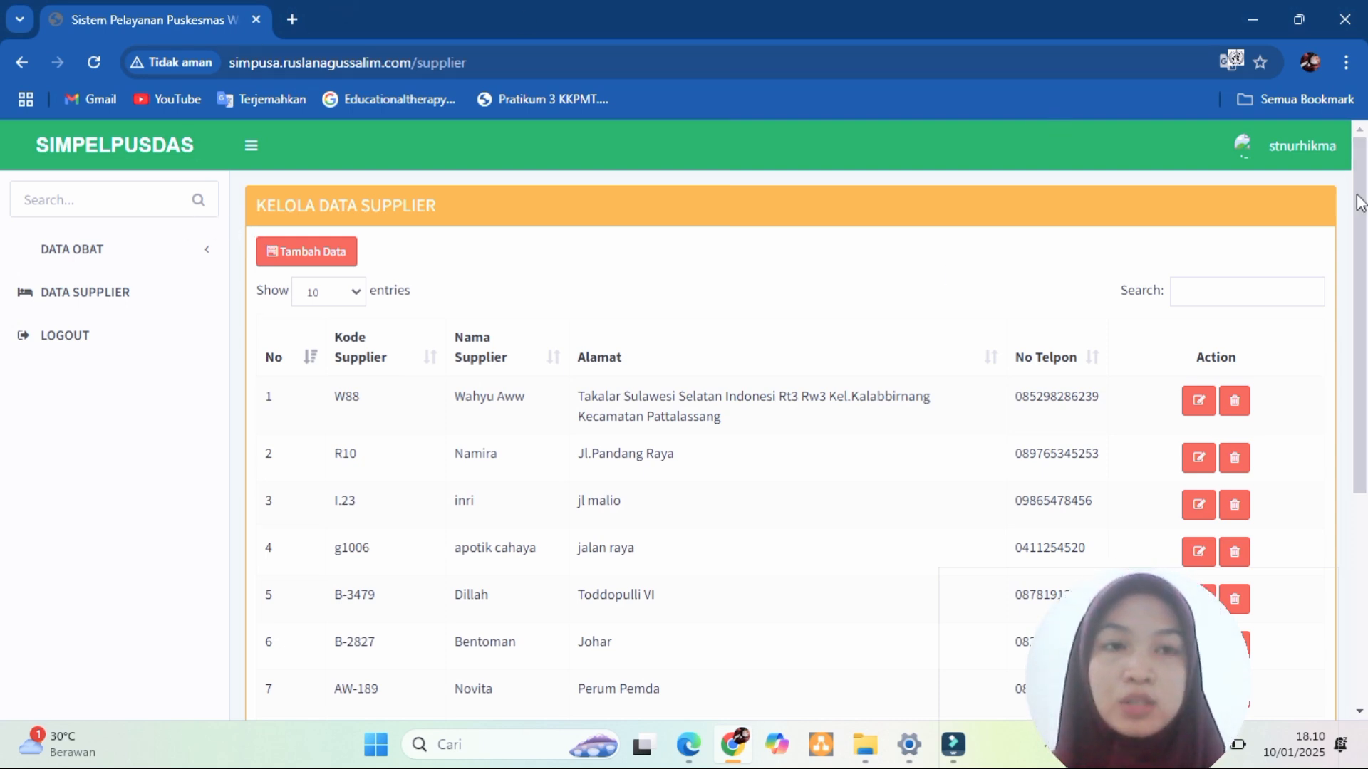
left_click(1303, 148)
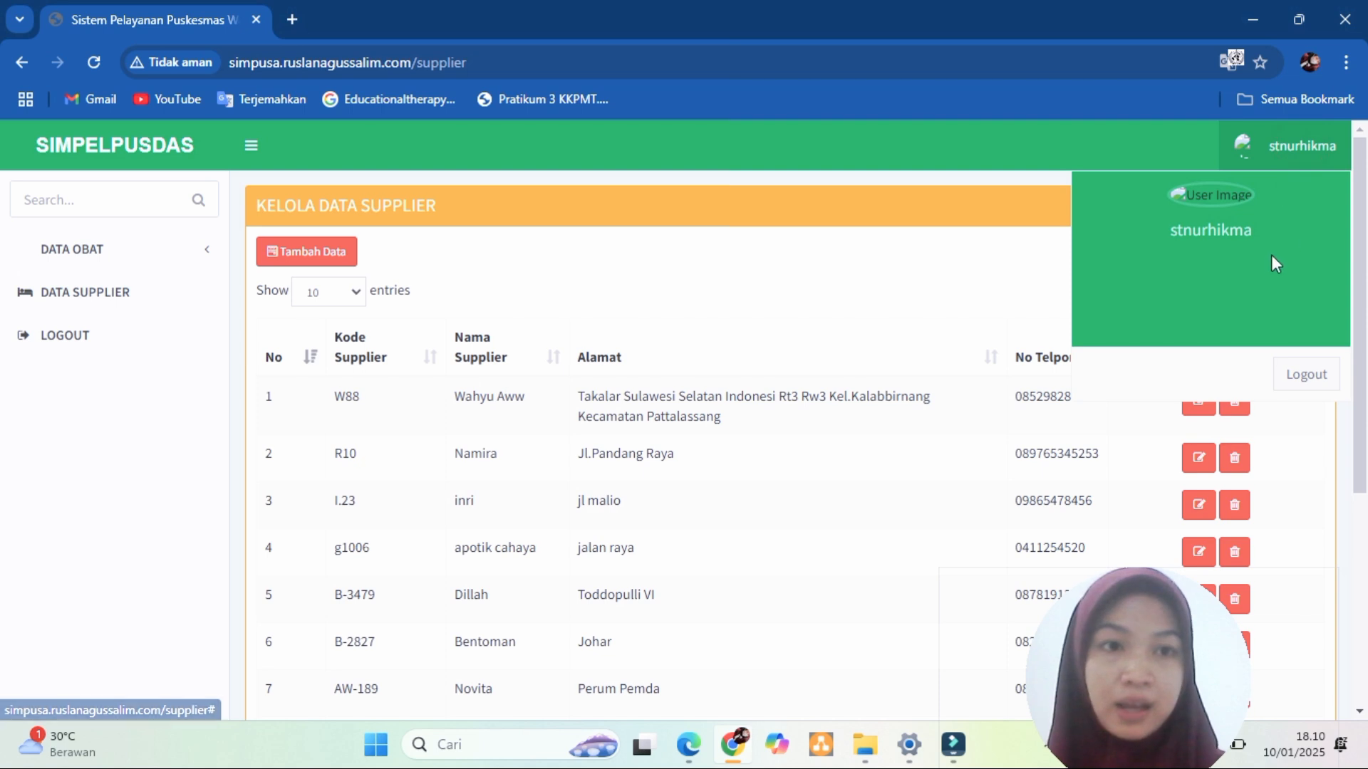
left_click(1305, 376)
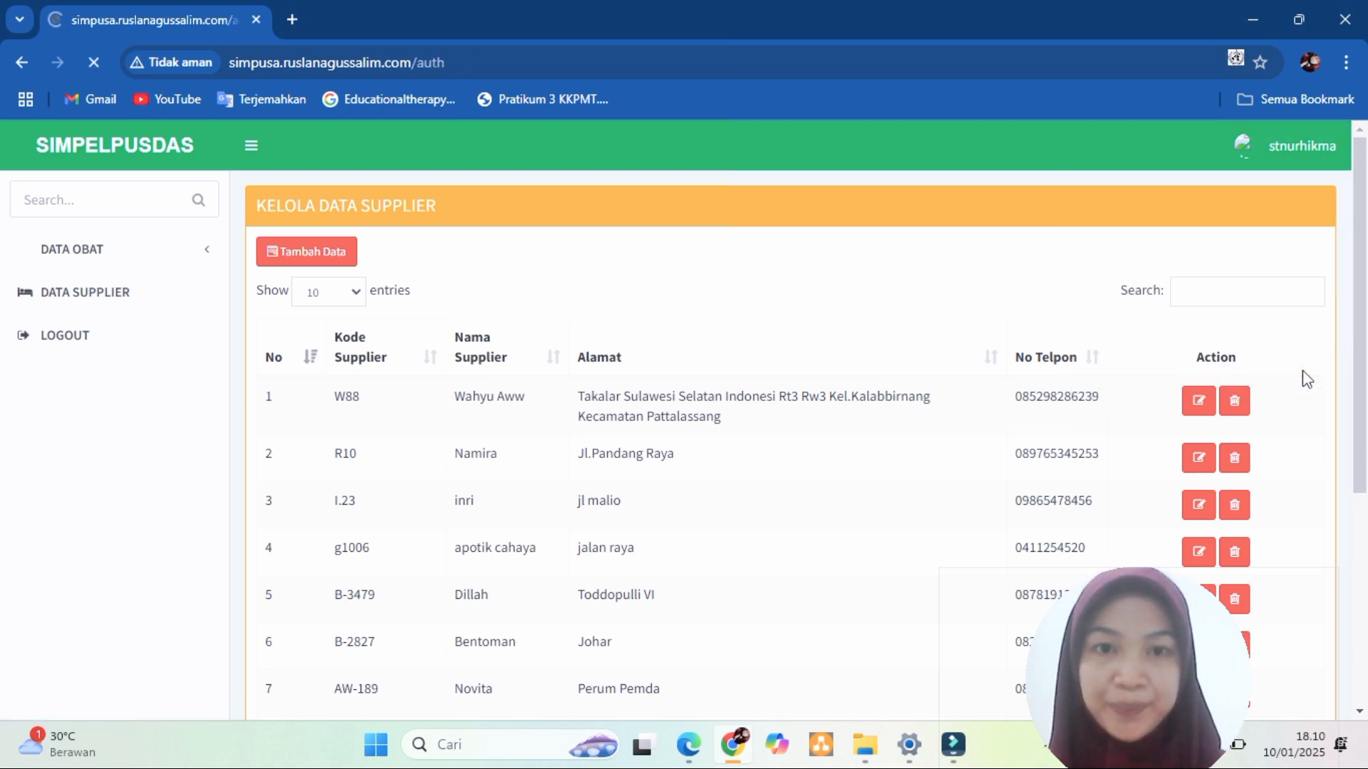
- Scroll KLMP7_FLOWCHART.pdf down through the Unit Perekam Medis steps and slightly back up
left_click(657, 376)
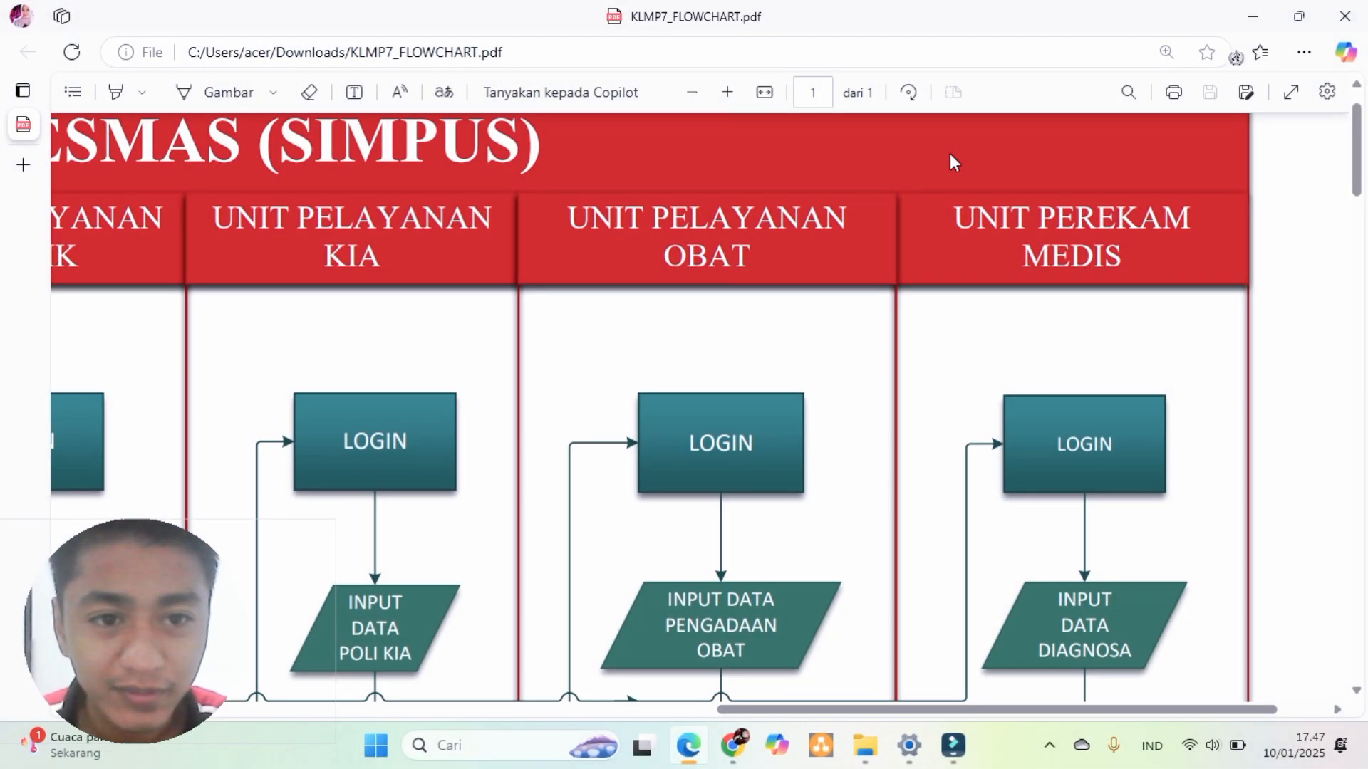
scroll(950, 154, "down", 2)
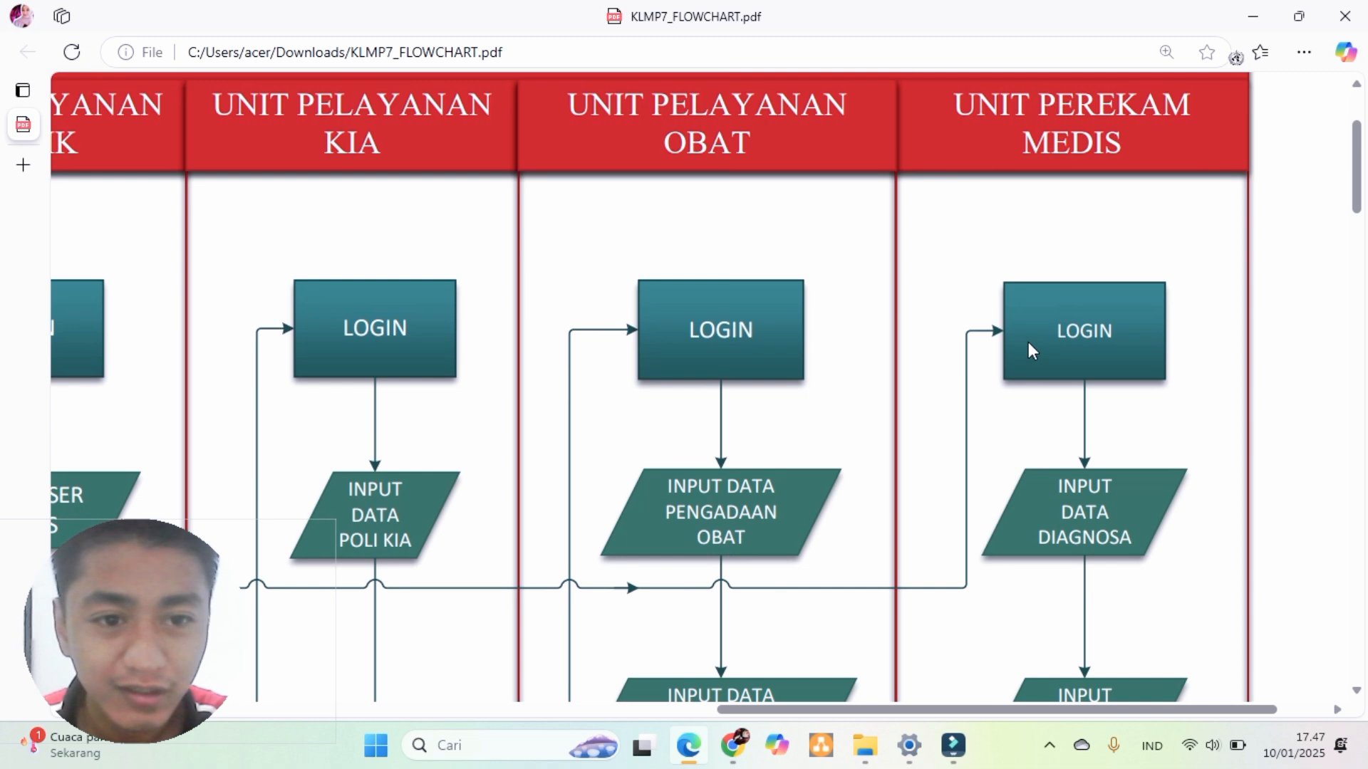
scroll(1028, 342, "down", 1)
scroll(1050, 325, "down", 1)
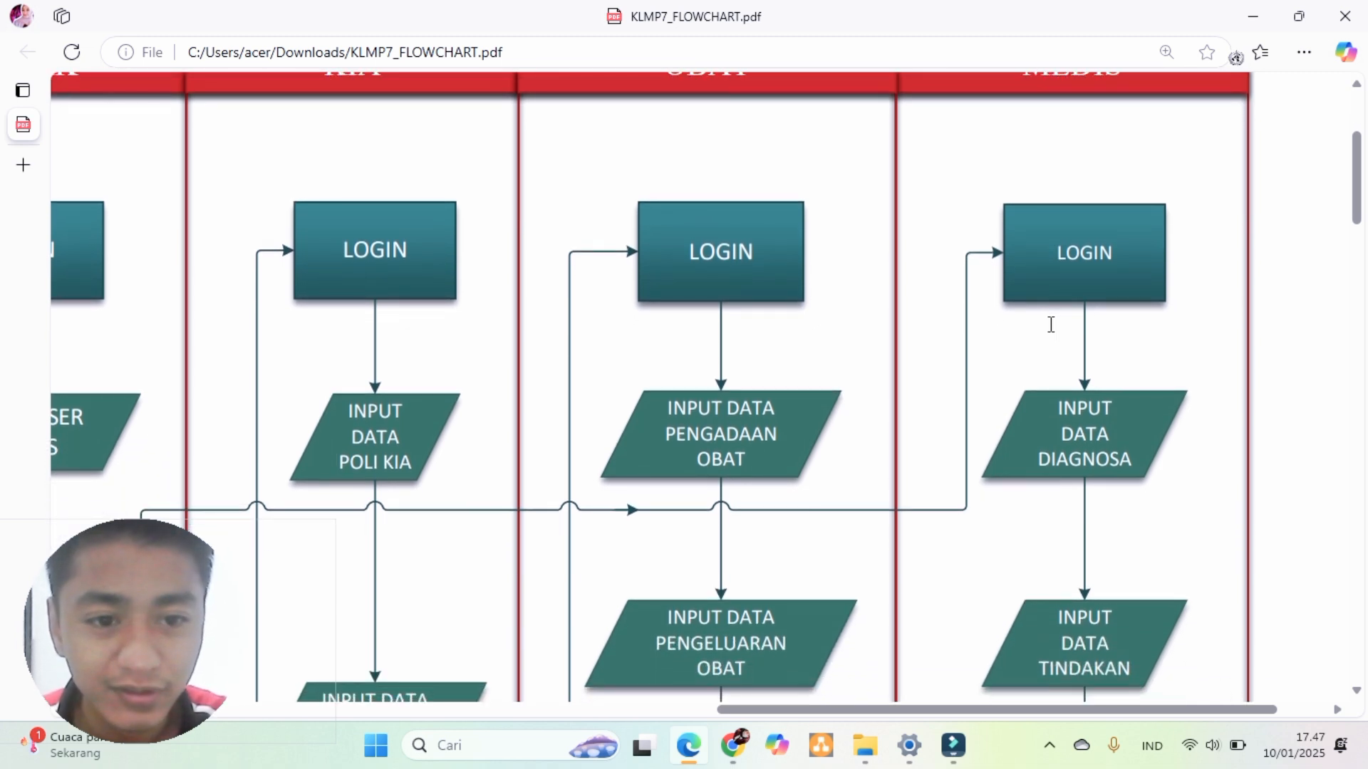
scroll(1051, 324, "down", 1)
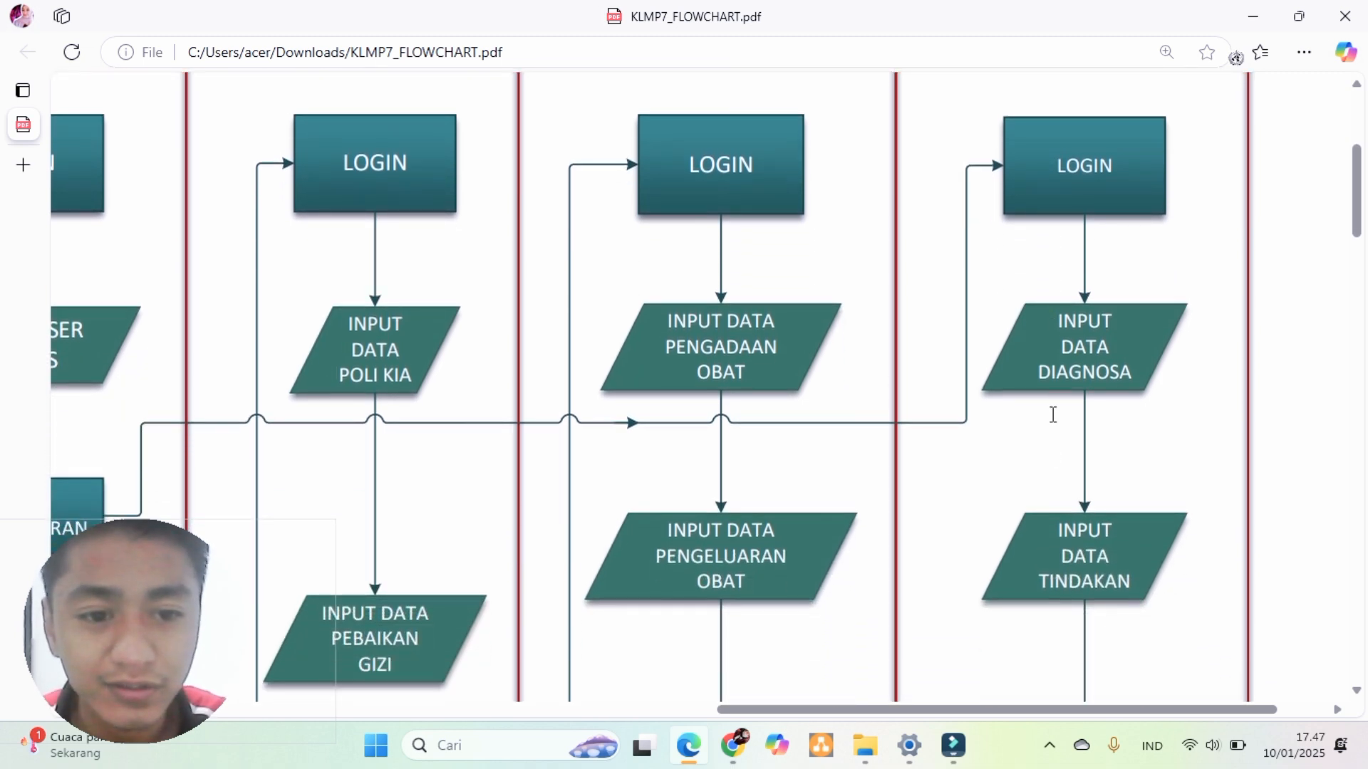
scroll(1059, 513, "down", 2)
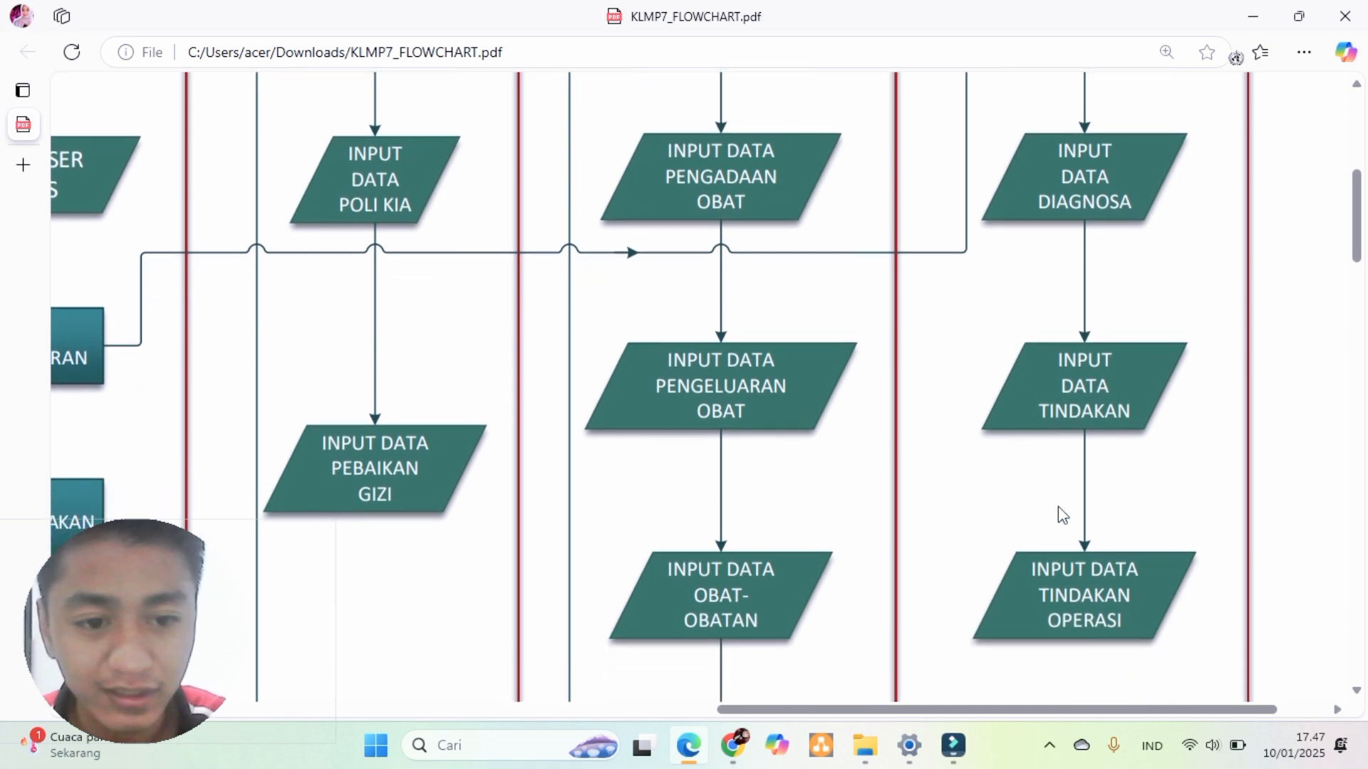
scroll(1058, 506, "down", 2)
scroll(1022, 503, "down", 1)
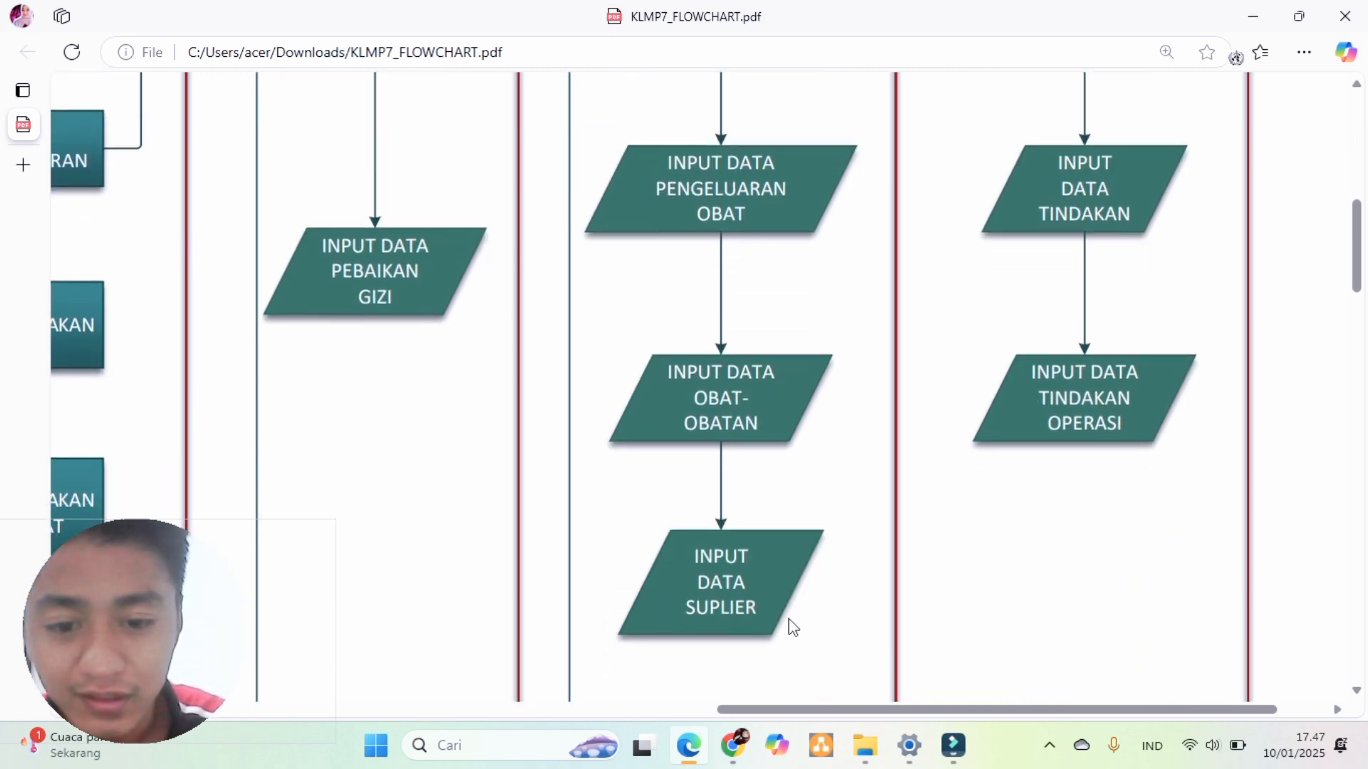
scroll(742, 645, "up", 6)
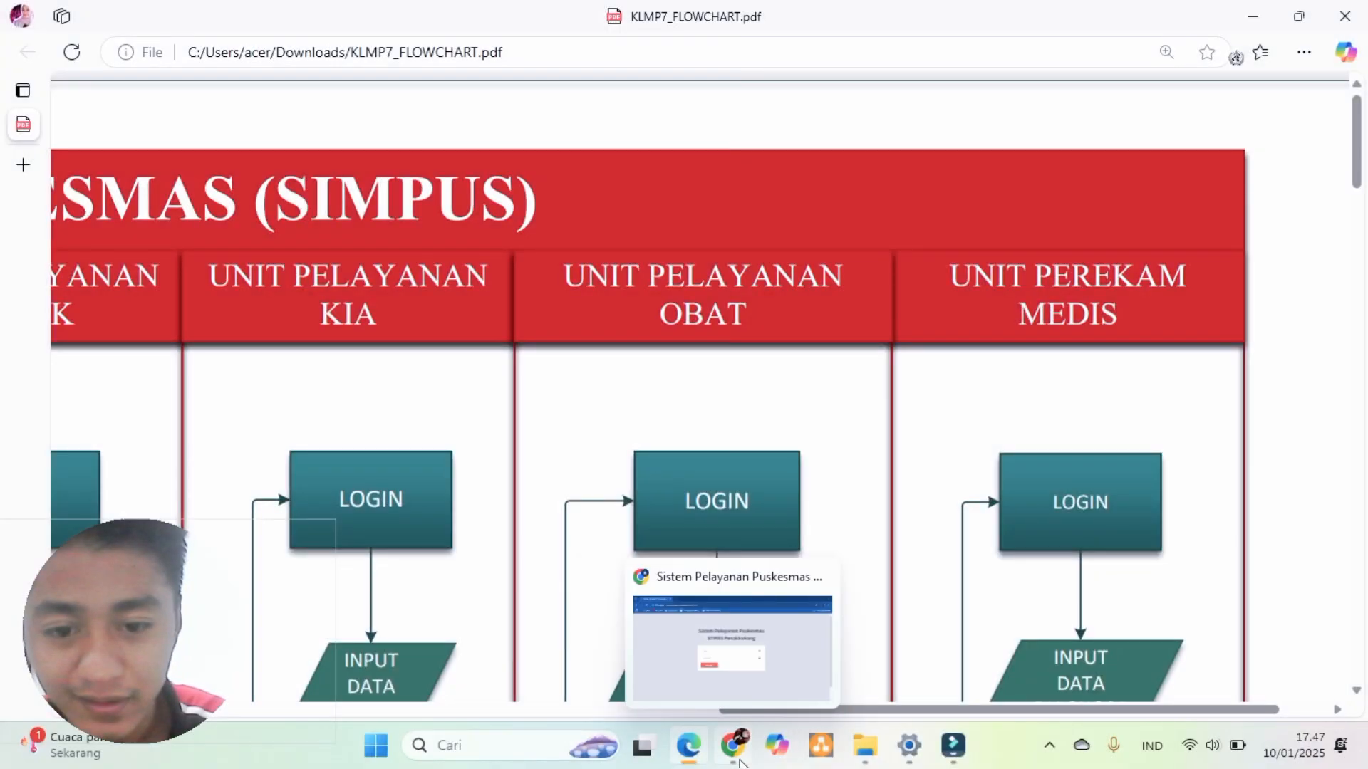
- On the Puskesmas login page, fill in the saved login email and the account password
left_click(746, 681)
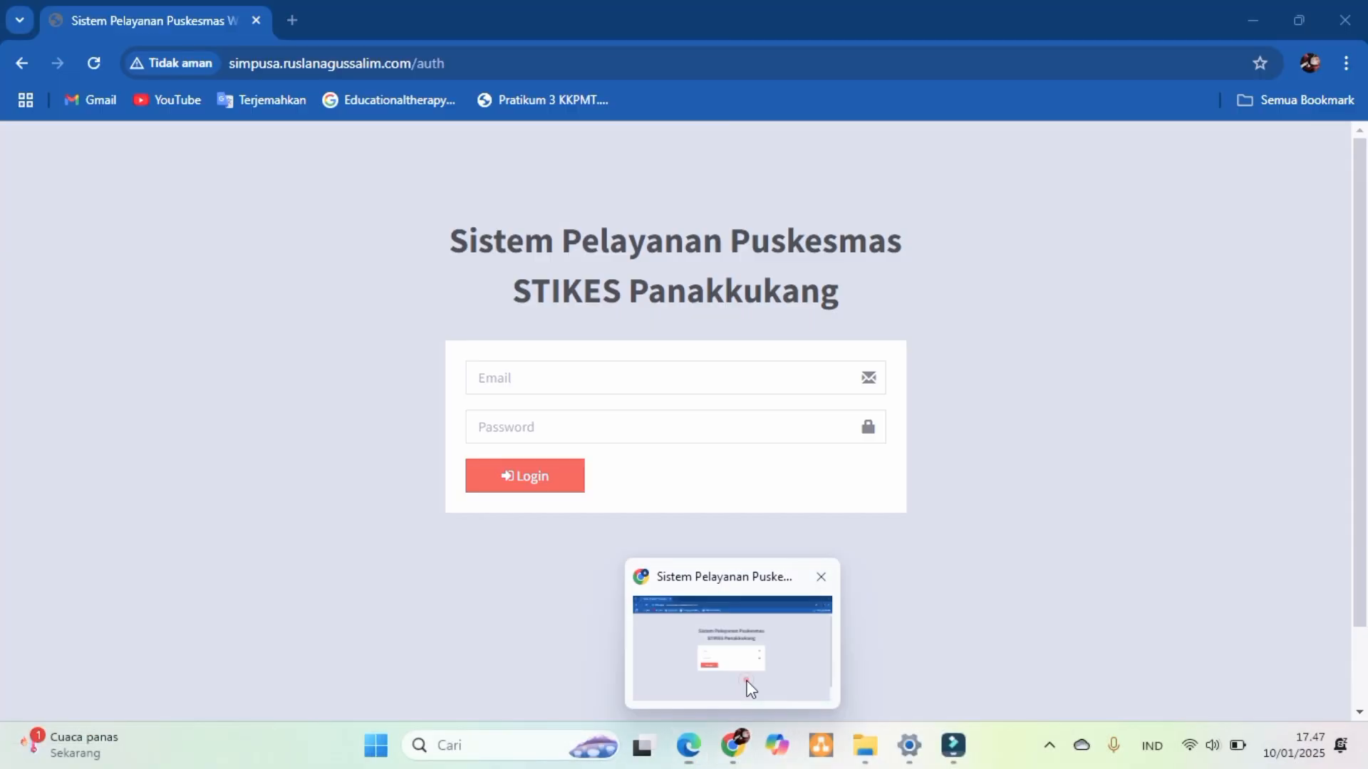
left_click(545, 392)
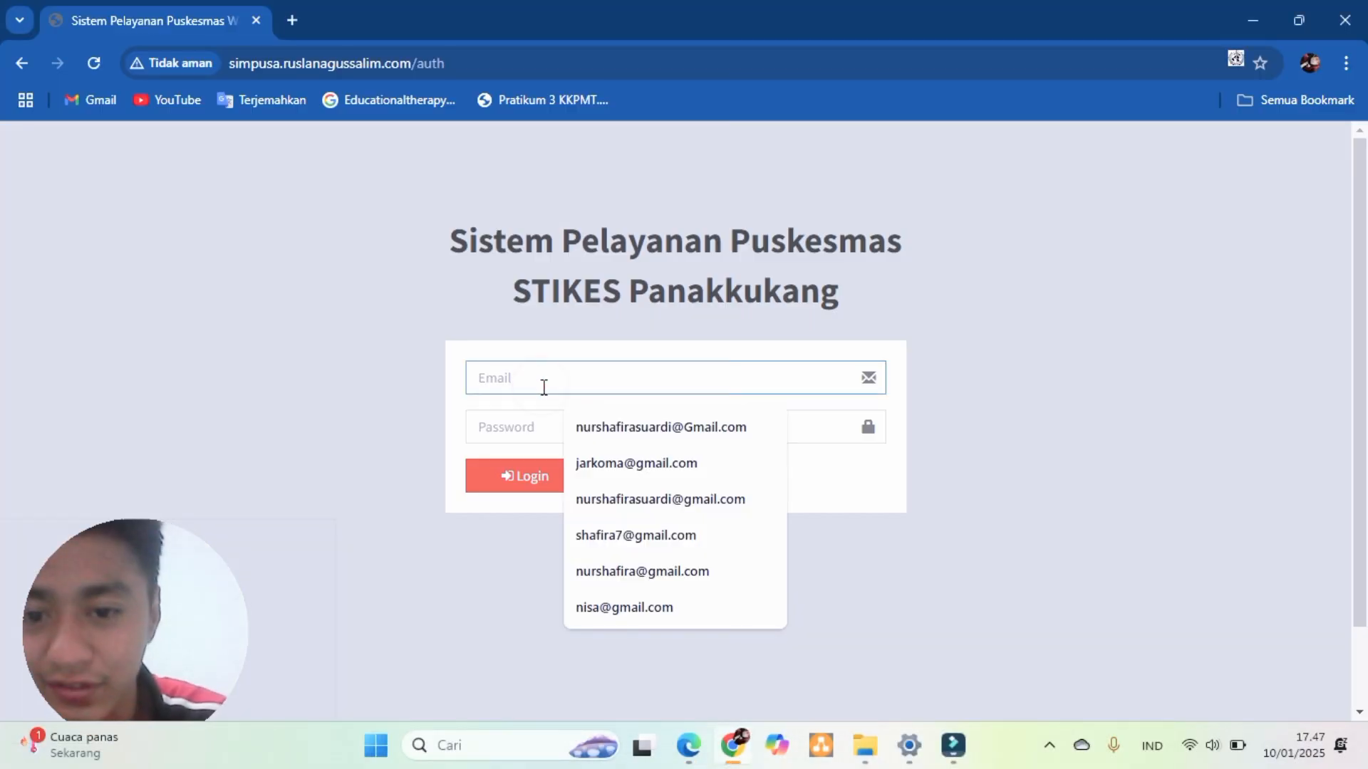
type("ir")
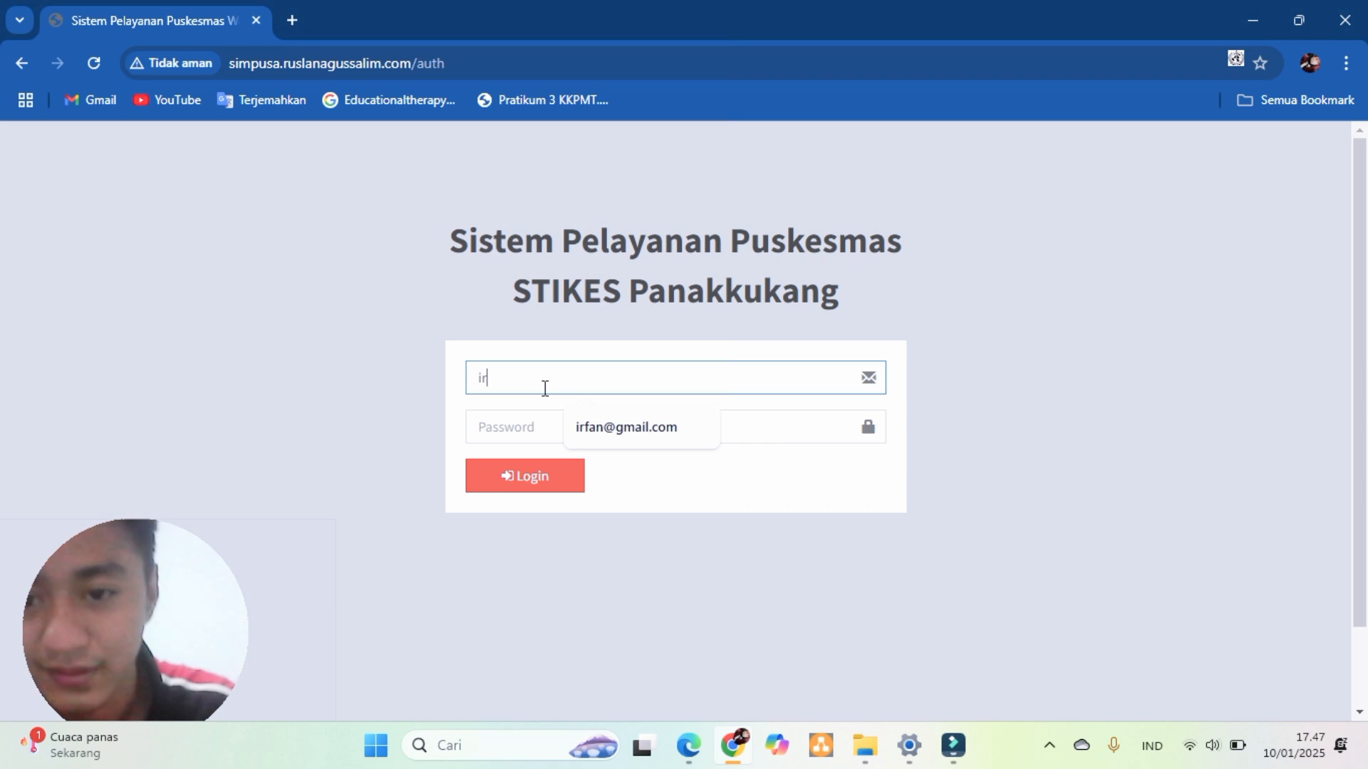
left_click(638, 427)
left_click(534, 424)
type("123")
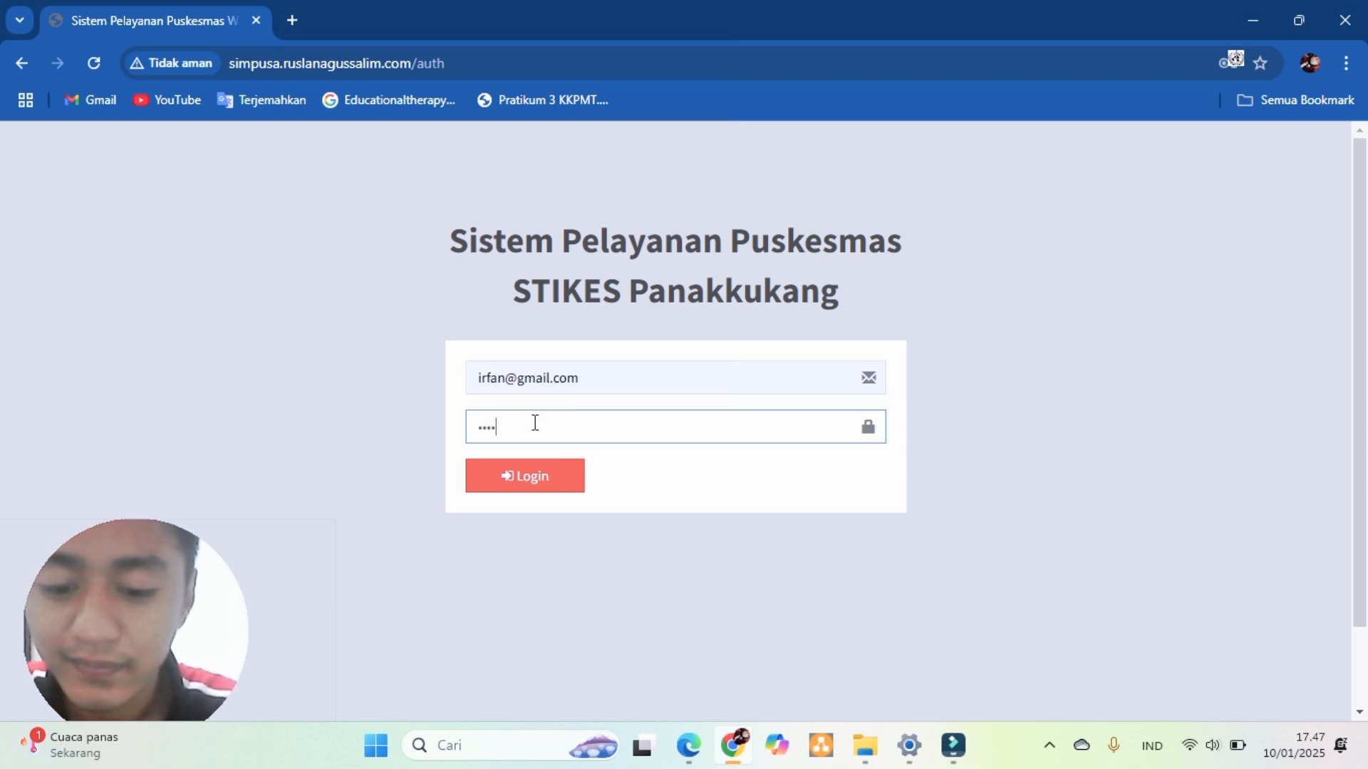
- Sign in and dismiss the exposed-password warning and the save-password offer
key("Return")
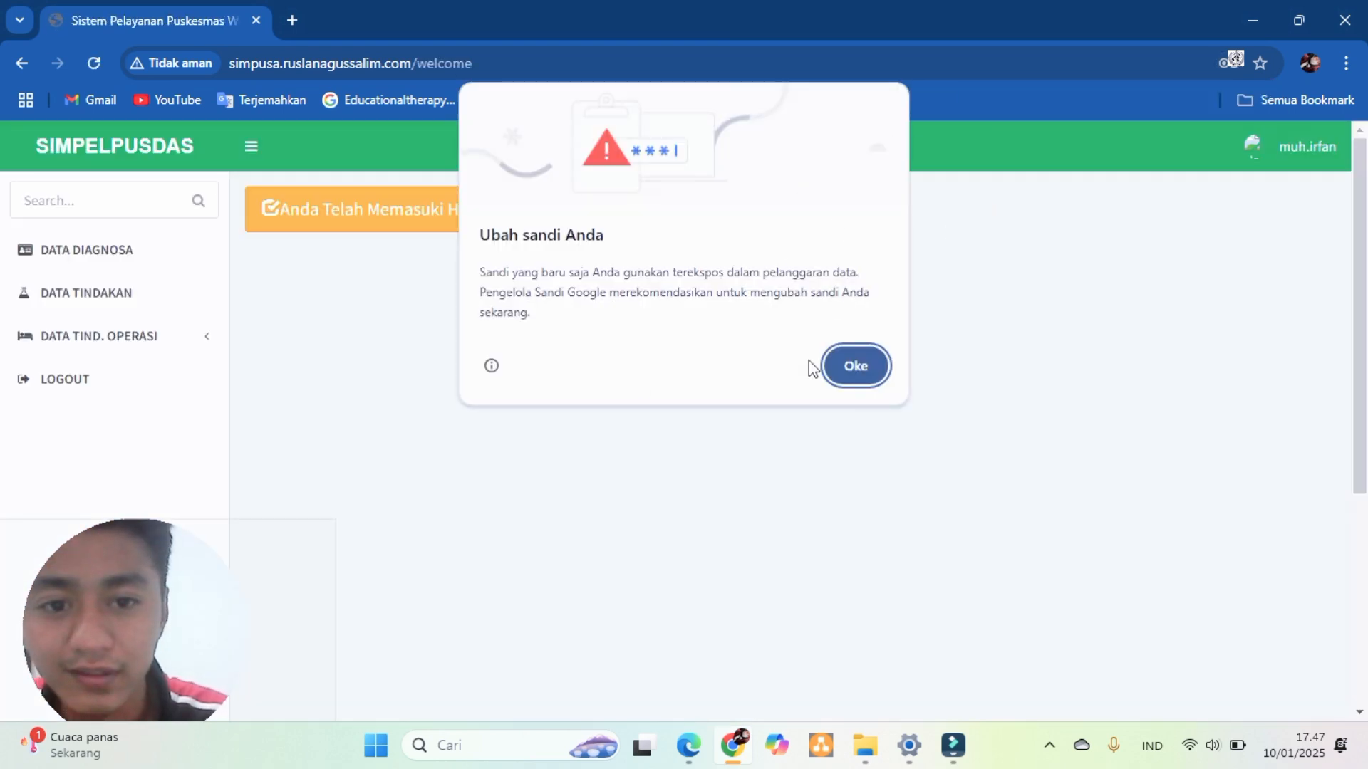
left_click(847, 373)
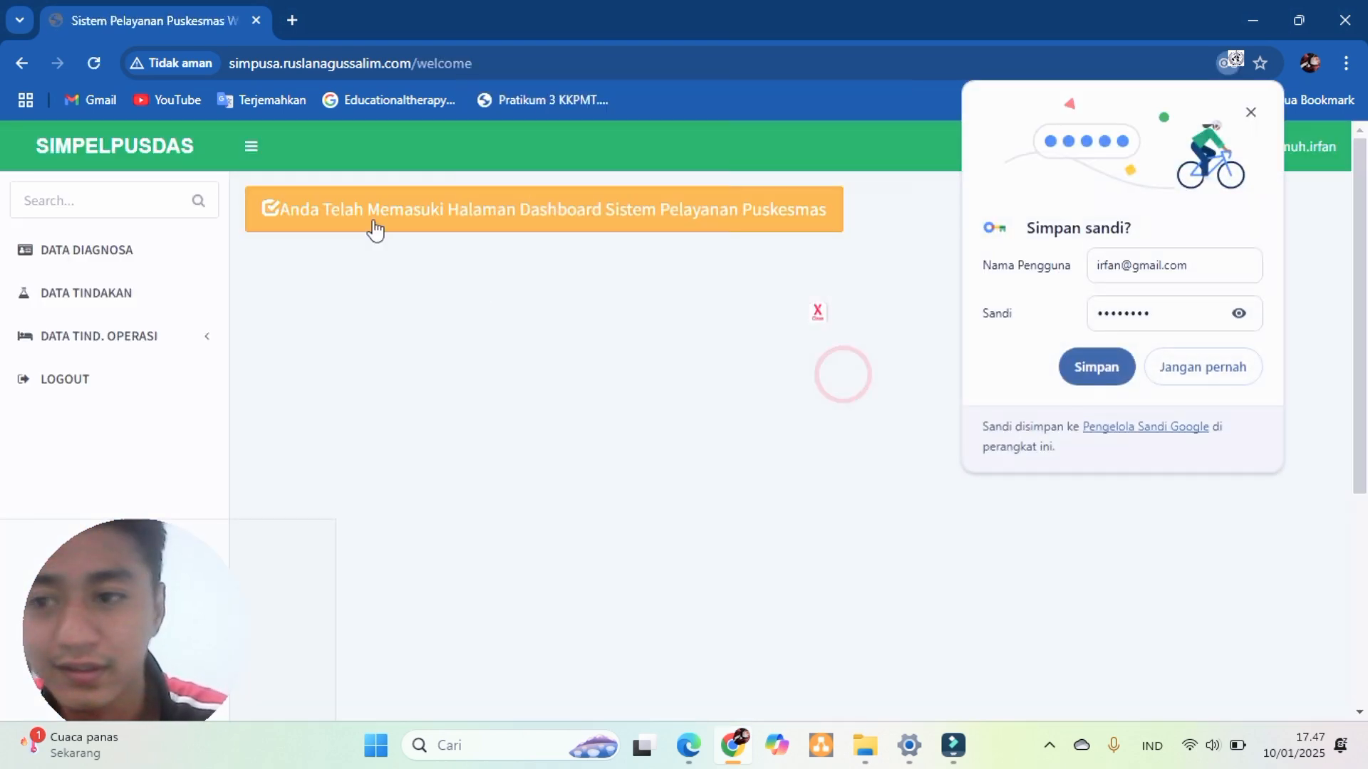
left_click(1253, 112)
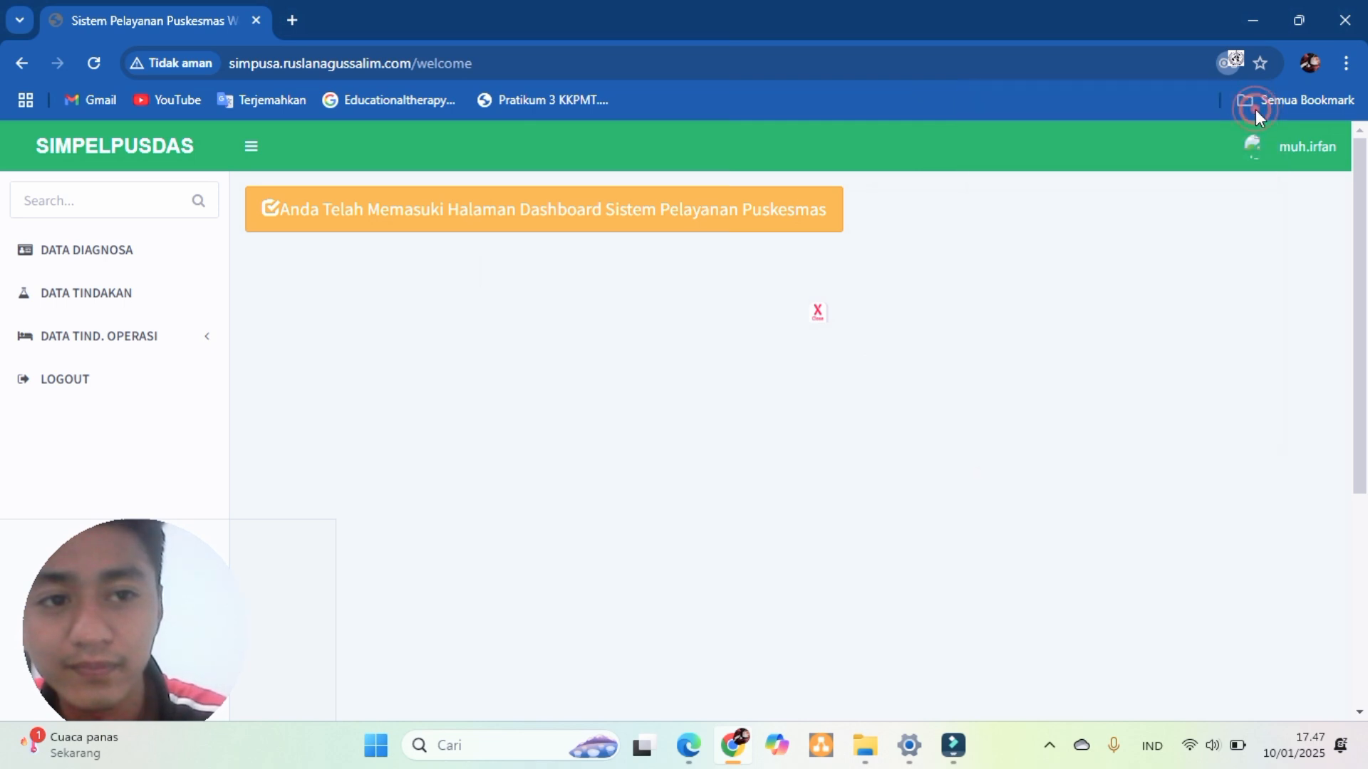
- Start a new diagnosis entry under DATA DIAGNOSA with code A
left_click(156, 248)
left_click(319, 255)
left_click(492, 260)
type("a")
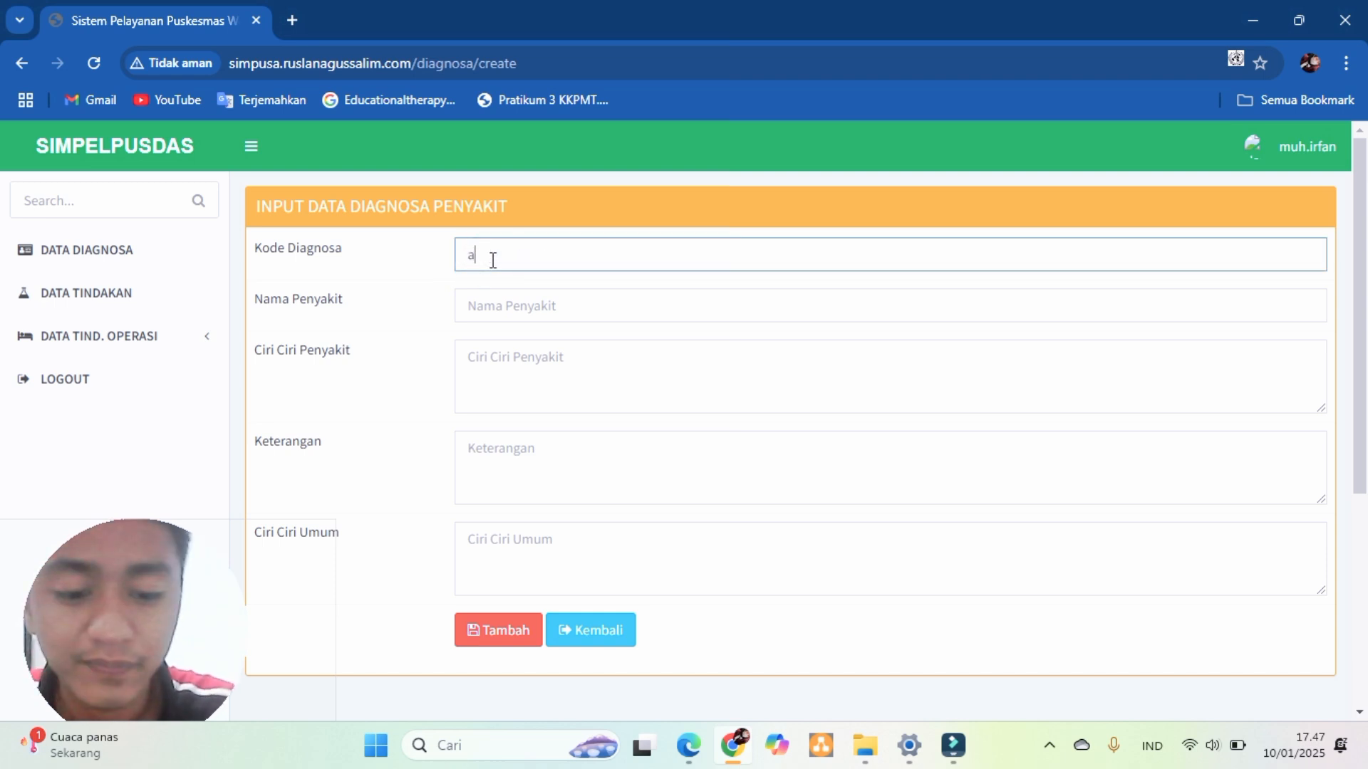
key("BackSpace")
key("BackSpace")
key("BackSpace")
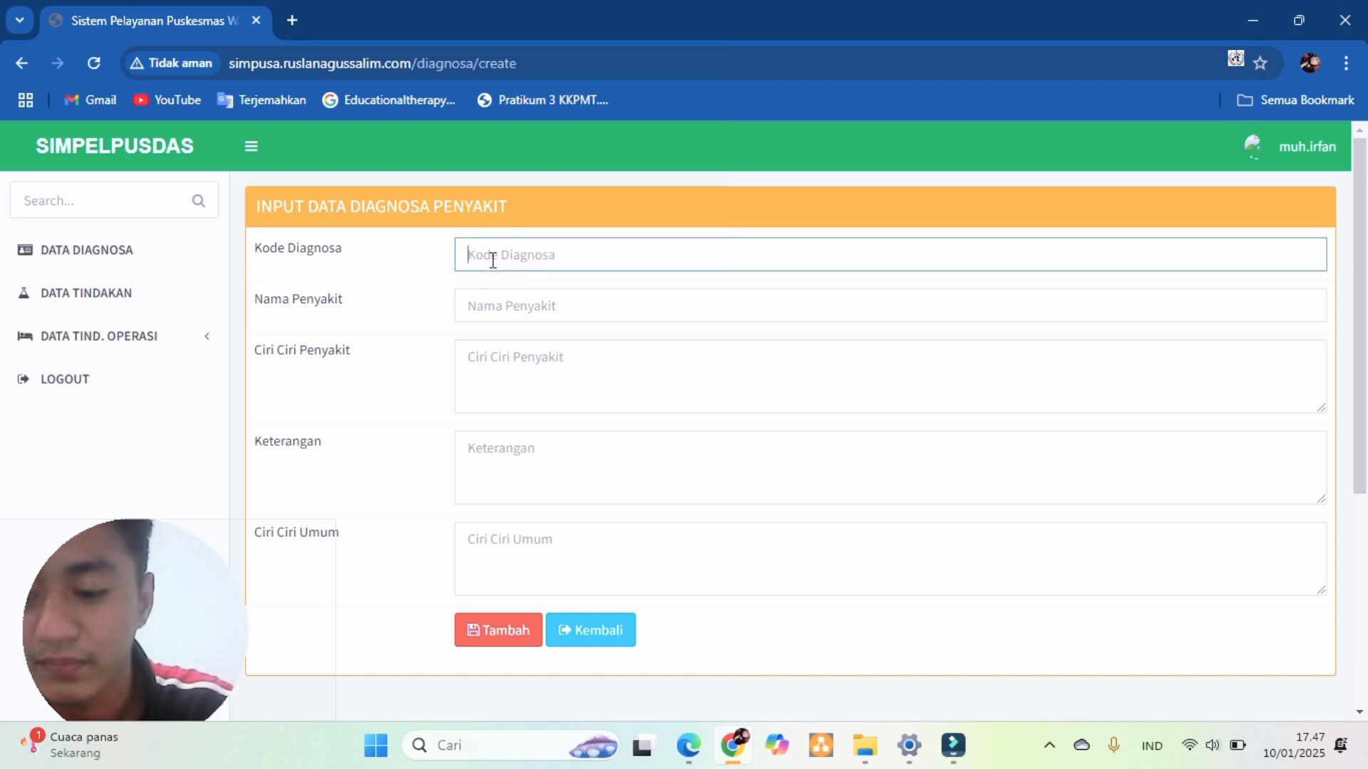
type("A oo")
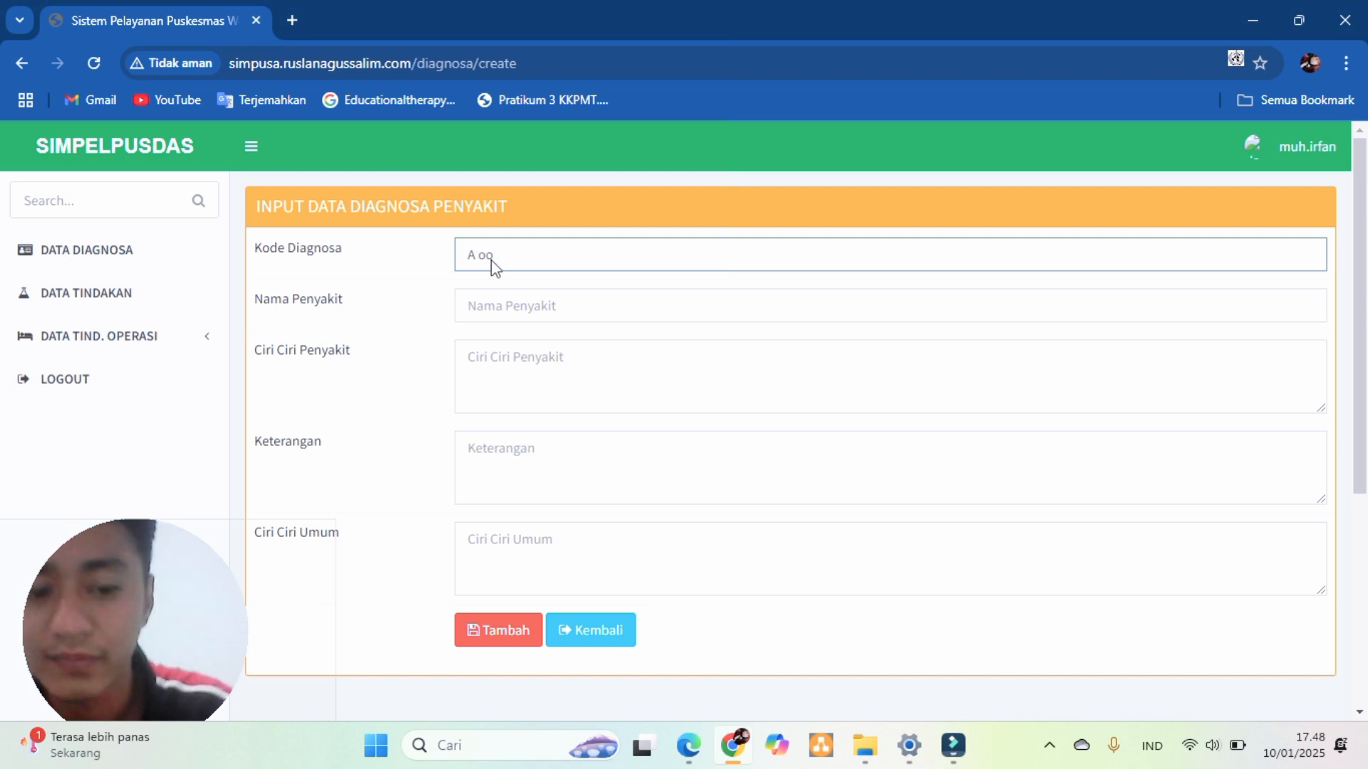
key("Return")
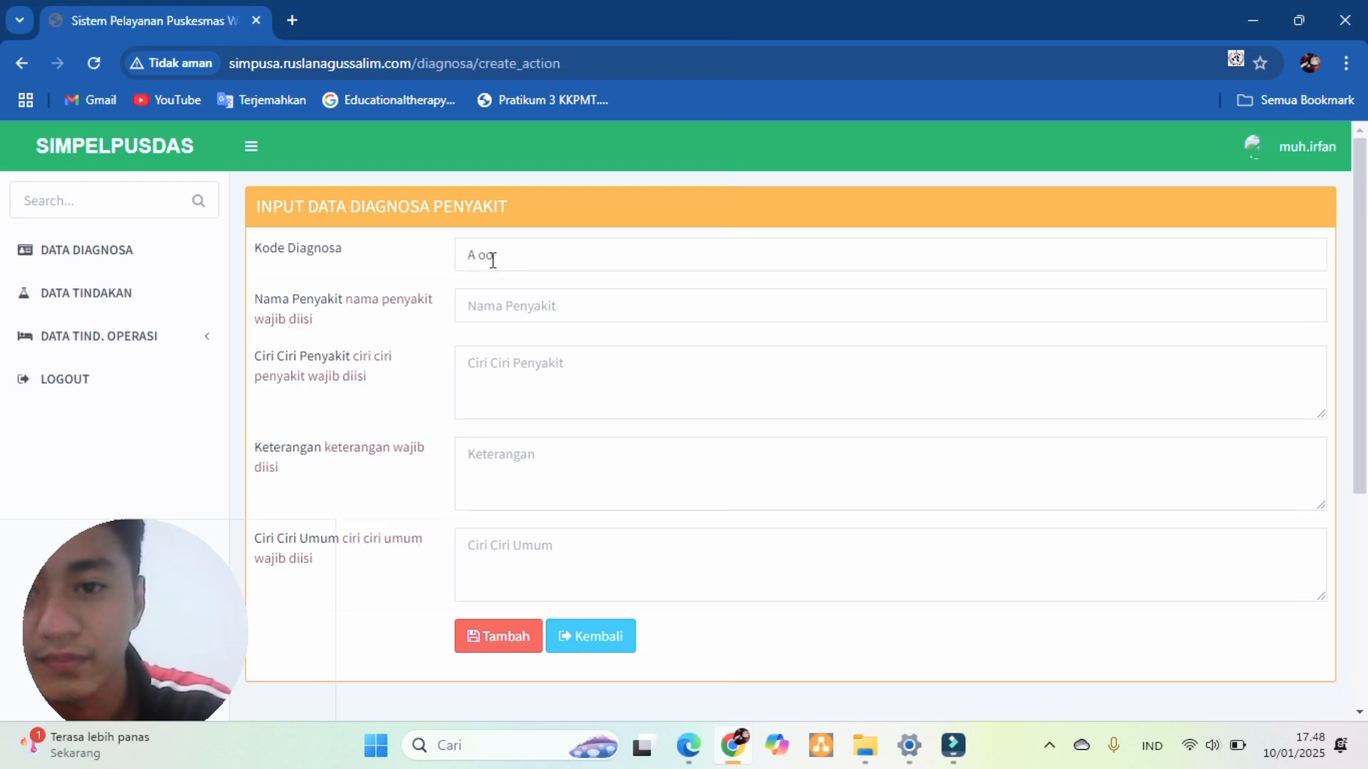
- Enter disease kolera with symptom demam, note menular and general sign flu, then save it
left_click(500, 312)
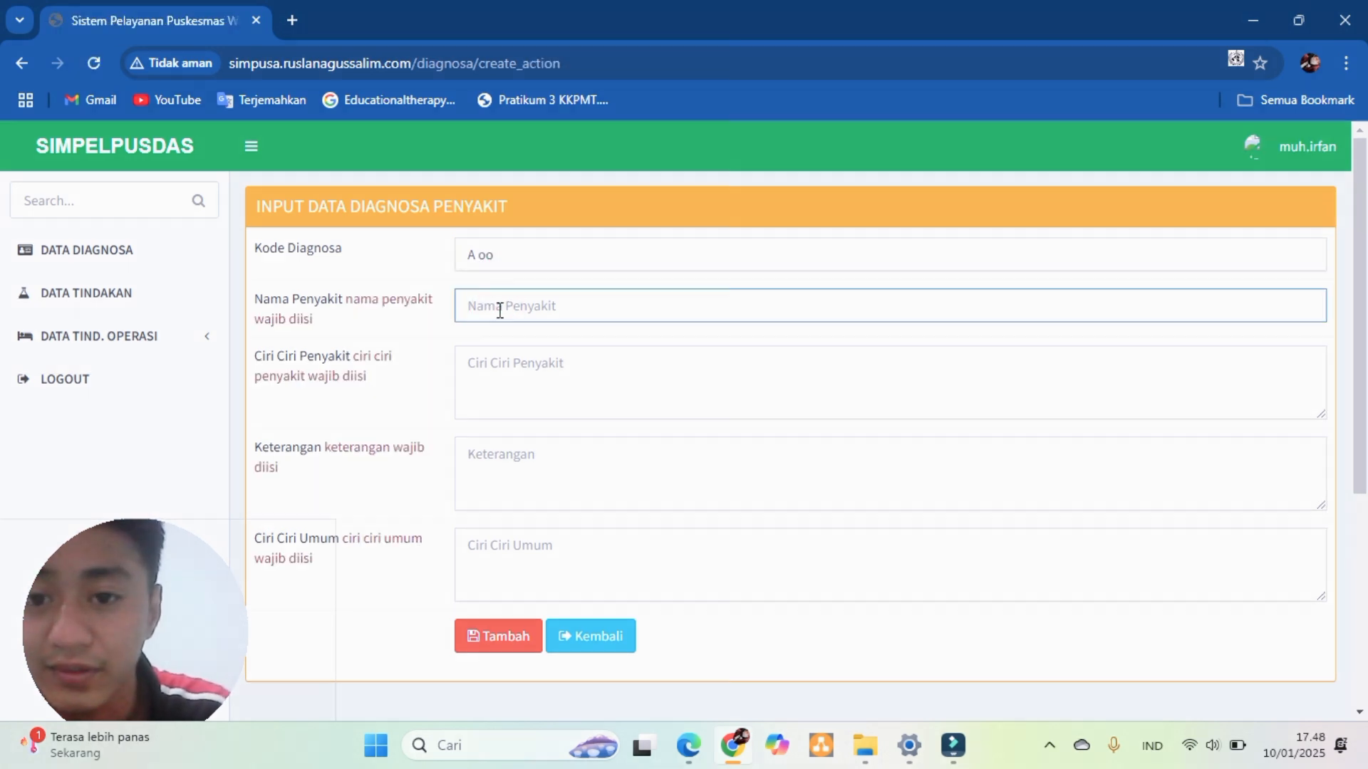
type("kolera")
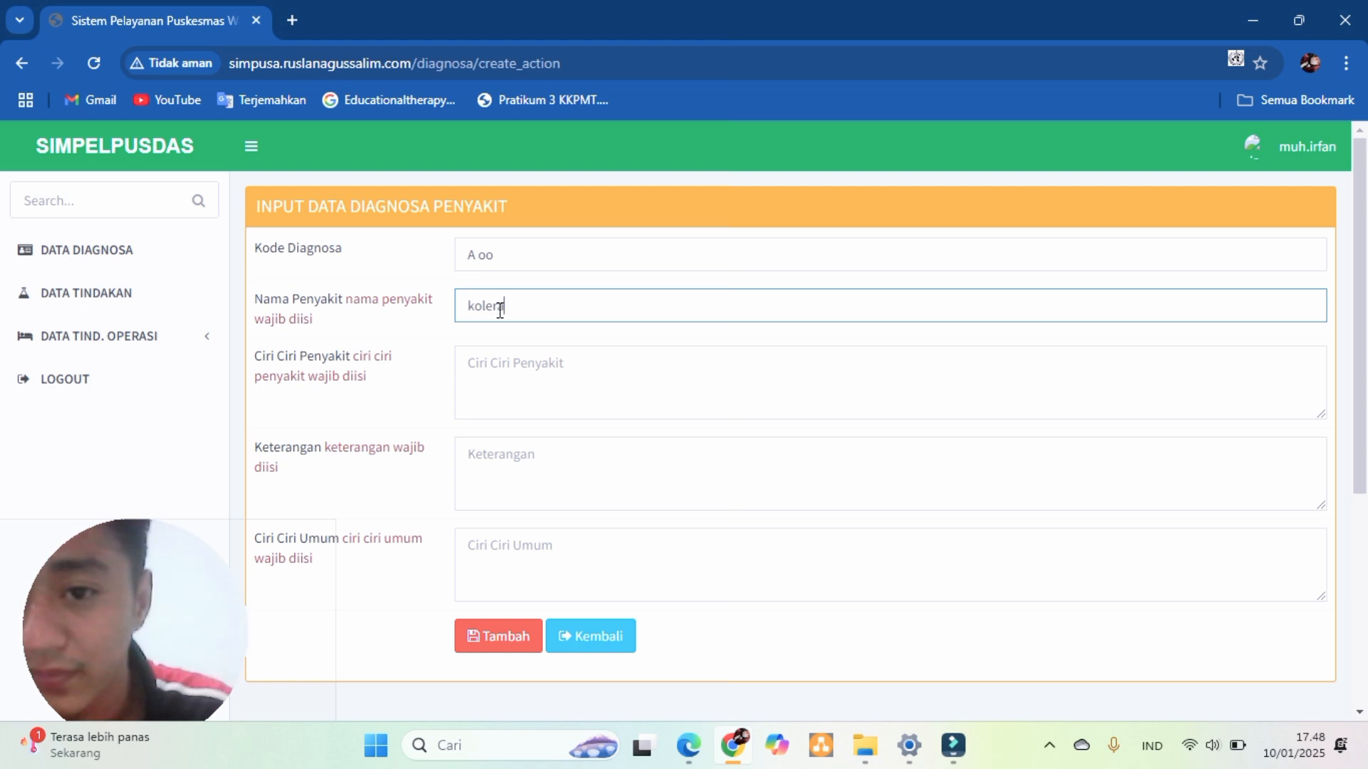
left_click(491, 363)
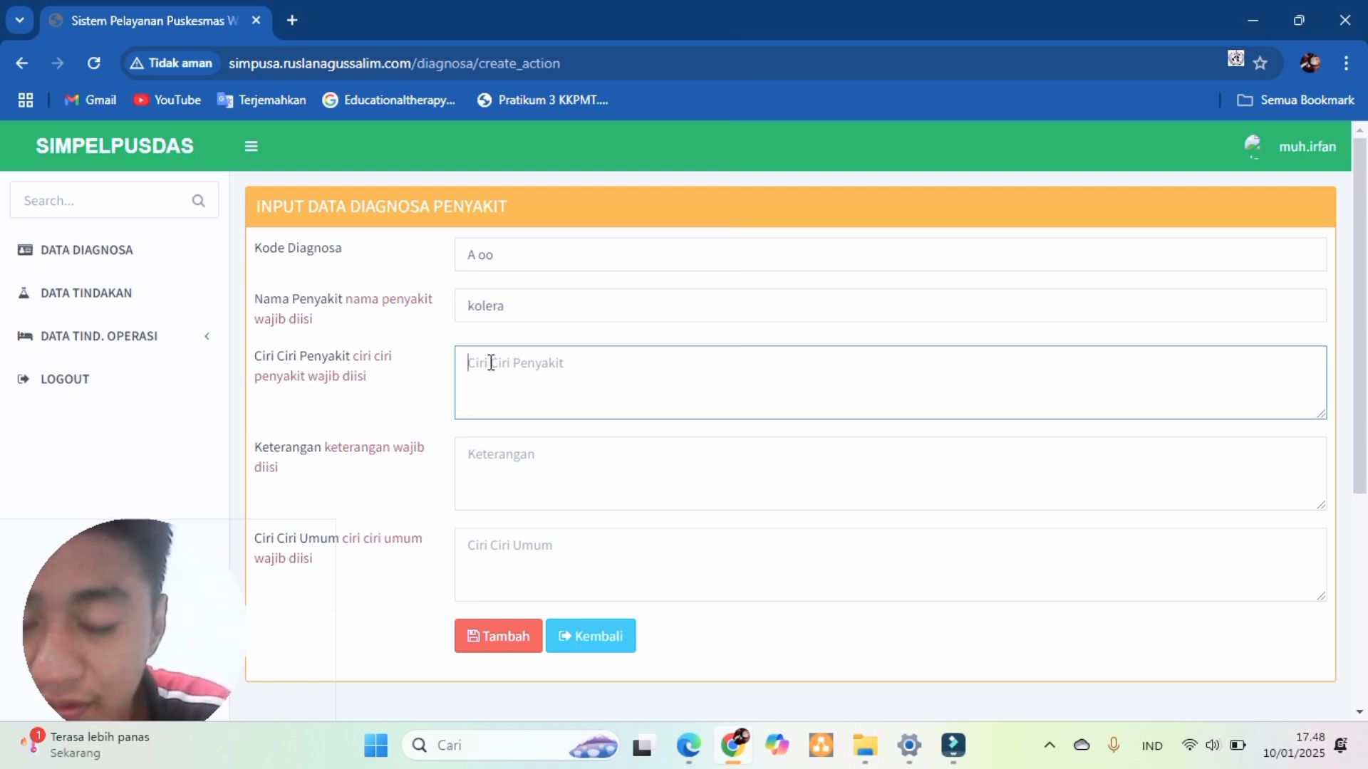
type("demam")
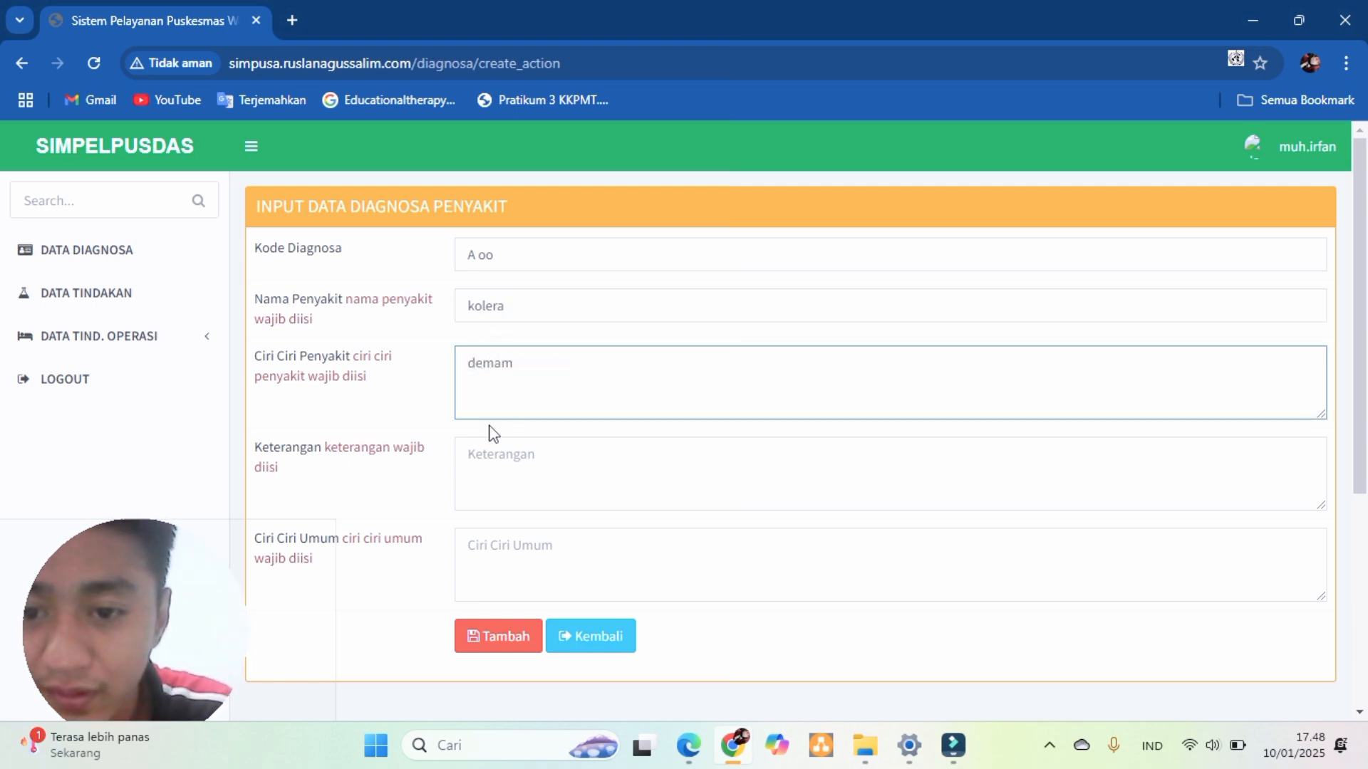
left_click(489, 472)
type("menular")
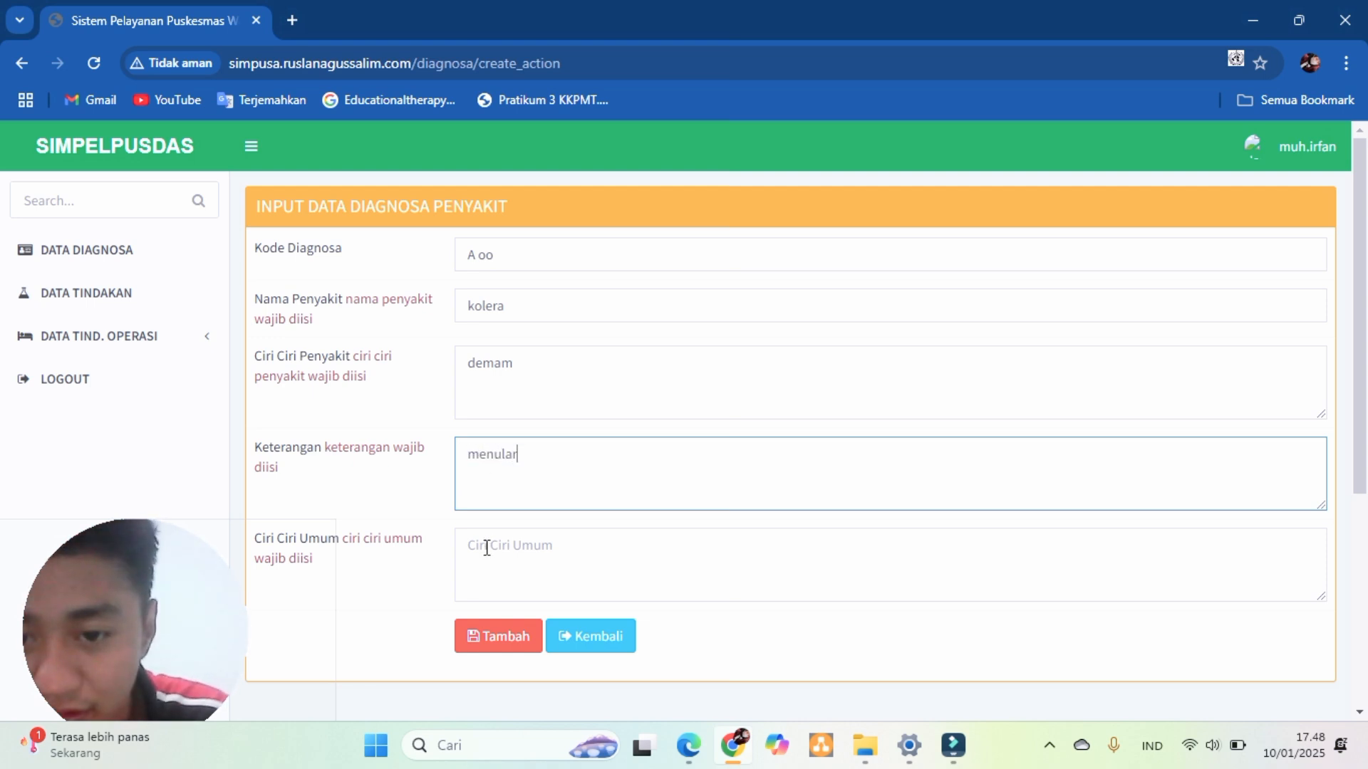
left_click(487, 547)
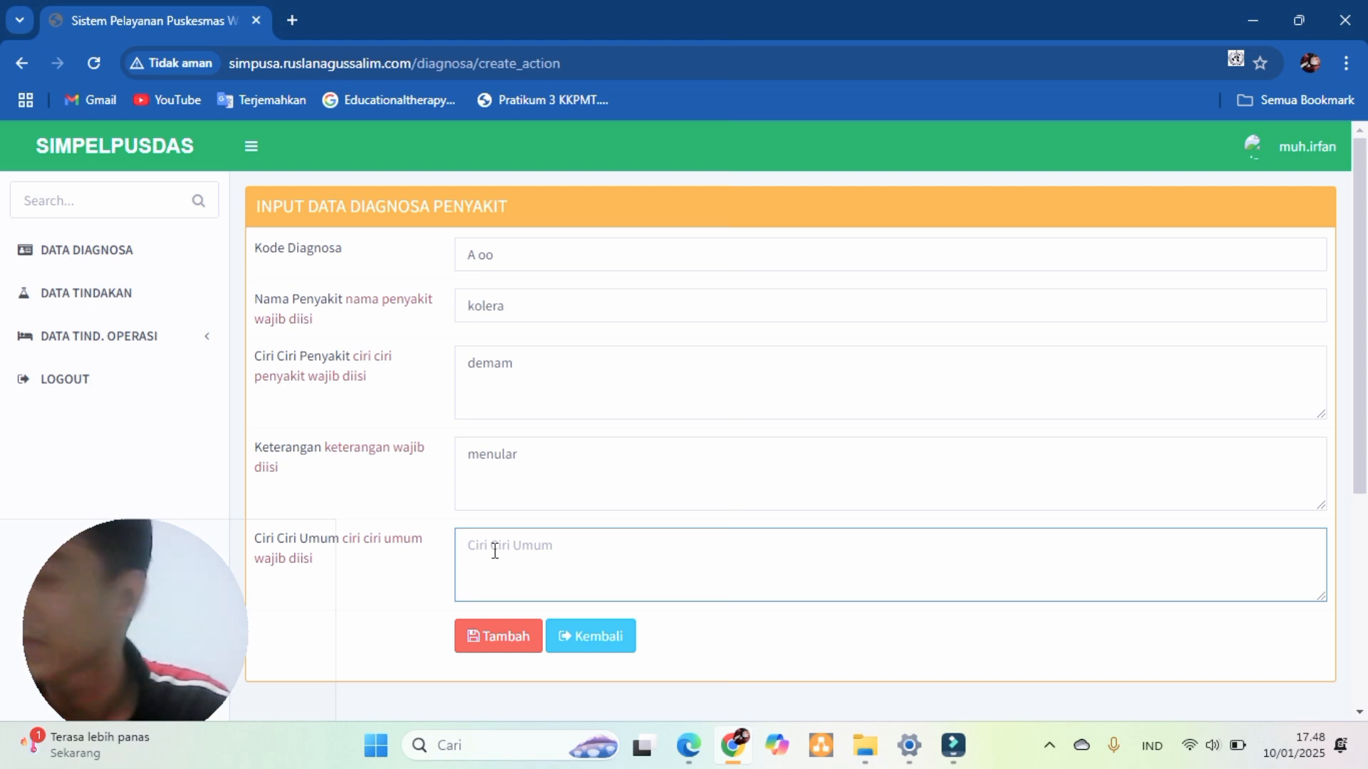
type("flu")
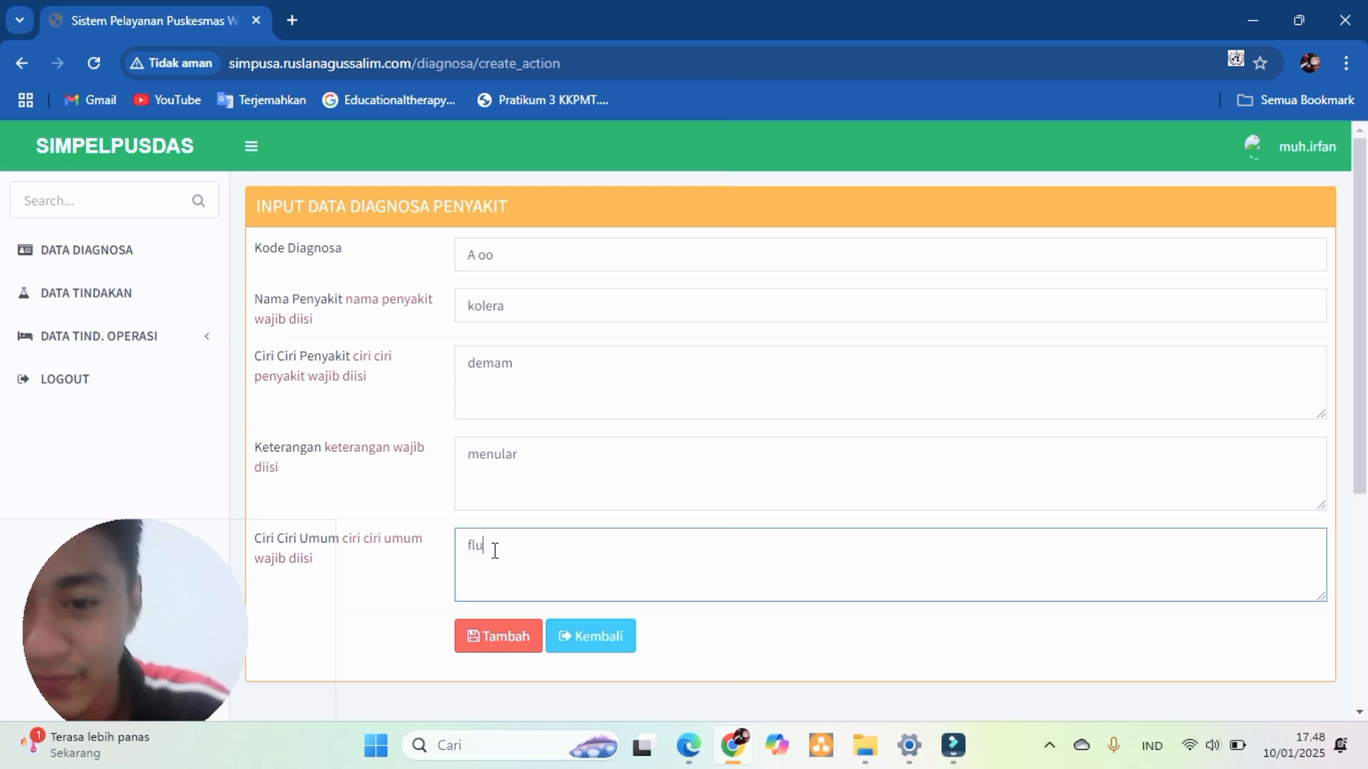
scroll(604, 659, "down", 1)
left_click(497, 557)
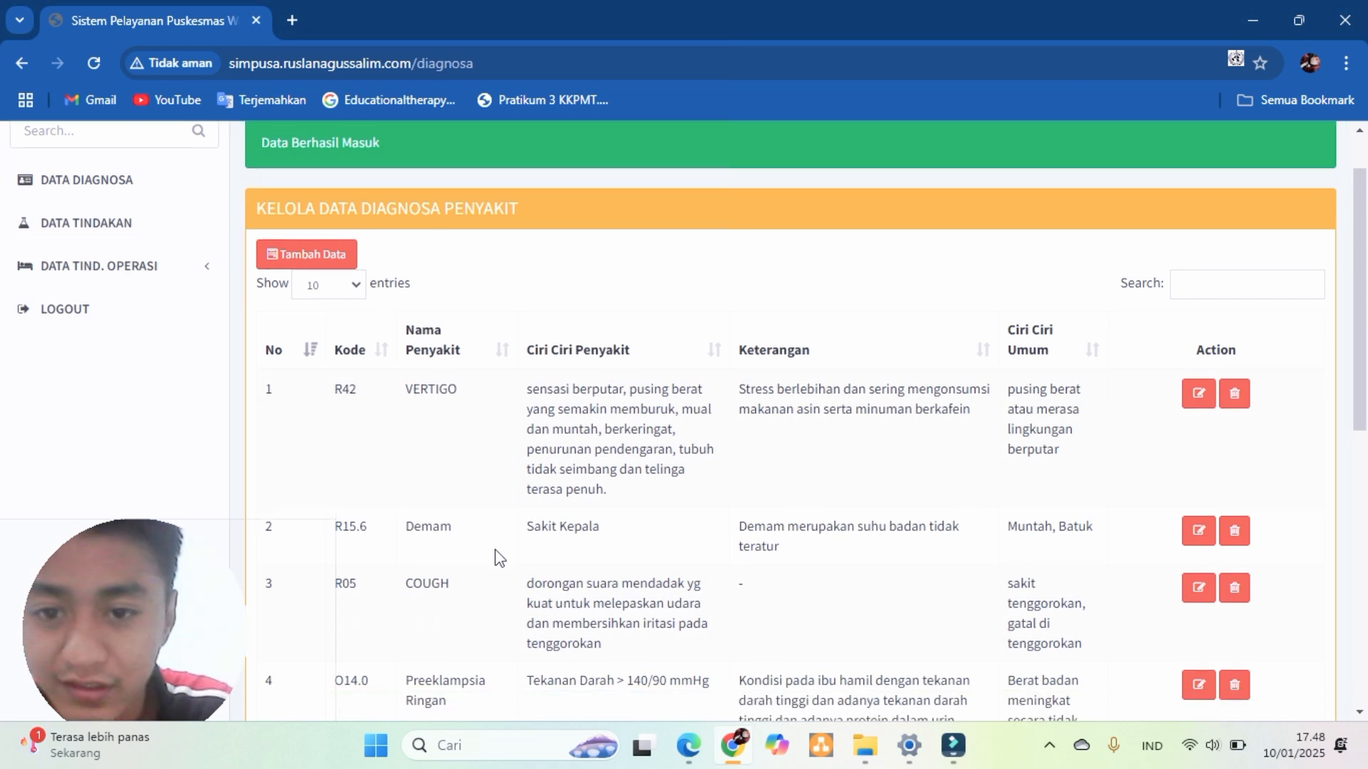
- Browse the Tindakan data list, scrolling down and back up
scroll(497, 557, "down", 2)
scroll(498, 558, "up", 1)
scroll(497, 557, "up", 2)
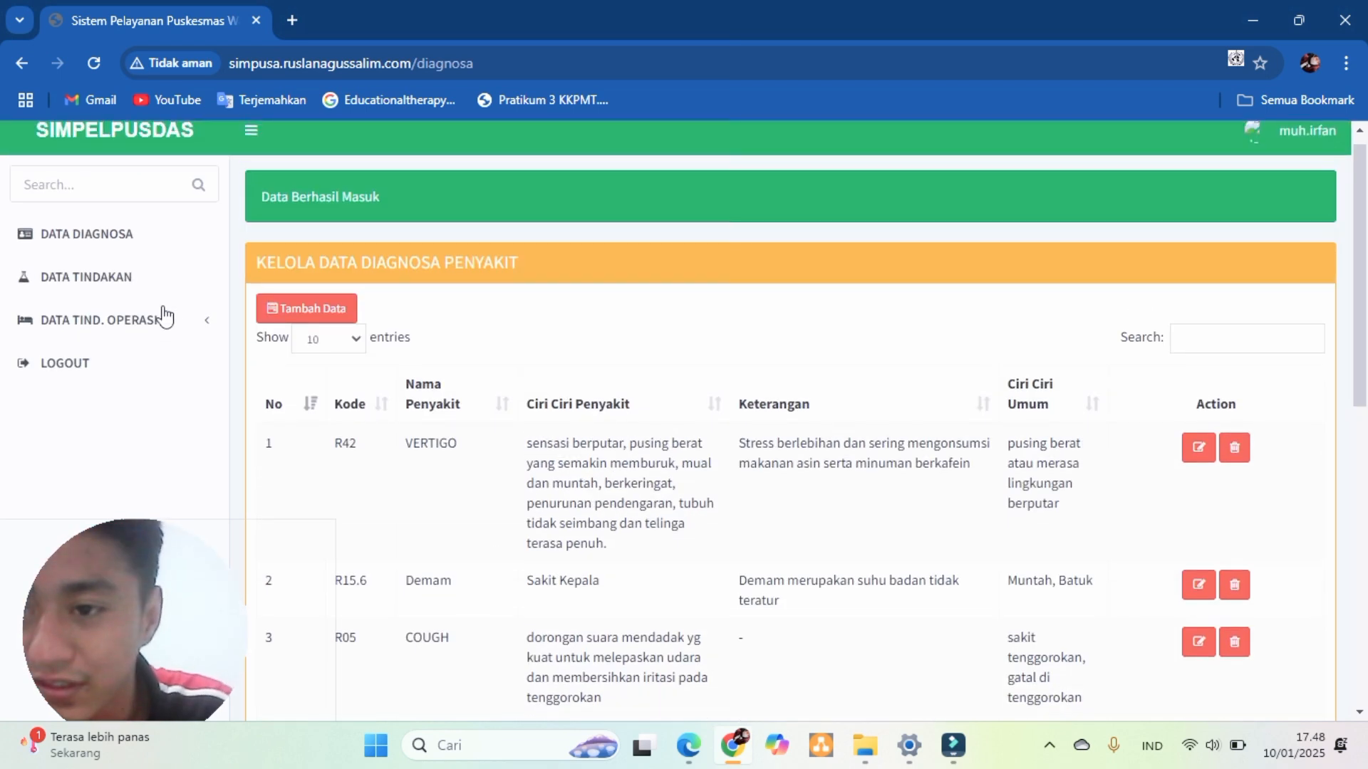
left_click(139, 289)
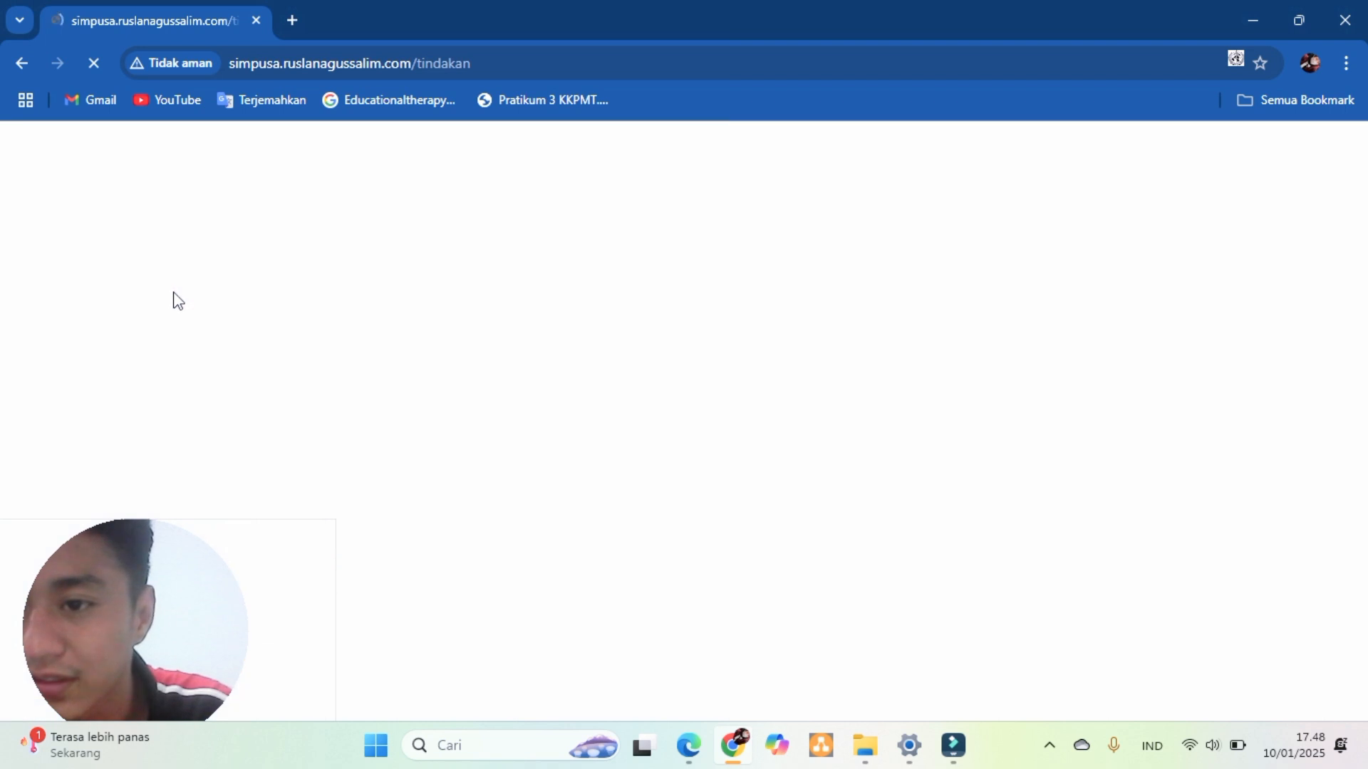
scroll(242, 279, "down", 2)
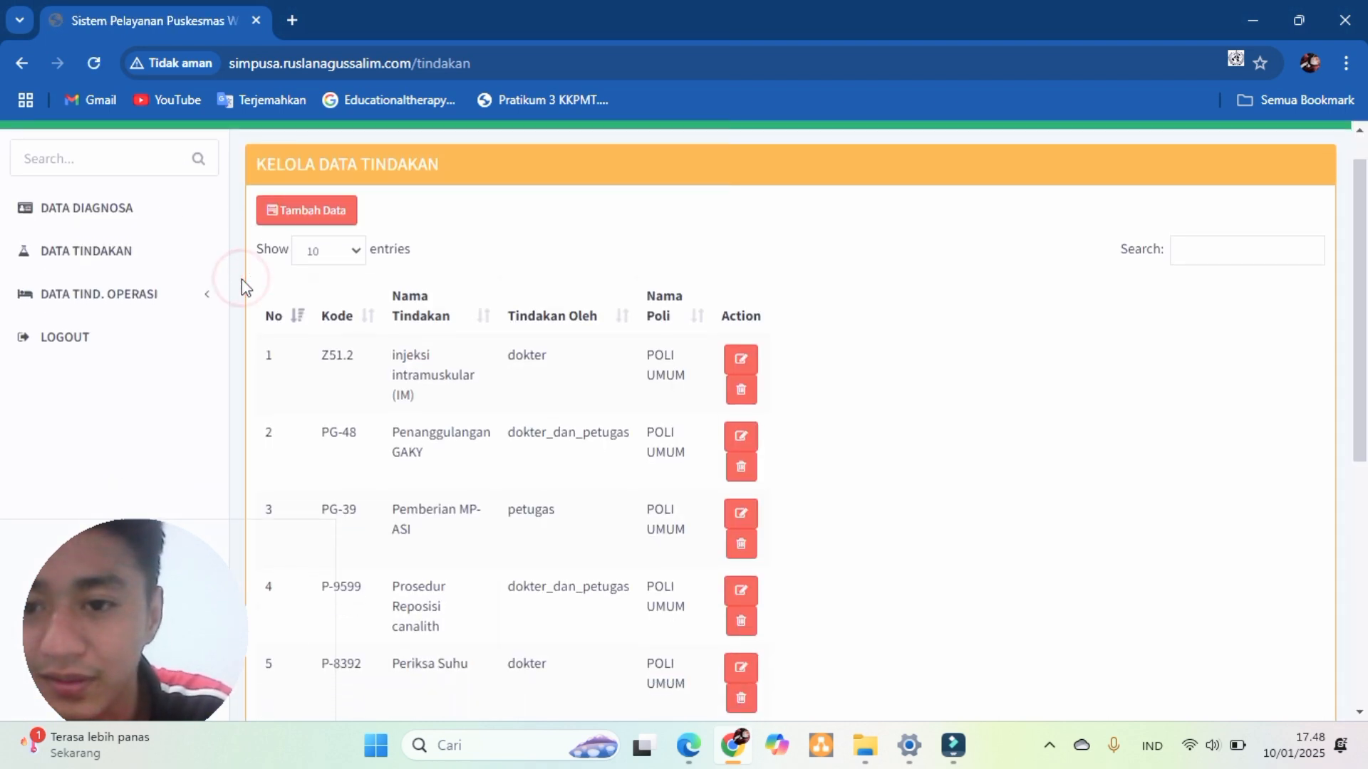
scroll(242, 280, "down", 4)
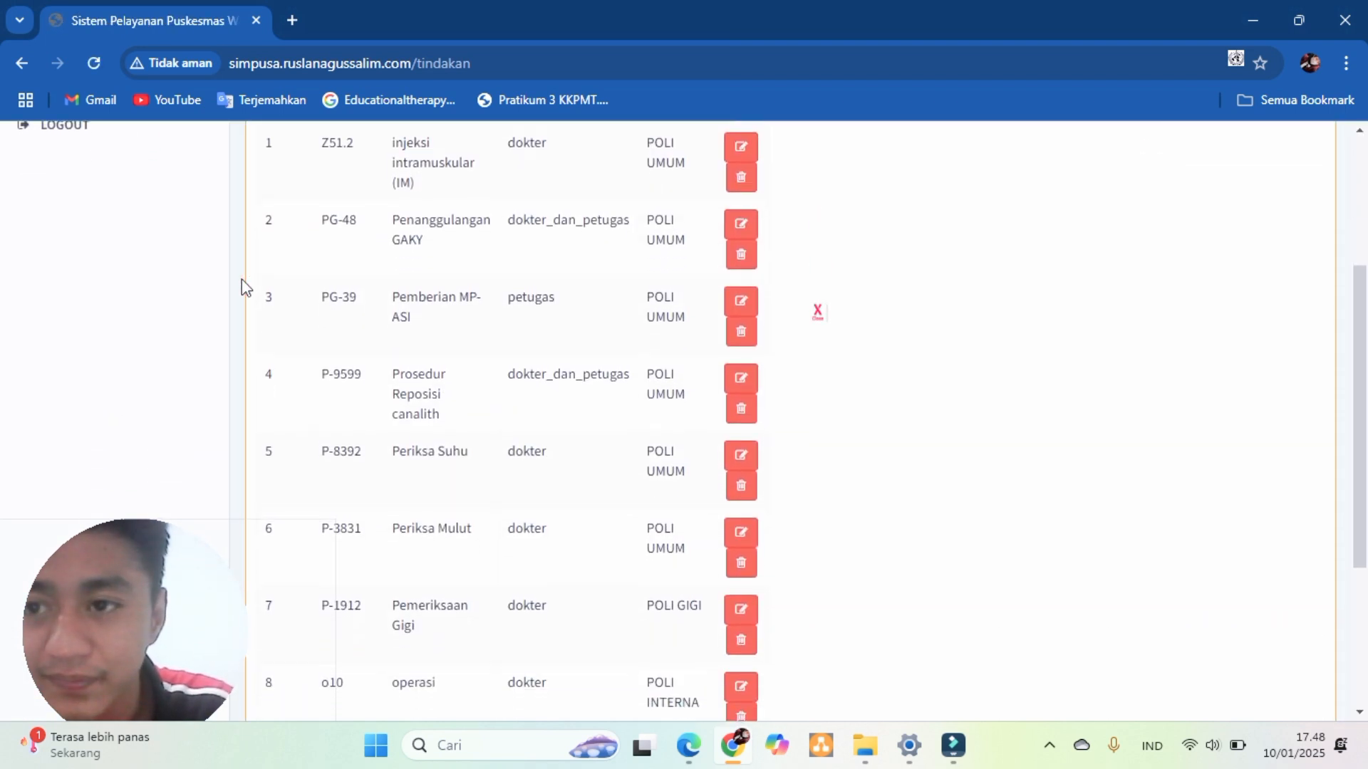
scroll(241, 280, "up", 4)
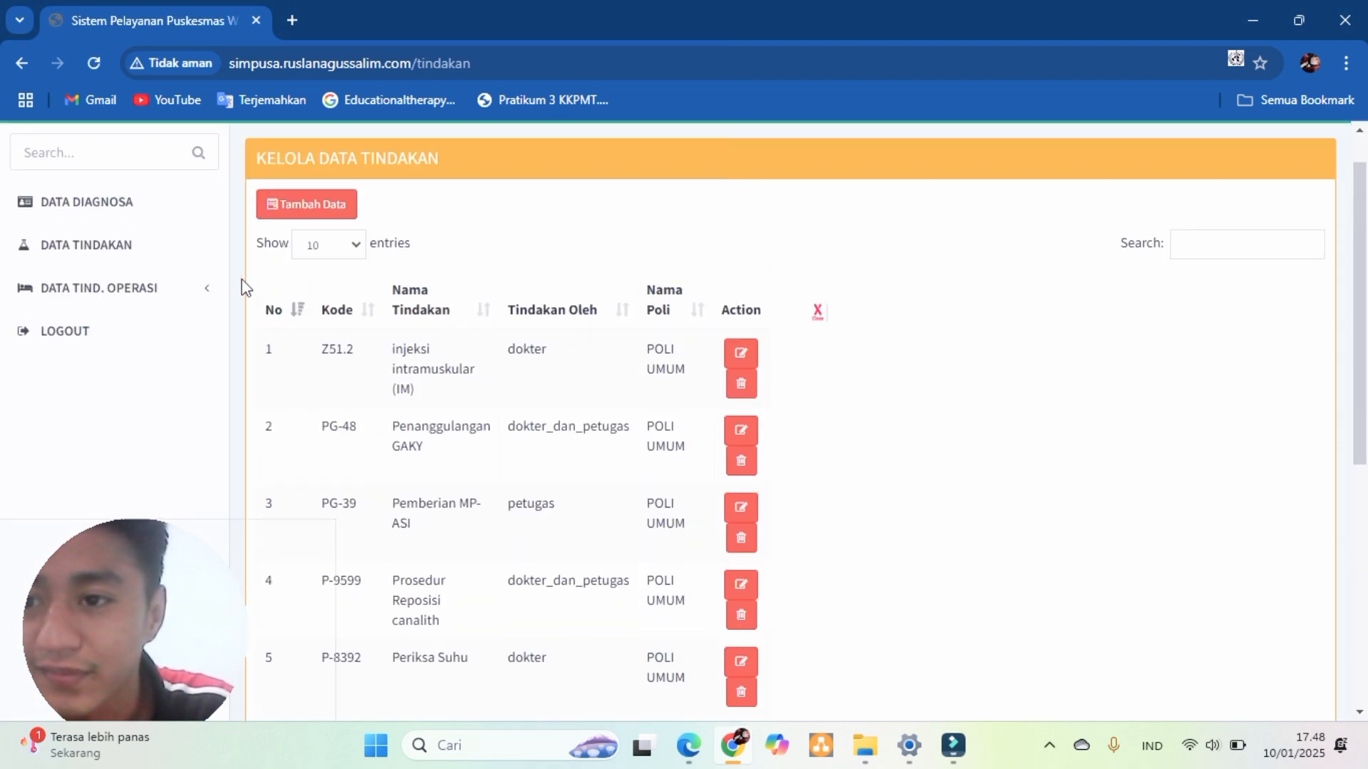
- Expand DATA TIND. OPERASI and view the operations list
left_click(121, 299)
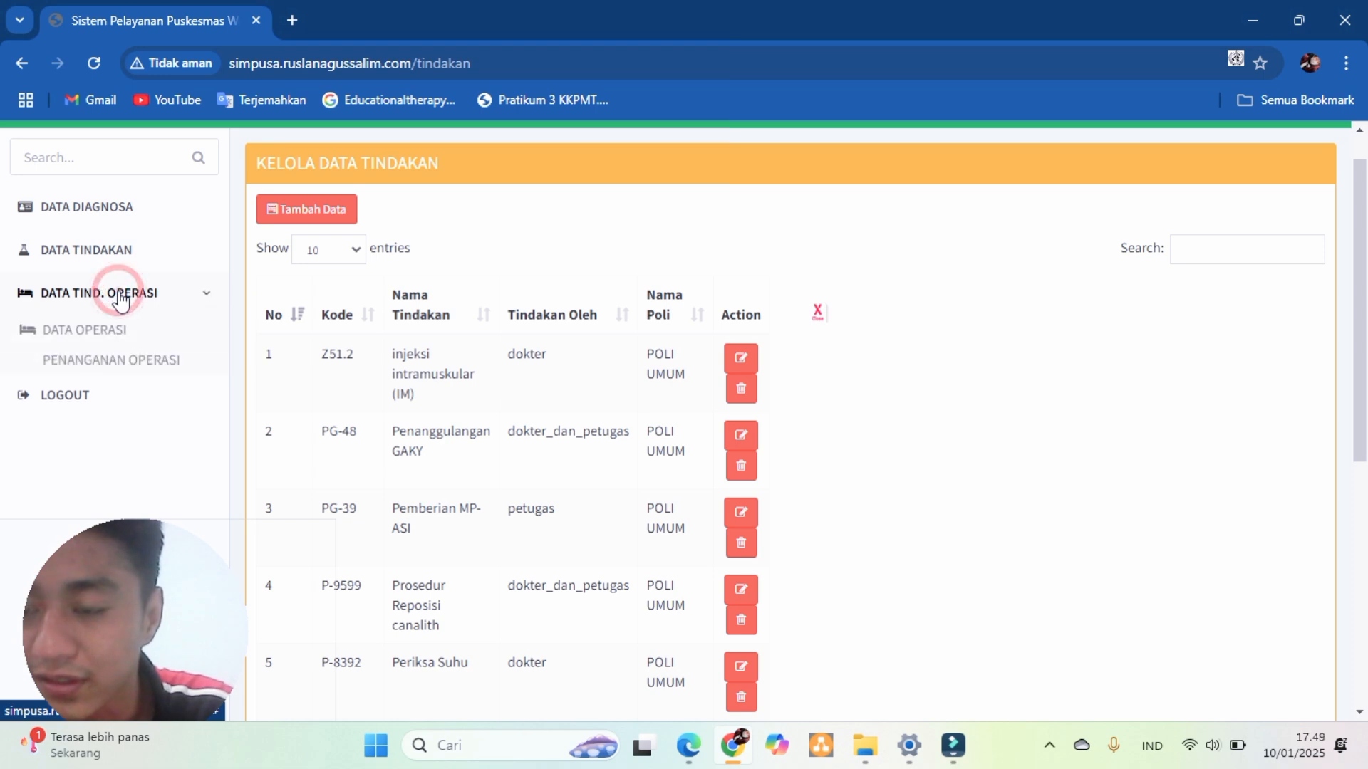
left_click(143, 330)
scroll(366, 376, "down", 1)
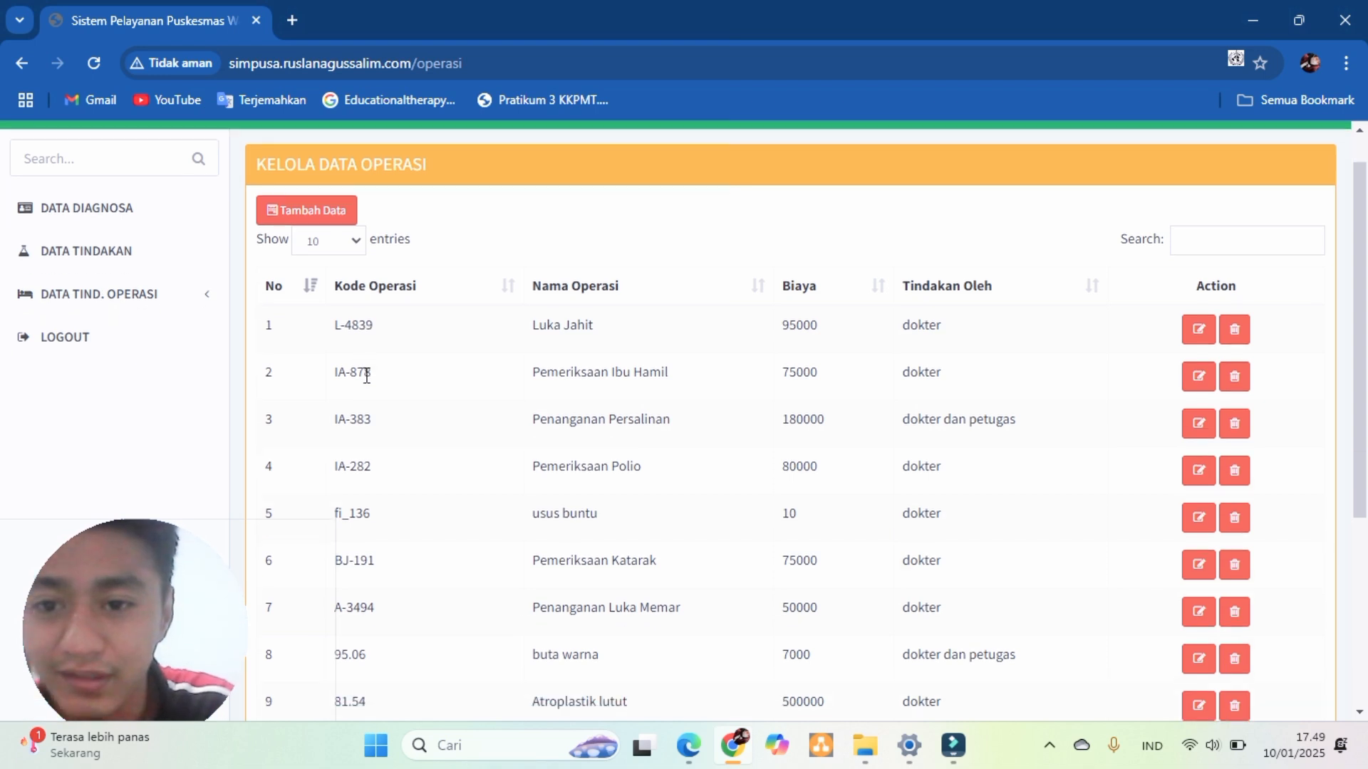
- Return to the Kelola Data Tindakan table and scroll through its entries
left_click(118, 255)
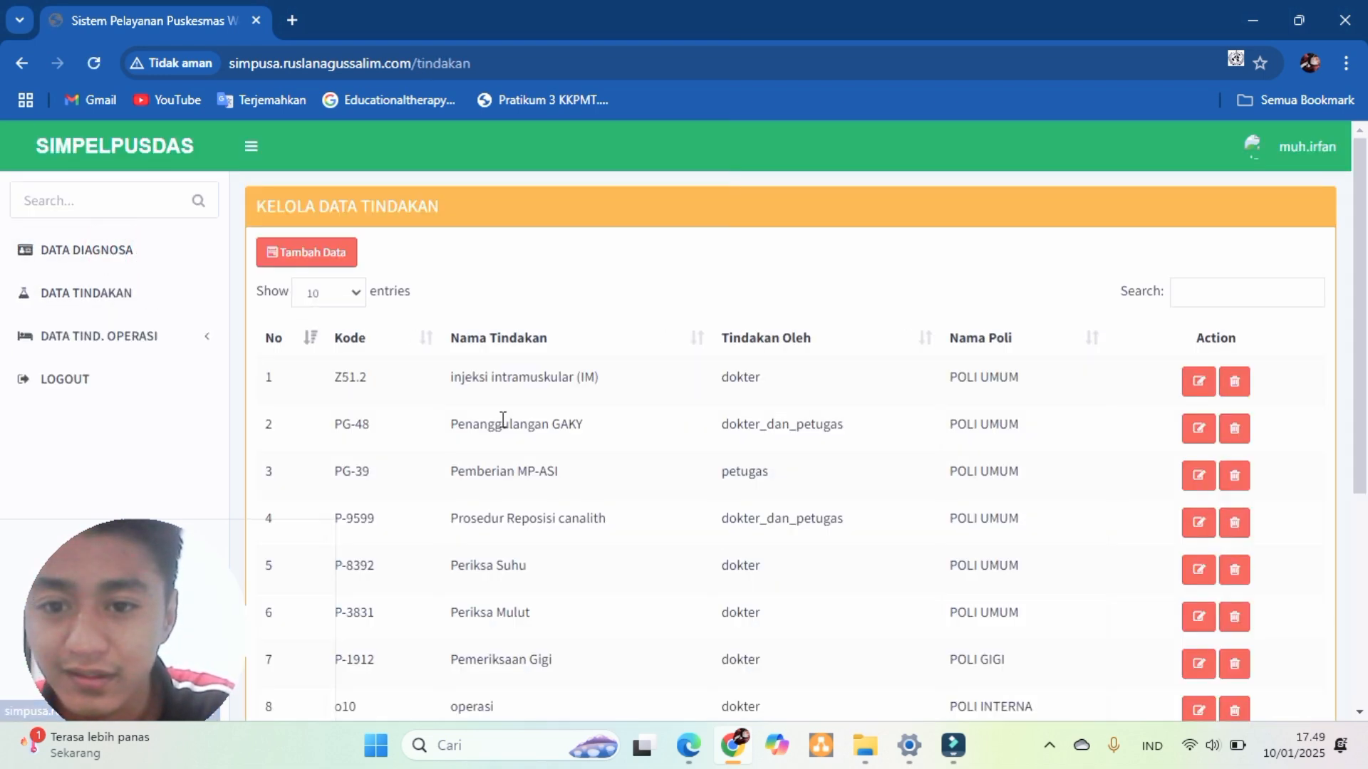
scroll(501, 426, "down", 1)
scroll(502, 425, "down", 2)
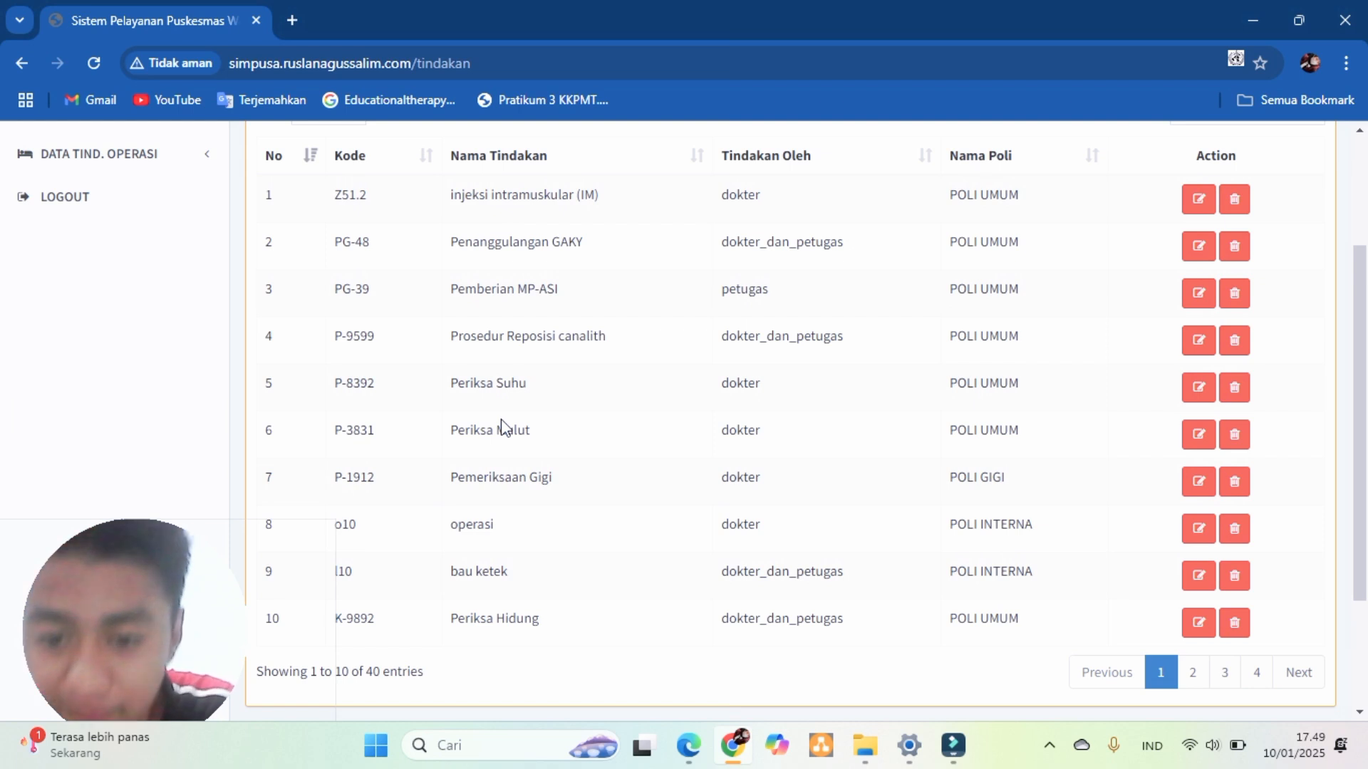
scroll(502, 425, "up", 1)
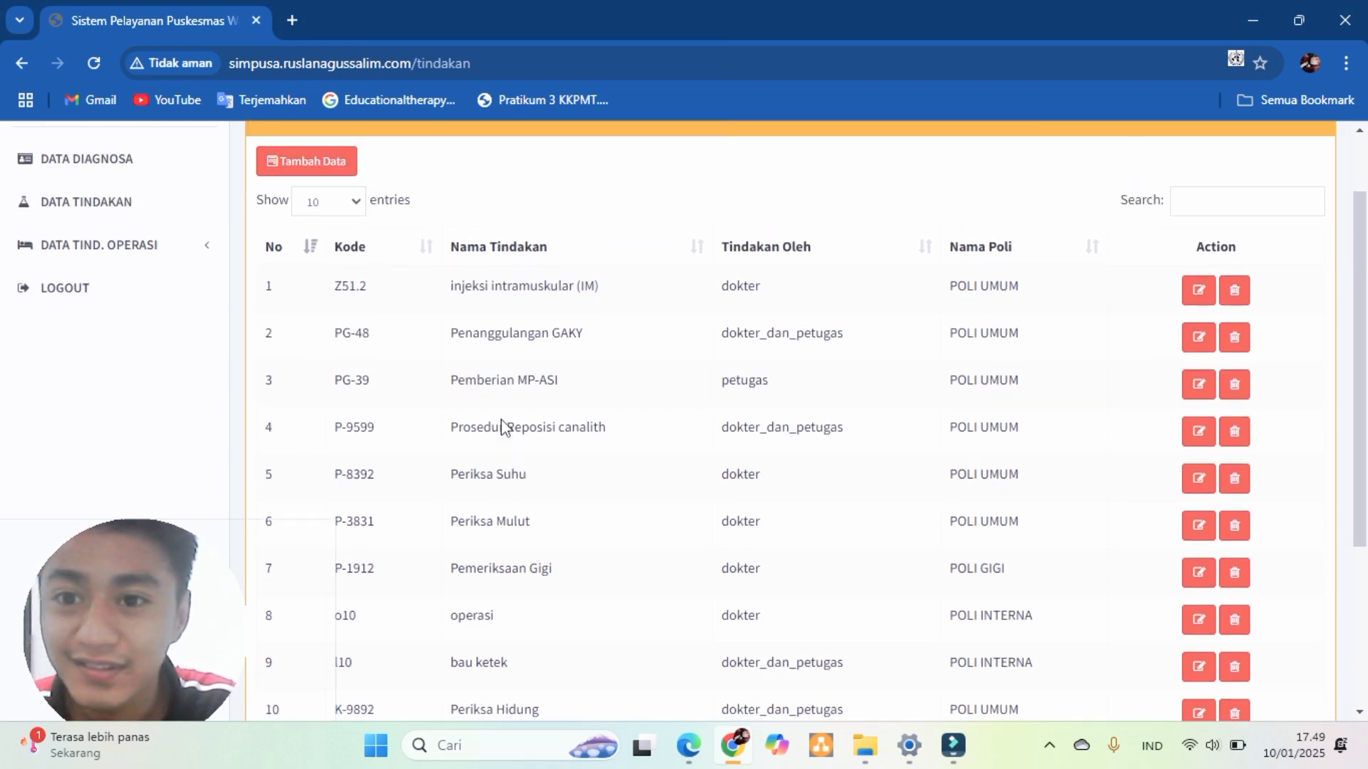
scroll(501, 425, "up", 1)
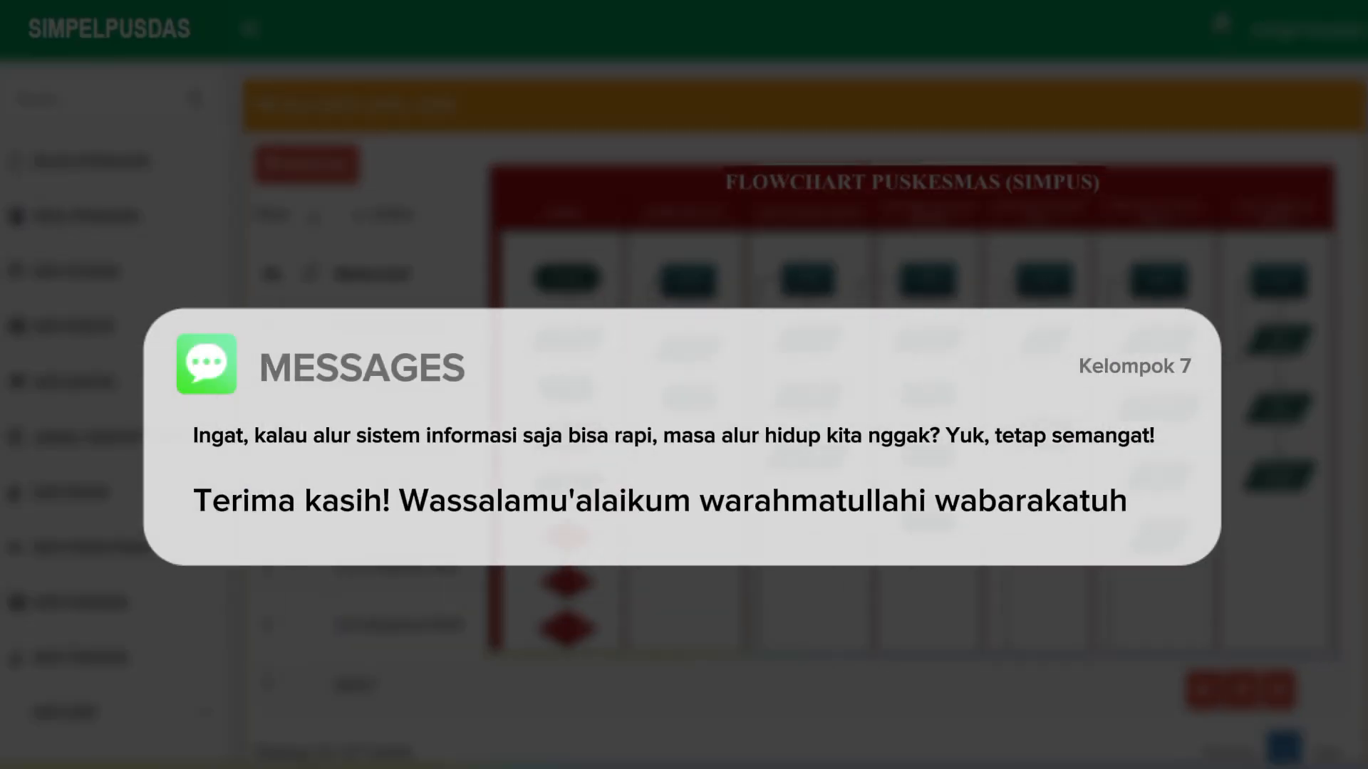